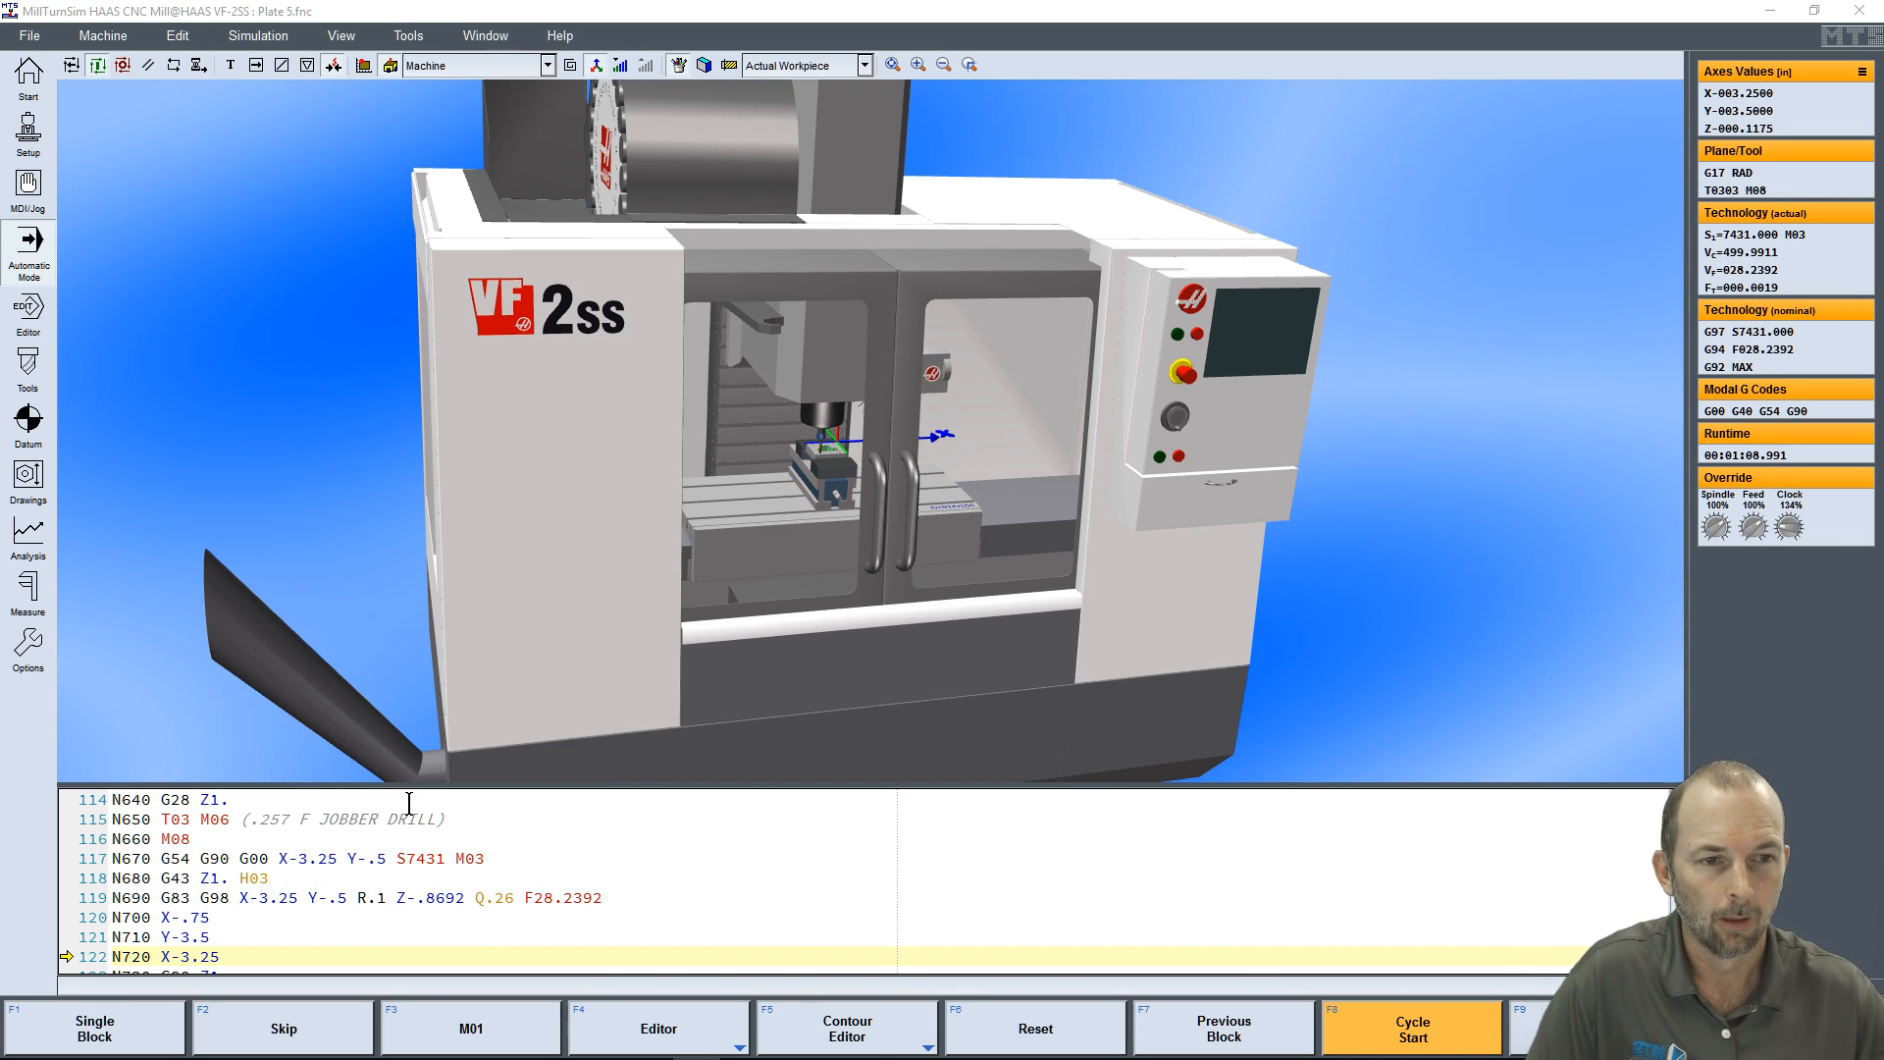
drag(826, 531, 797, 533)
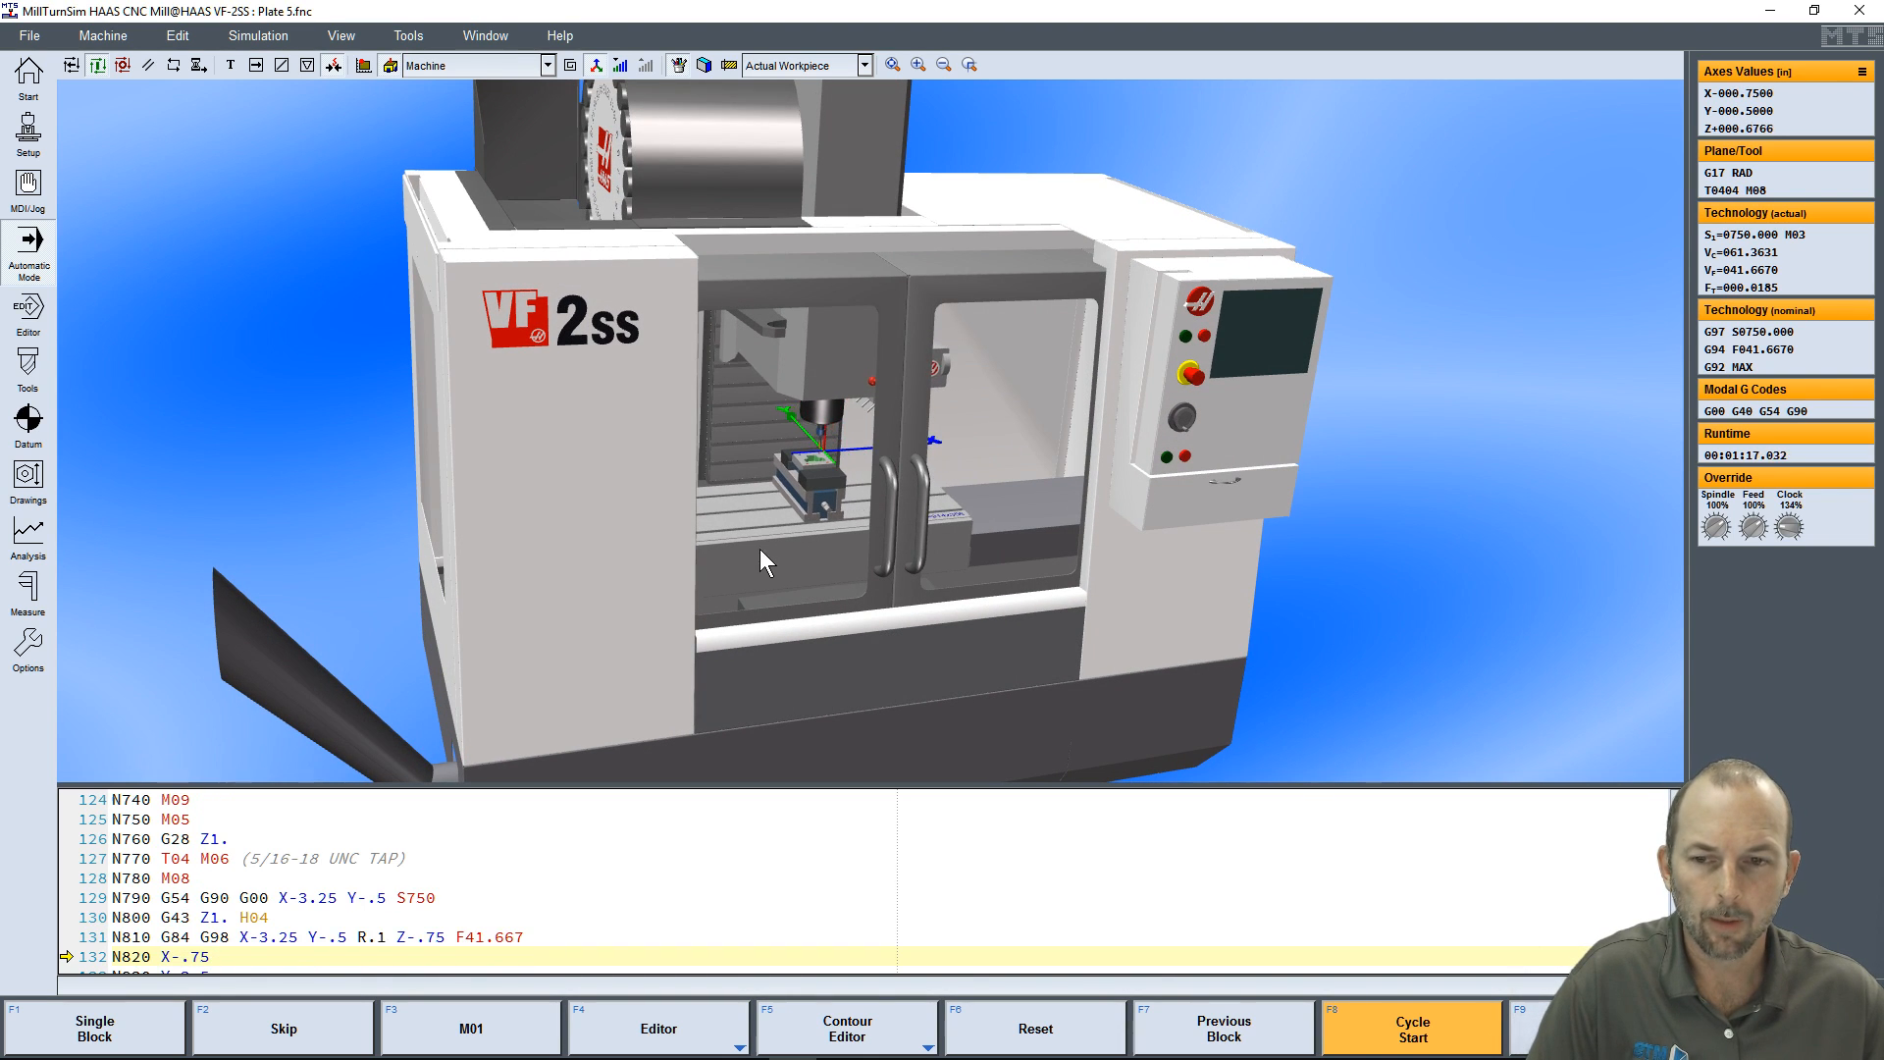
drag(820, 520, 821, 526)
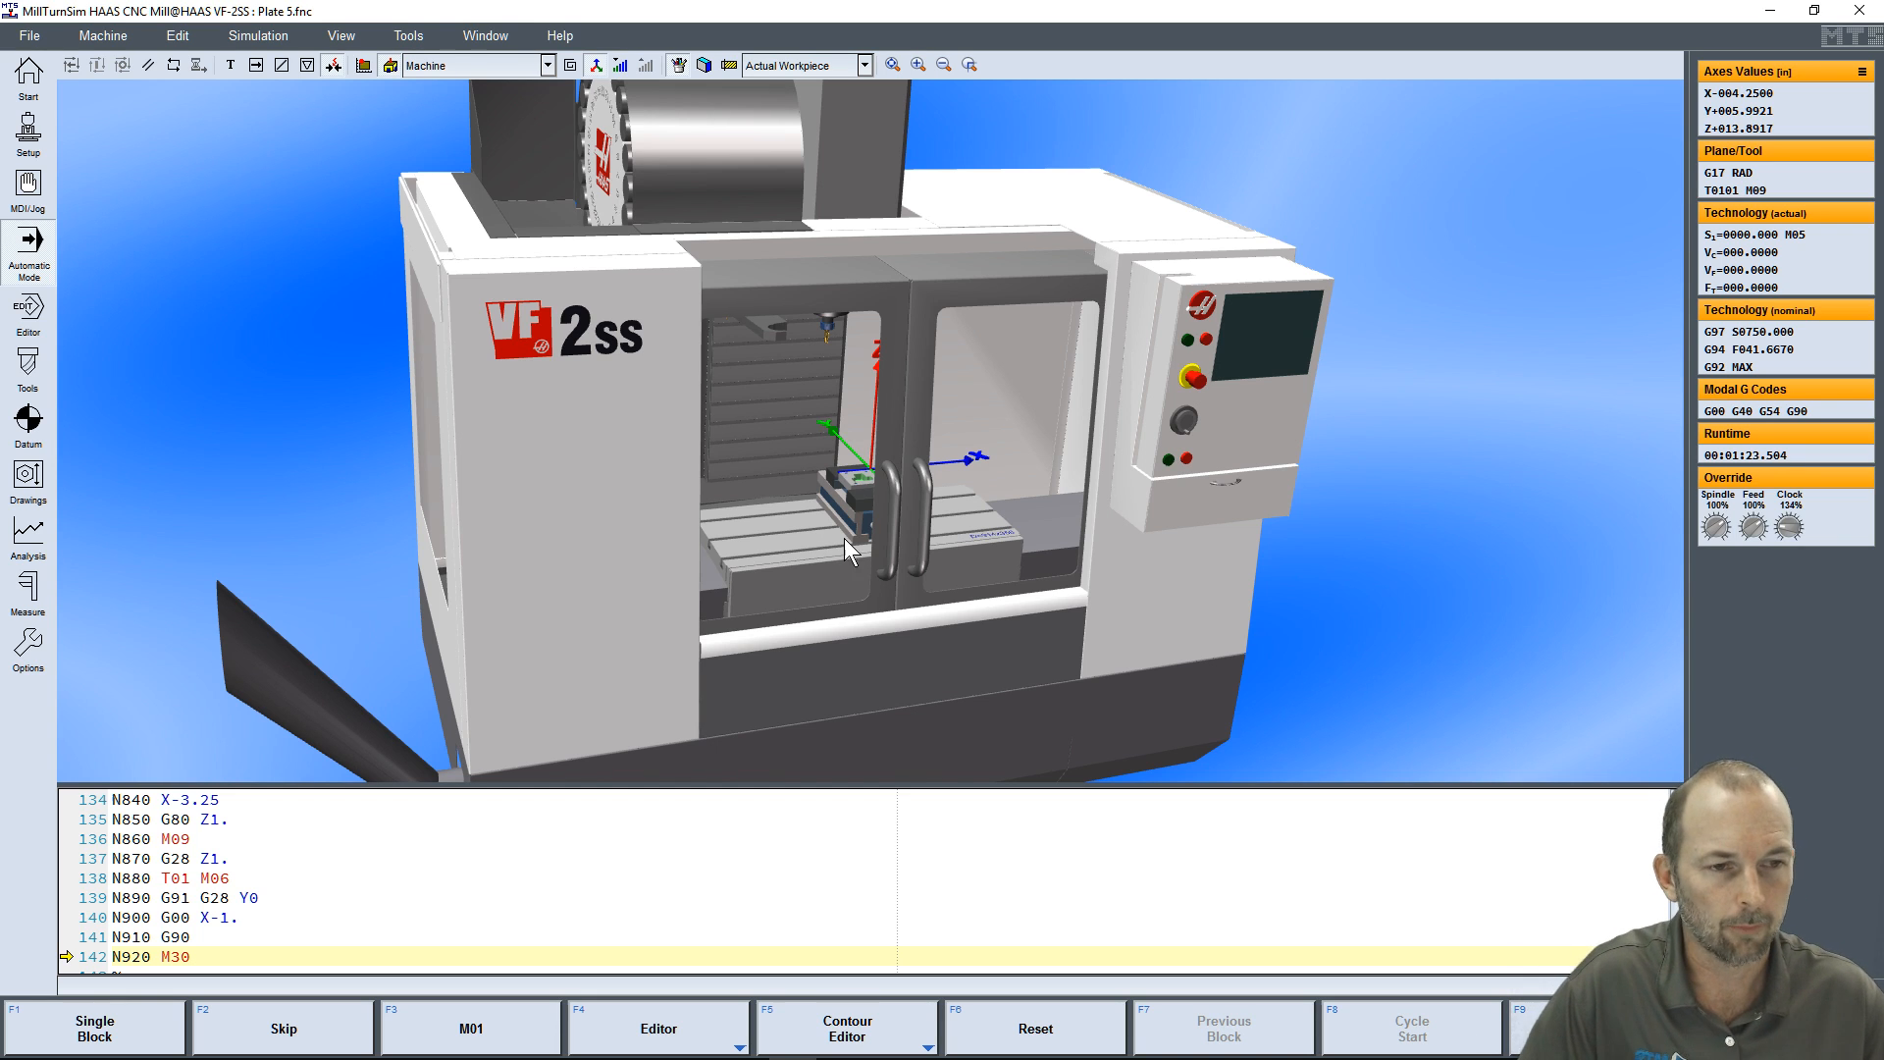
drag(843, 538, 834, 532)
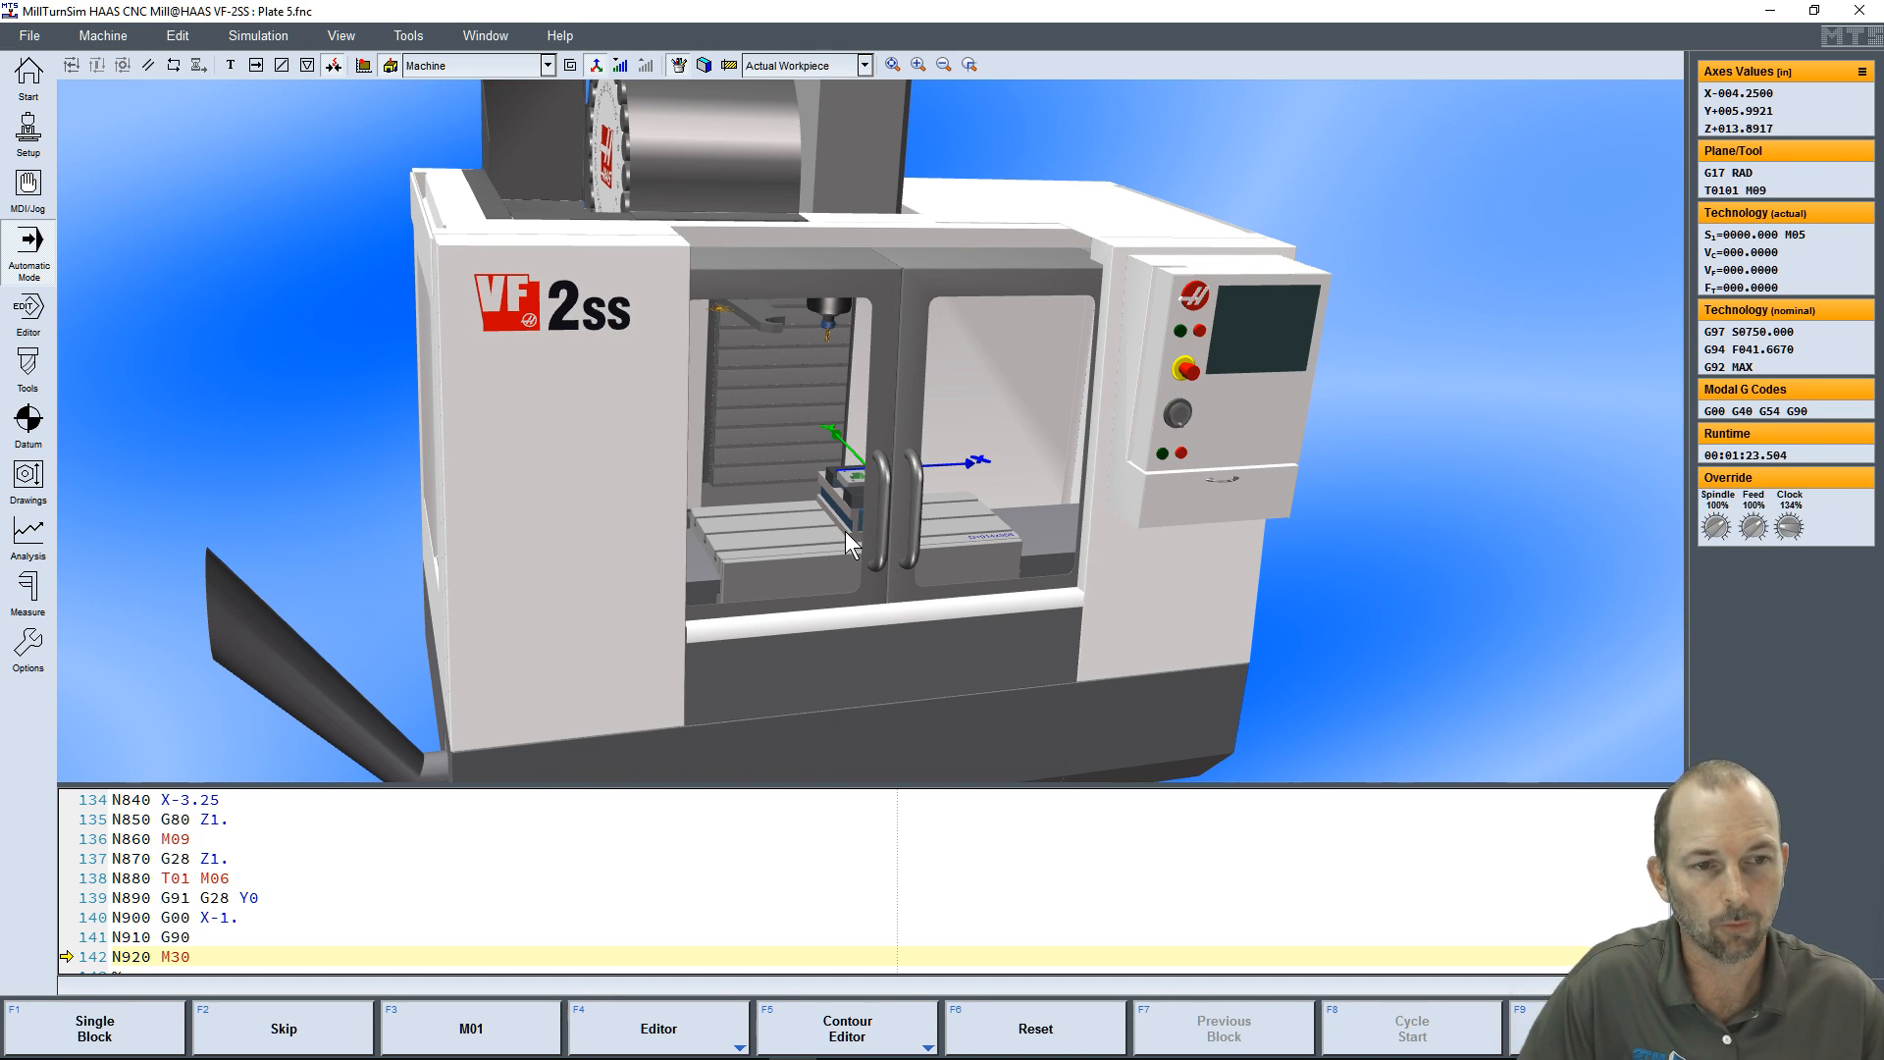
drag(656, 528, 732, 521)
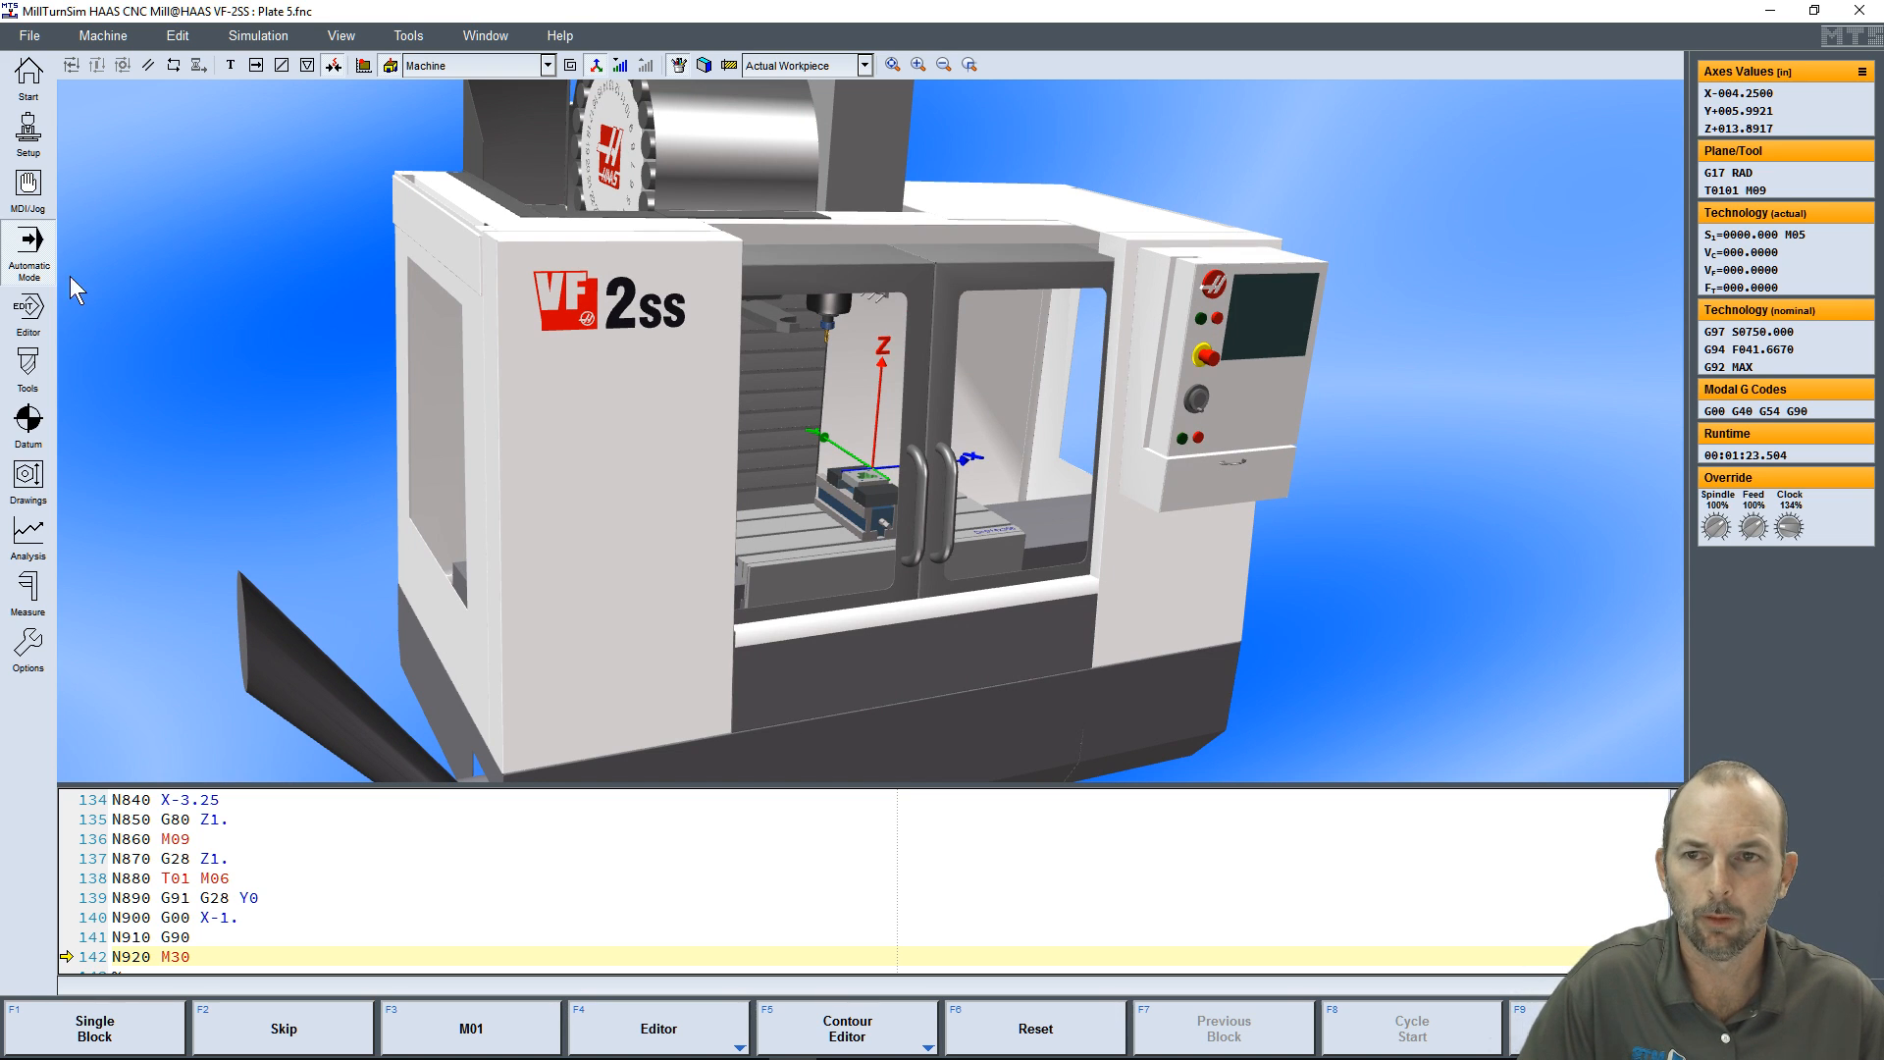
- Open the milling setup, dismiss the part drawing, and assign Plate 5 Workholding.JPG from the INCAD folder as the clamping sketch
click(28, 130)
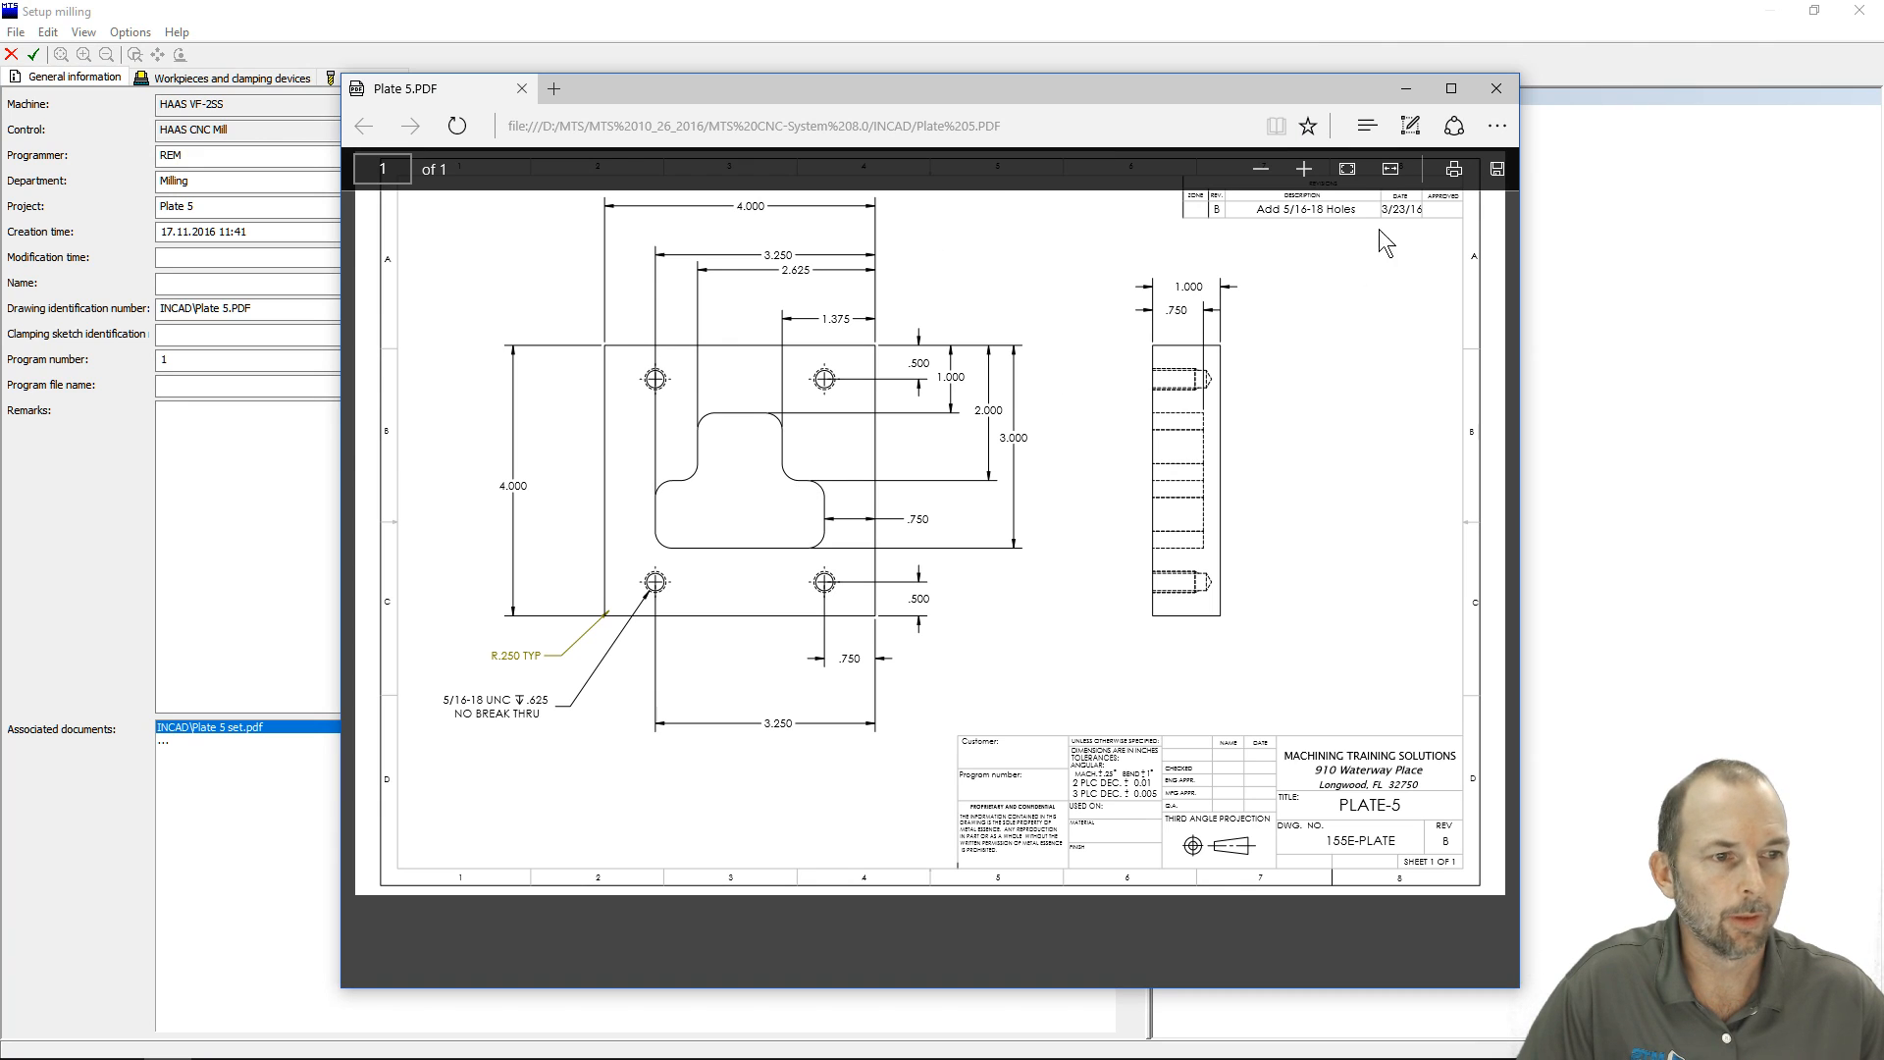
click(1495, 89)
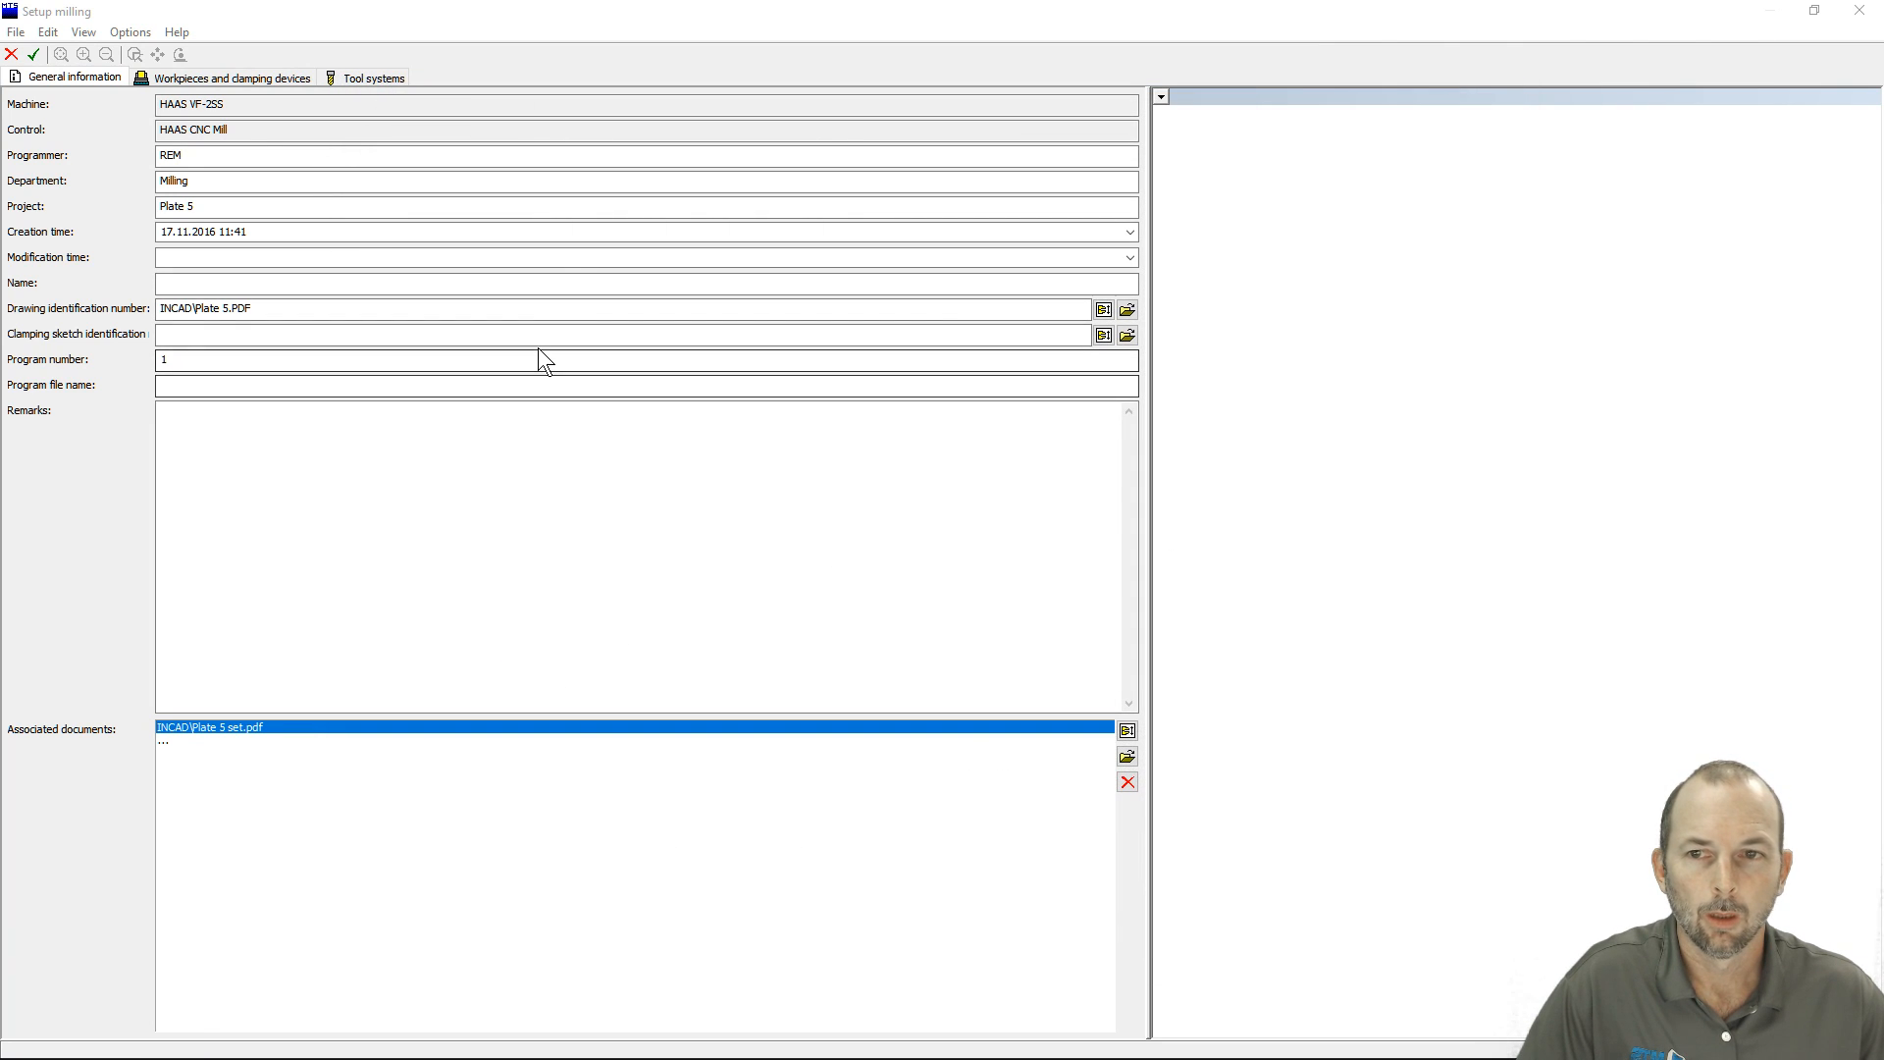
click(1127, 336)
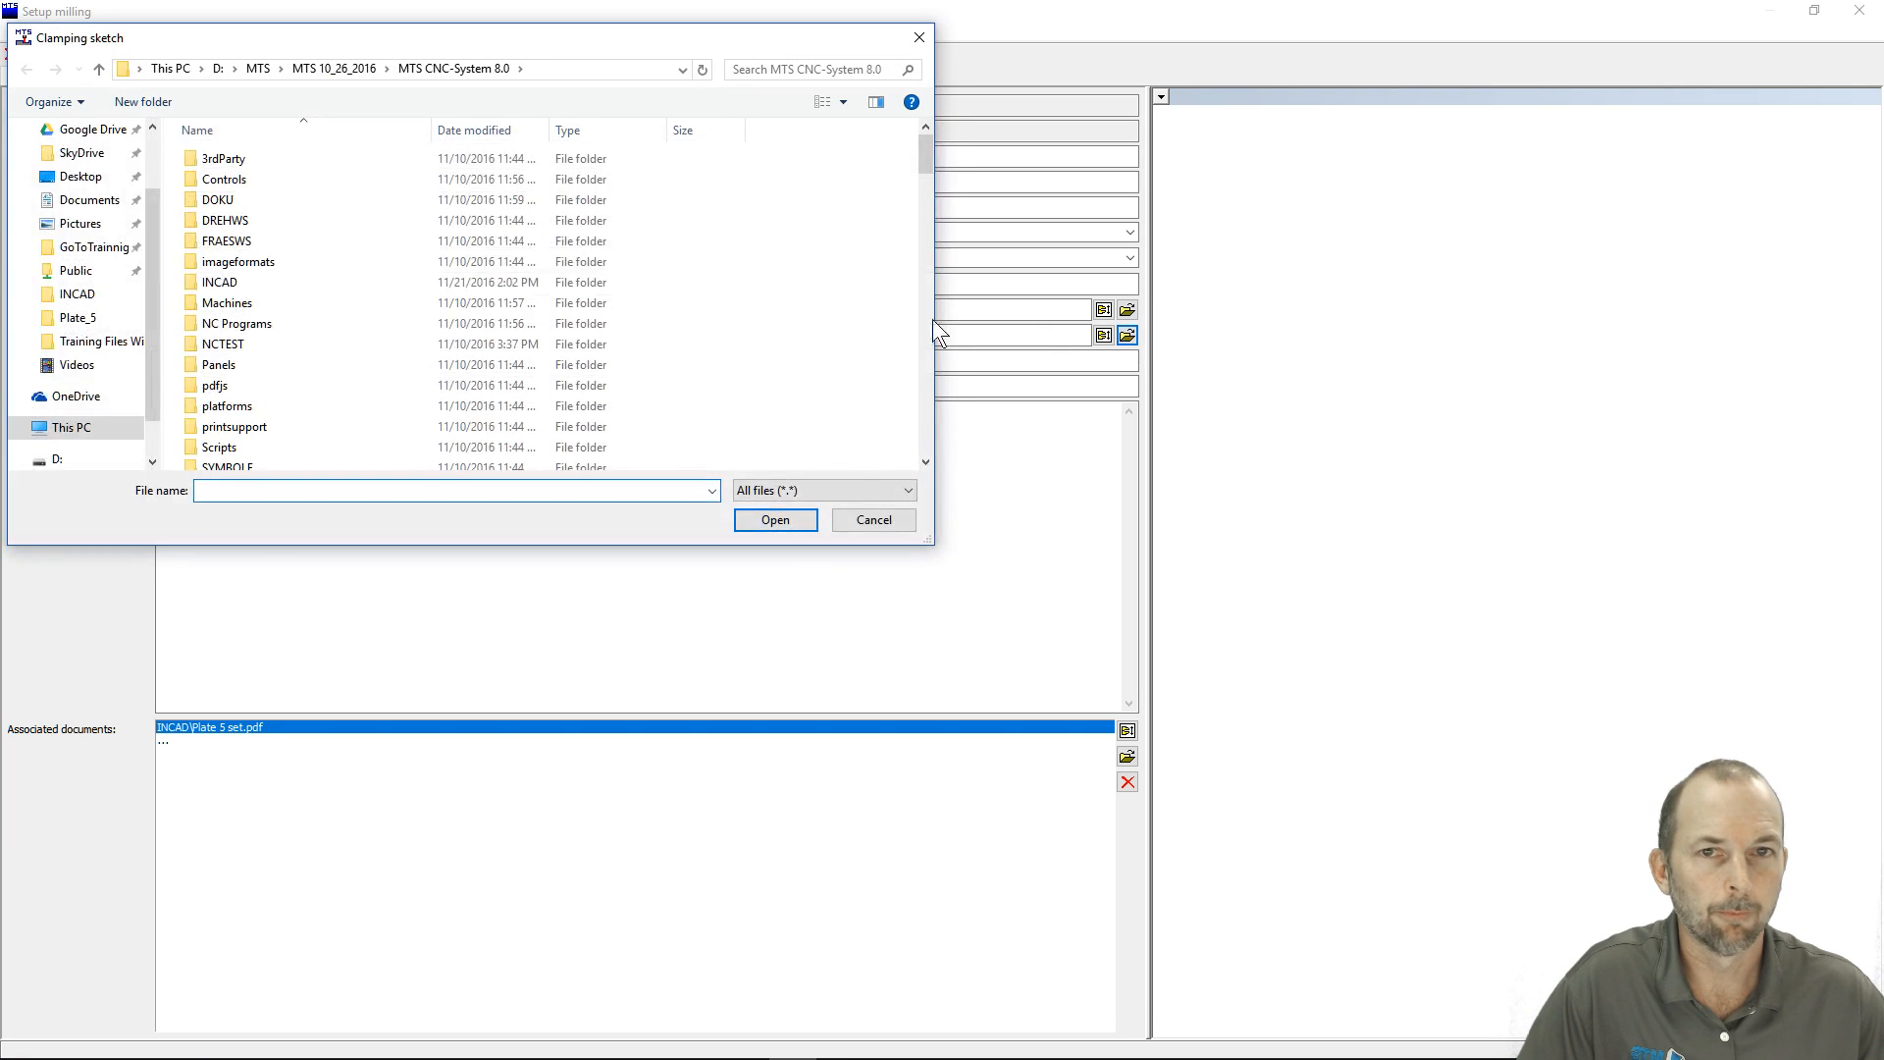
drag(530, 37, 690, 58)
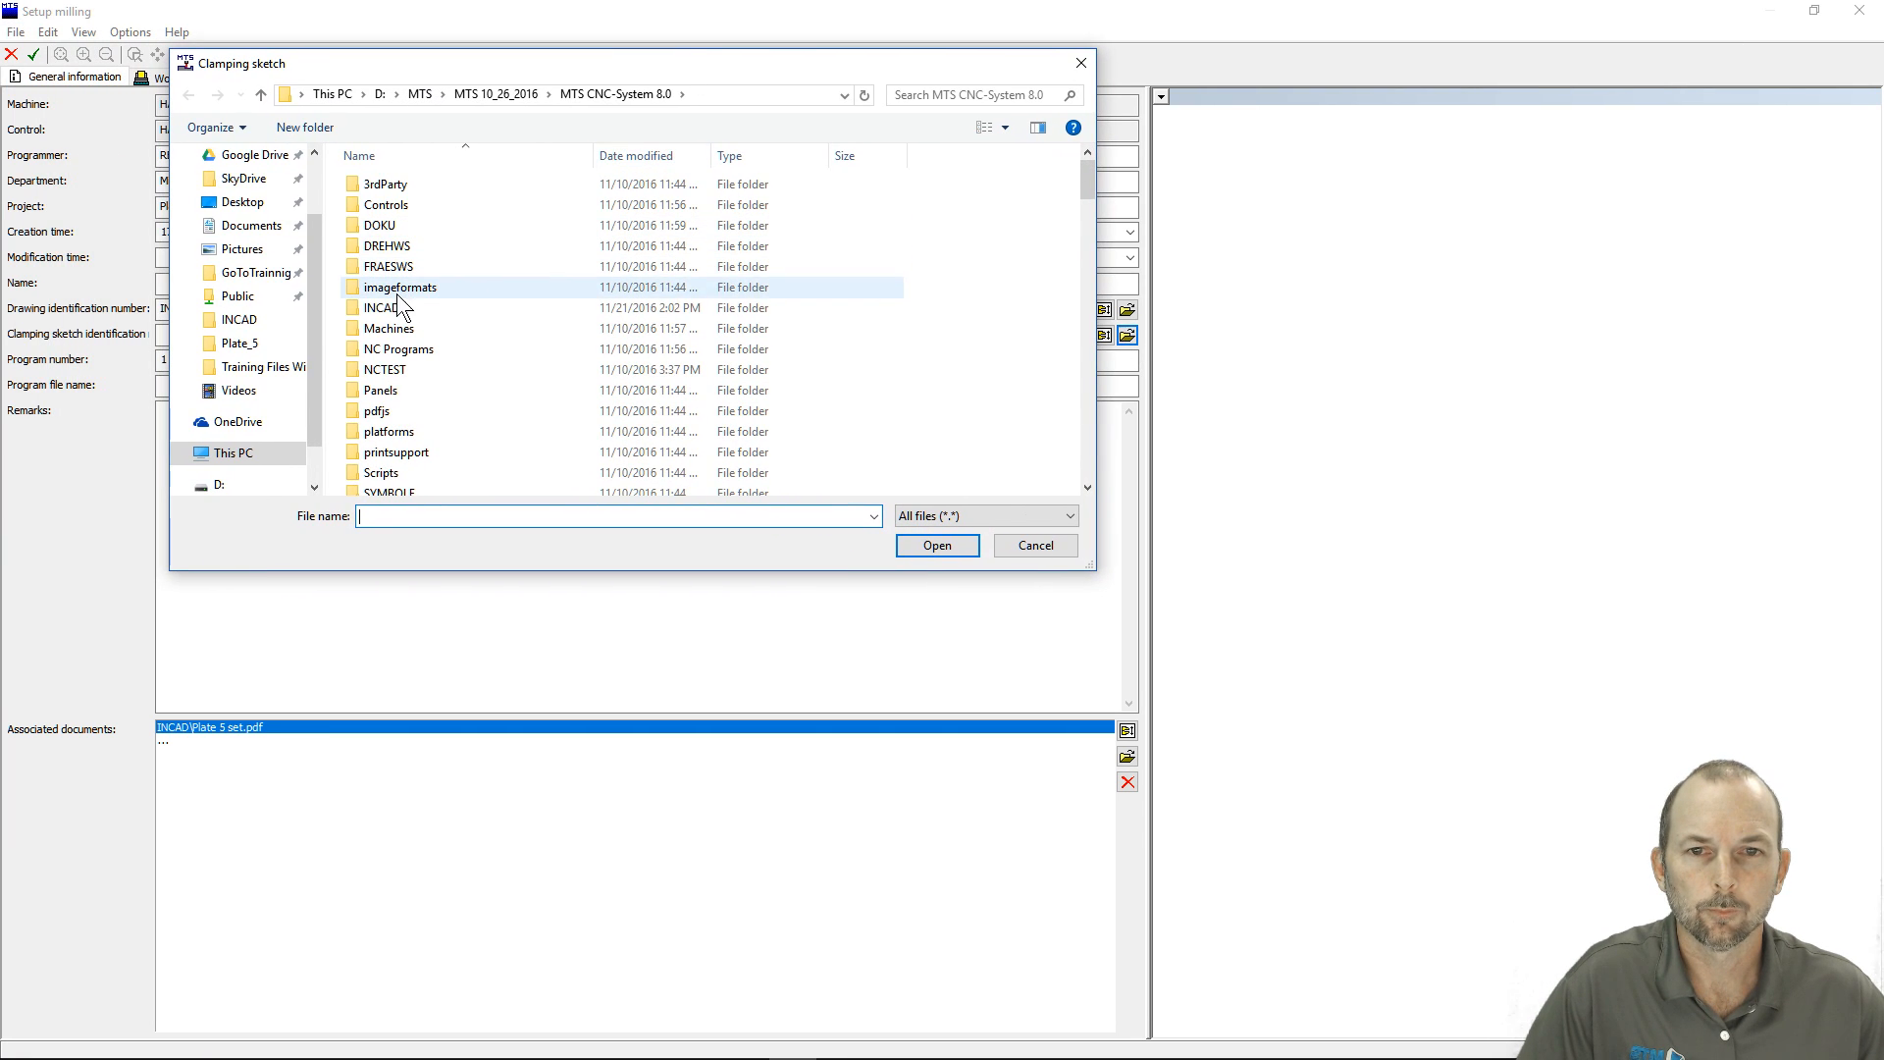
click(420, 308)
double_click(392, 308)
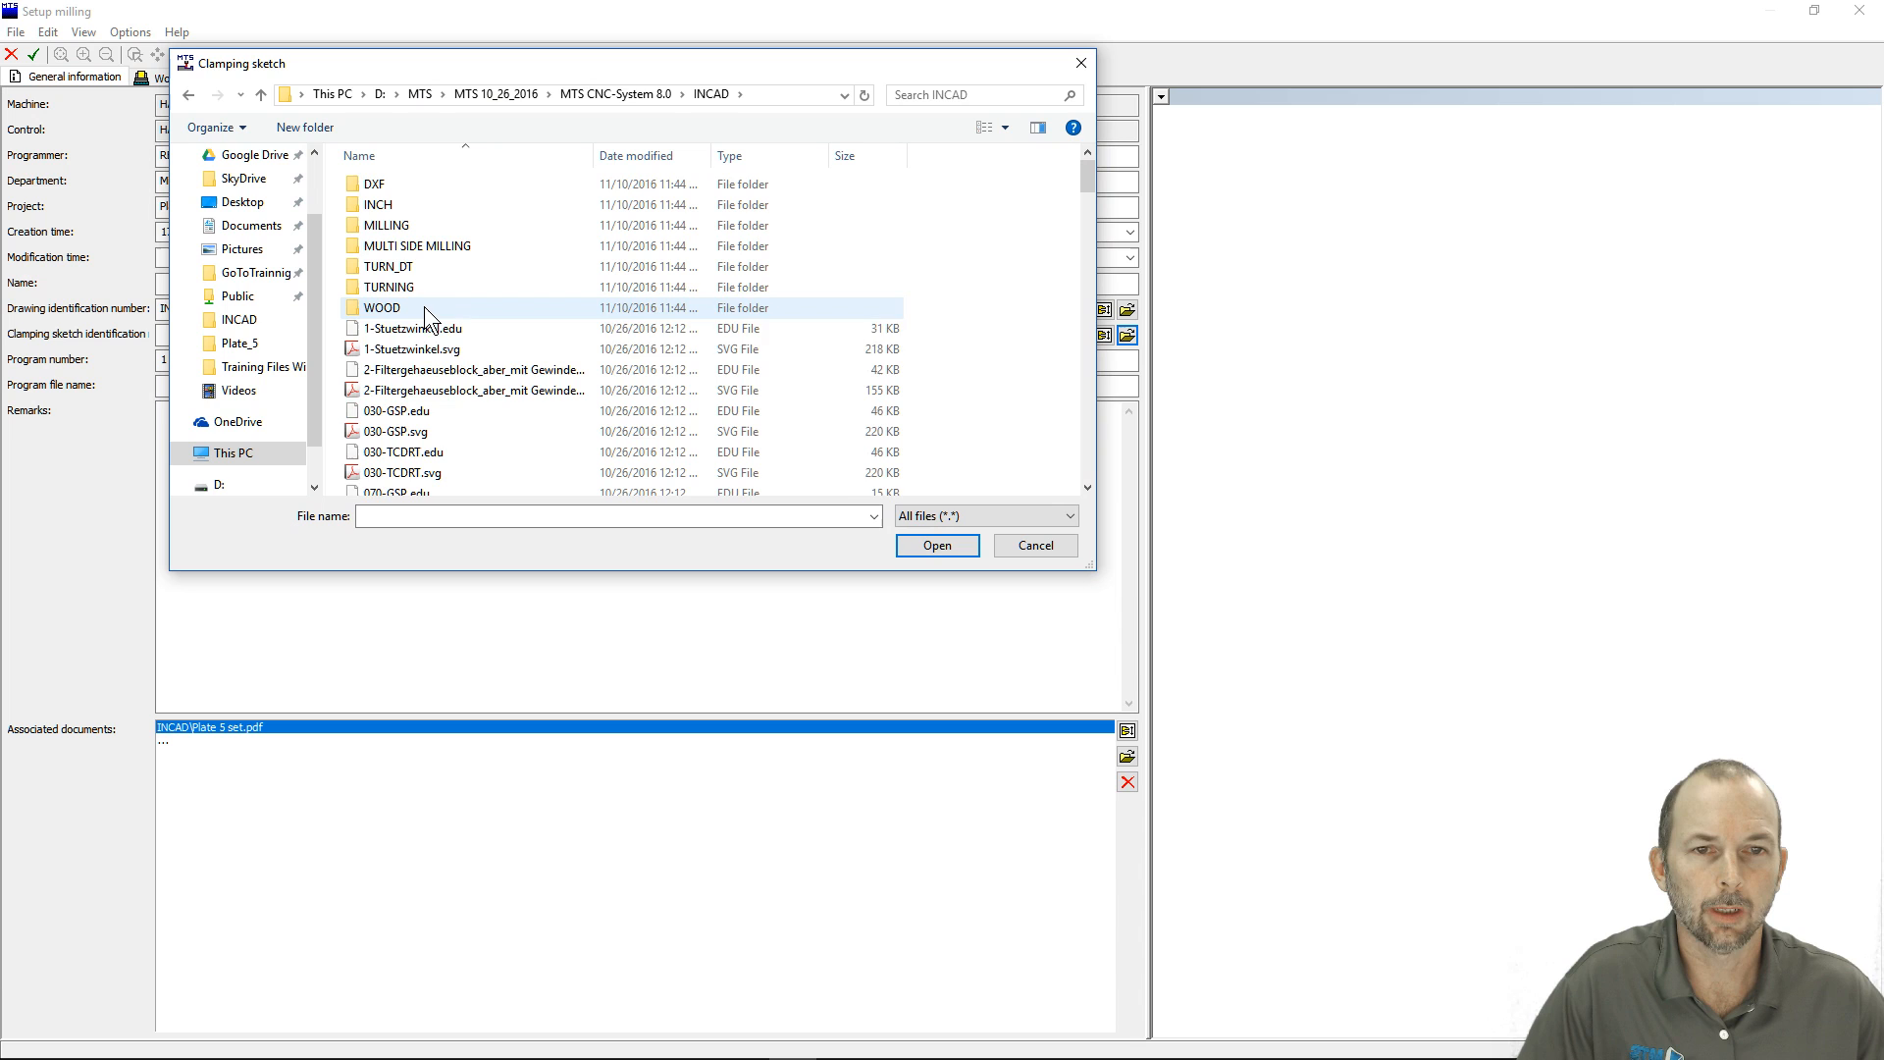
scroll(440, 381, down, 3)
scroll(439, 381, down, 15)
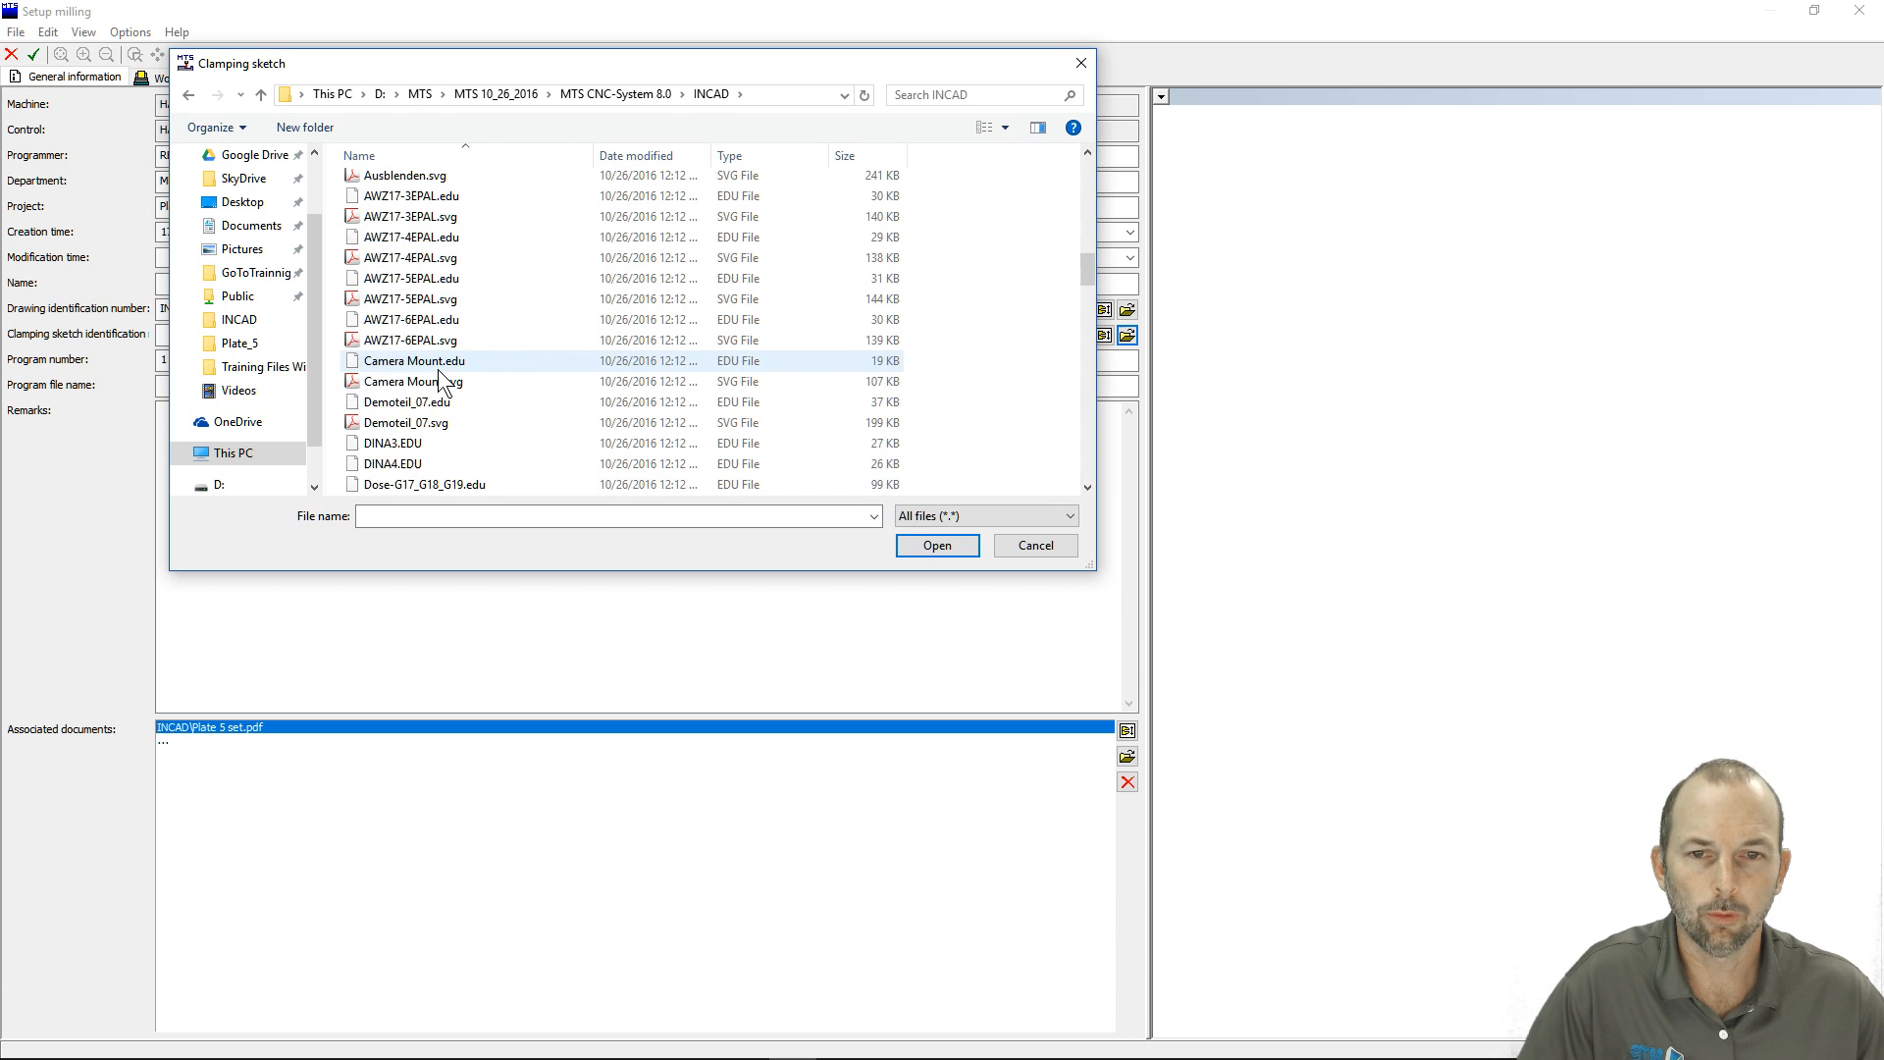
scroll(440, 381, down, 15)
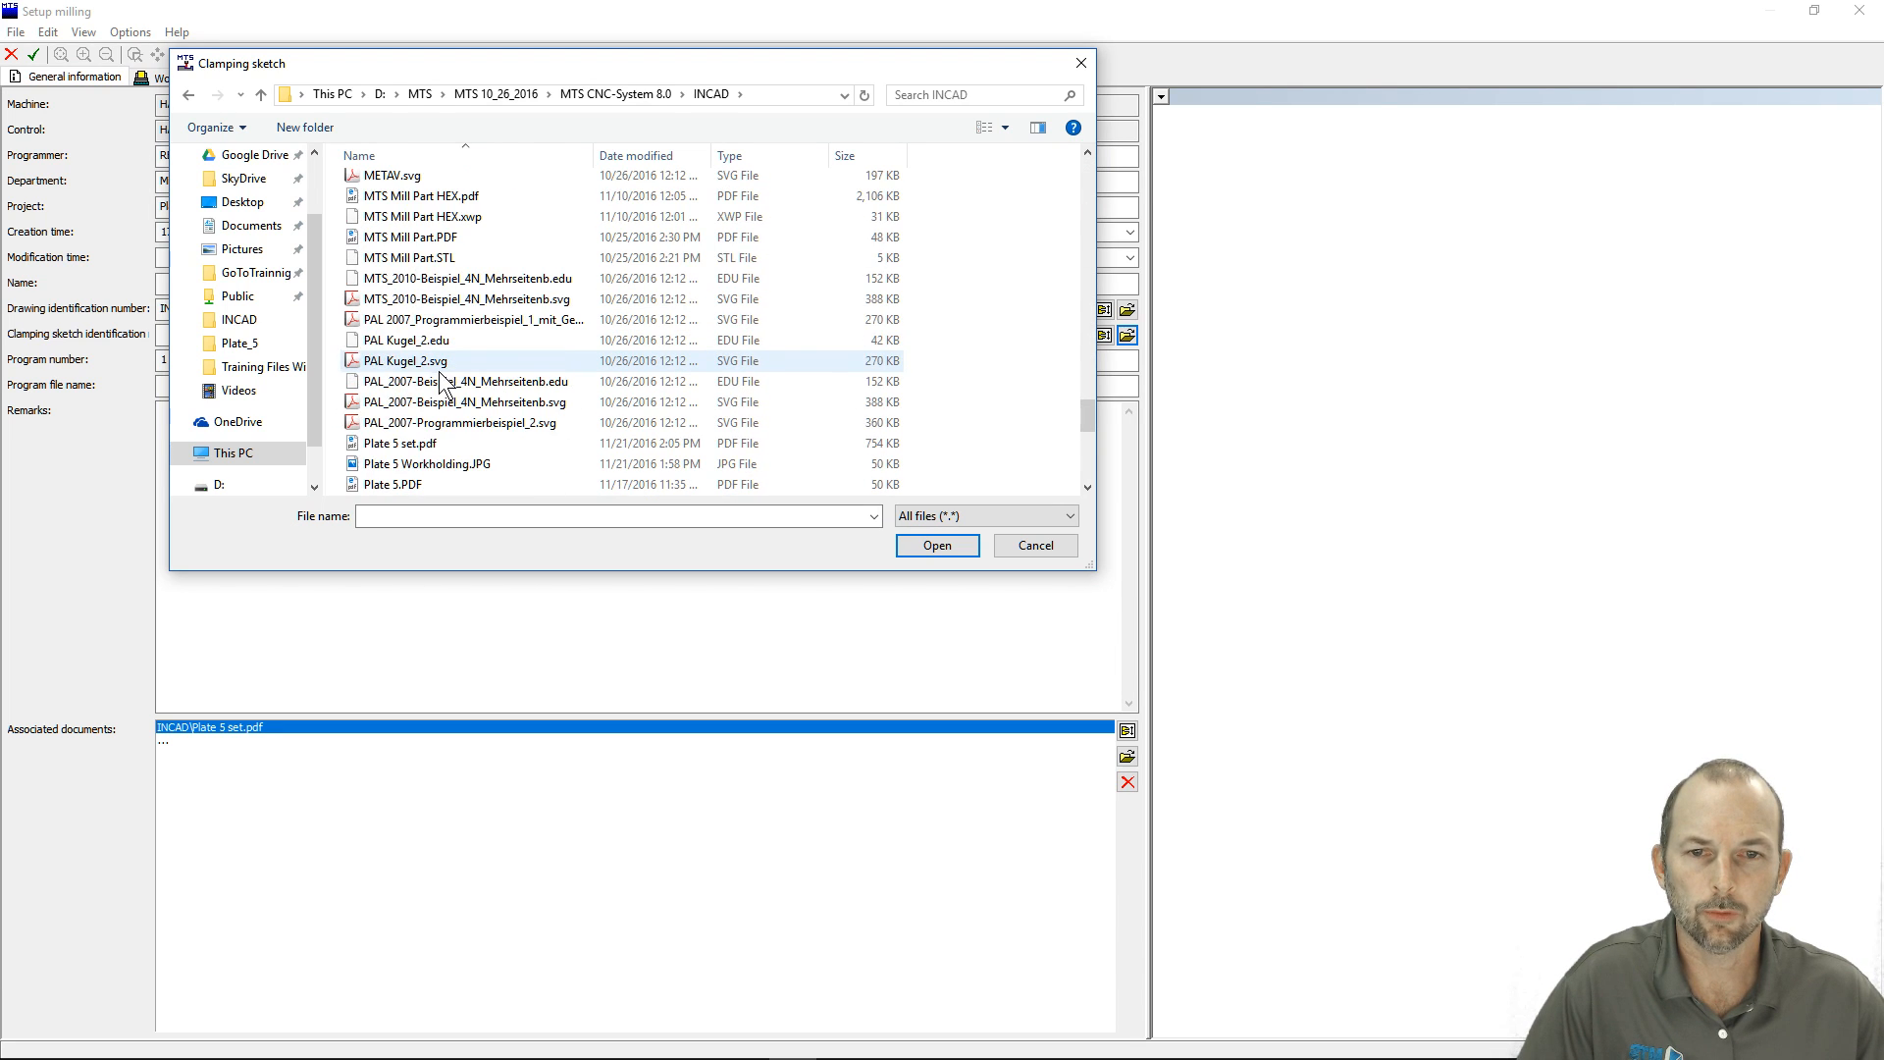
click(434, 465)
click(930, 546)
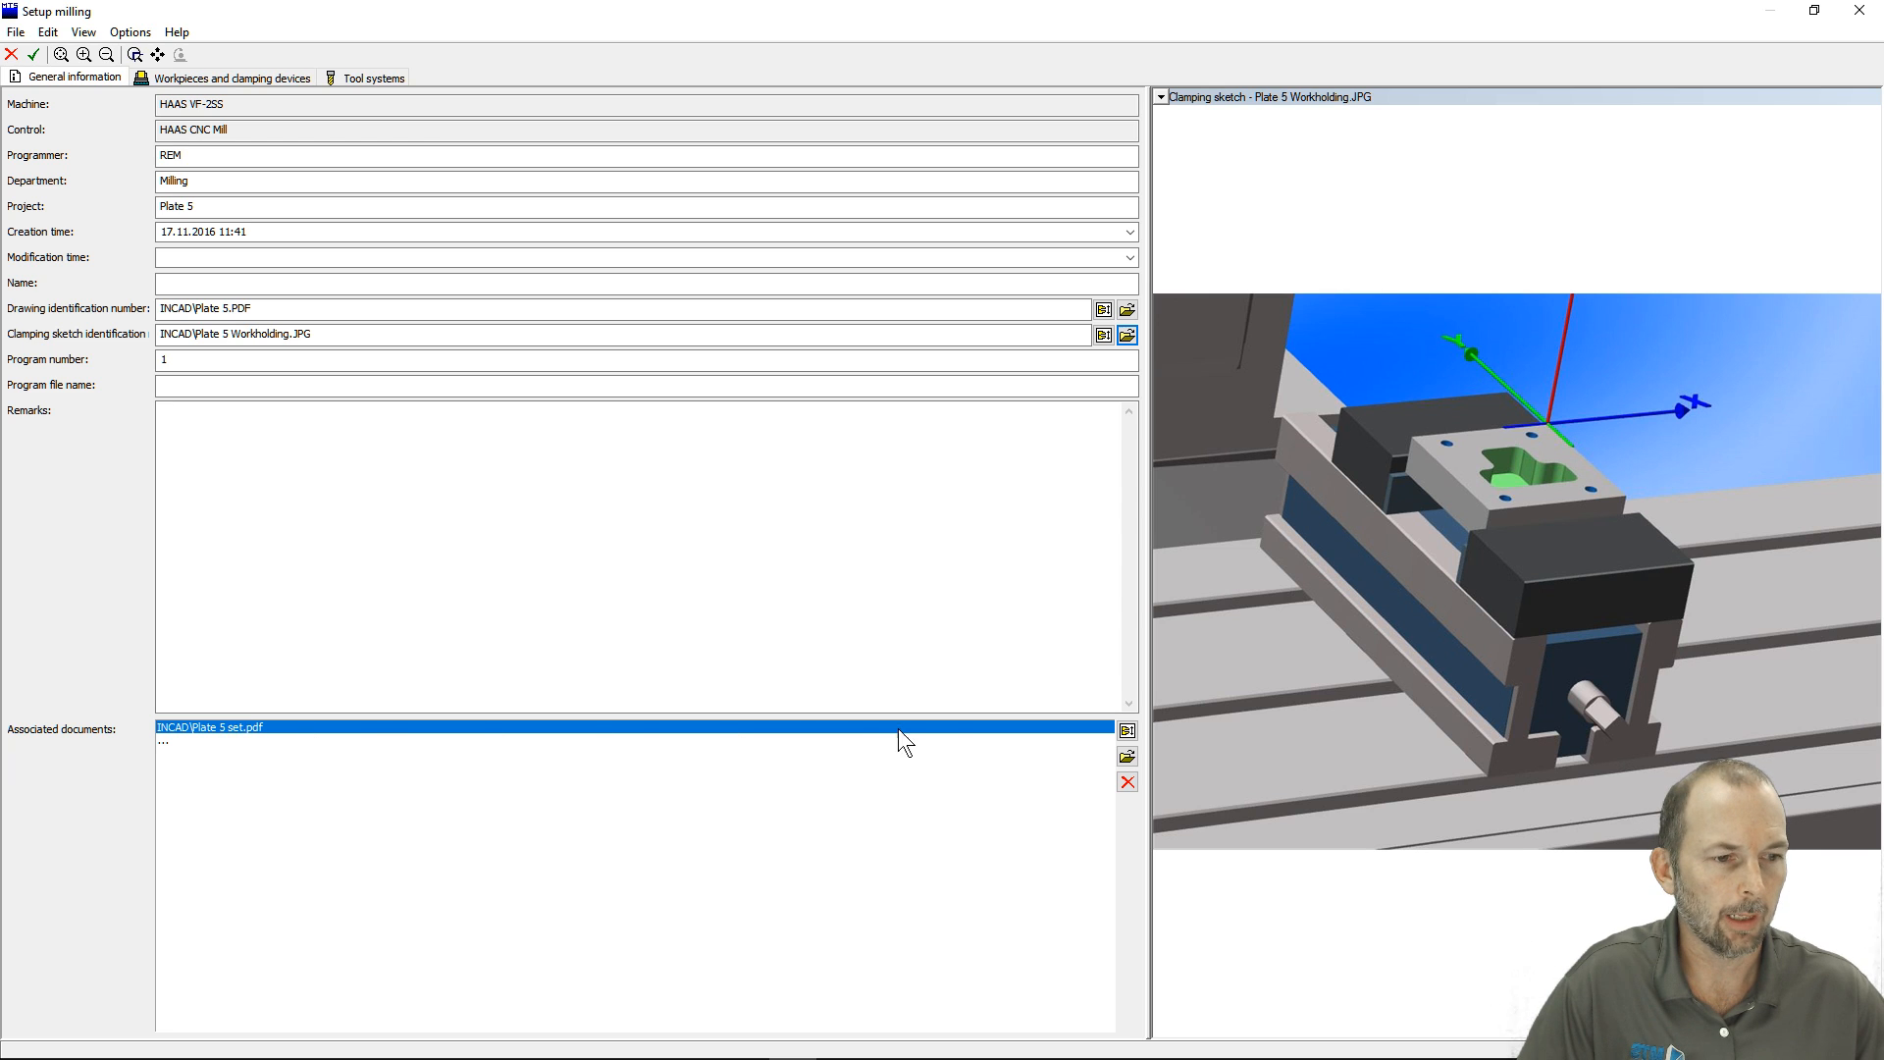
- Remove the listed associated document and attach Plate 5 set.pdf from the INCAD folder in its place
click(1126, 783)
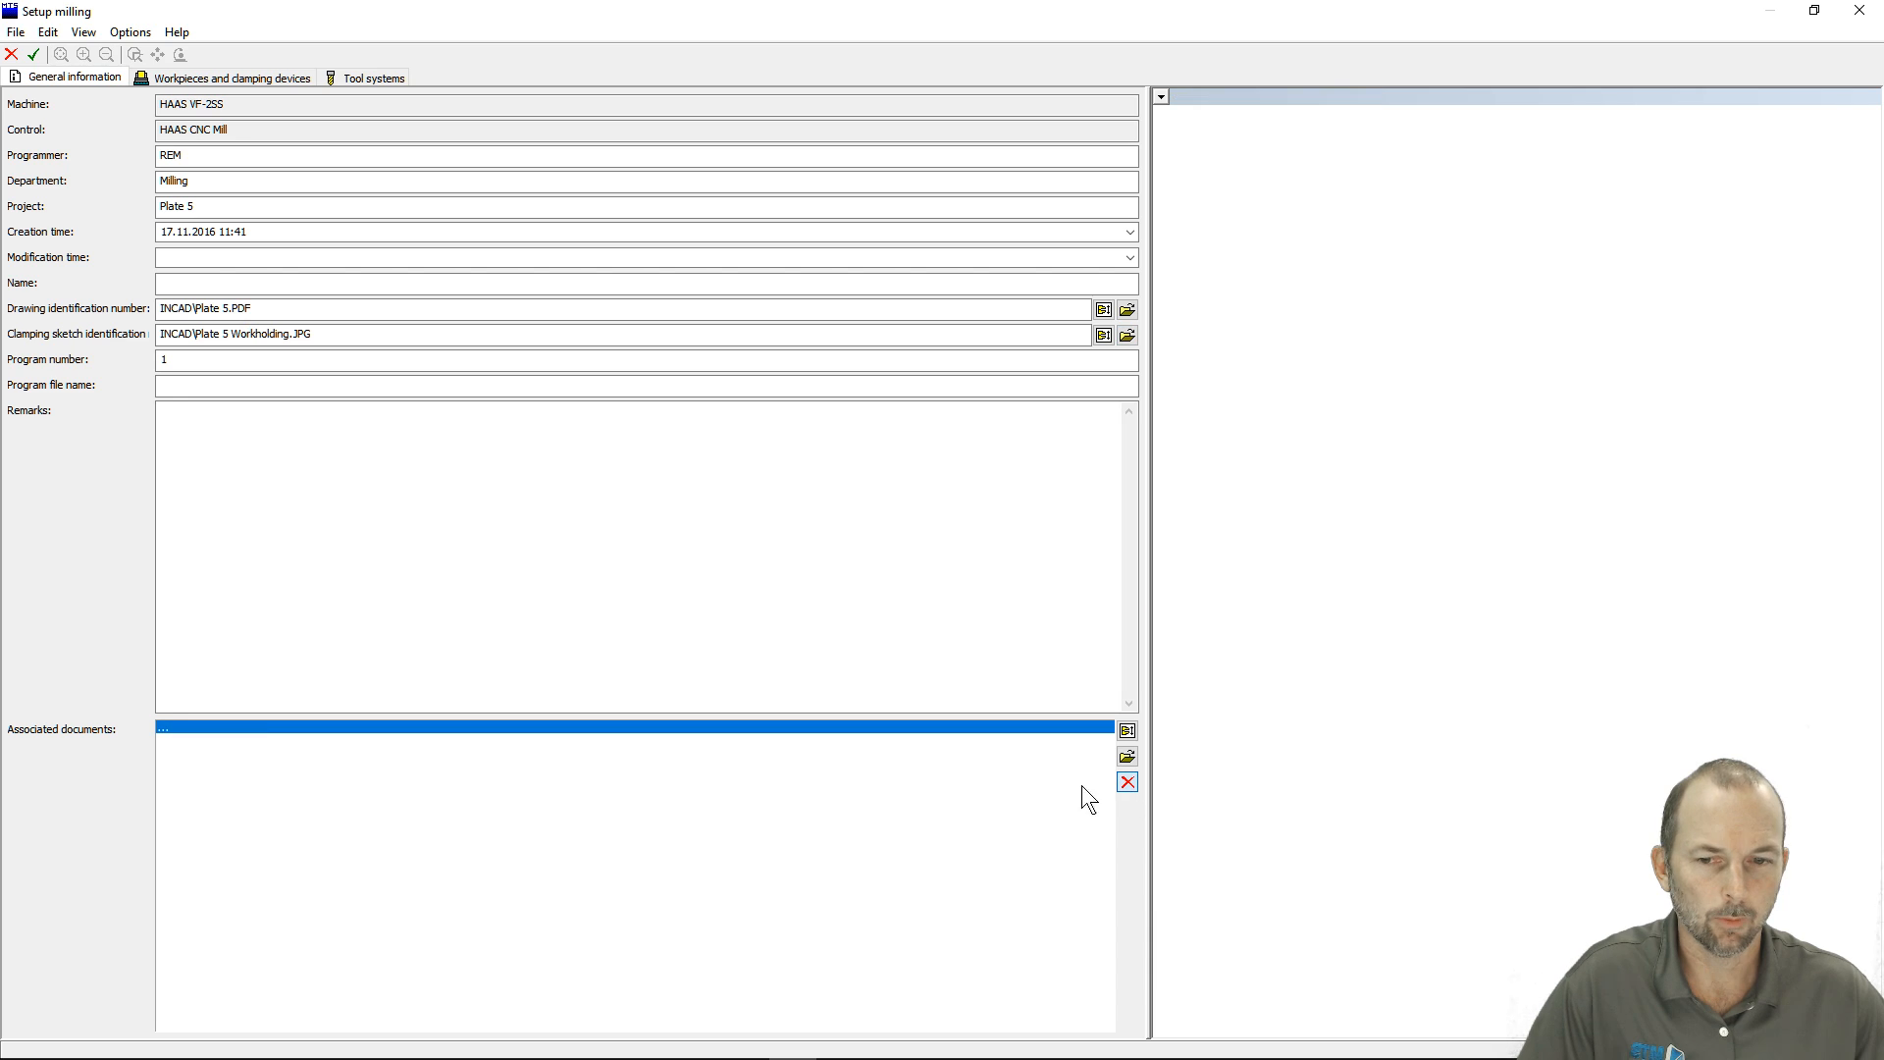
click(1128, 755)
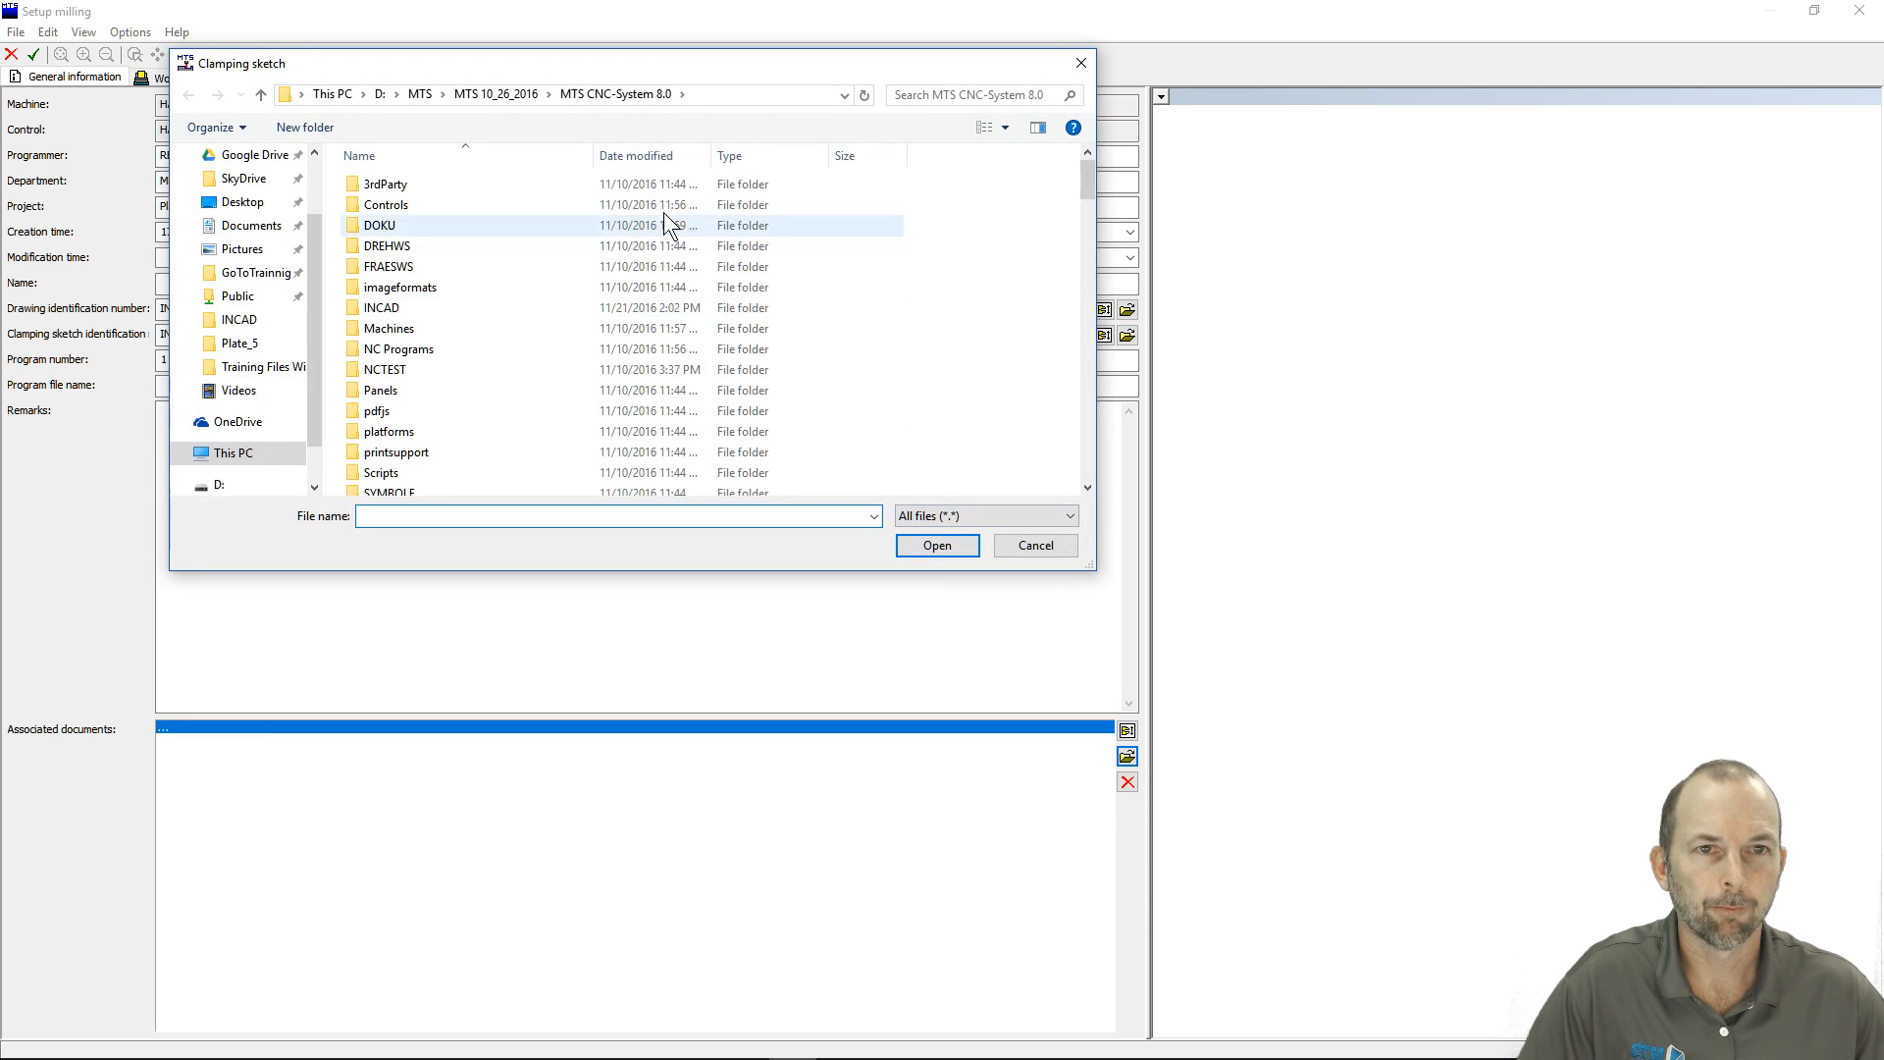
double_click(383, 309)
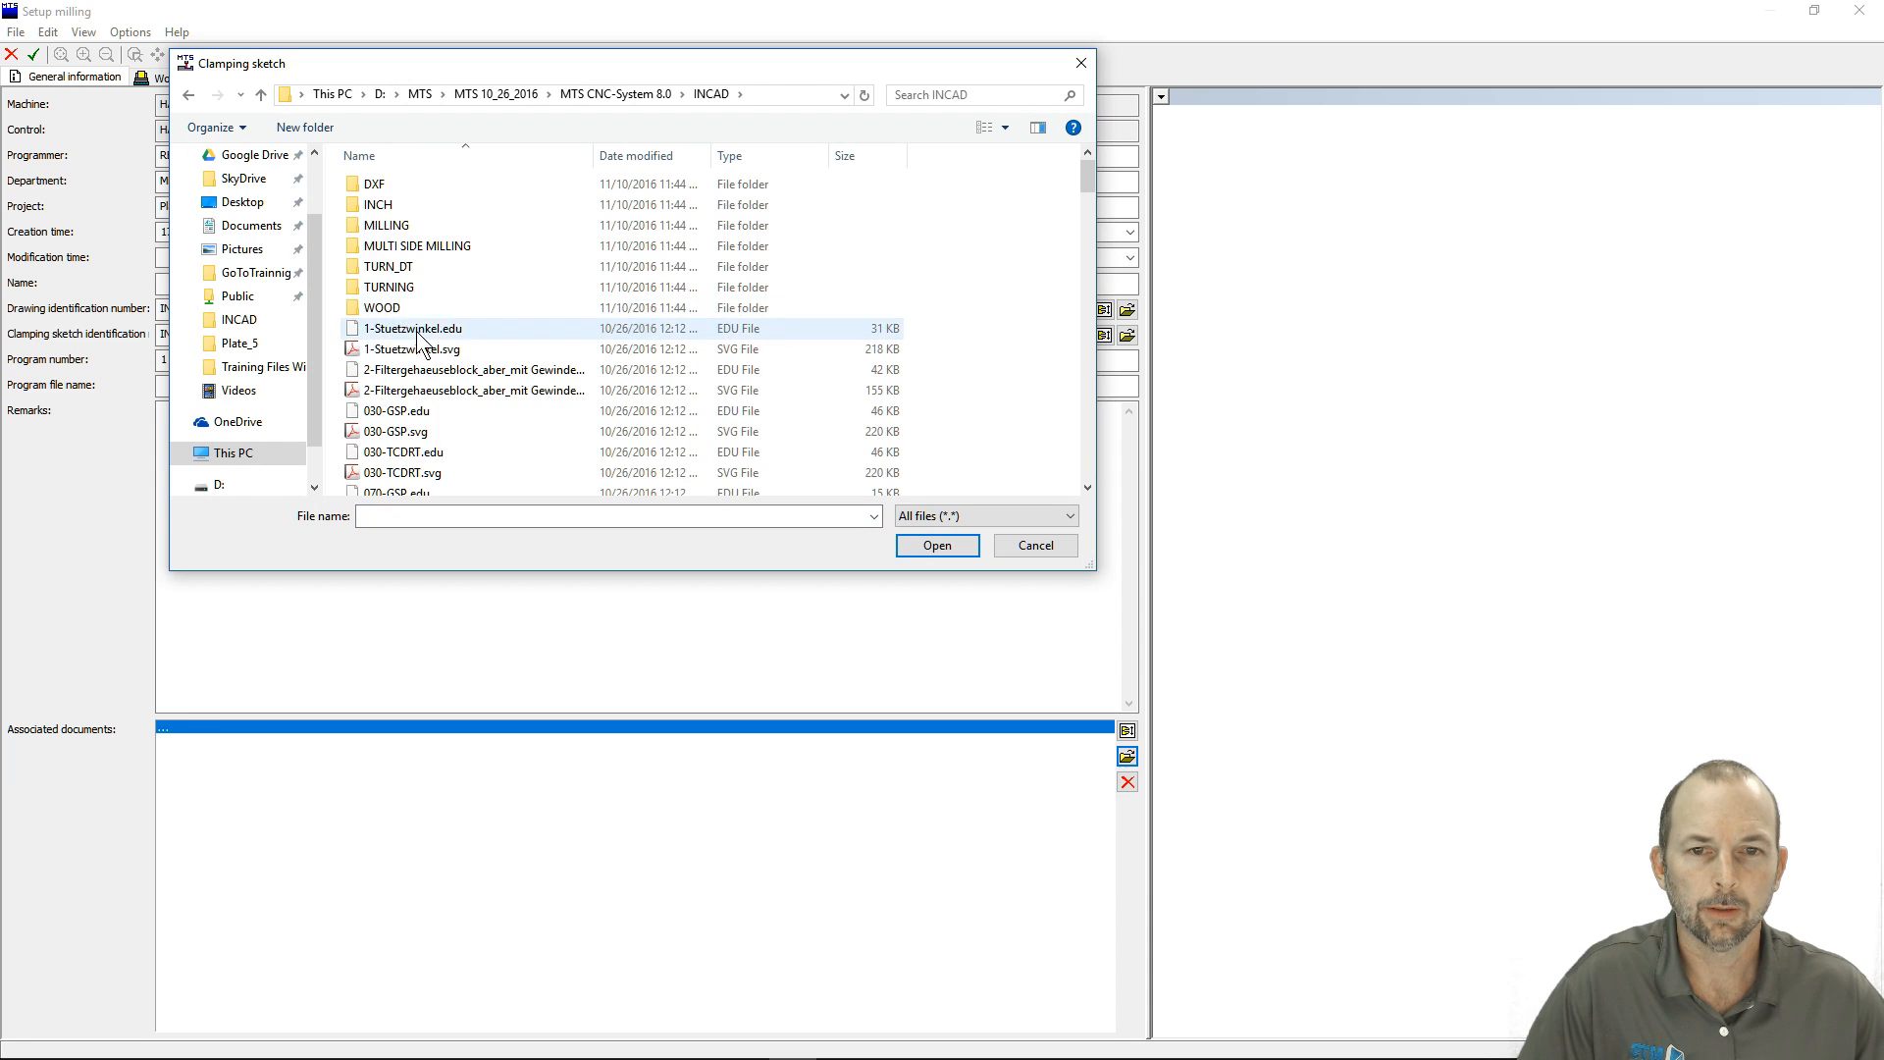
scroll(511, 410, down, 3)
scroll(510, 410, down, 15)
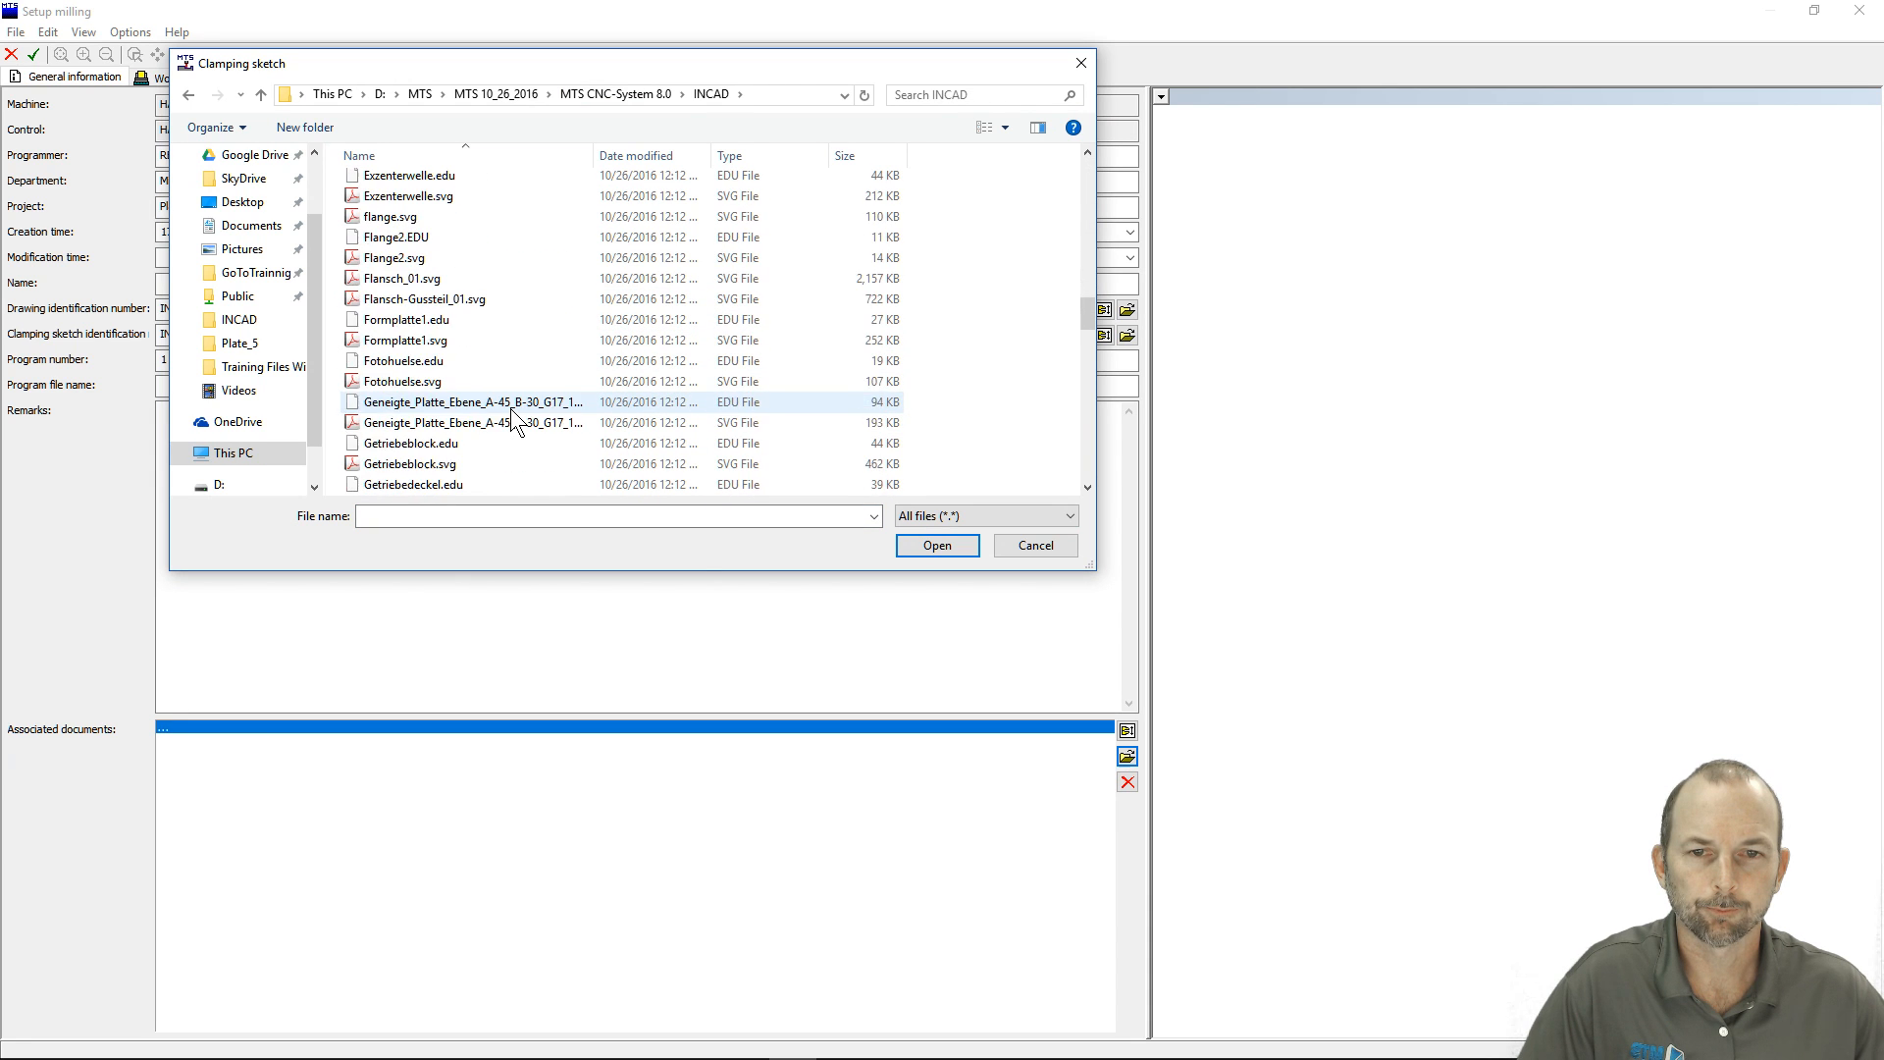
scroll(510, 408, down, 15)
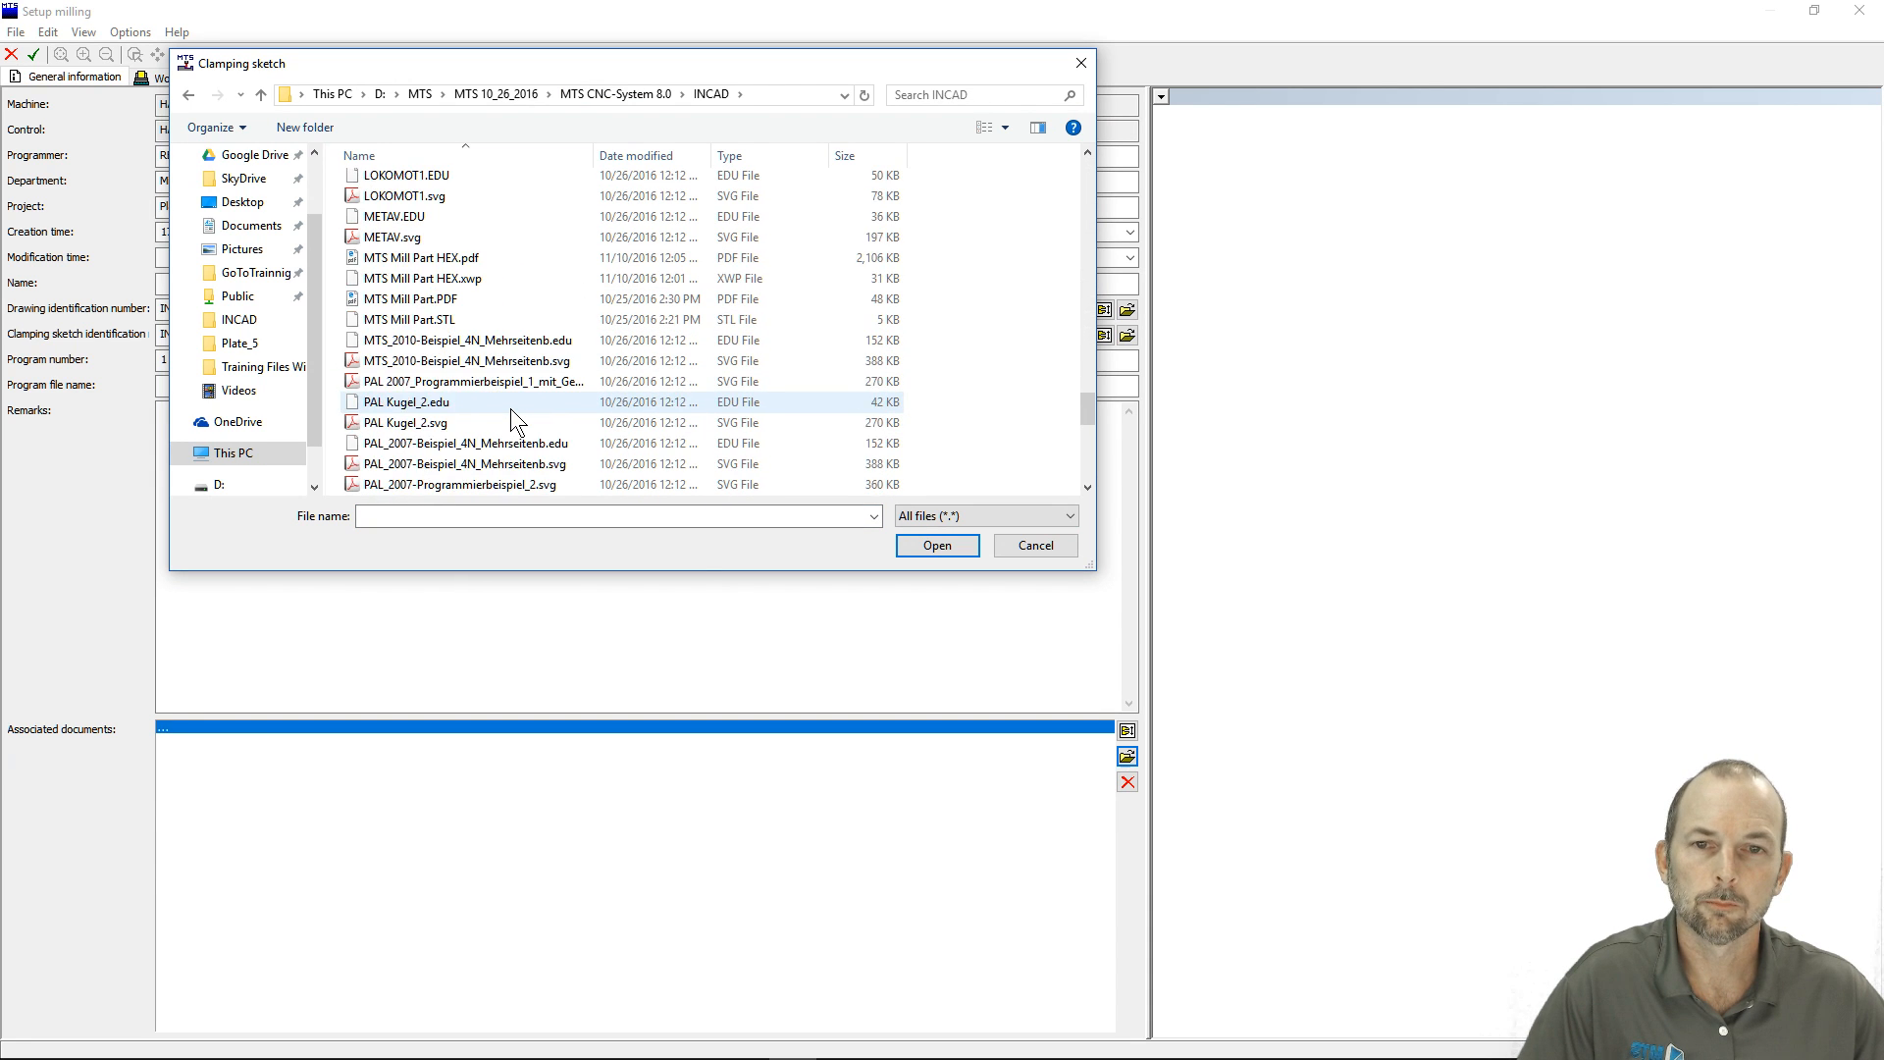
scroll(510, 408, up, 2)
click(436, 363)
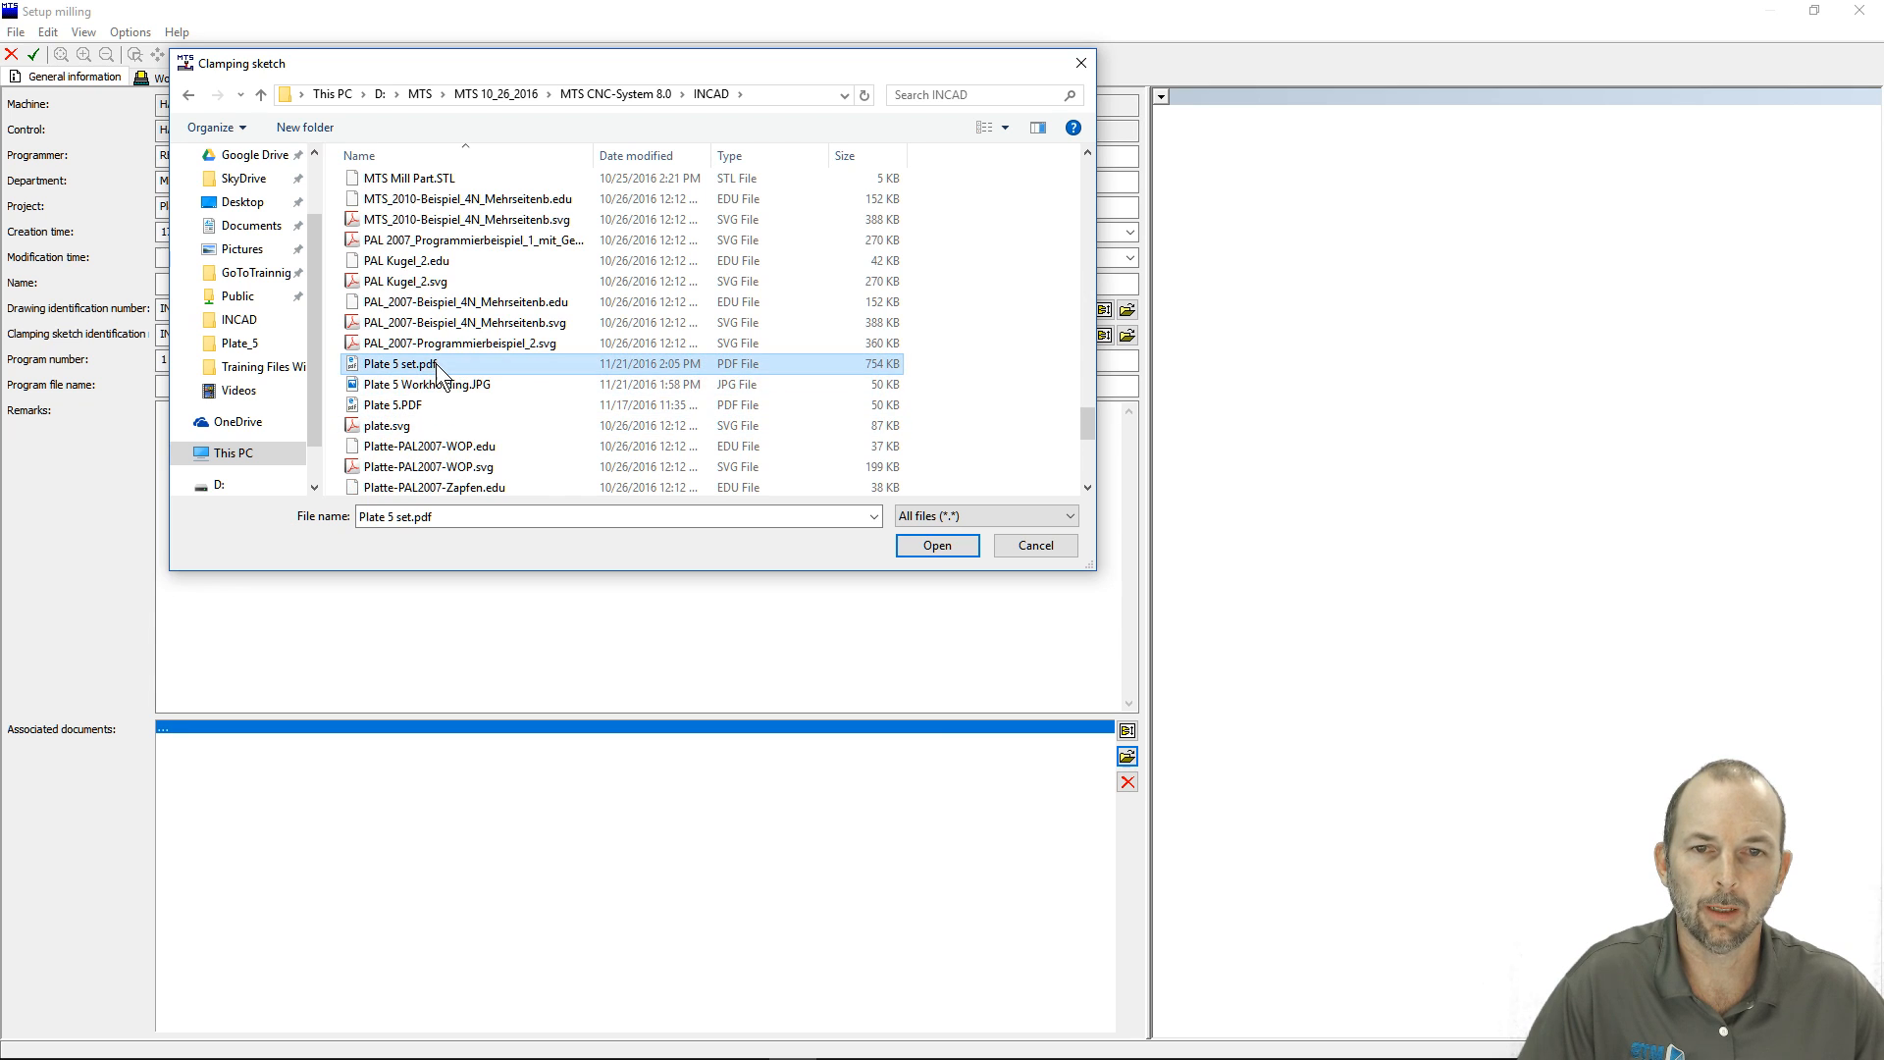
click(914, 540)
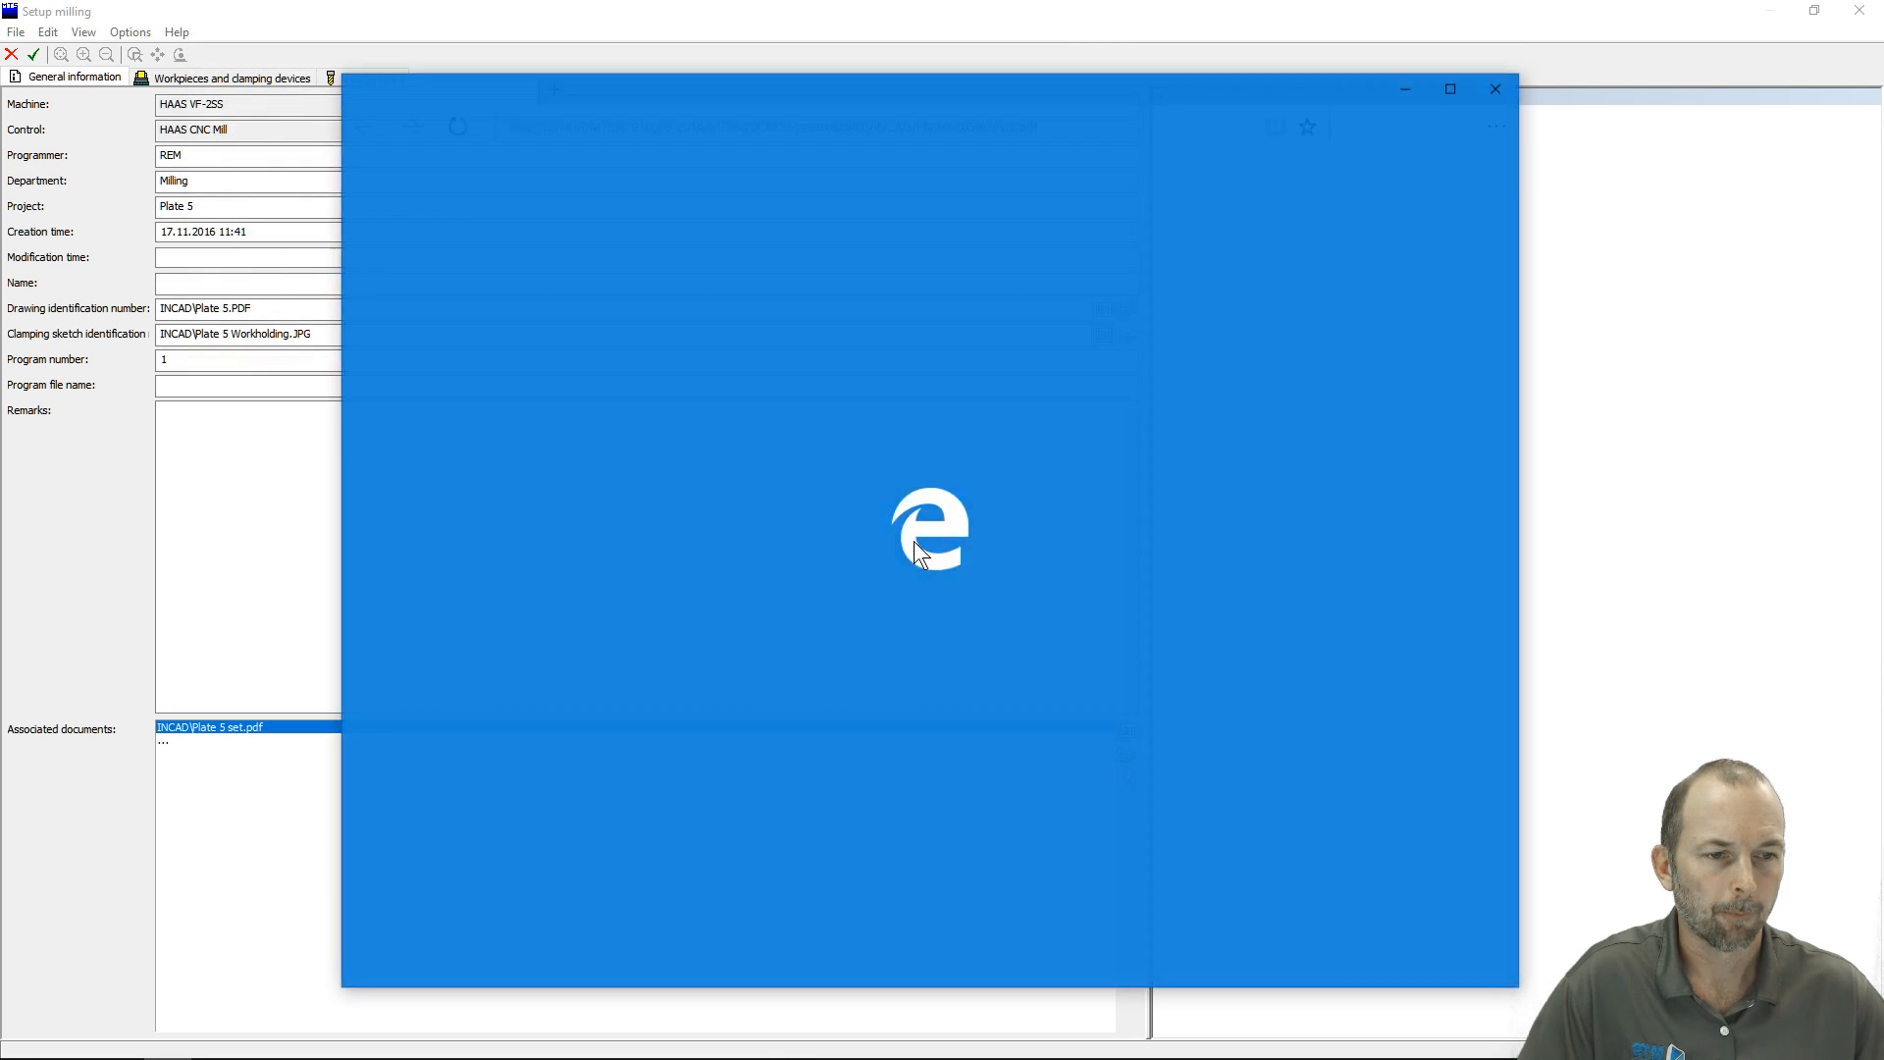
- Look through the pages of Plate 5 set.pdf to the end of the NC program listing and close it
scroll(833, 567, down, 15)
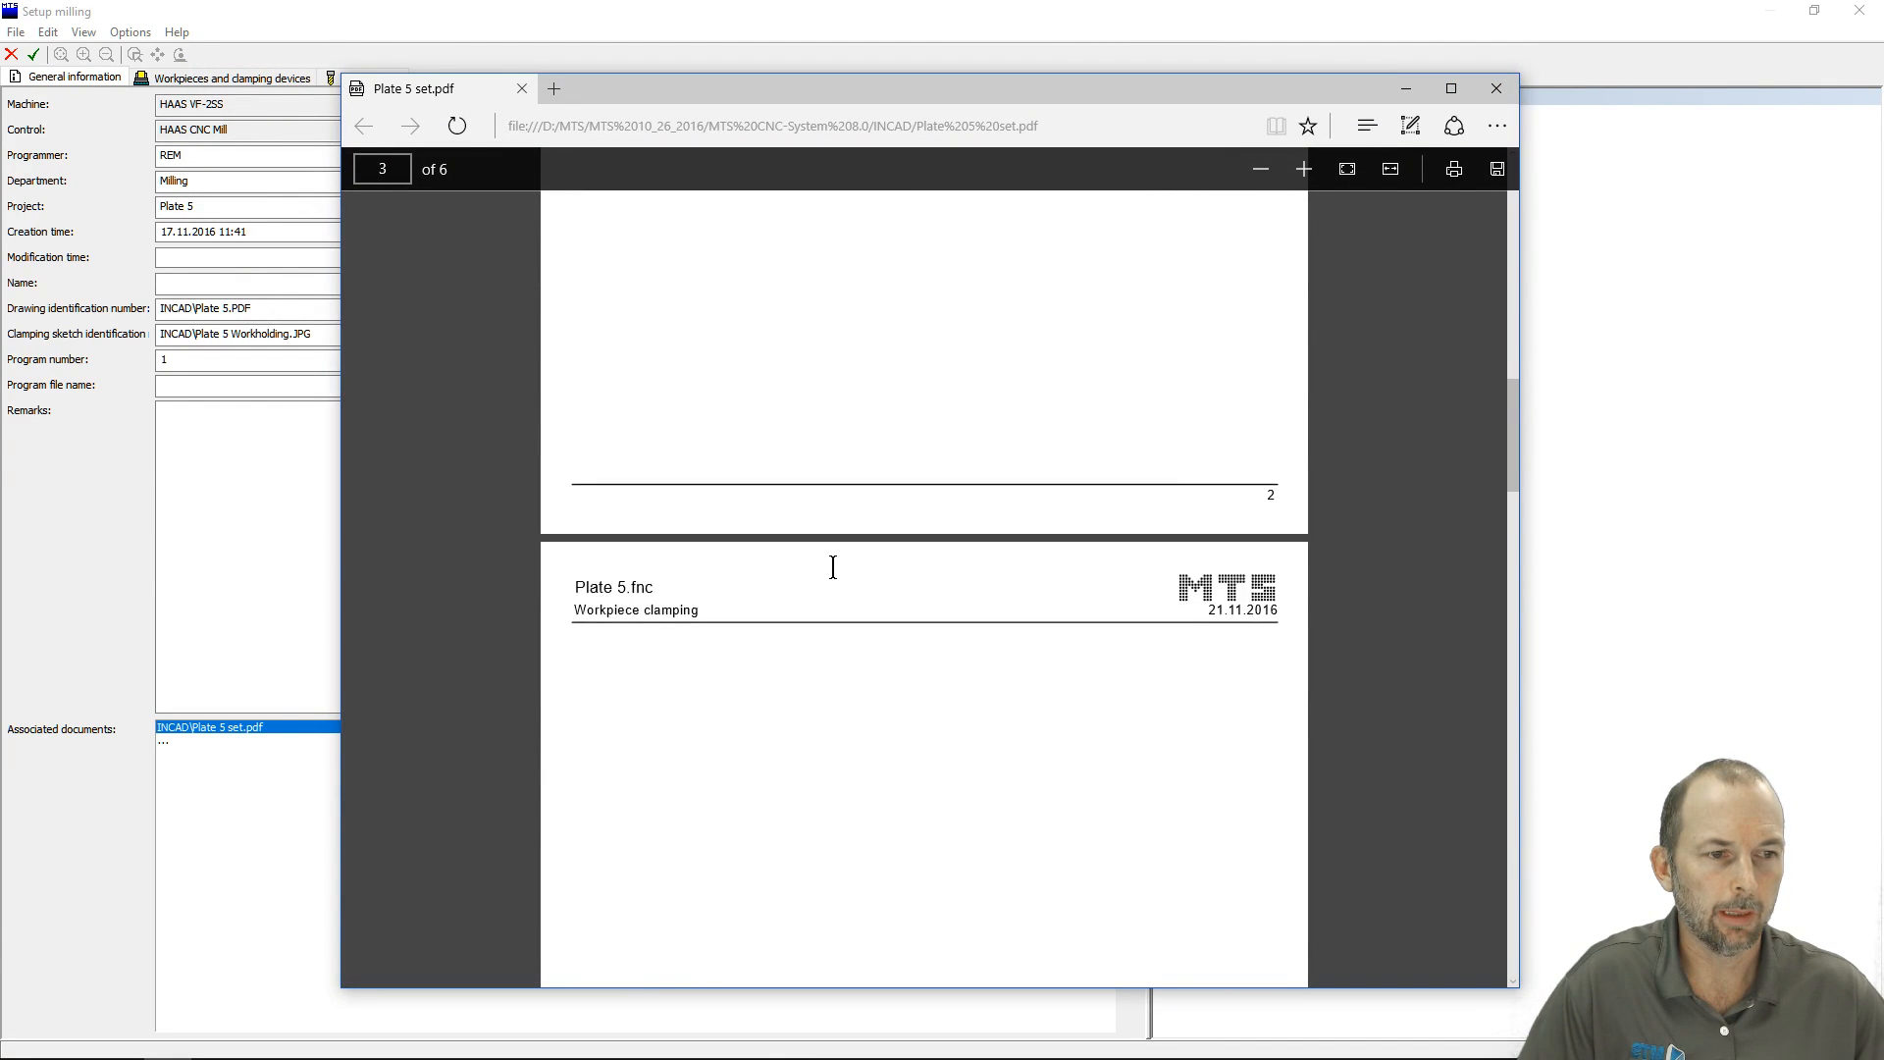
scroll(863, 487, down, 12)
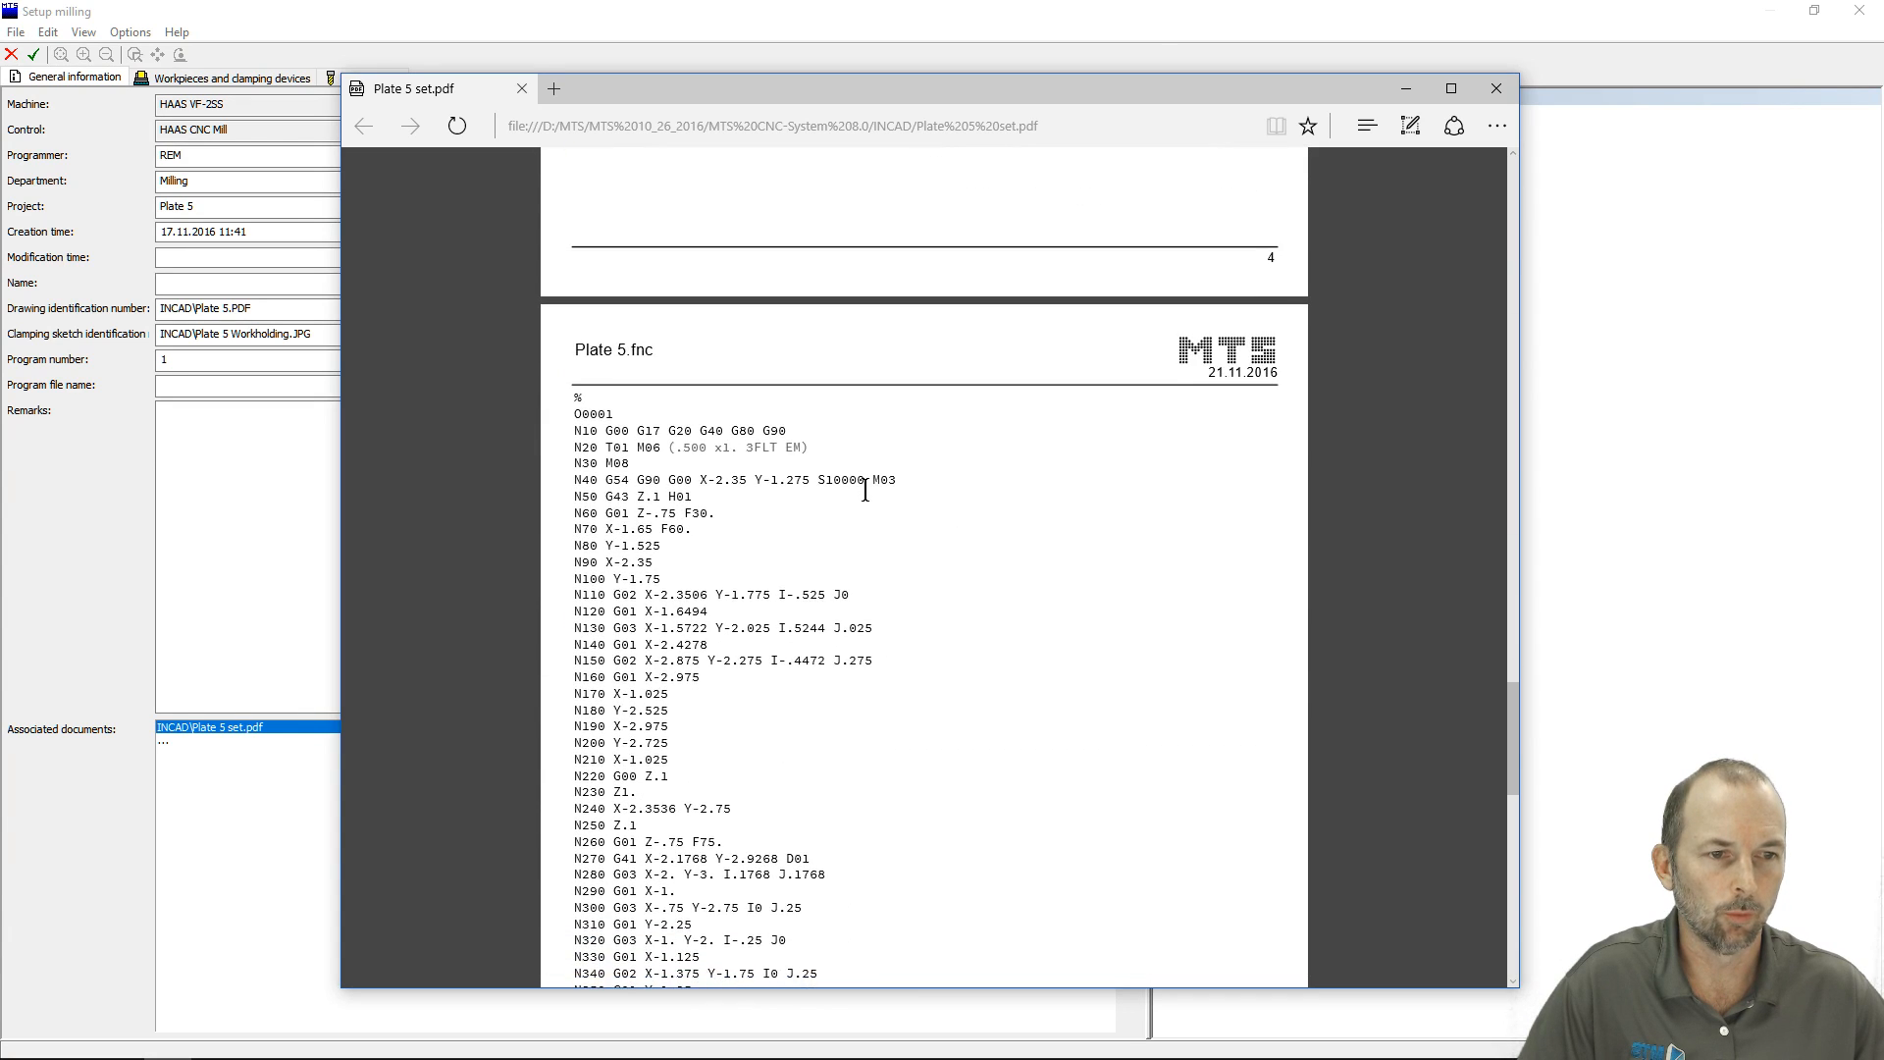
scroll(866, 496, down, 8)
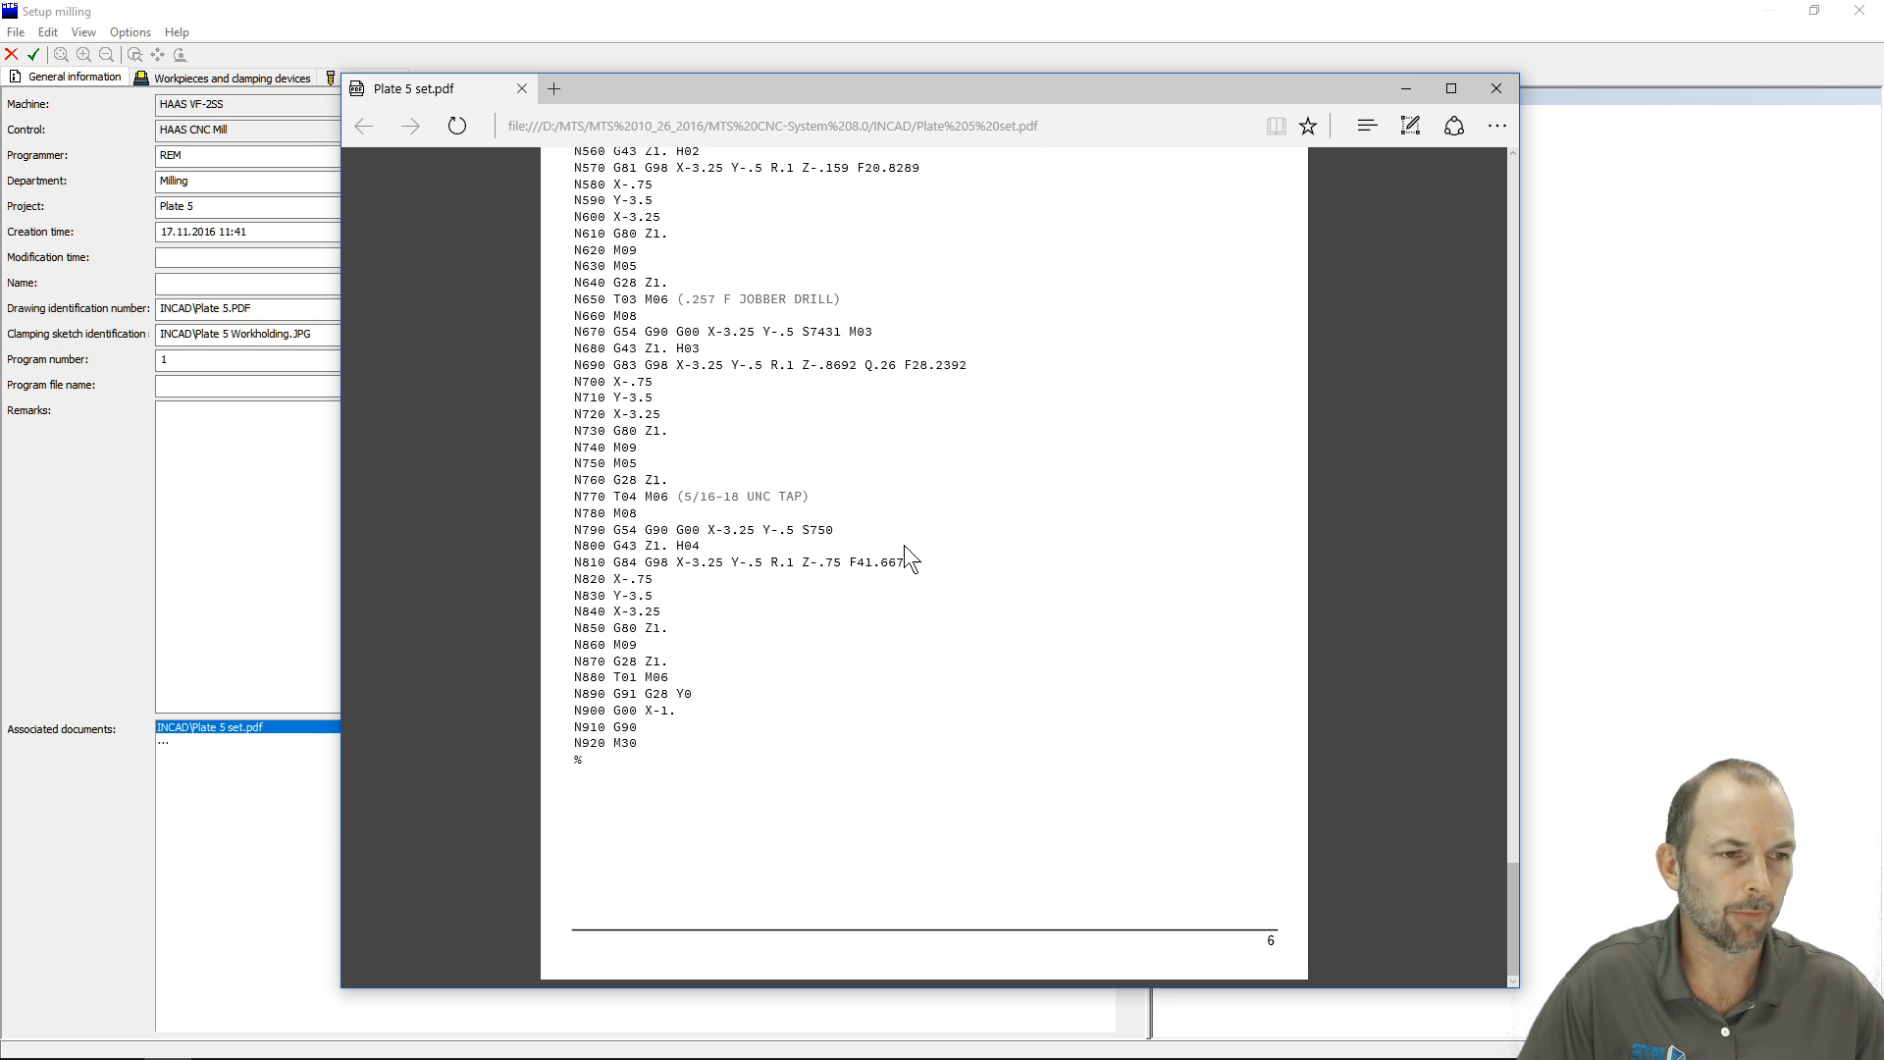
scroll(903, 544, up, 6)
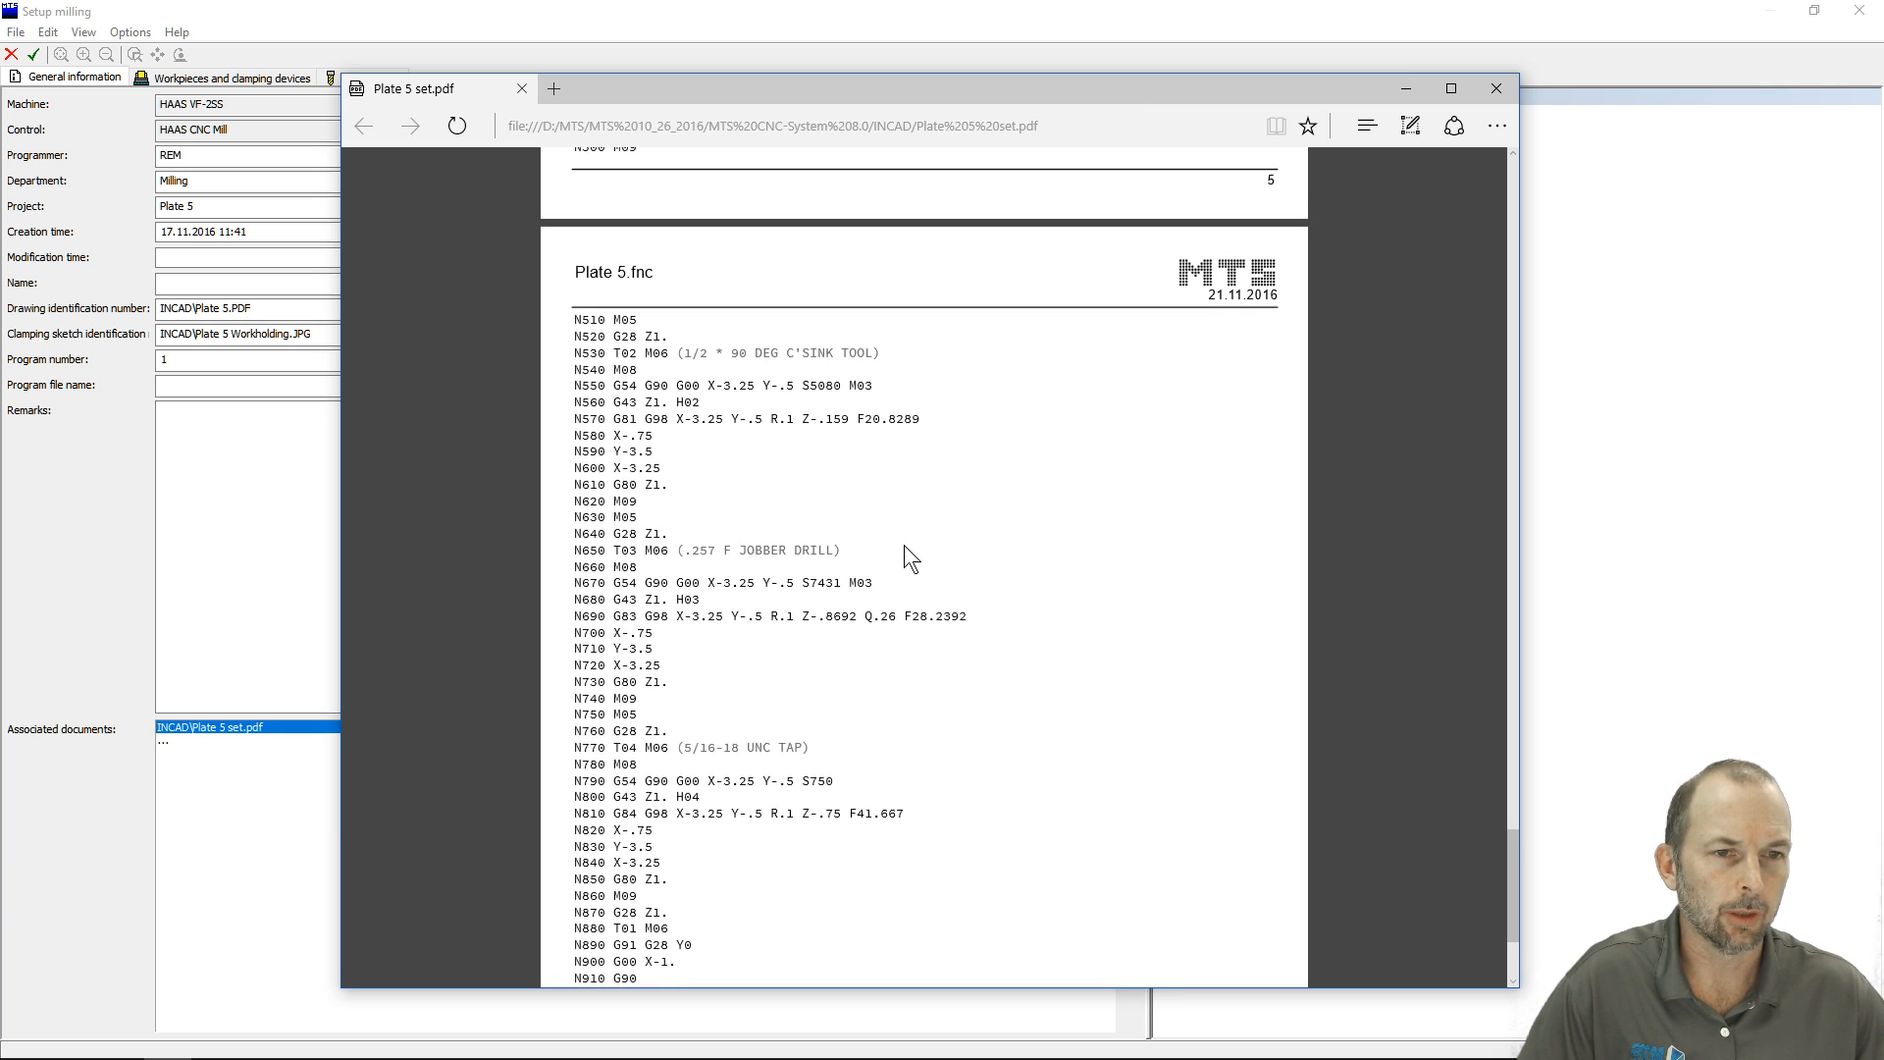
click(1498, 94)
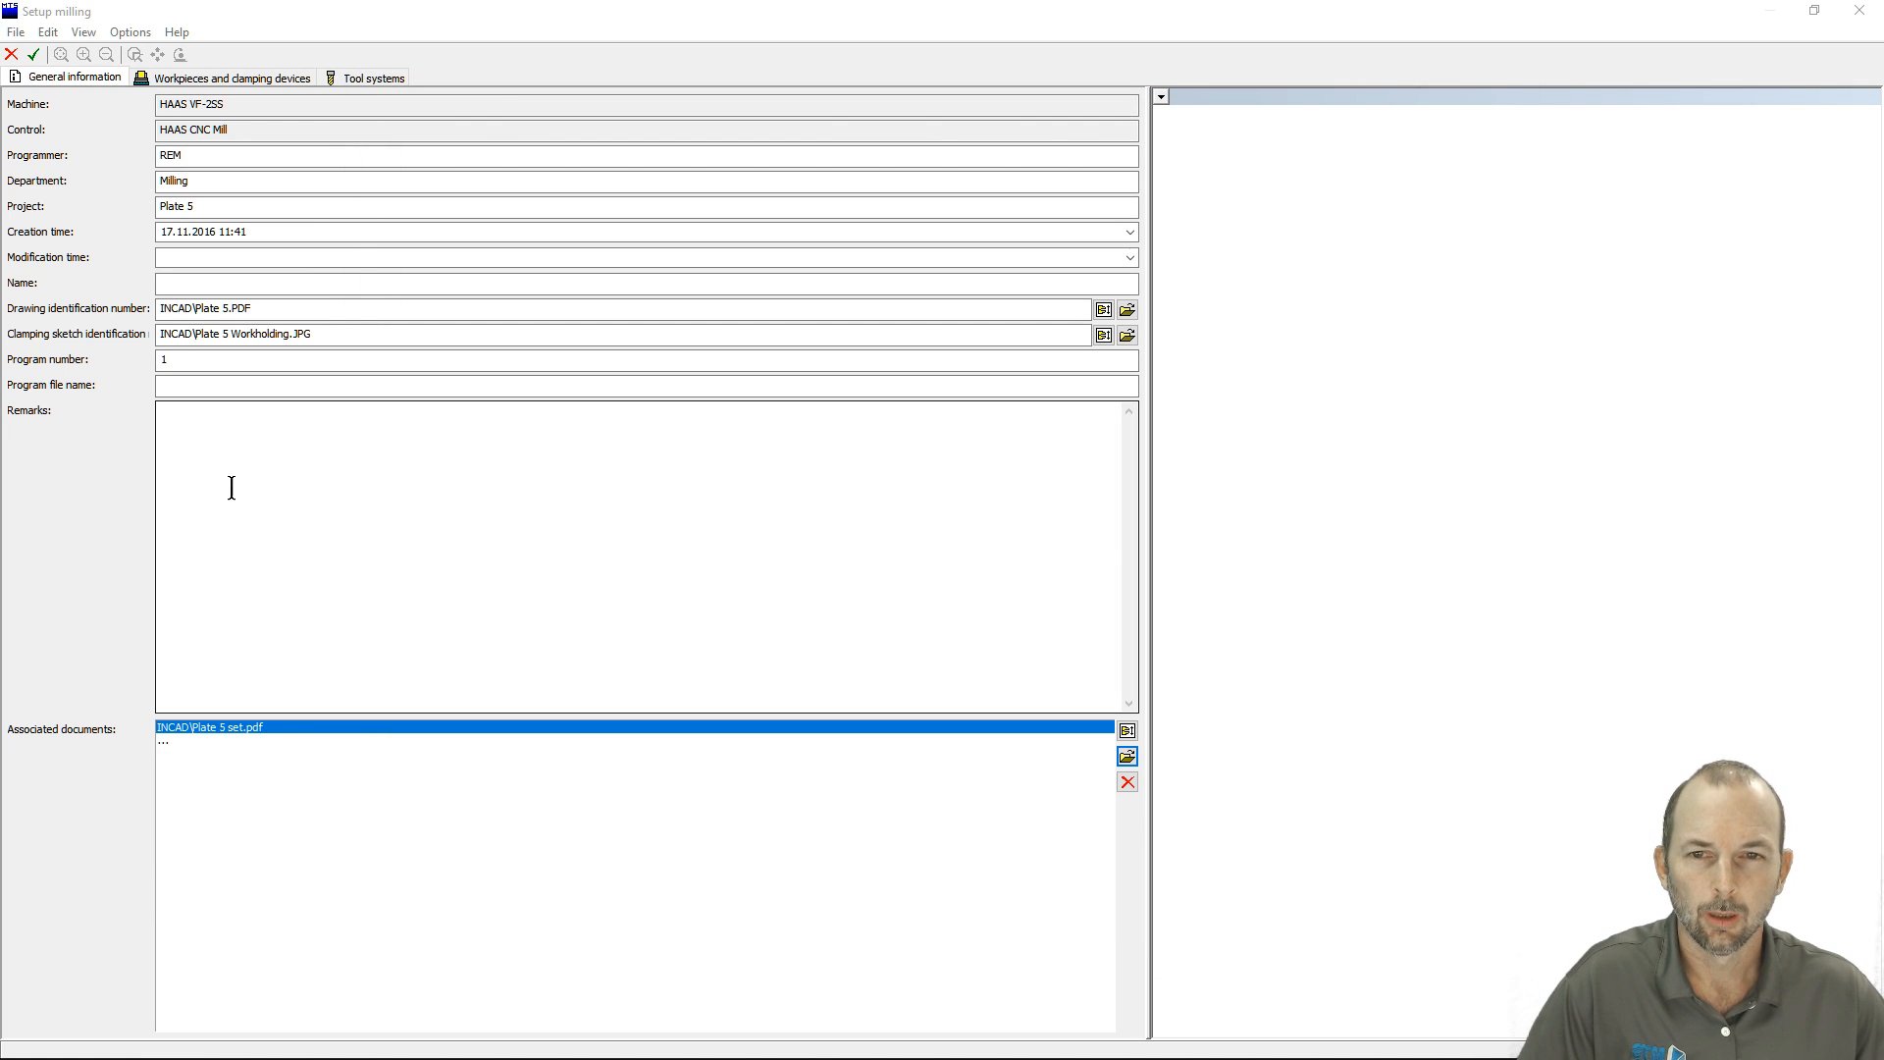
- Preview the linked Plate 5.PDF part drawing, close it, and display the clamping sketch
click(1103, 310)
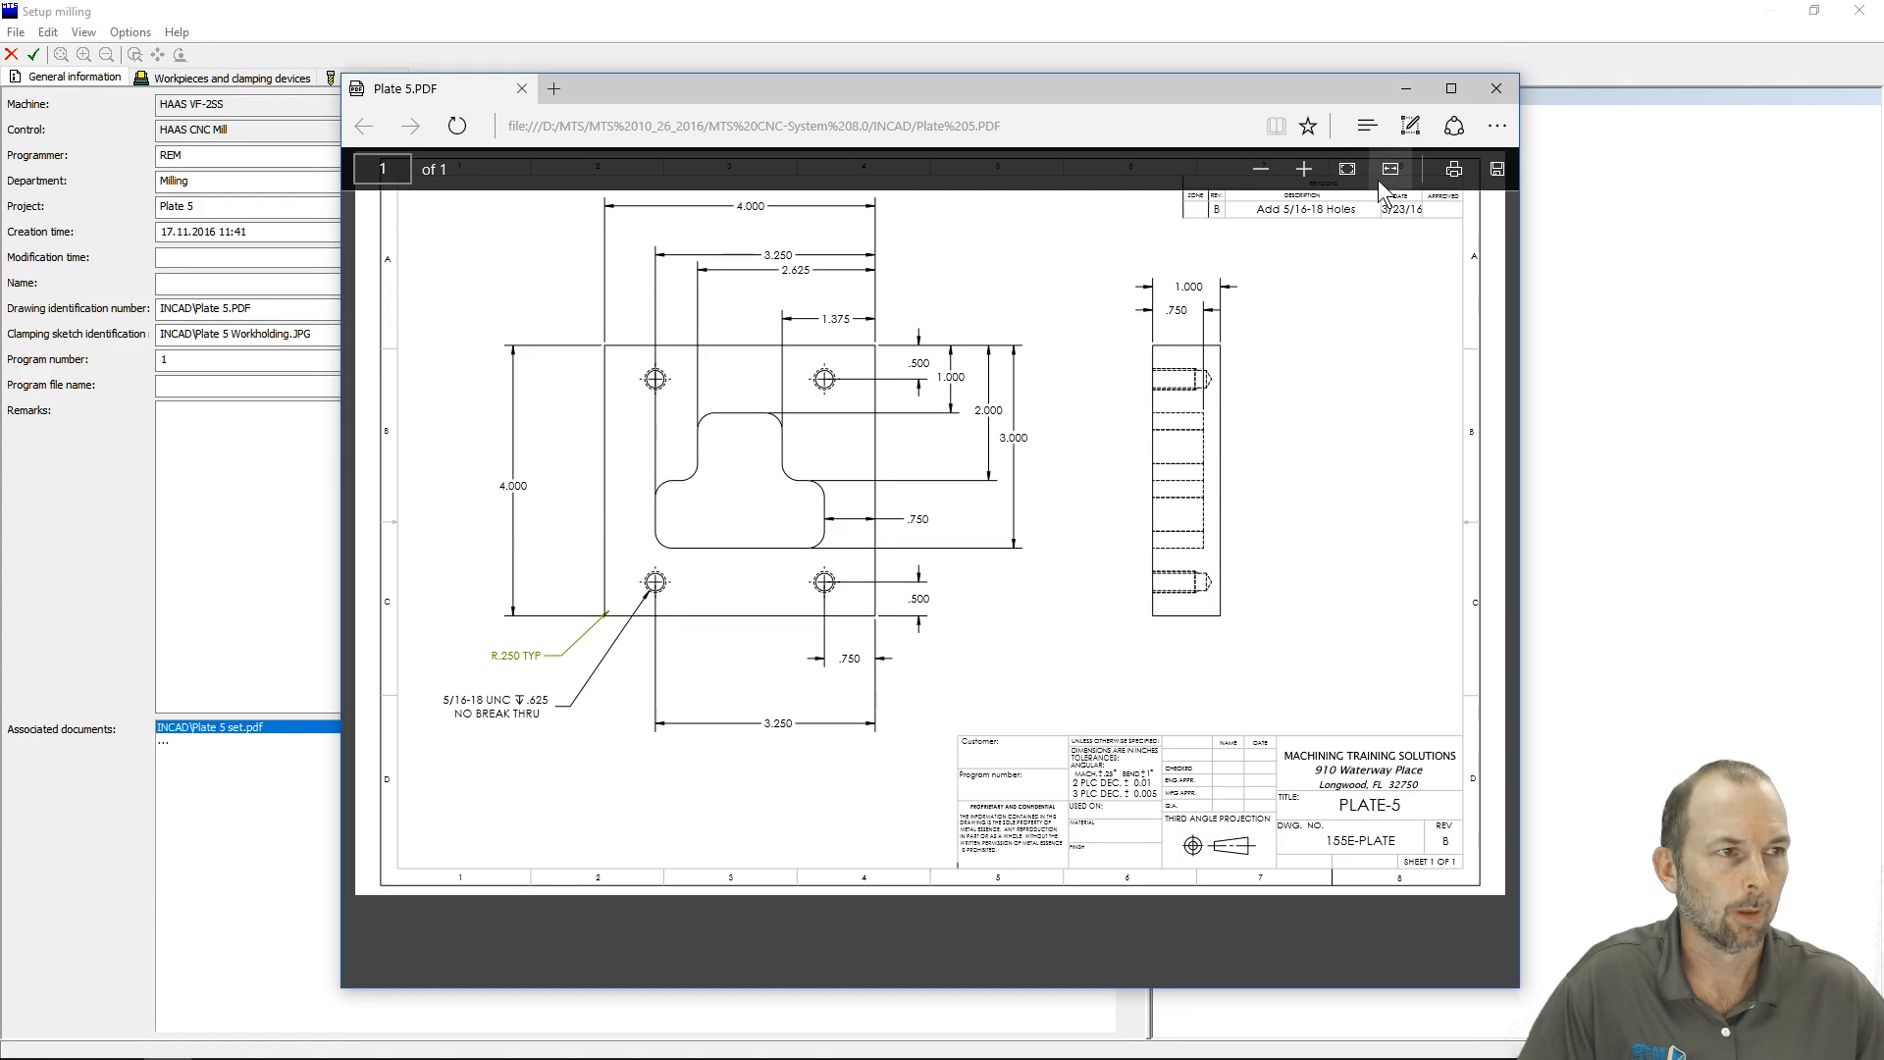
click(1485, 96)
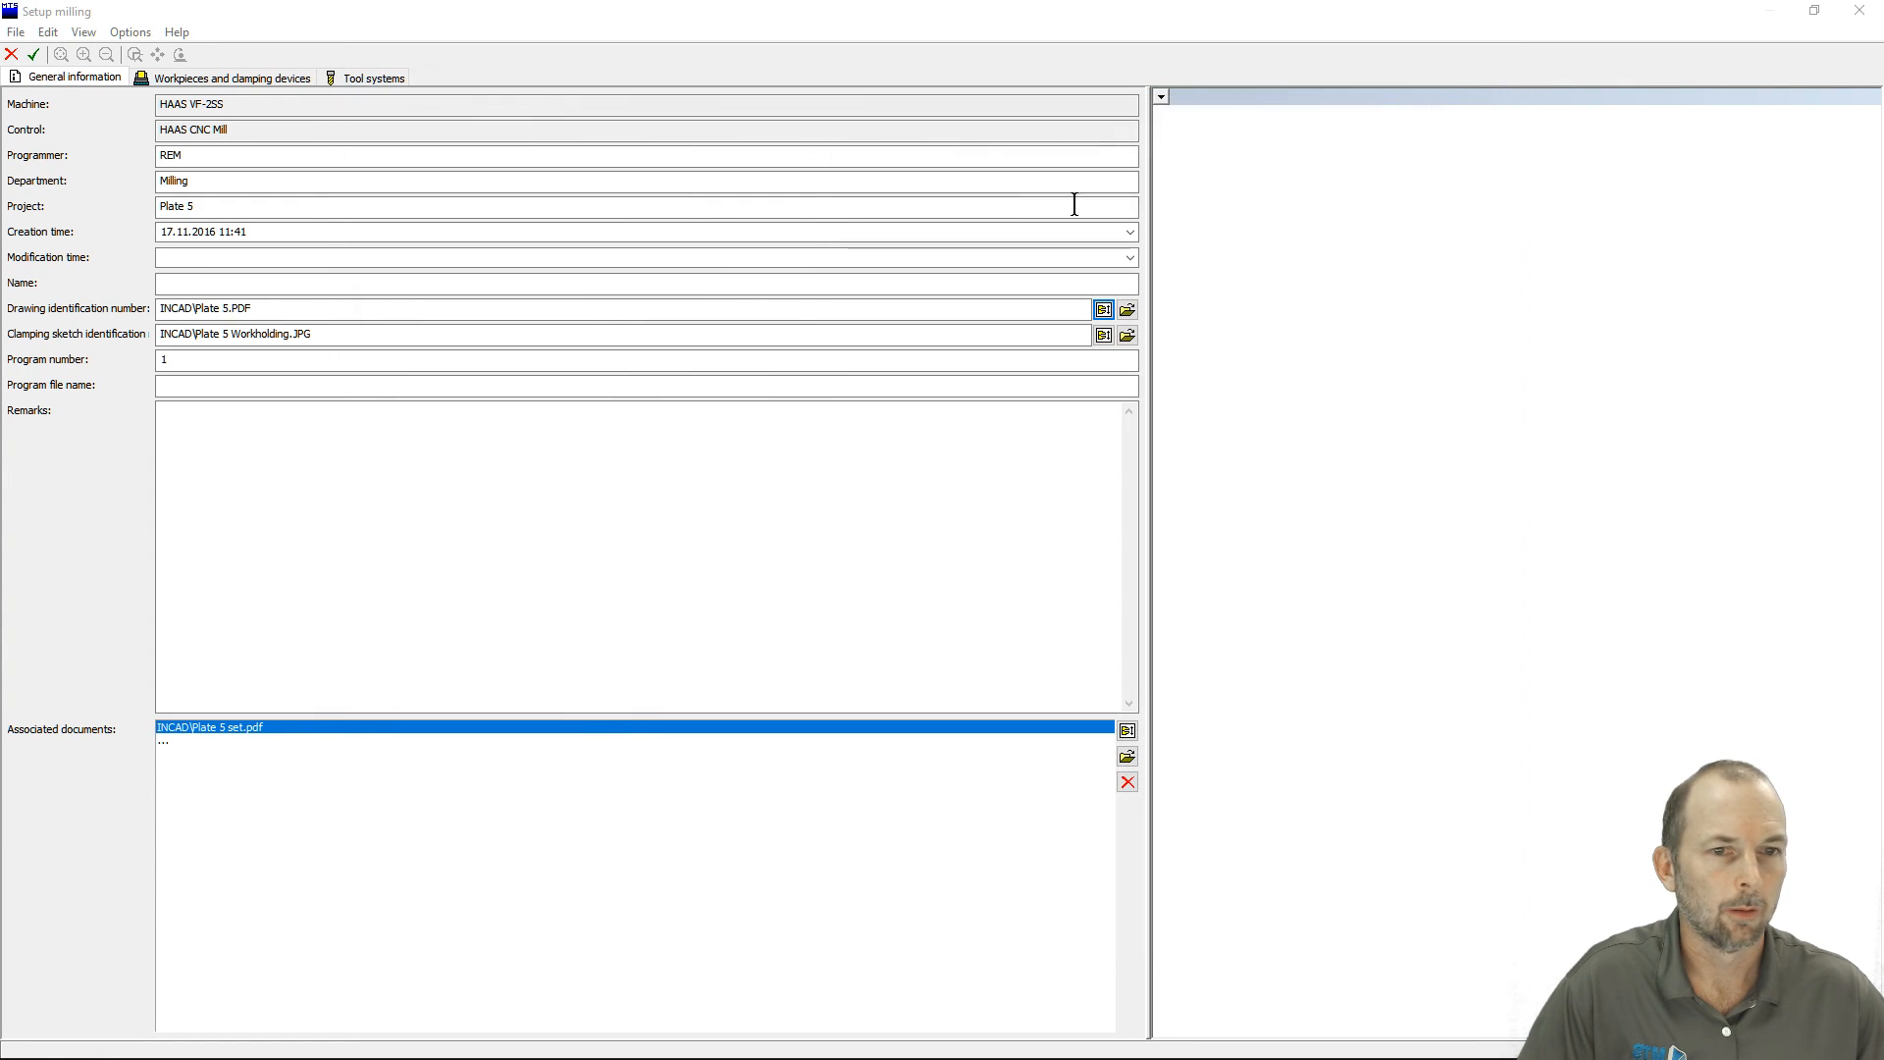
click(1103, 334)
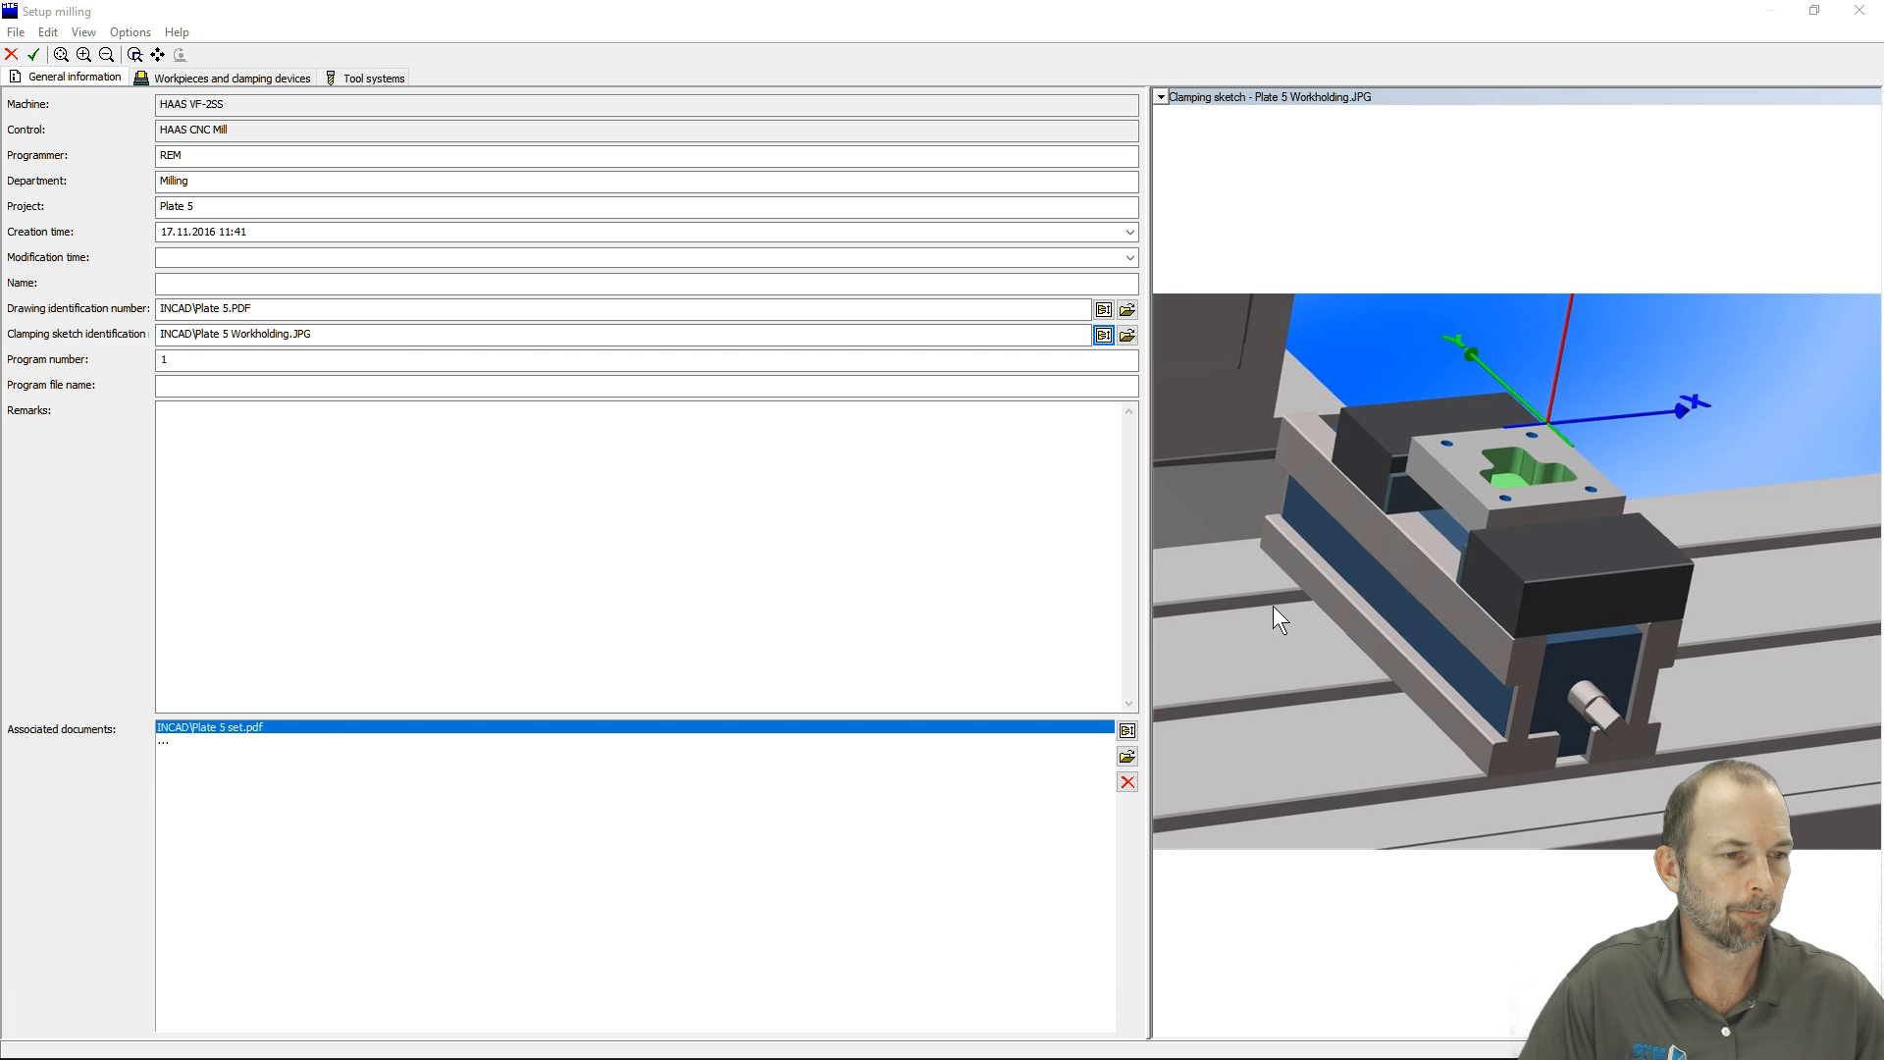
- Preview the associated Plate 5 set.pdf through its NC program pages, close it, and accept the milling setup
click(1126, 731)
scroll(765, 579, down, 15)
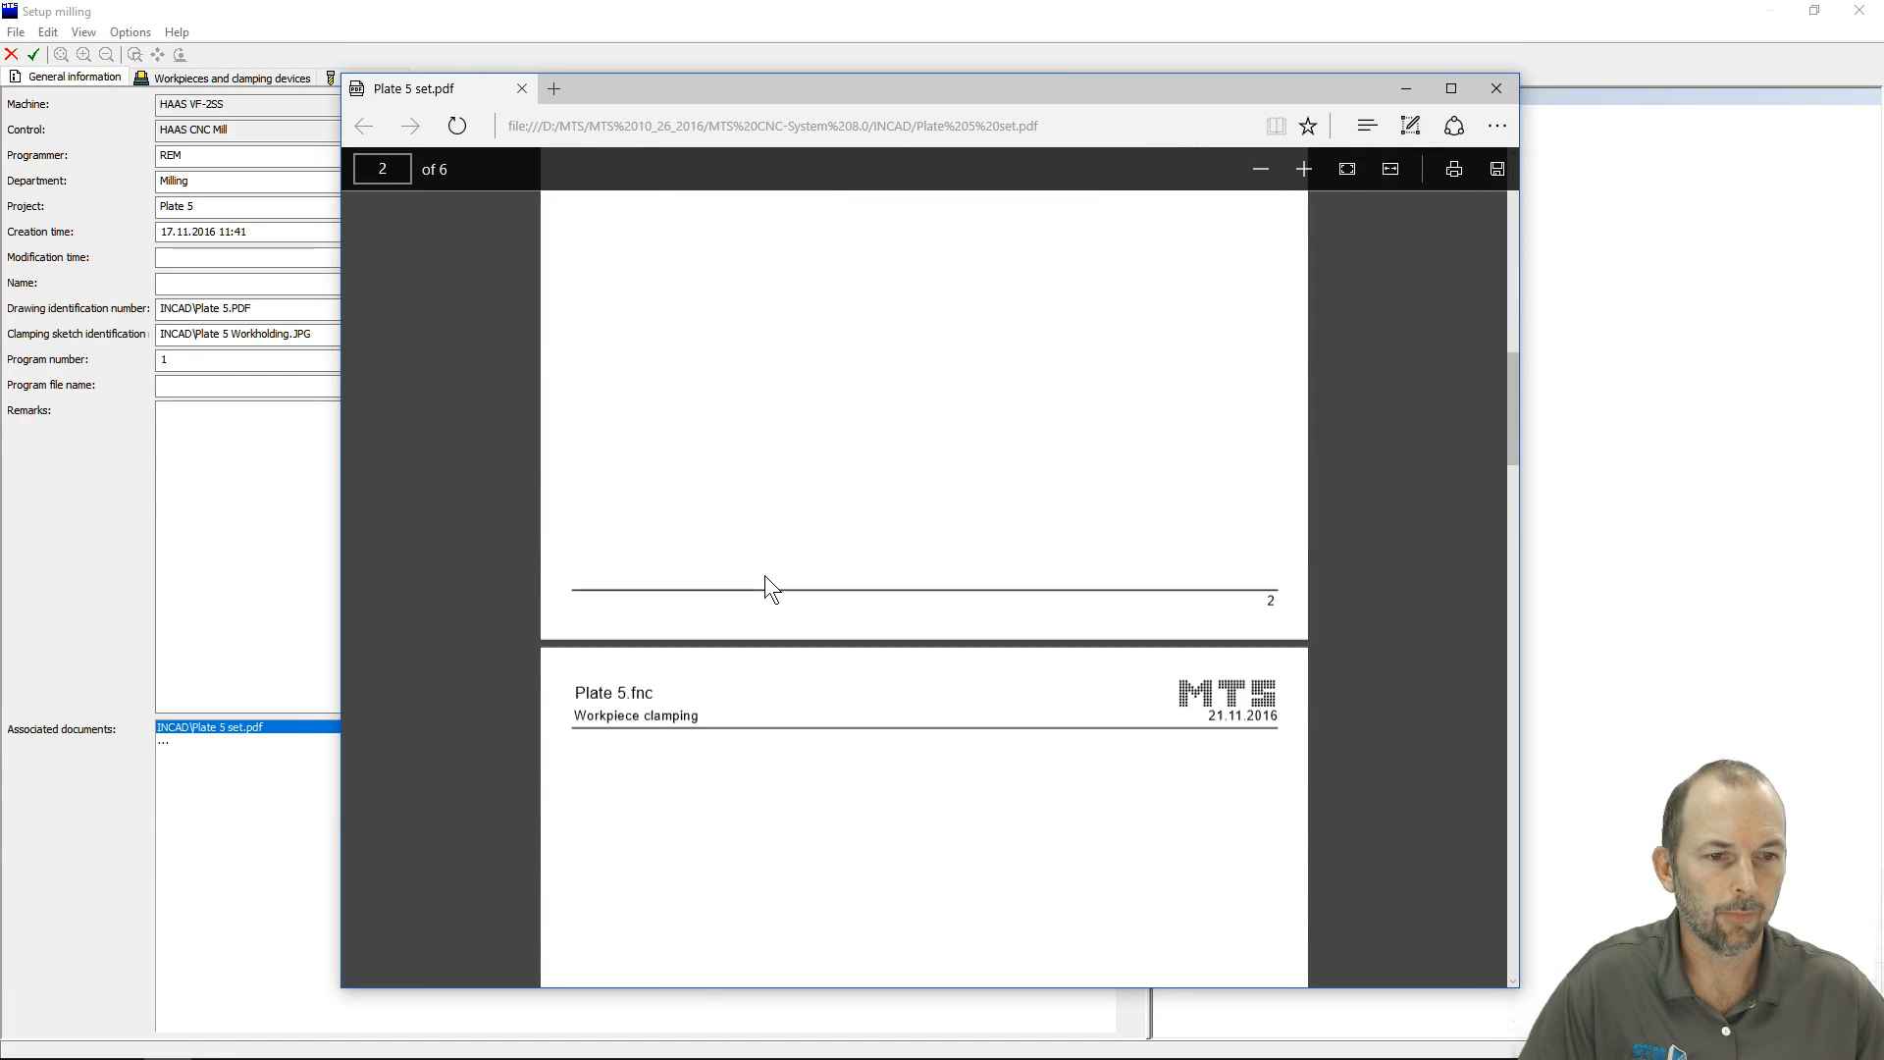
scroll(765, 579, down, 20)
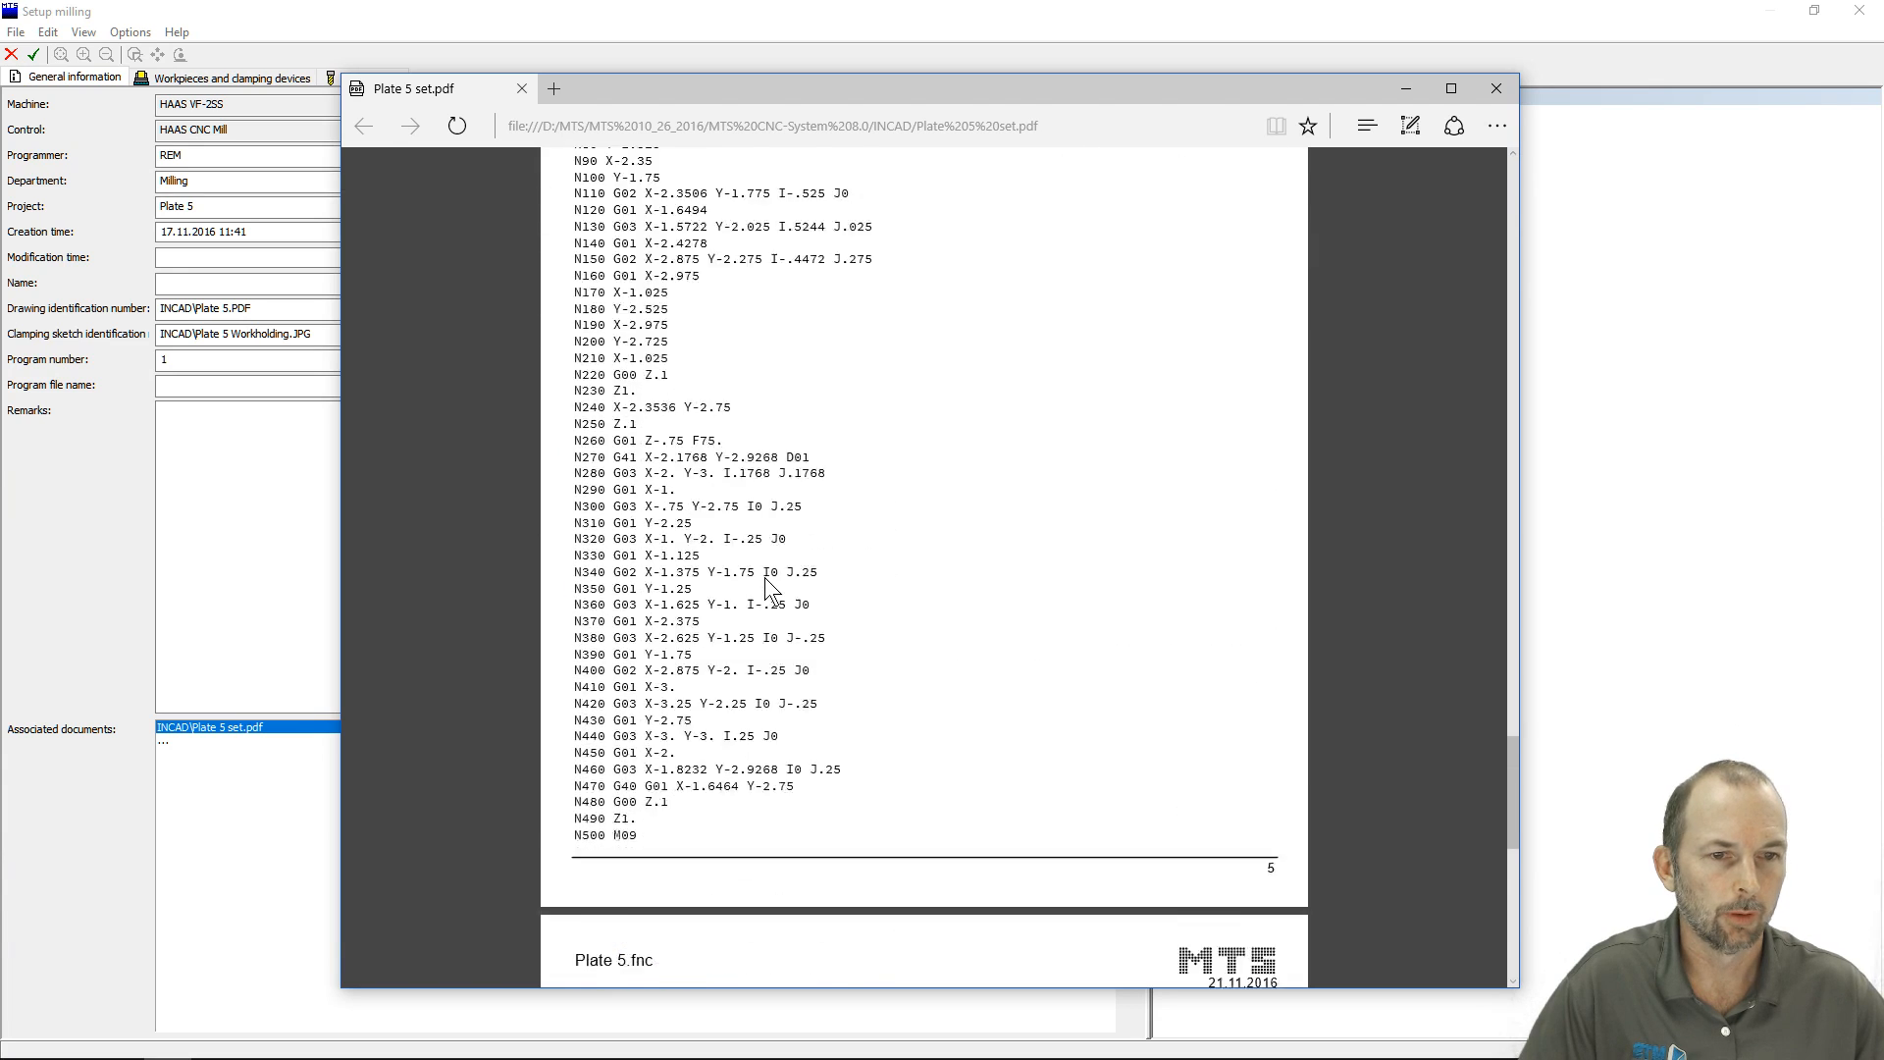
scroll(763, 577, down, 3)
click(1496, 88)
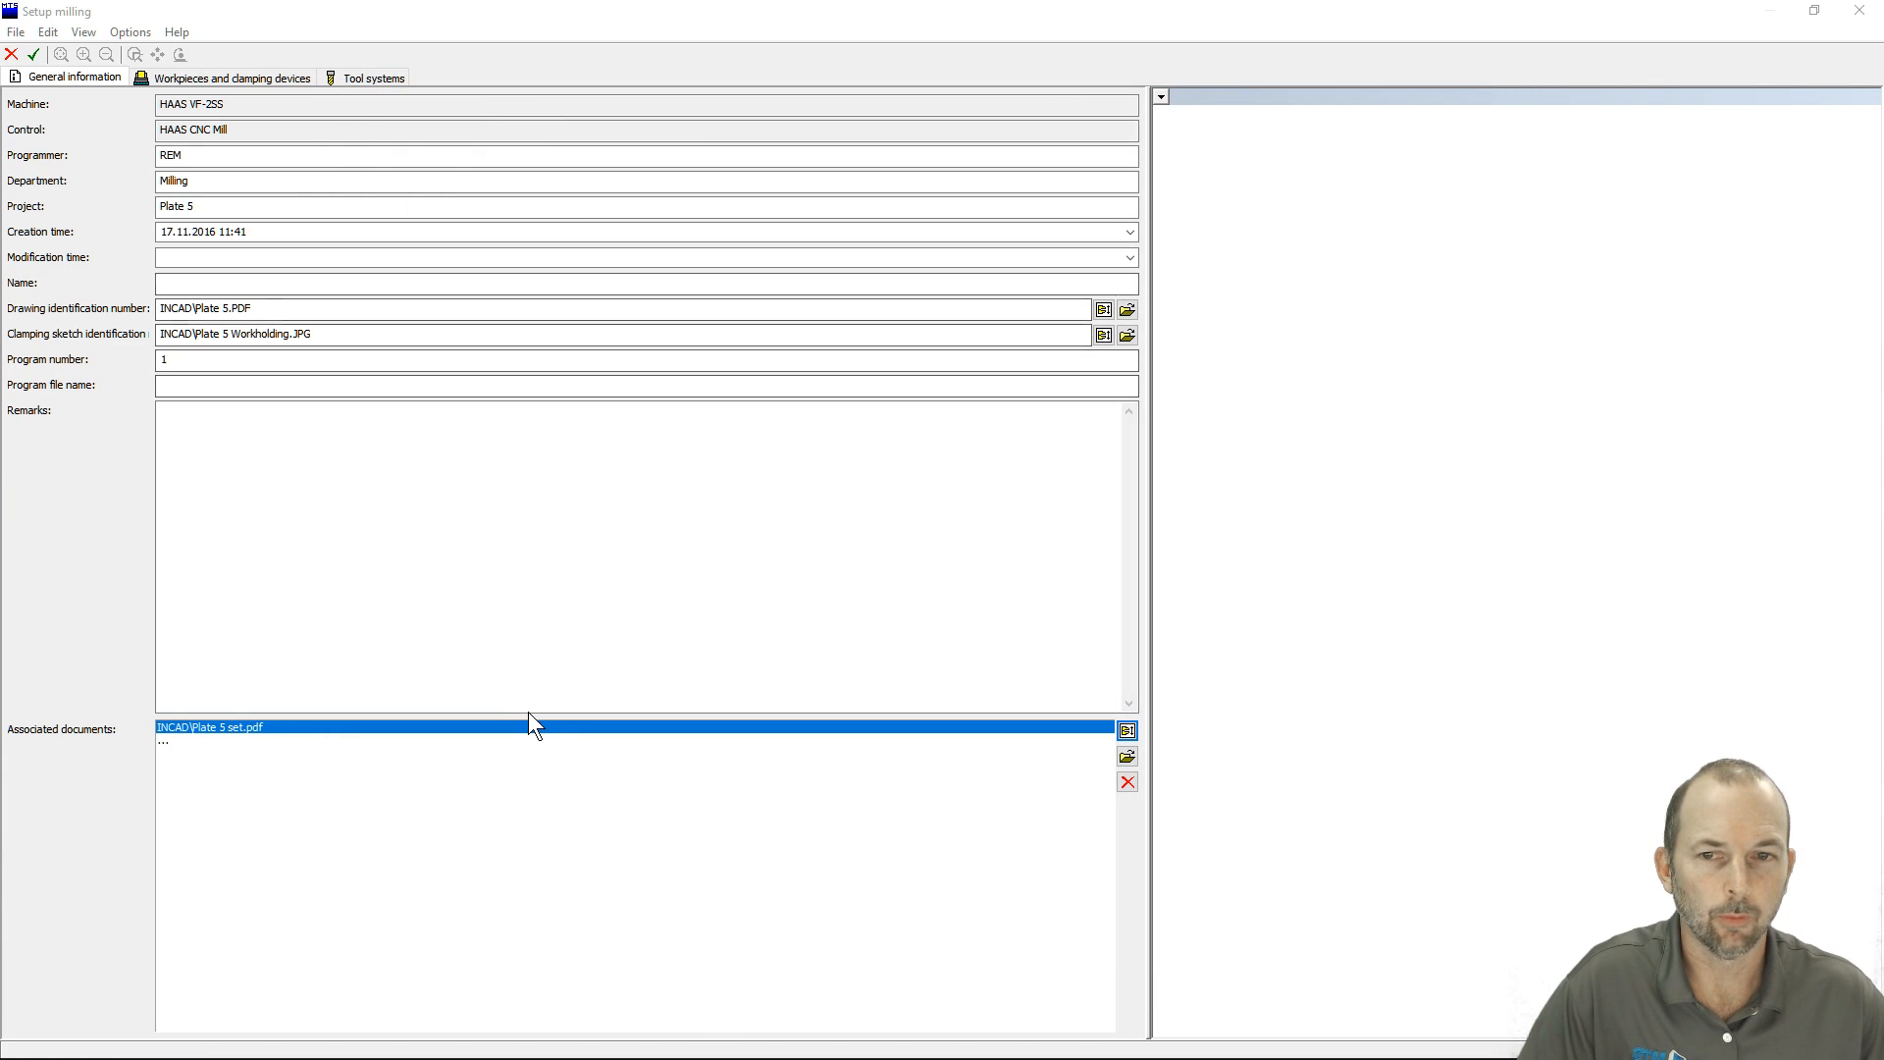
click(34, 55)
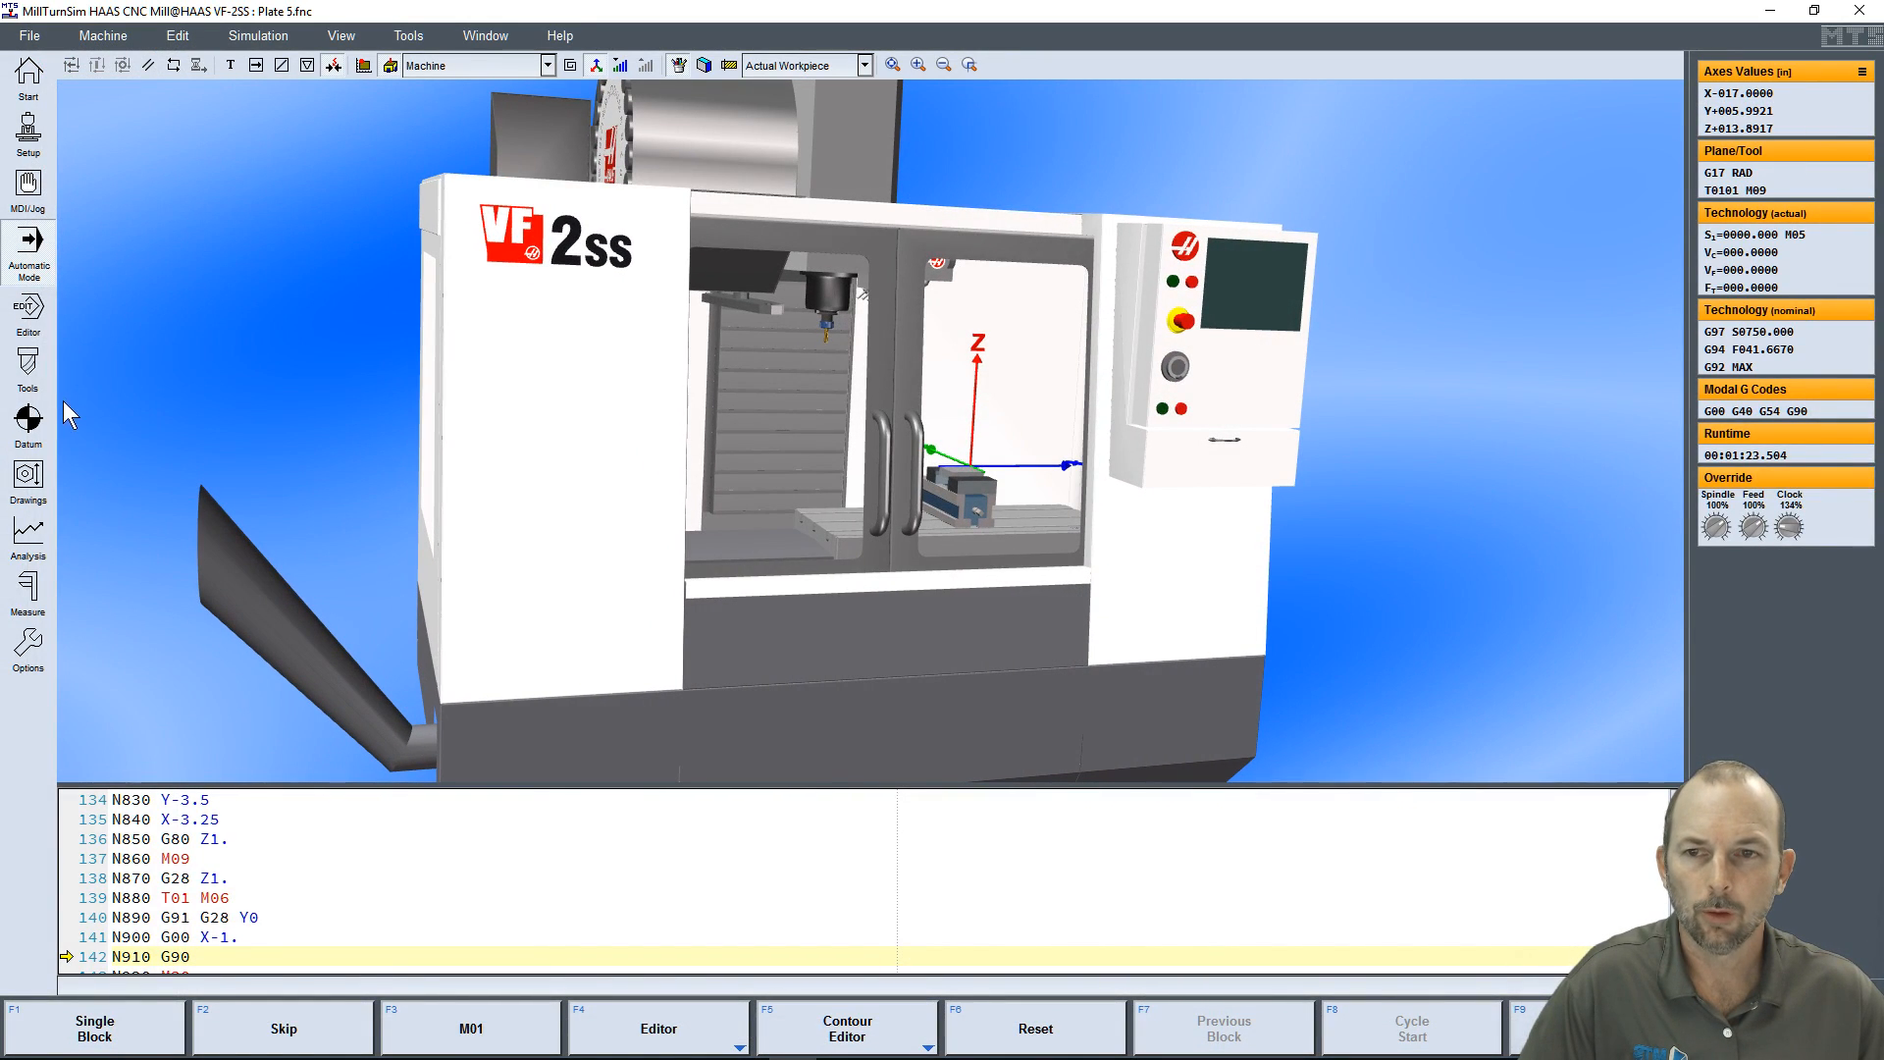
- Open the full parameter modification for the 1/2-inch flat end mill in tool magazine place 1
click(29, 368)
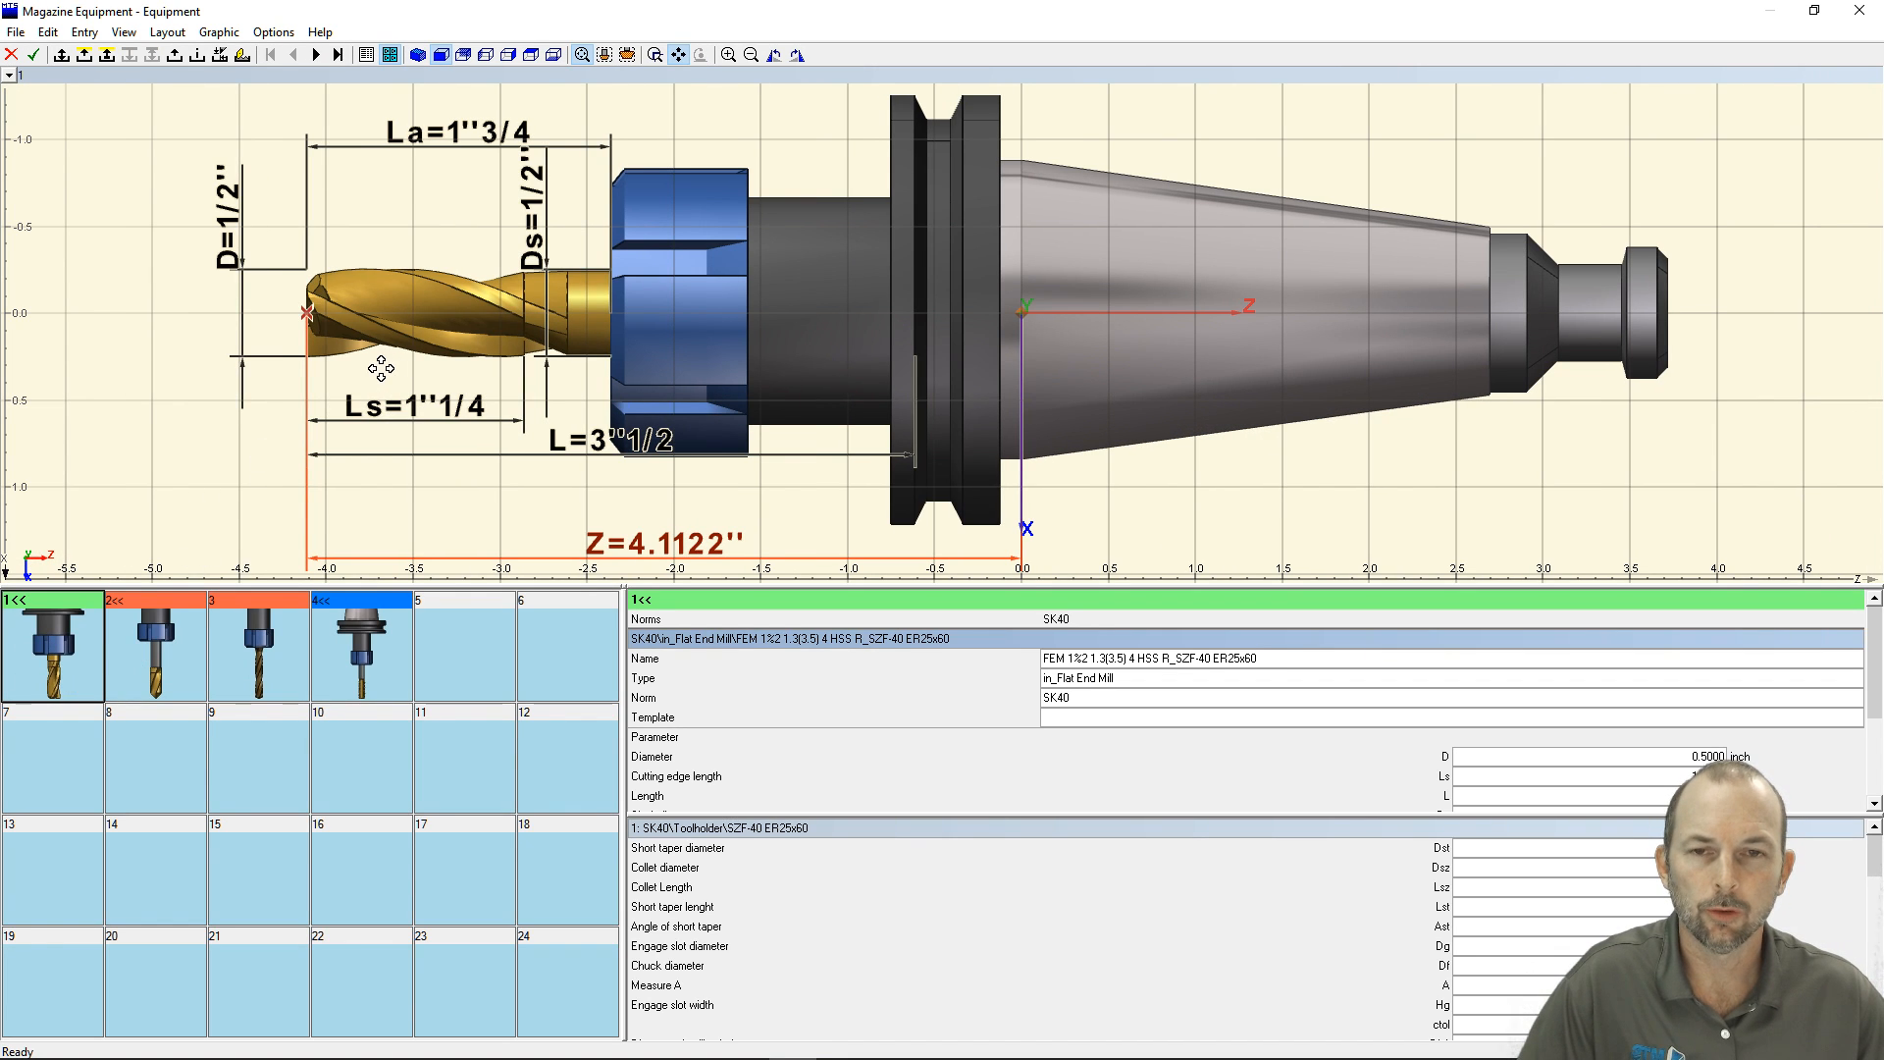
right_click(61, 648)
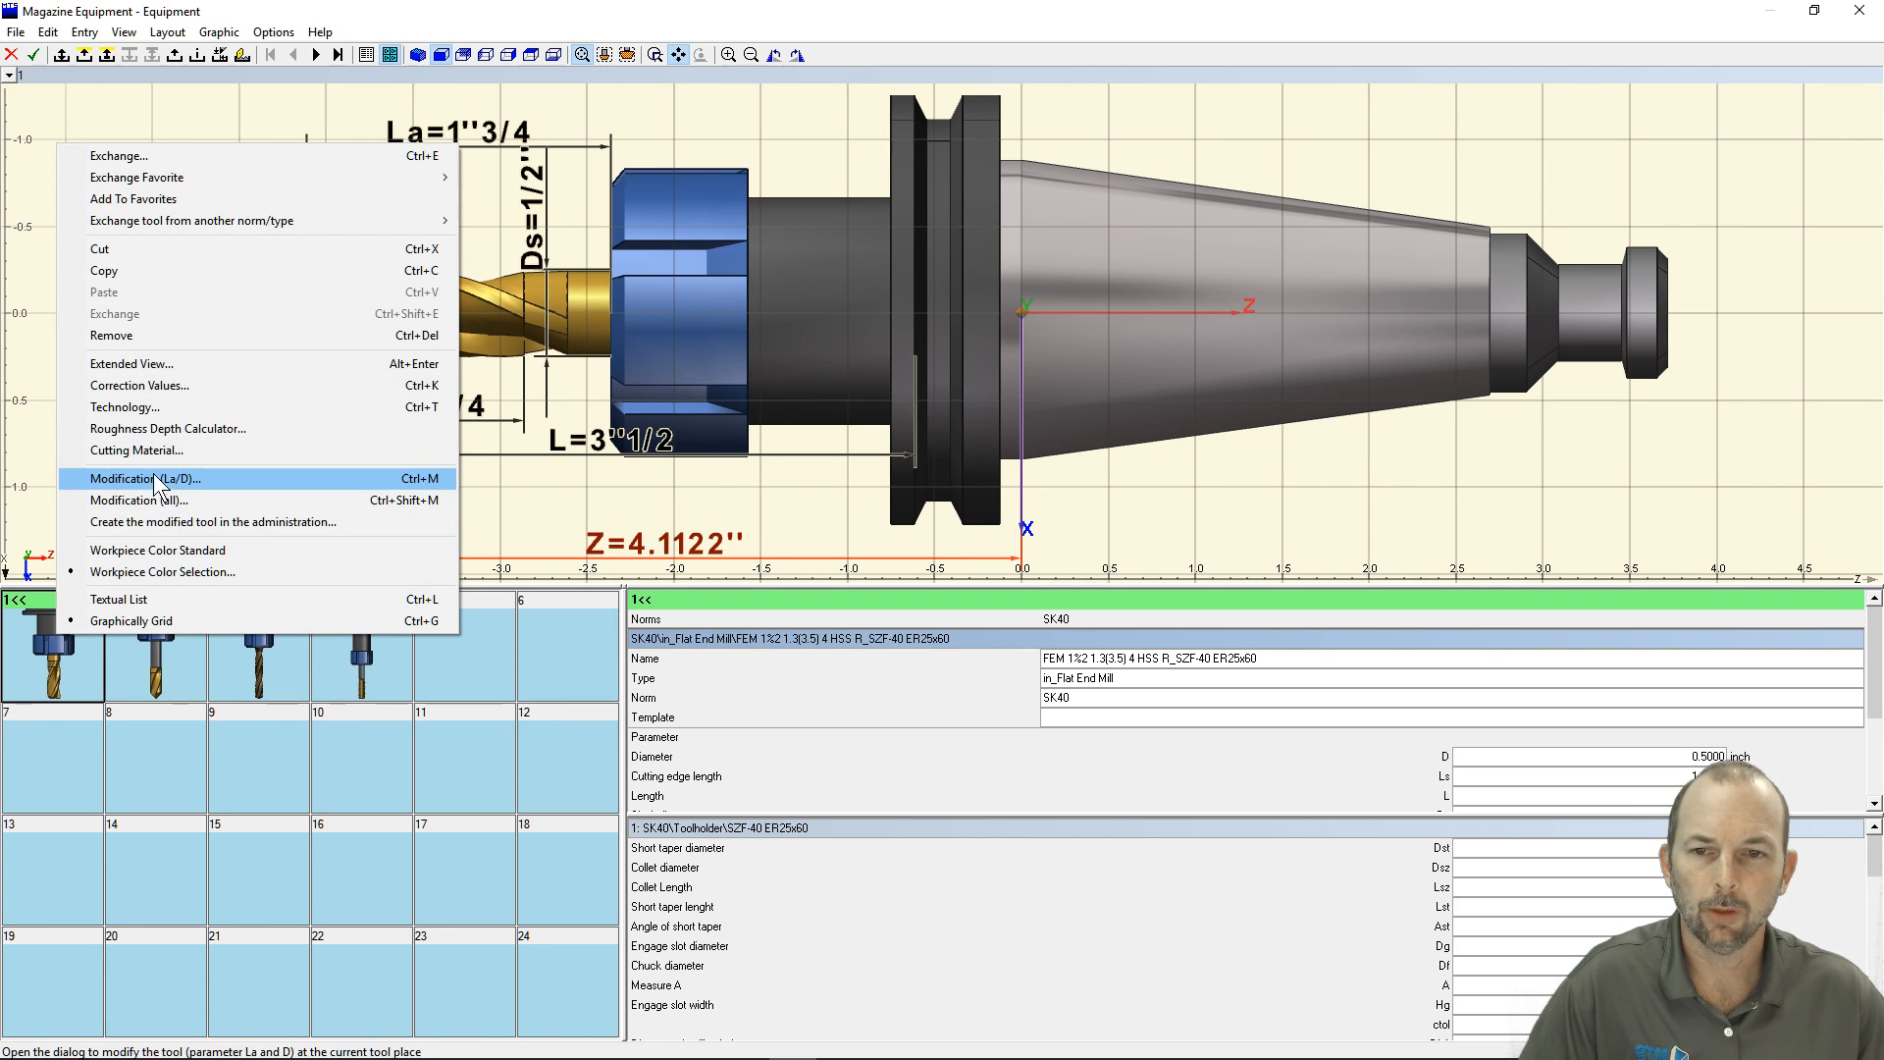
click(172, 501)
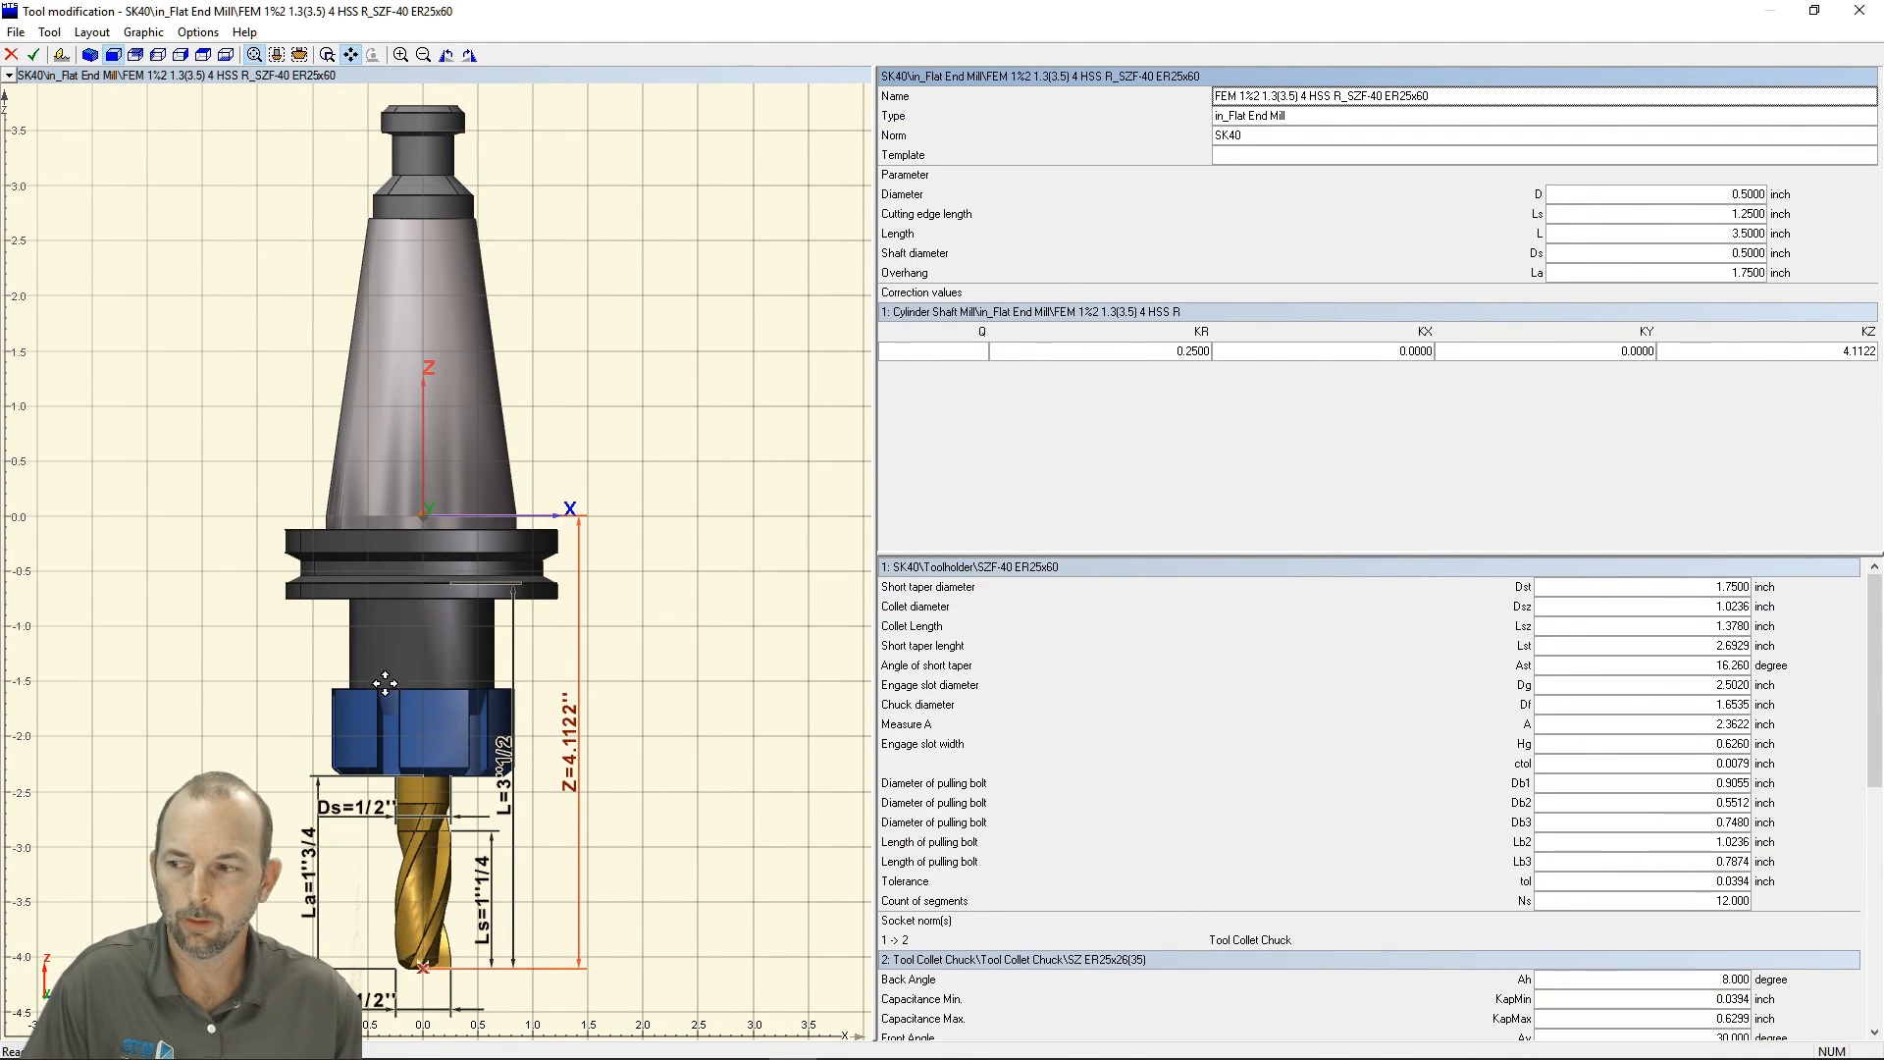
drag(493, 822, 567, 682)
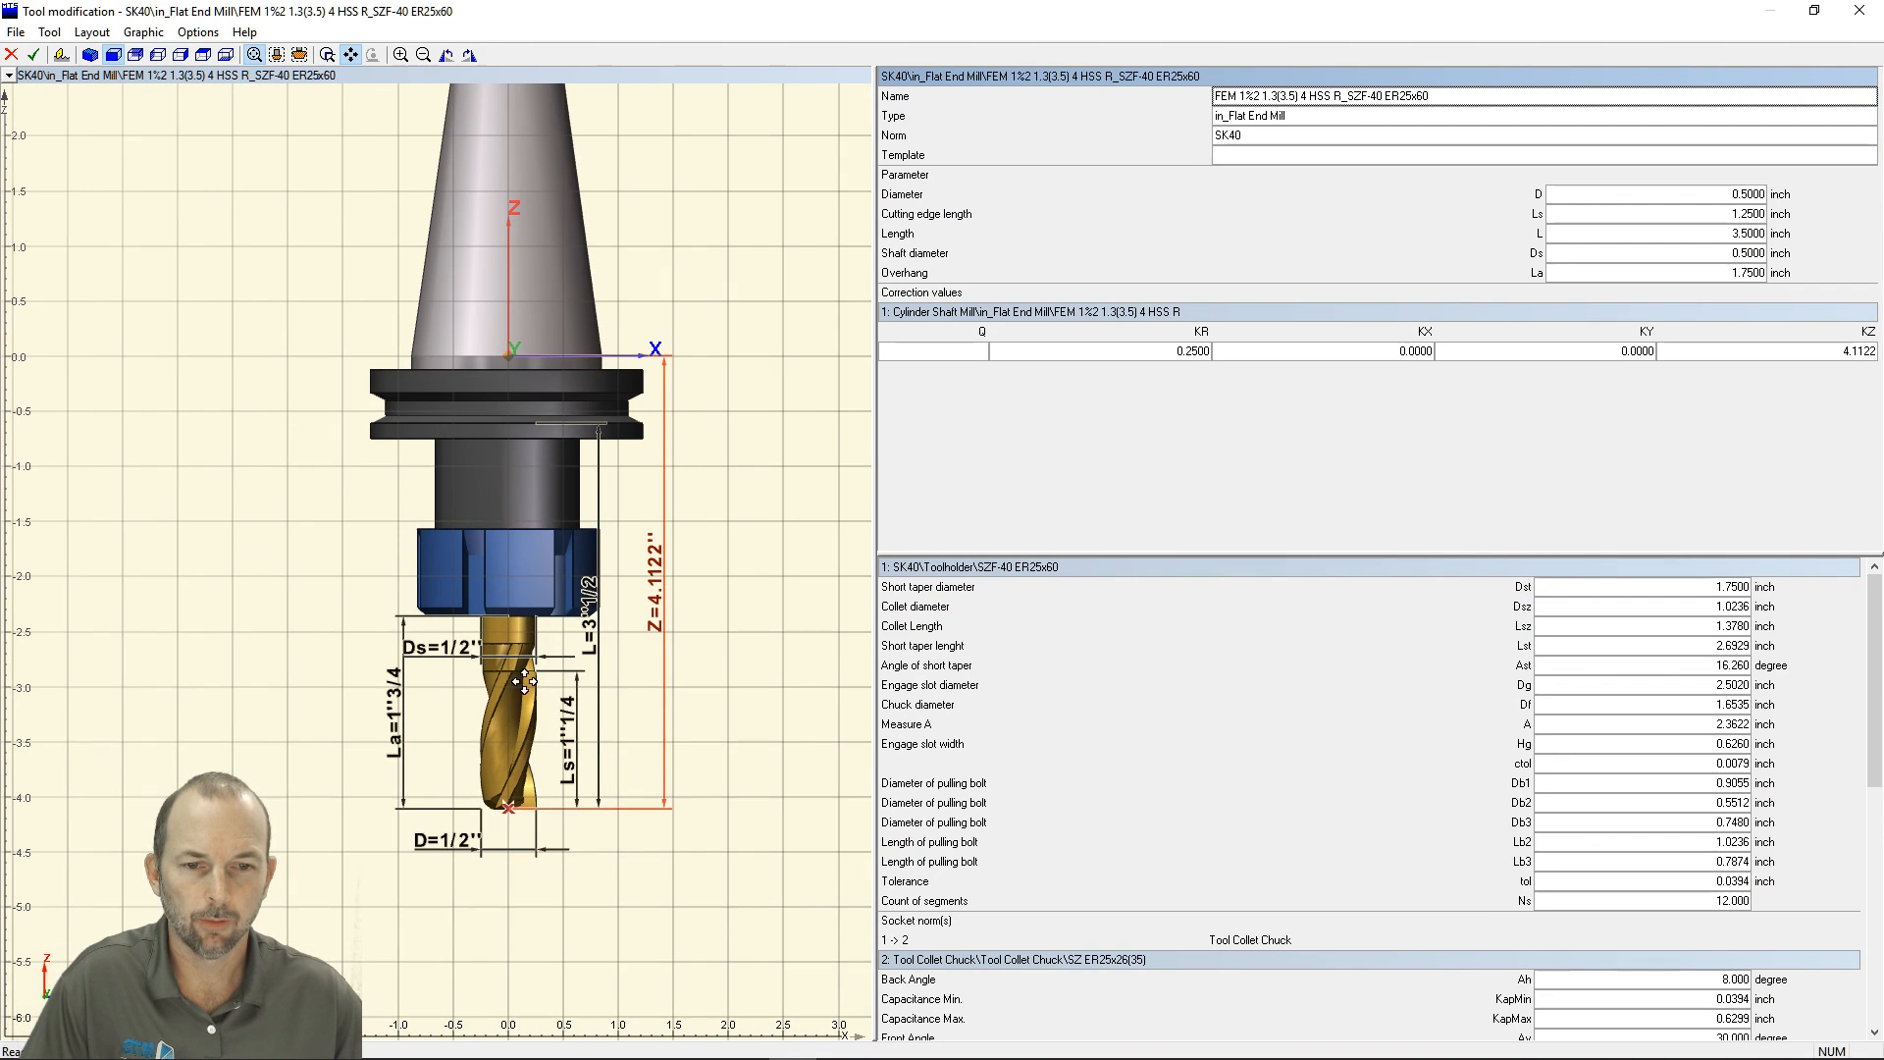
- Set the cutting edge length of the 1/2-inch flat end mill to 1.312 inch and accept the tool modification
scroll(567, 682, down, 3)
scroll(390, 719, up, 7)
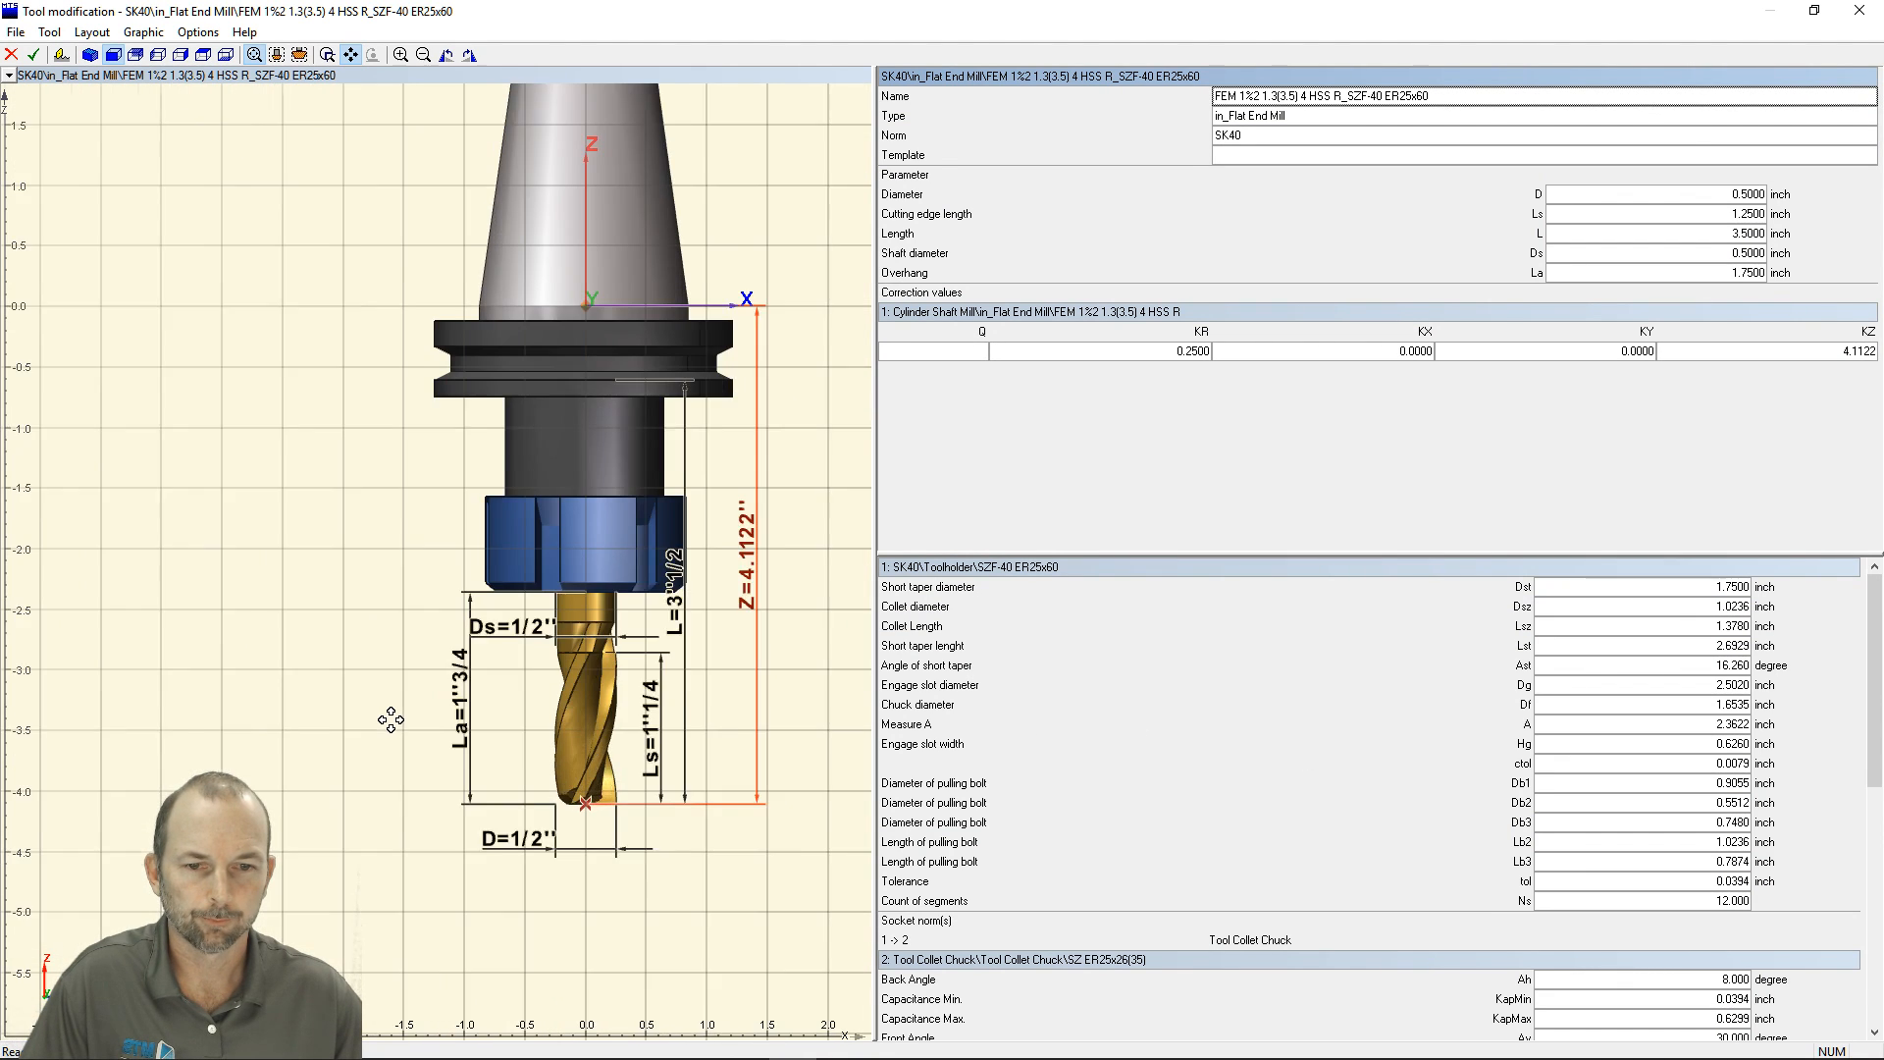
drag(771, 682, 705, 701)
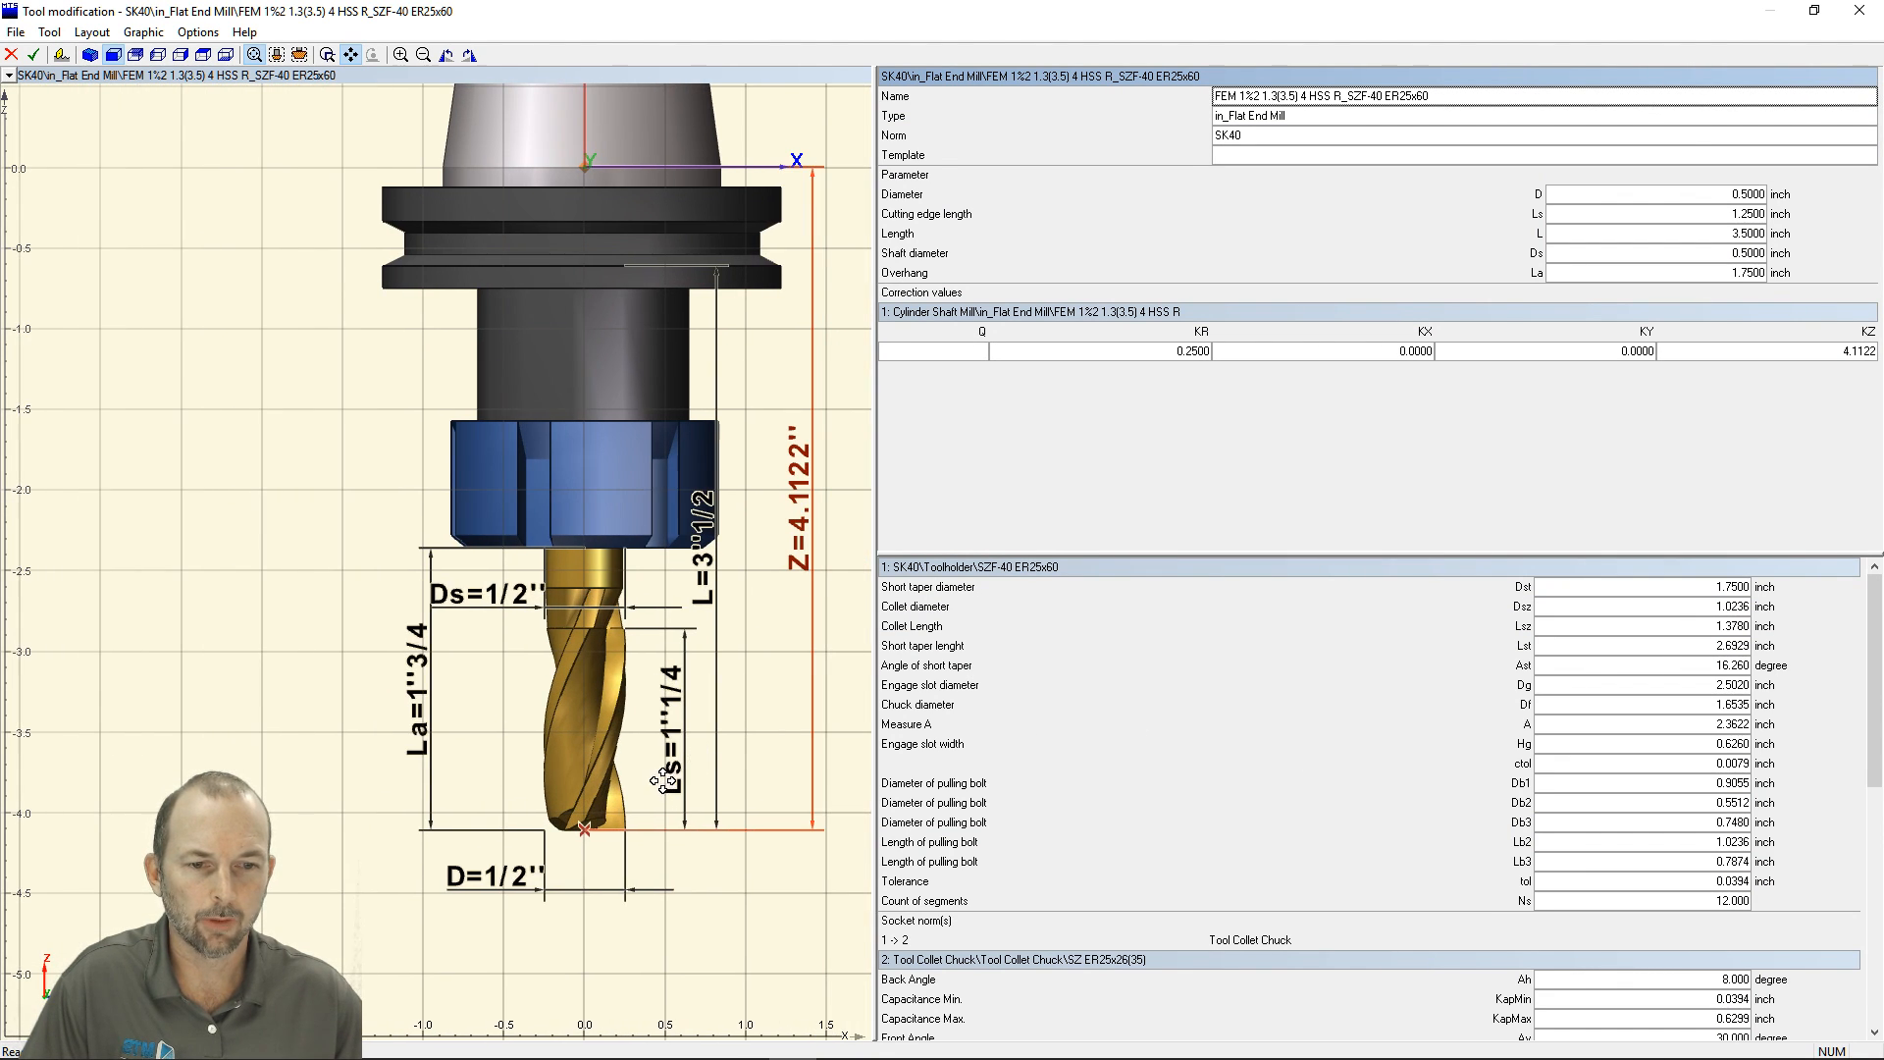
click(1521, 939)
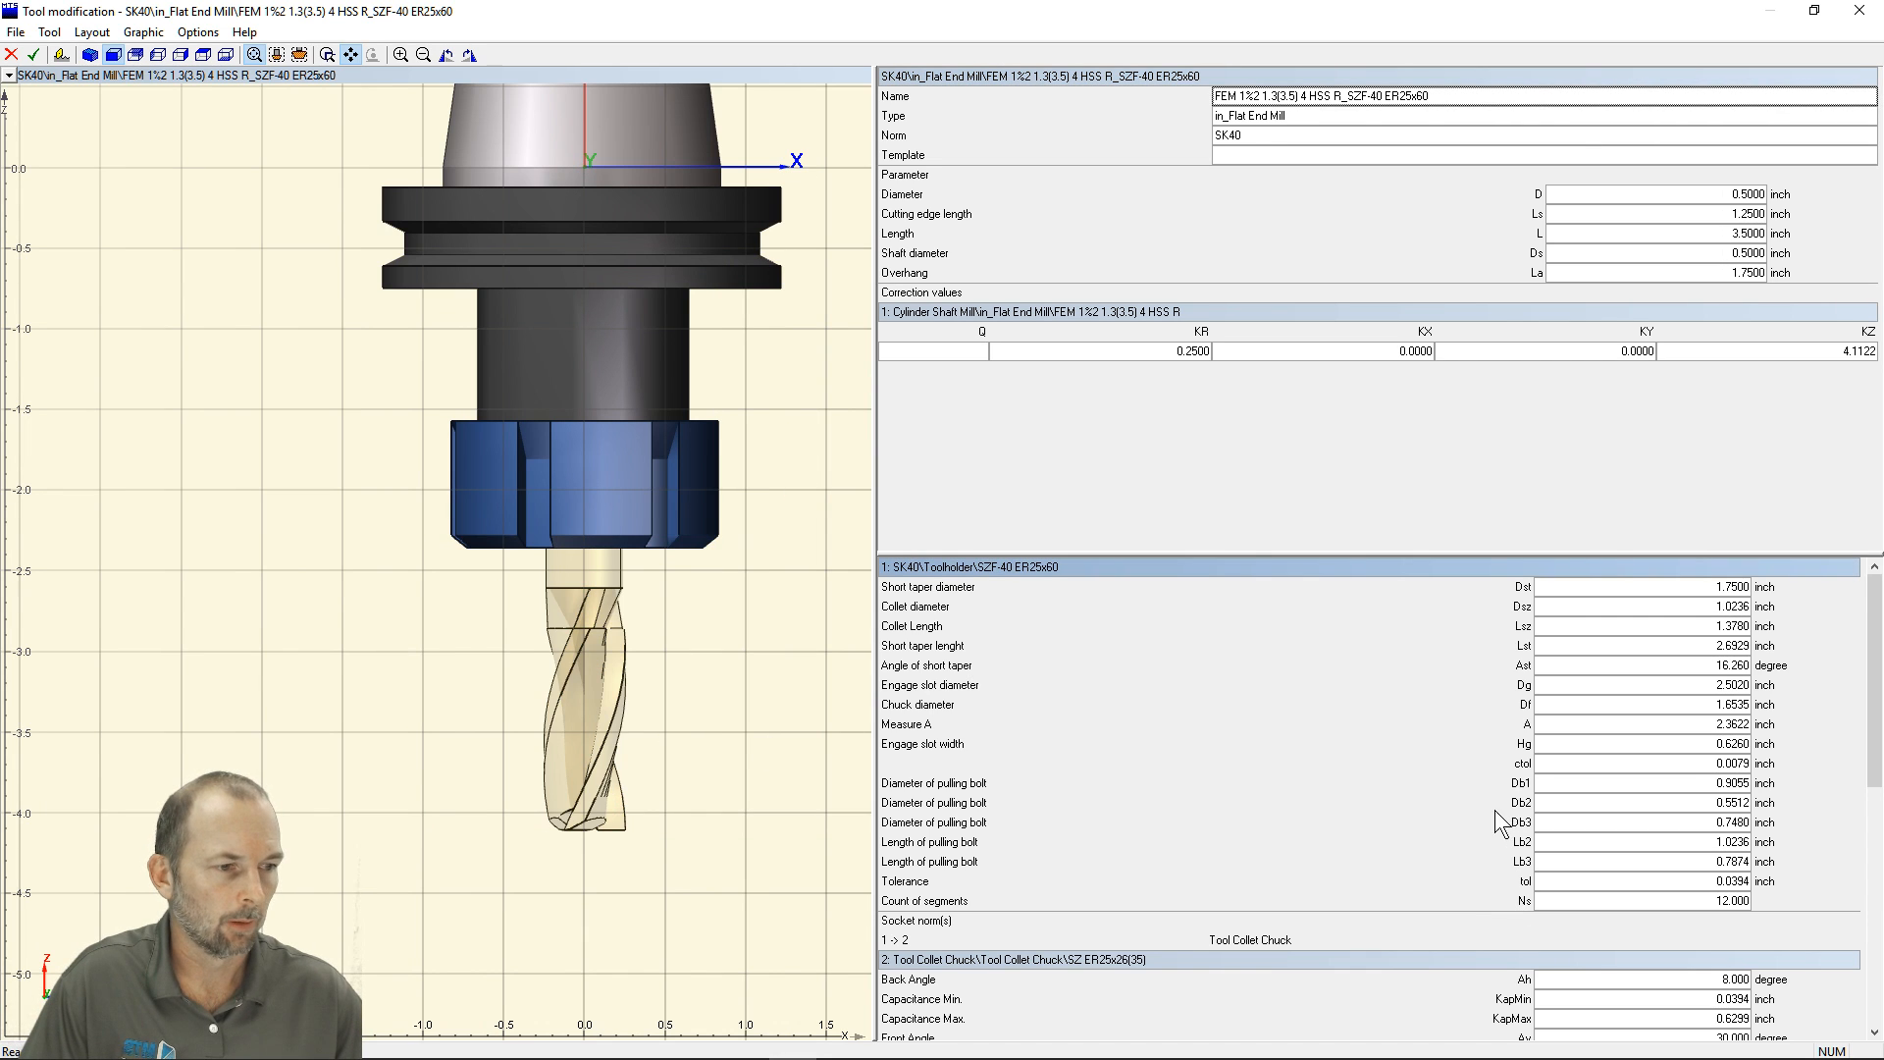
click(1474, 834)
scroll(1472, 836, down, 10)
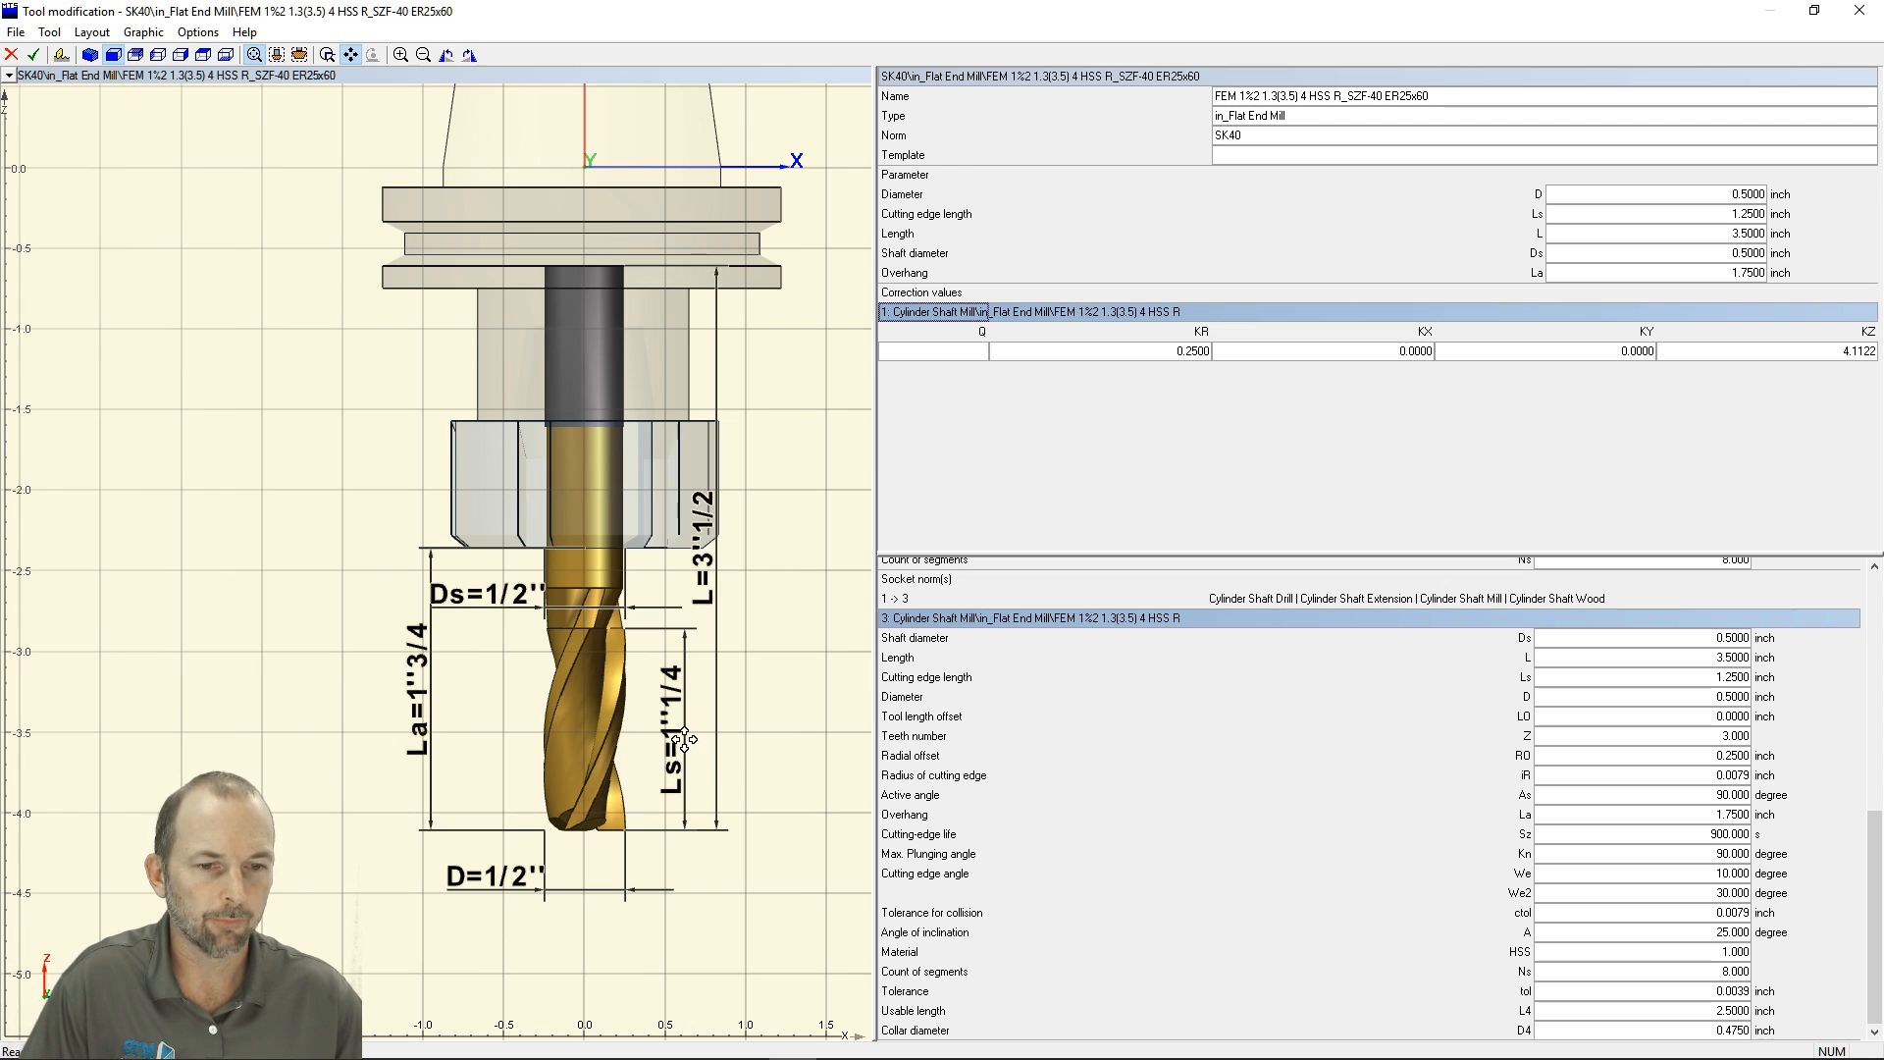
click(1669, 677)
text(1.312)
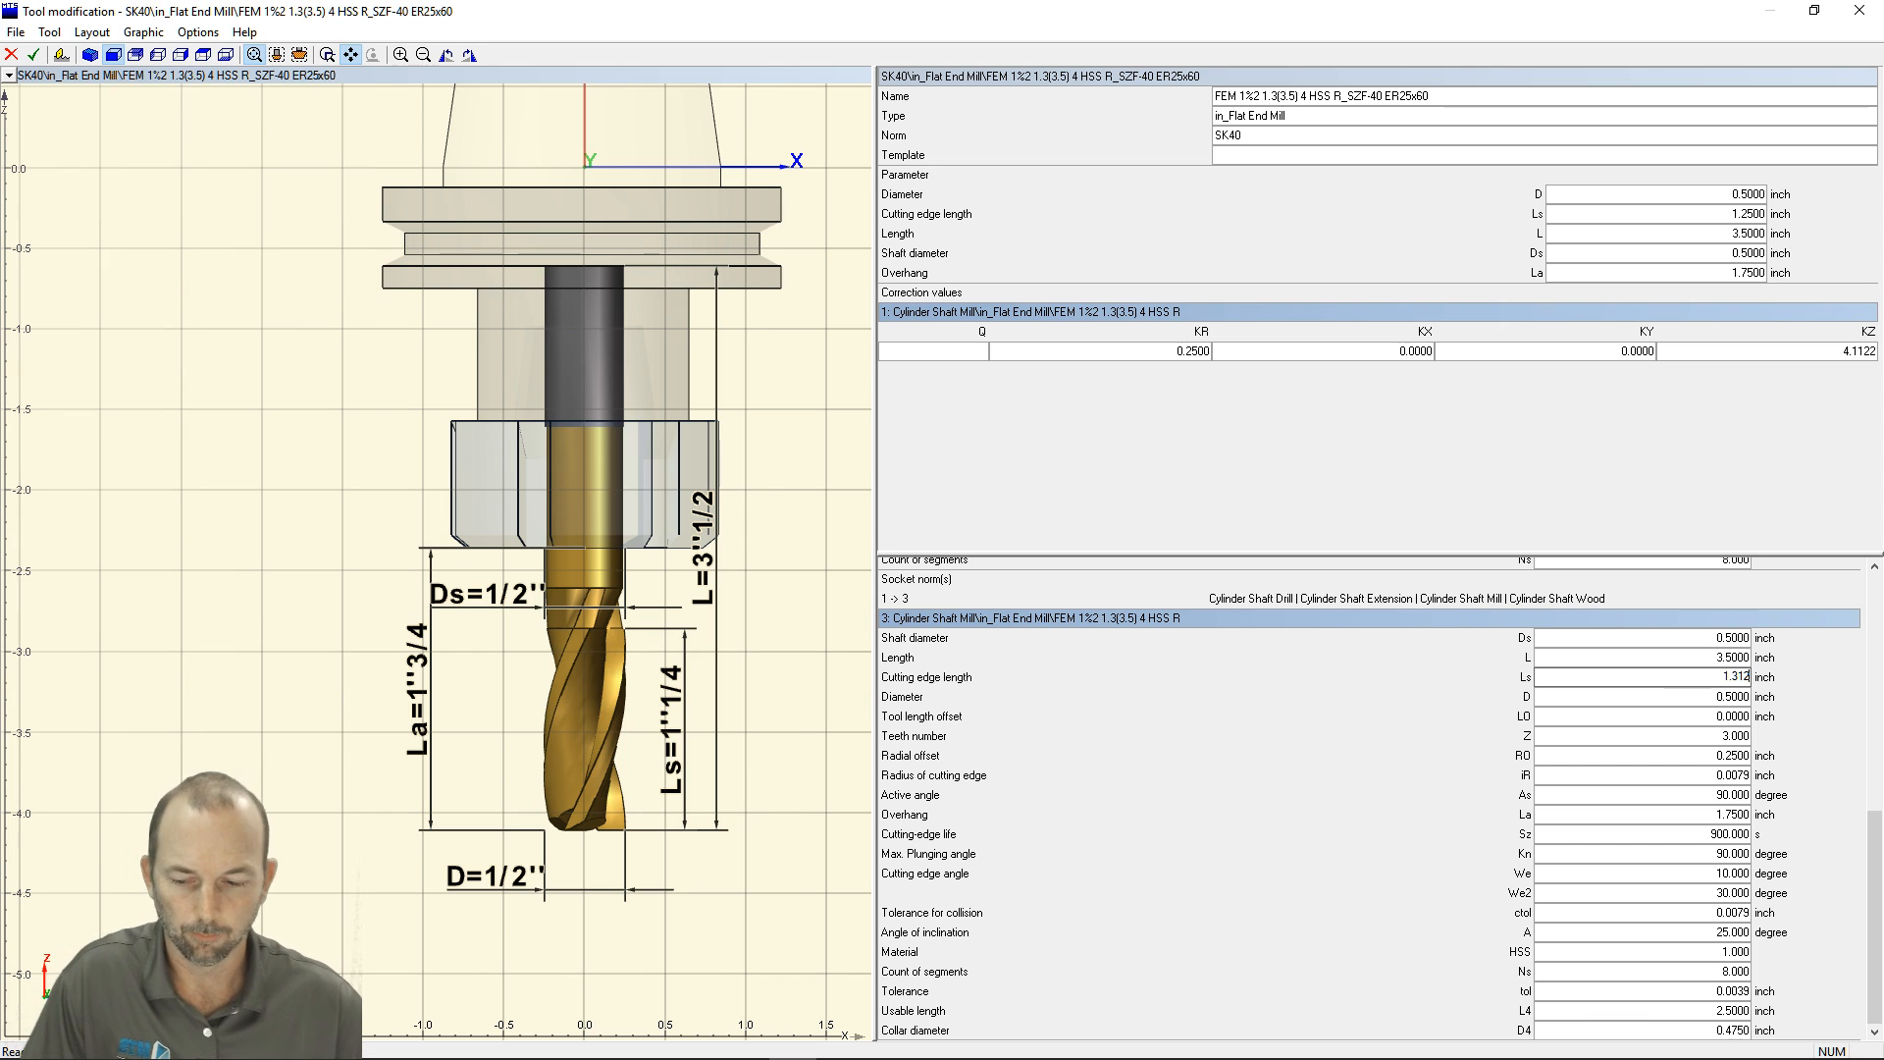
key(Tab)
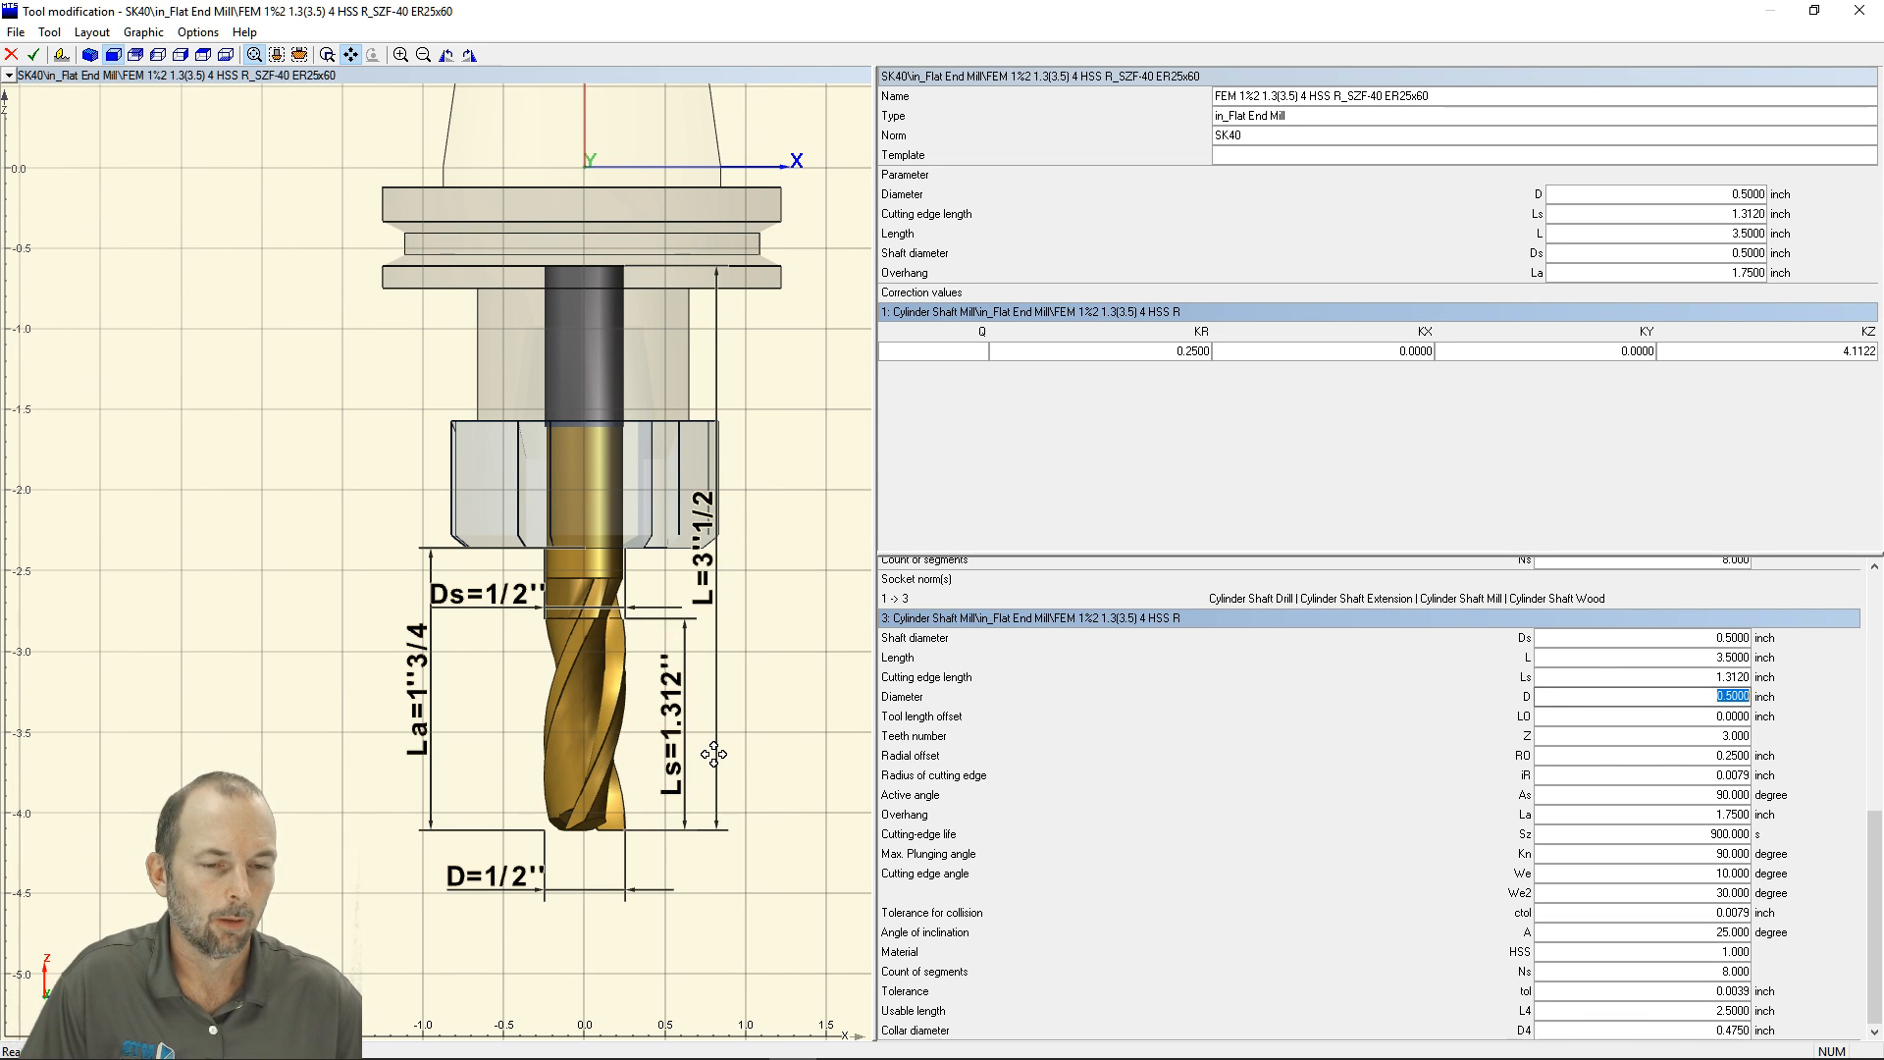
click(35, 55)
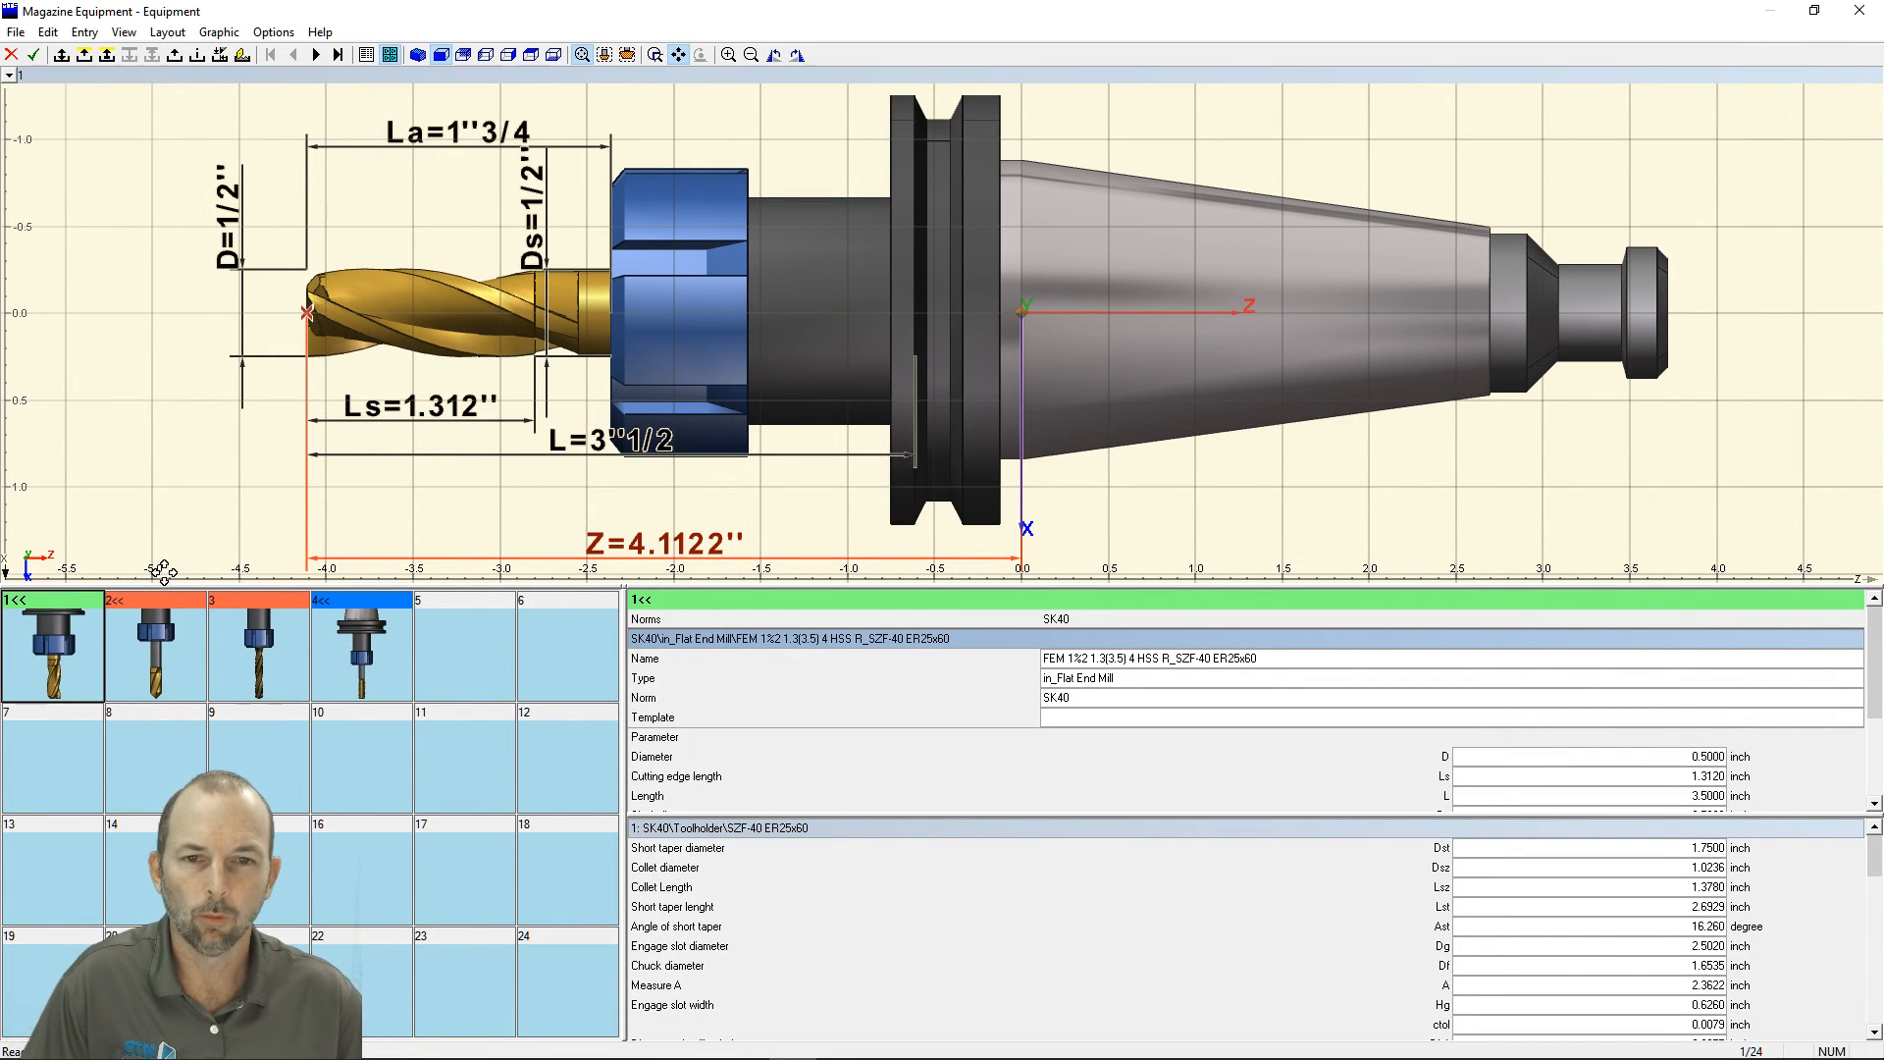
- Create the modified end mill as "FEM 1%2 1.31(3.5) 4 HSS R_SZF-40 ER25x60", replacing the tool at the current place
right_click(71, 642)
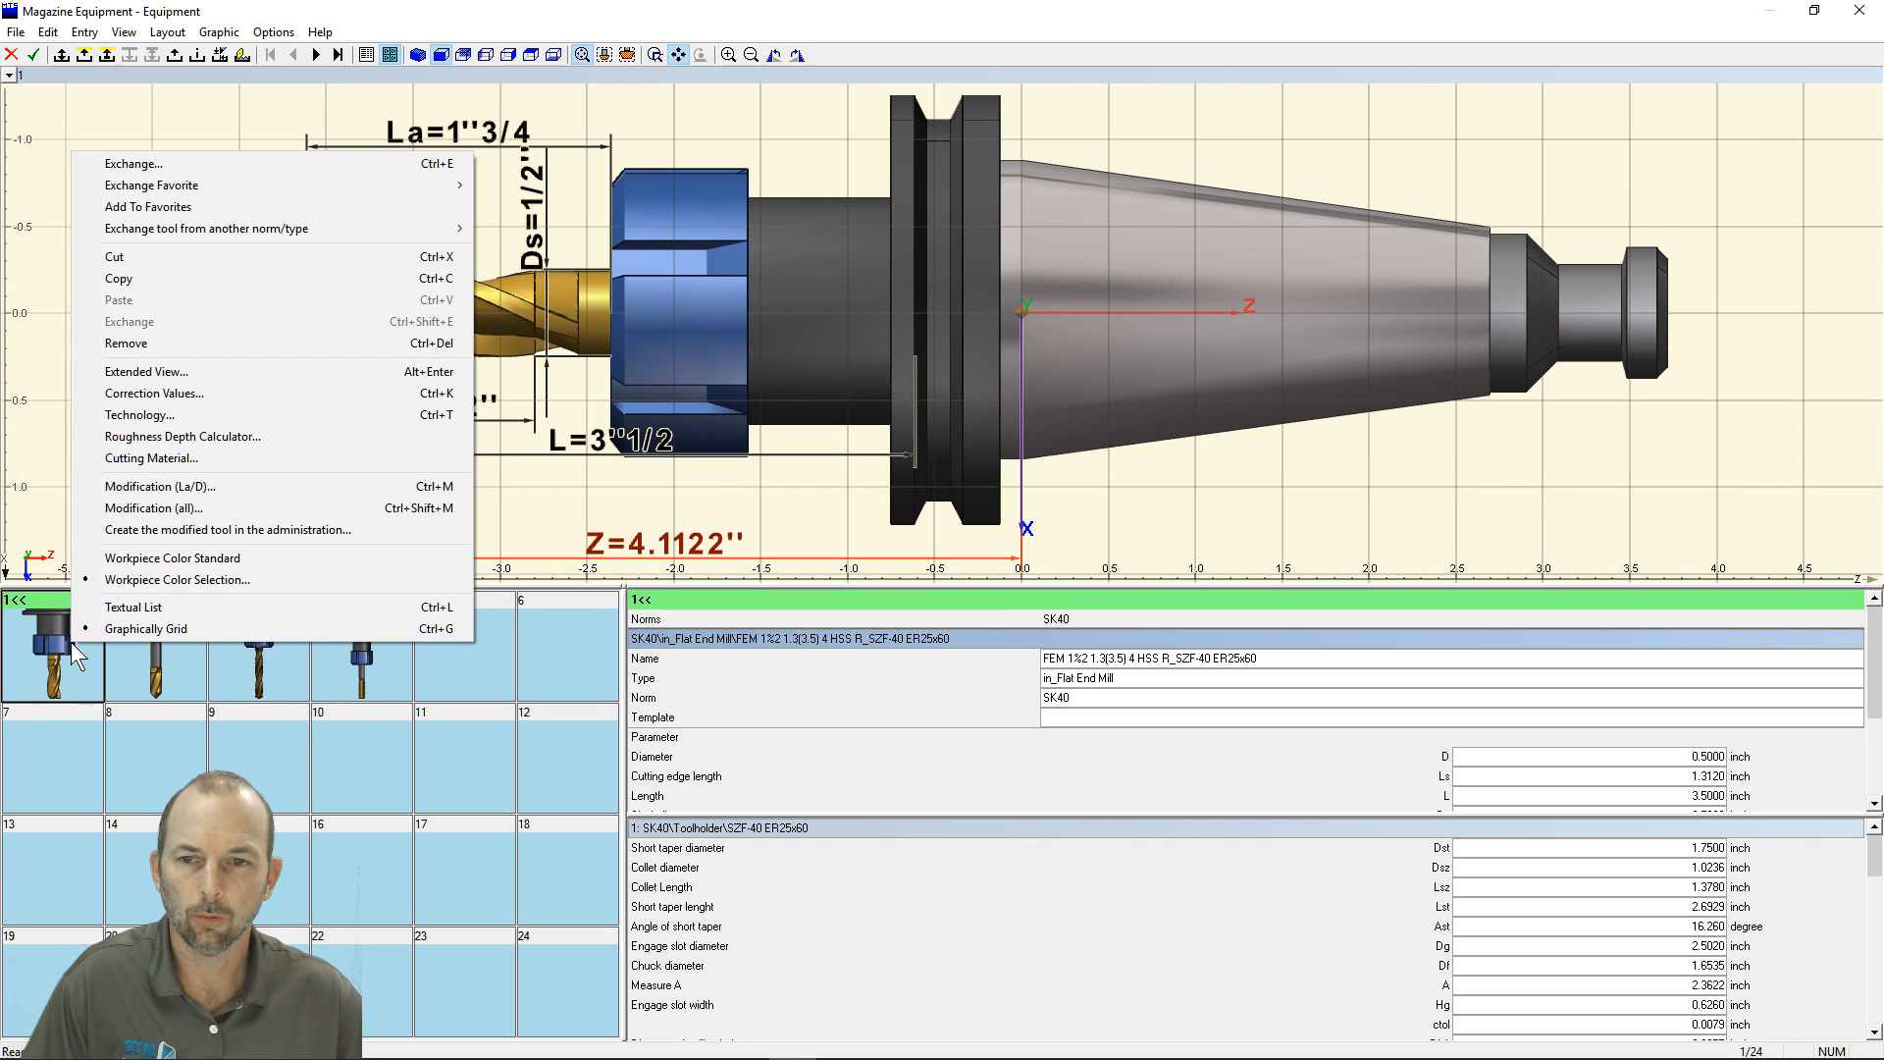
click(257, 538)
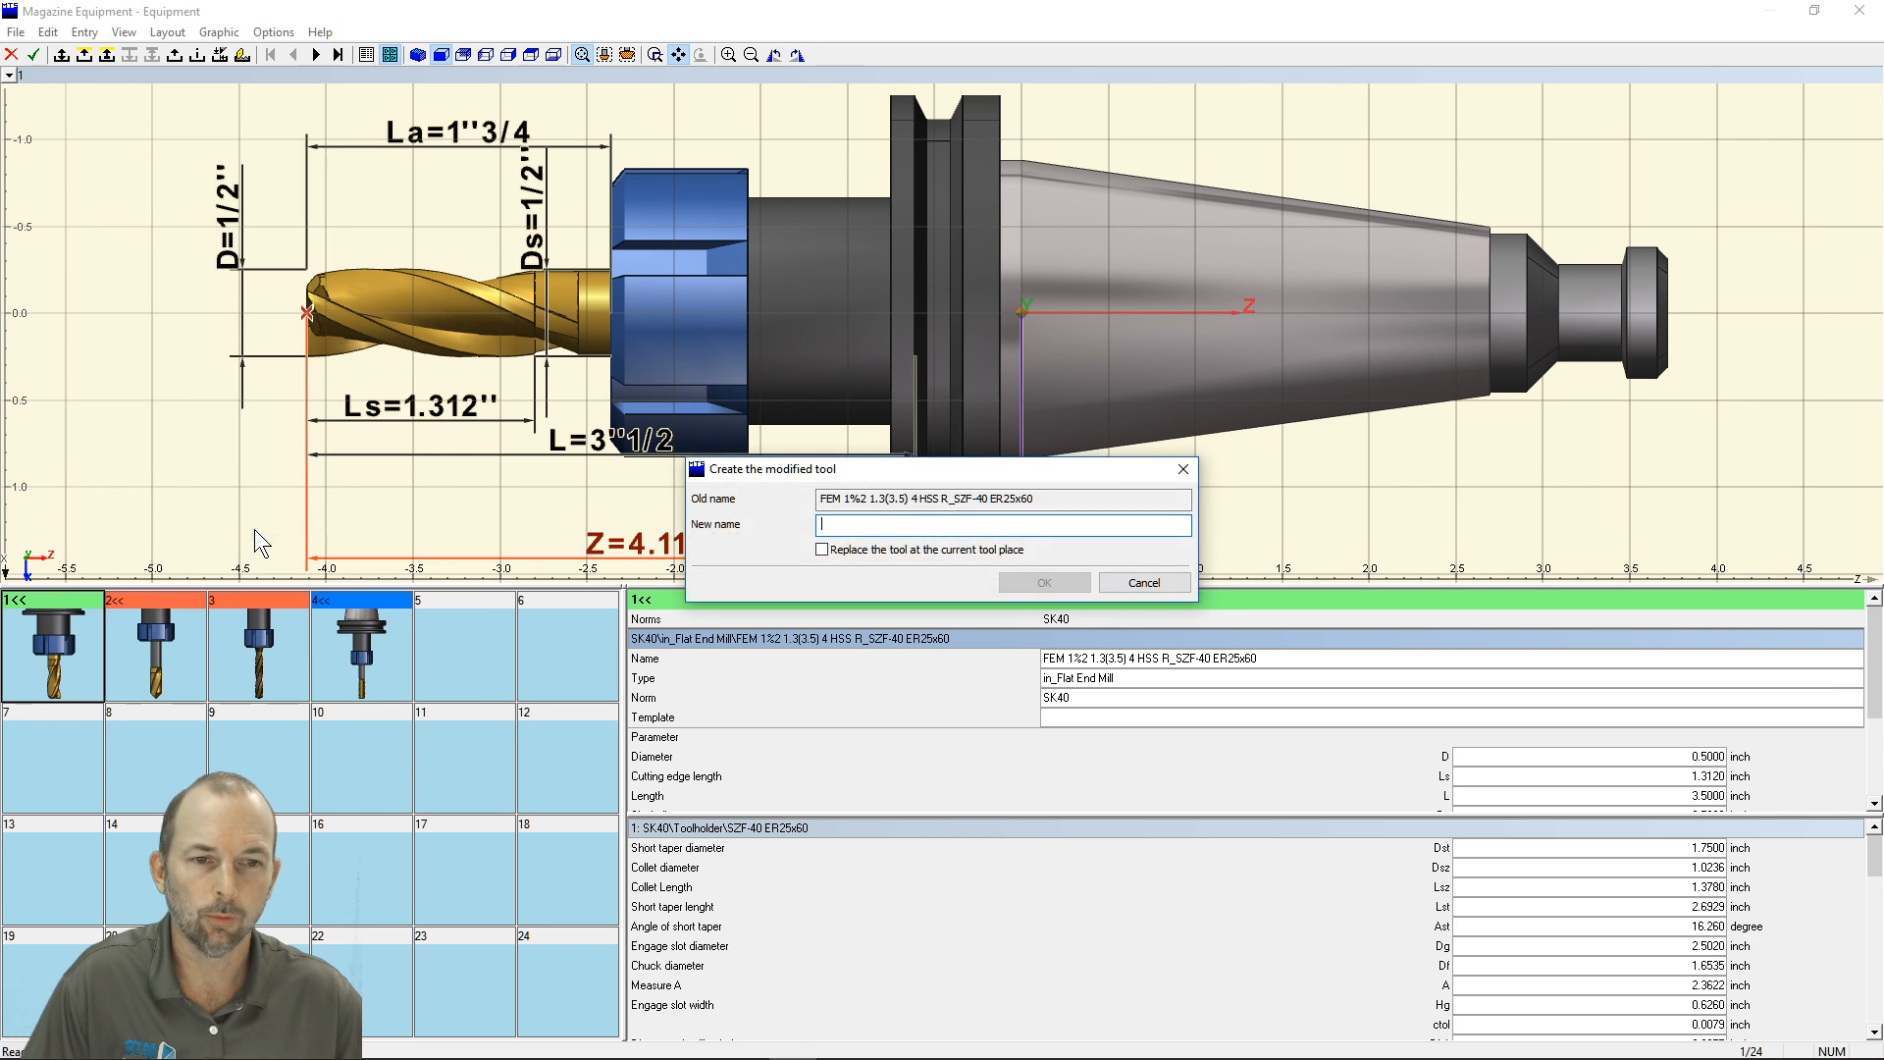
drag(1047, 502, 816, 500)
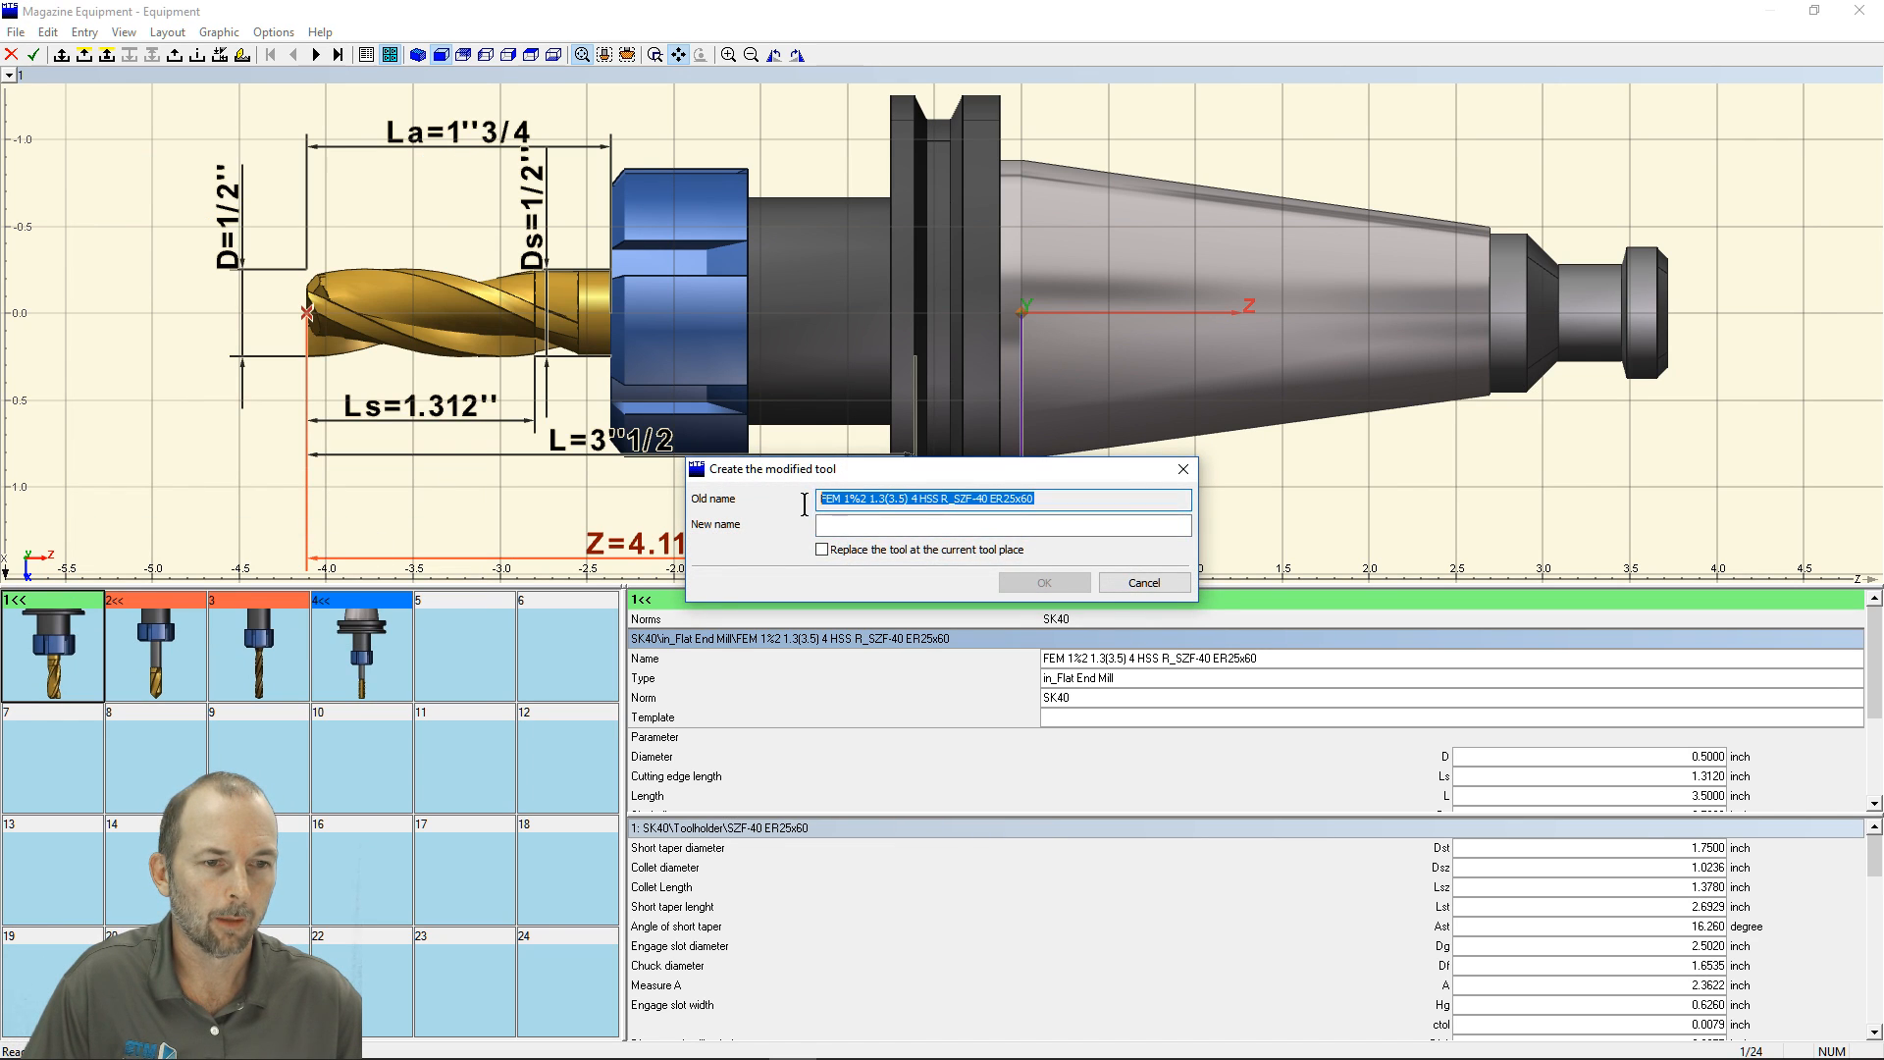
right_click(844, 499)
click(891, 559)
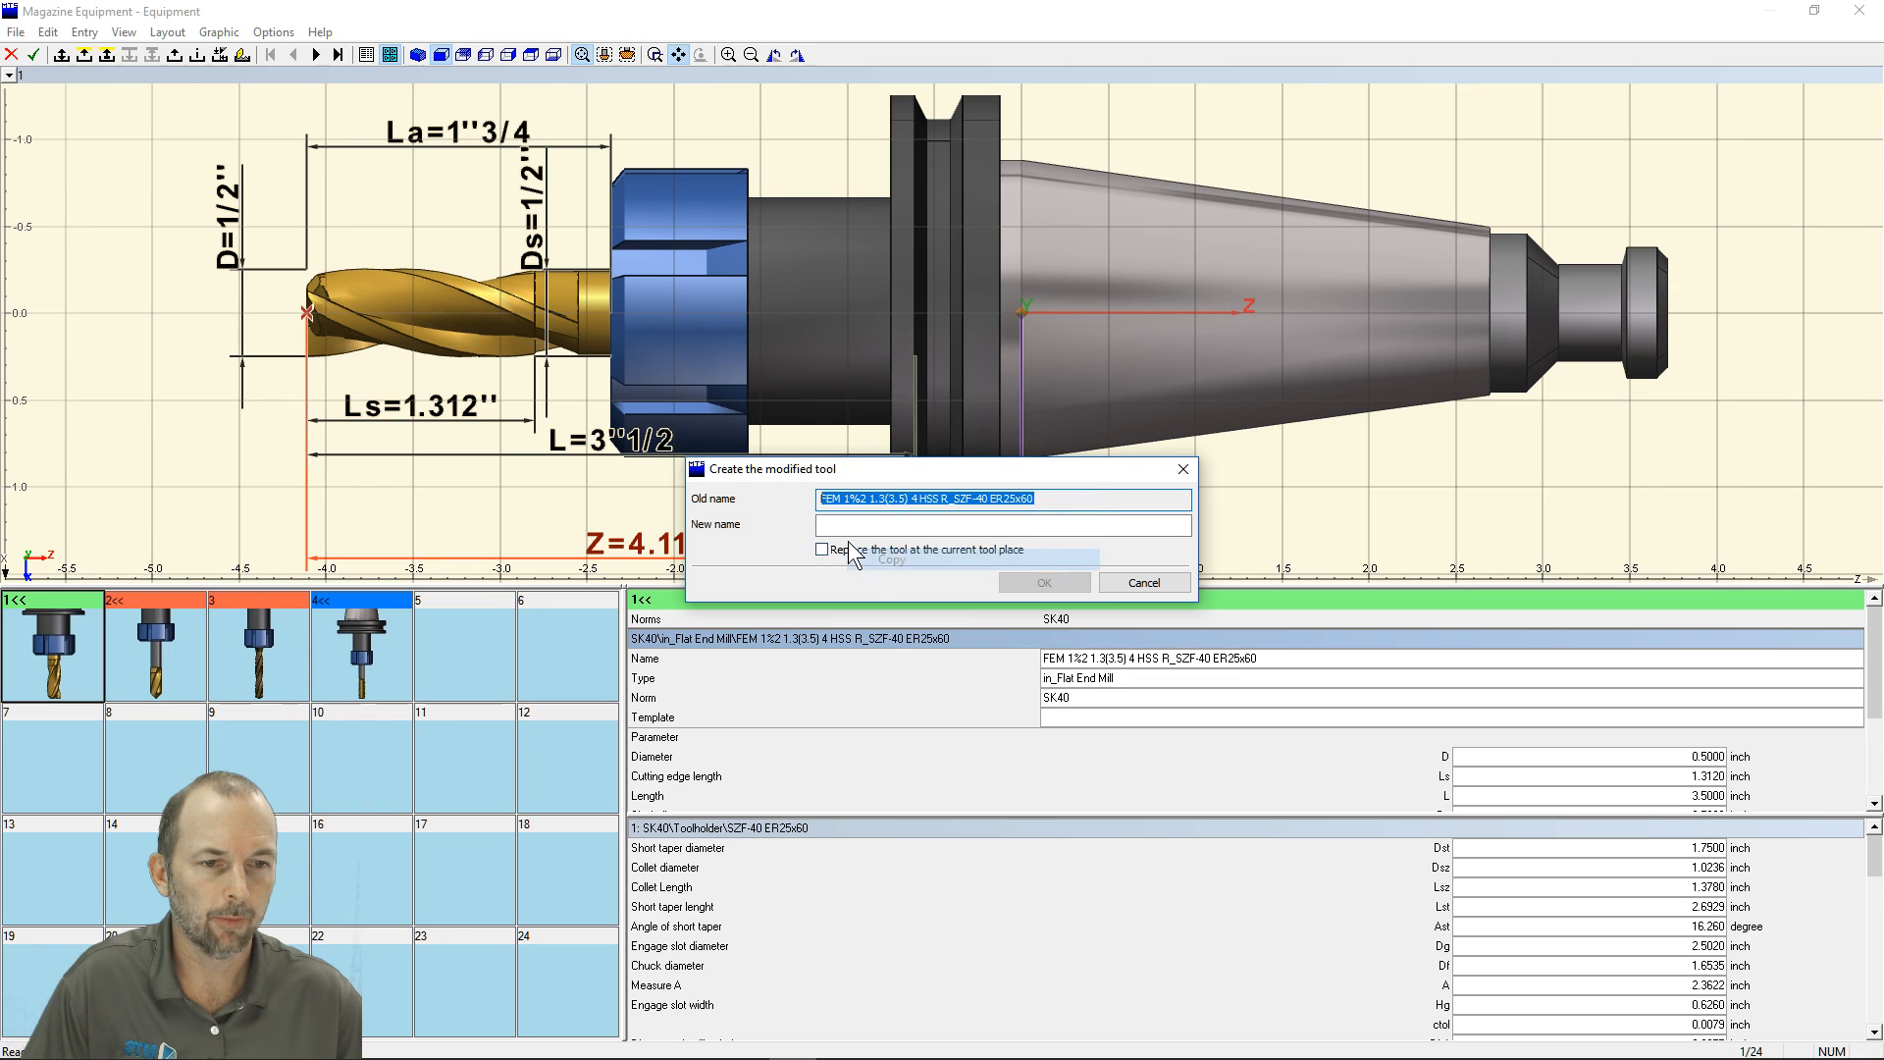
click(846, 525)
right_click(849, 528)
click(895, 615)
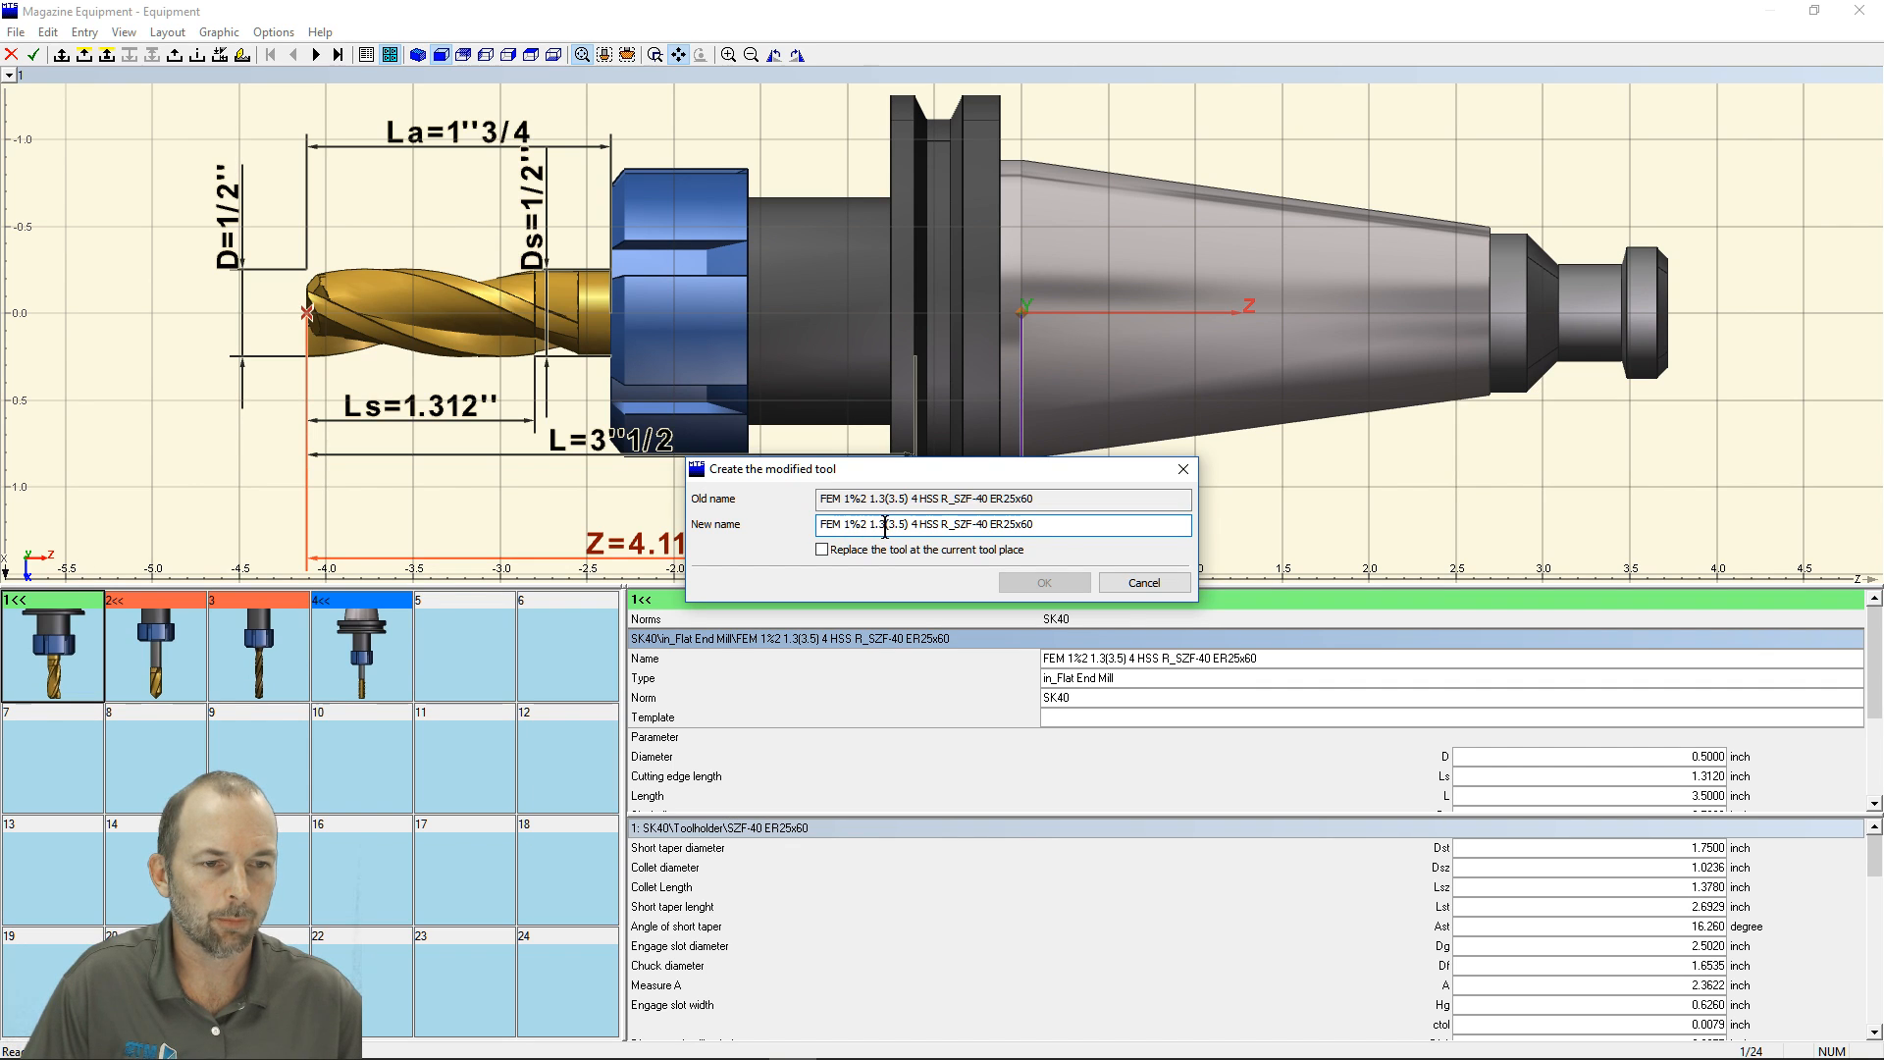
text(1)
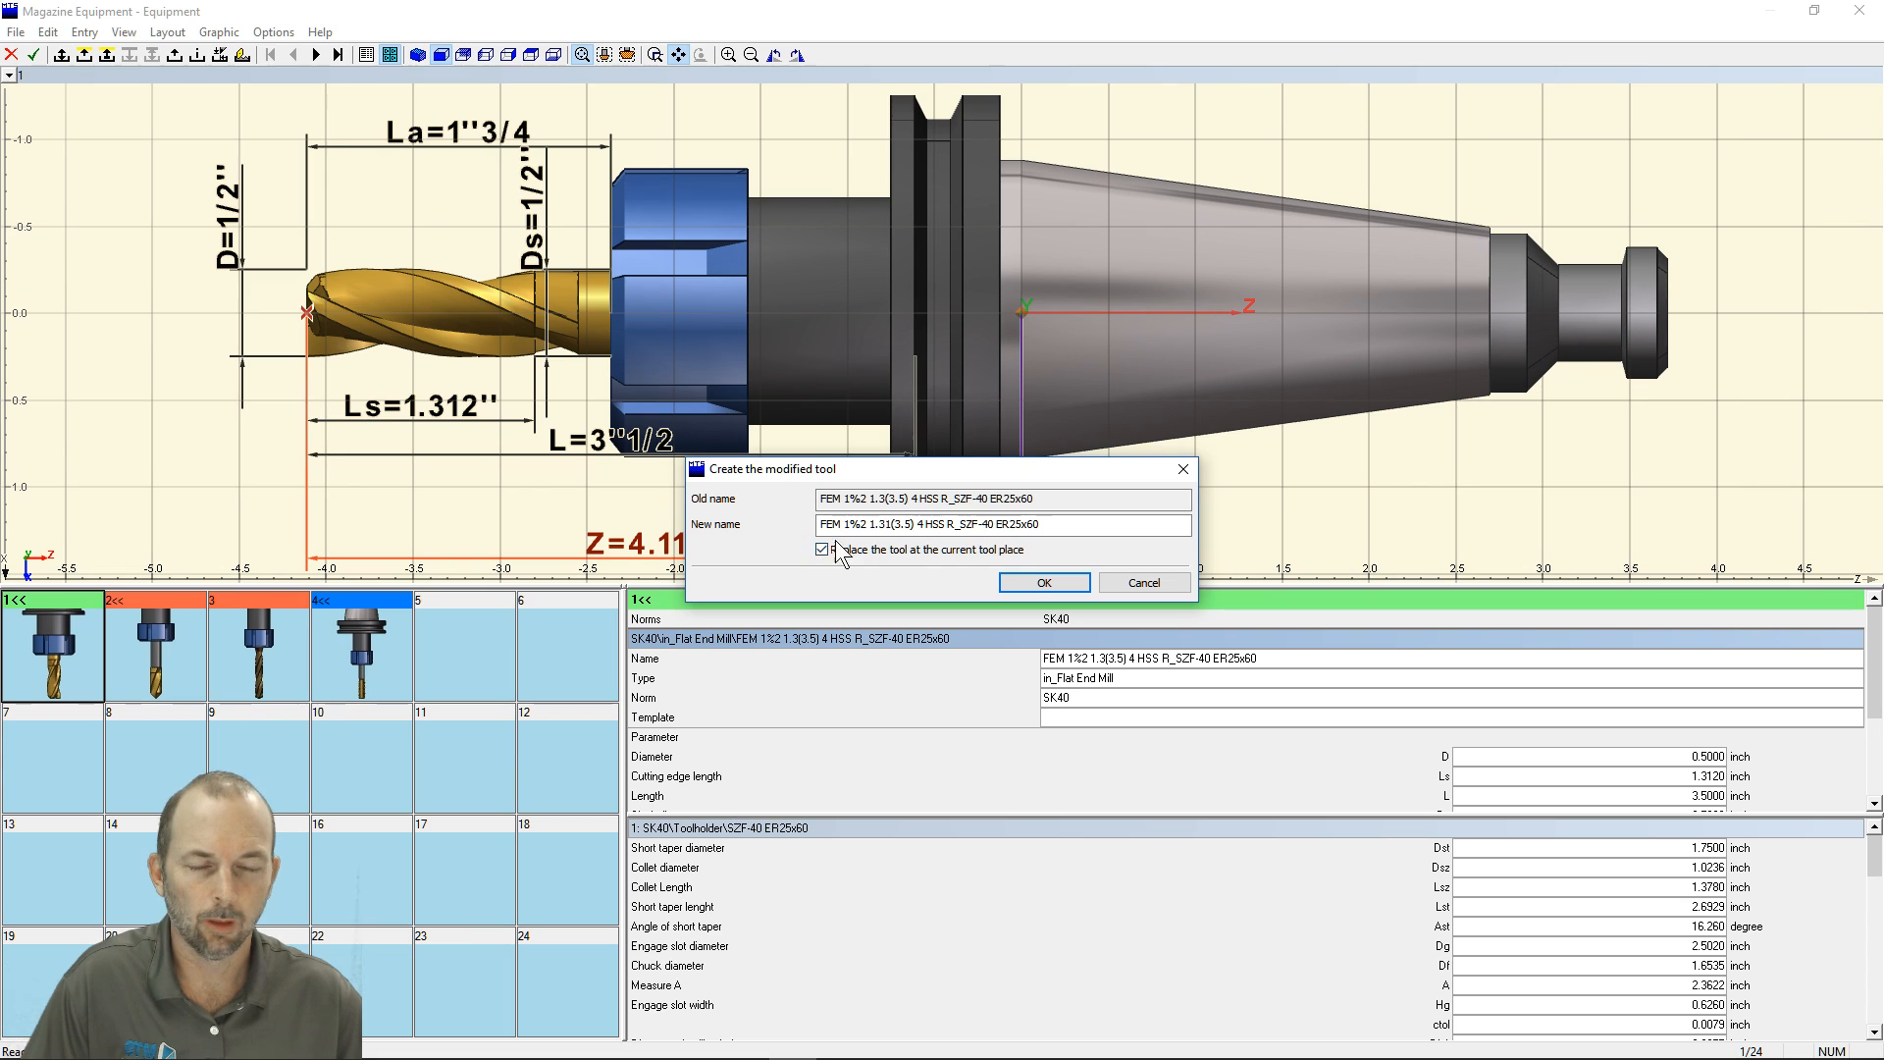
click(1043, 583)
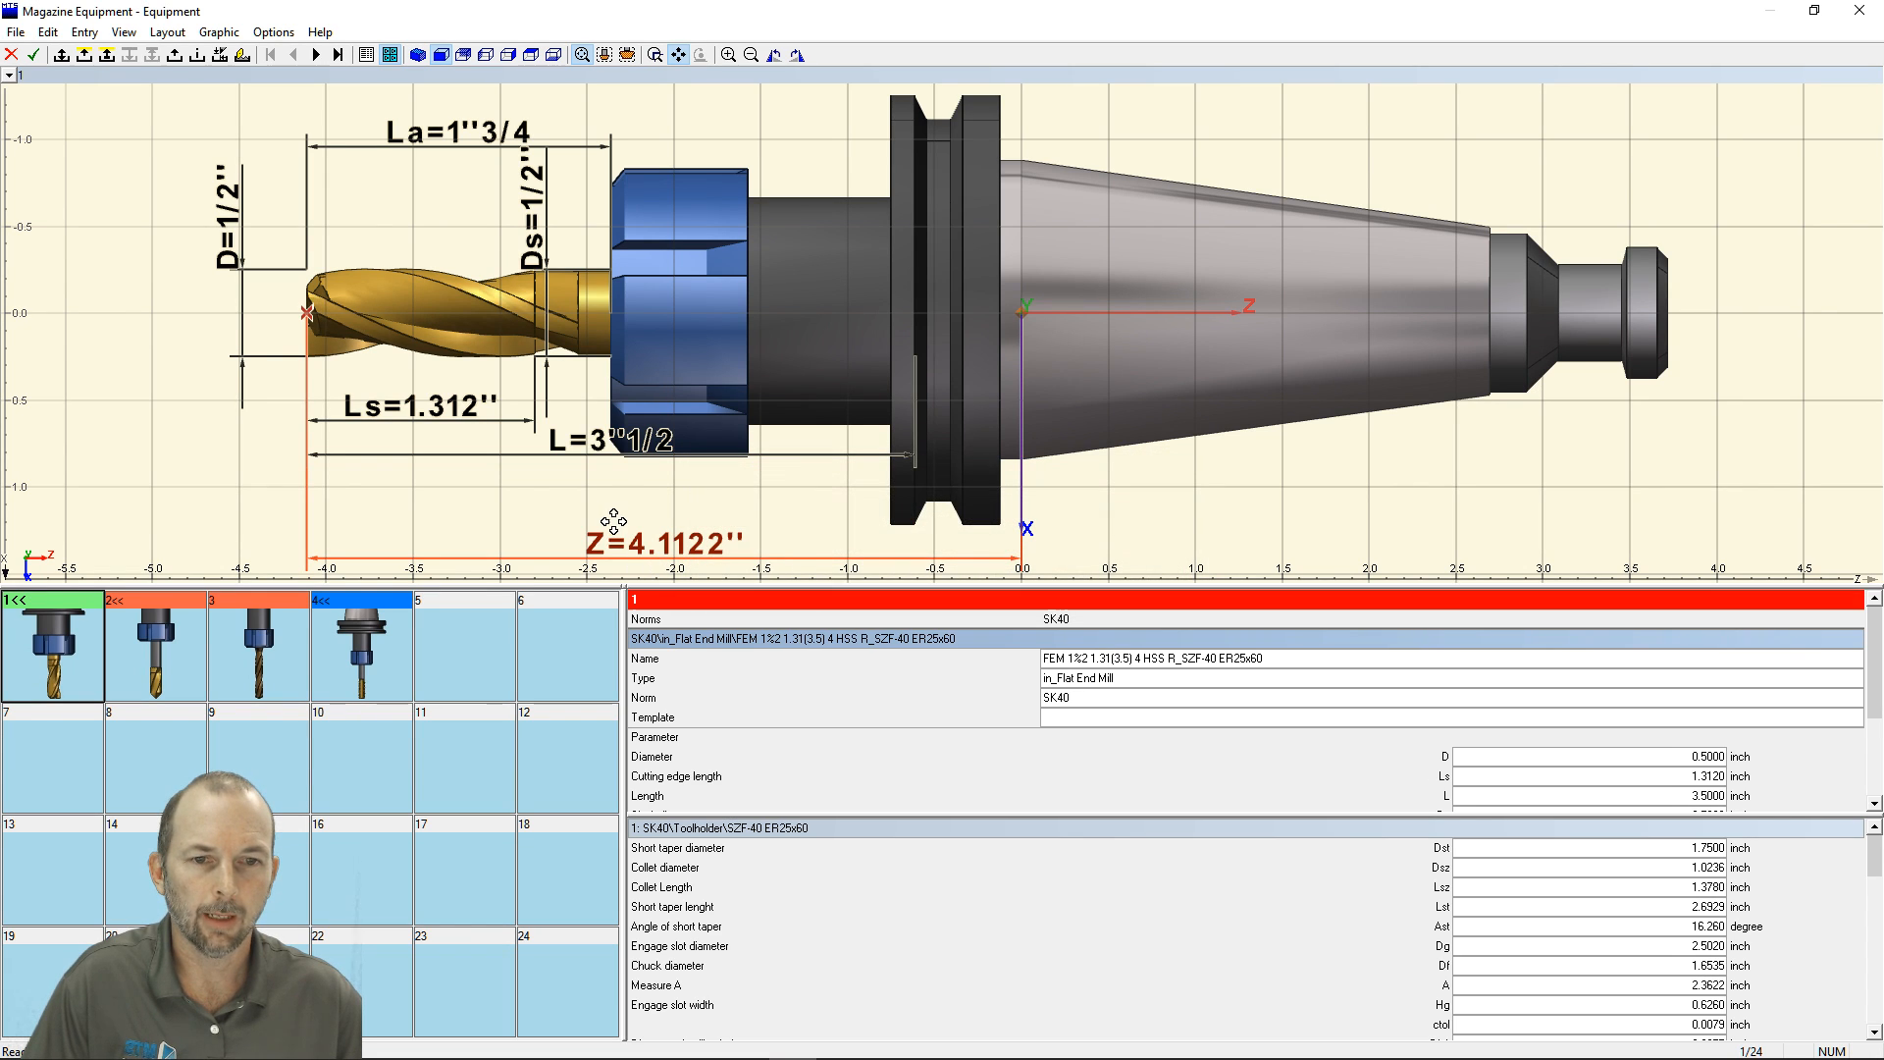
- Assign a green workpiece color to the tool in magazine place 1 and accept the magazine equipment
right_click(54, 639)
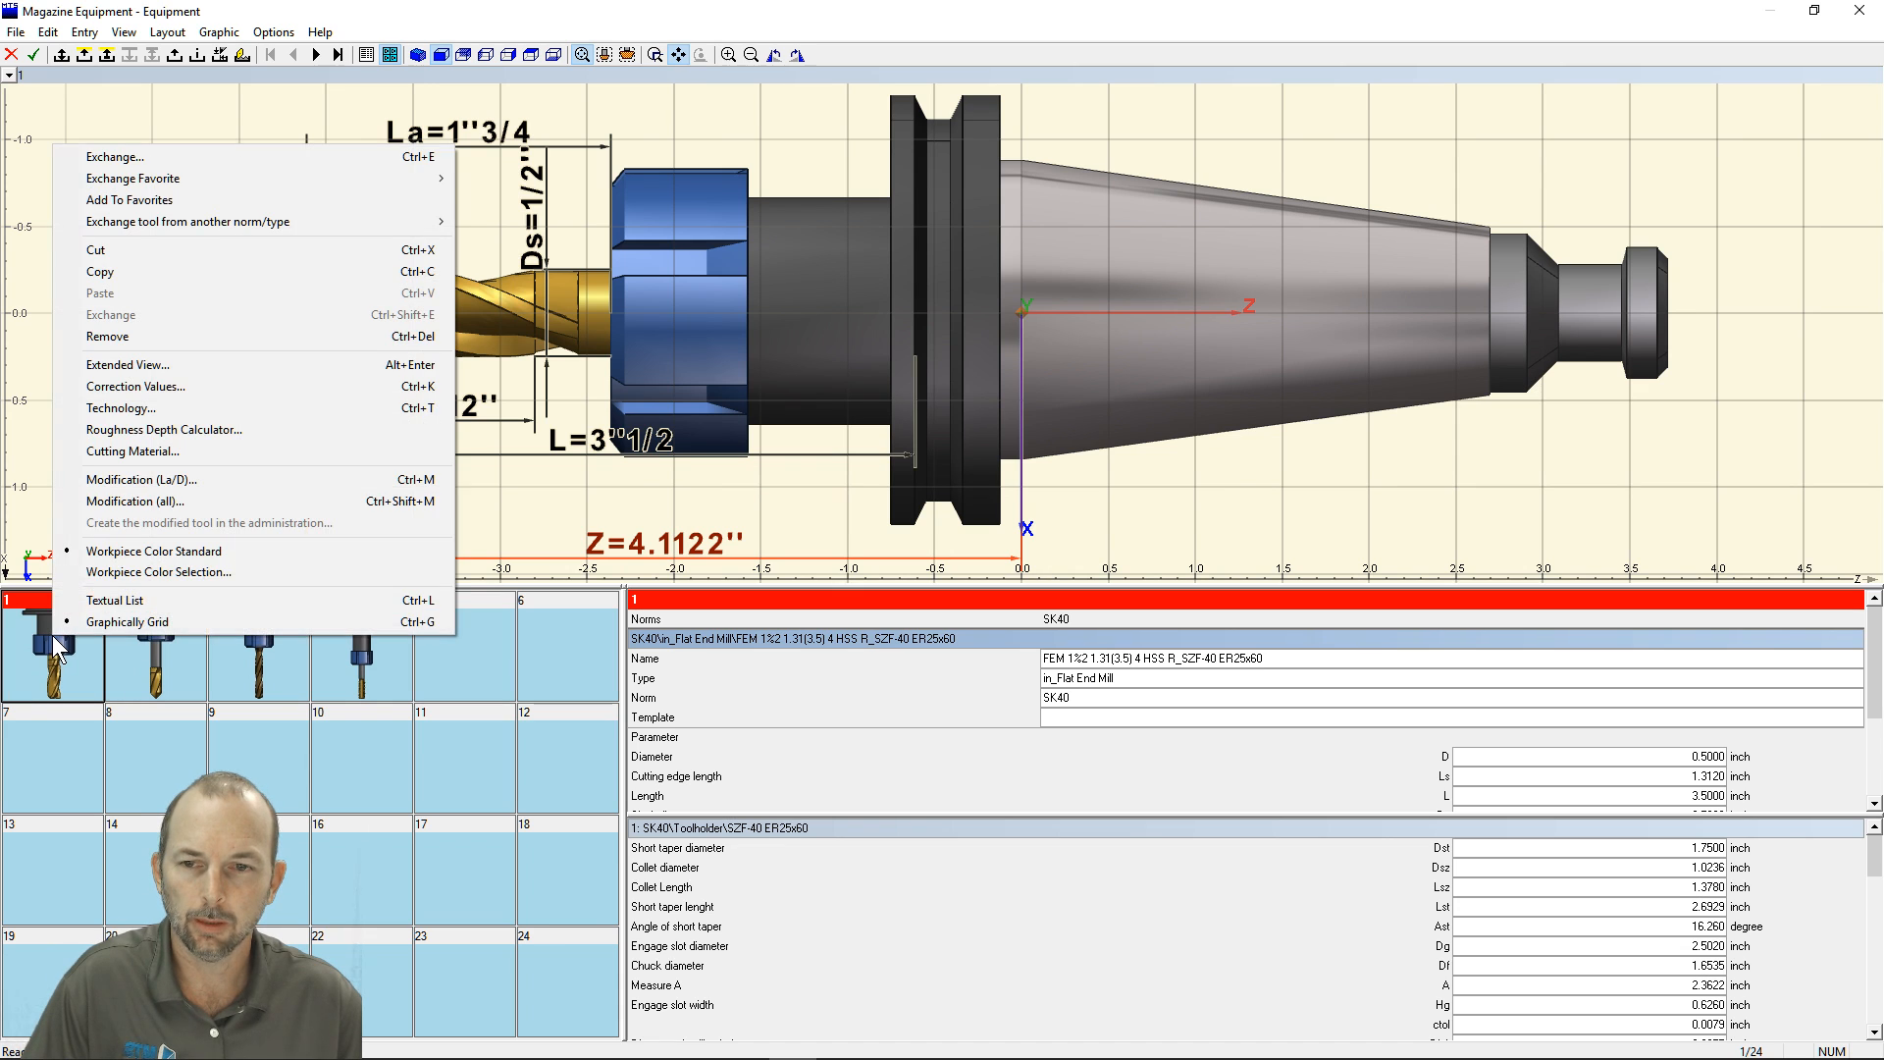
click(122, 573)
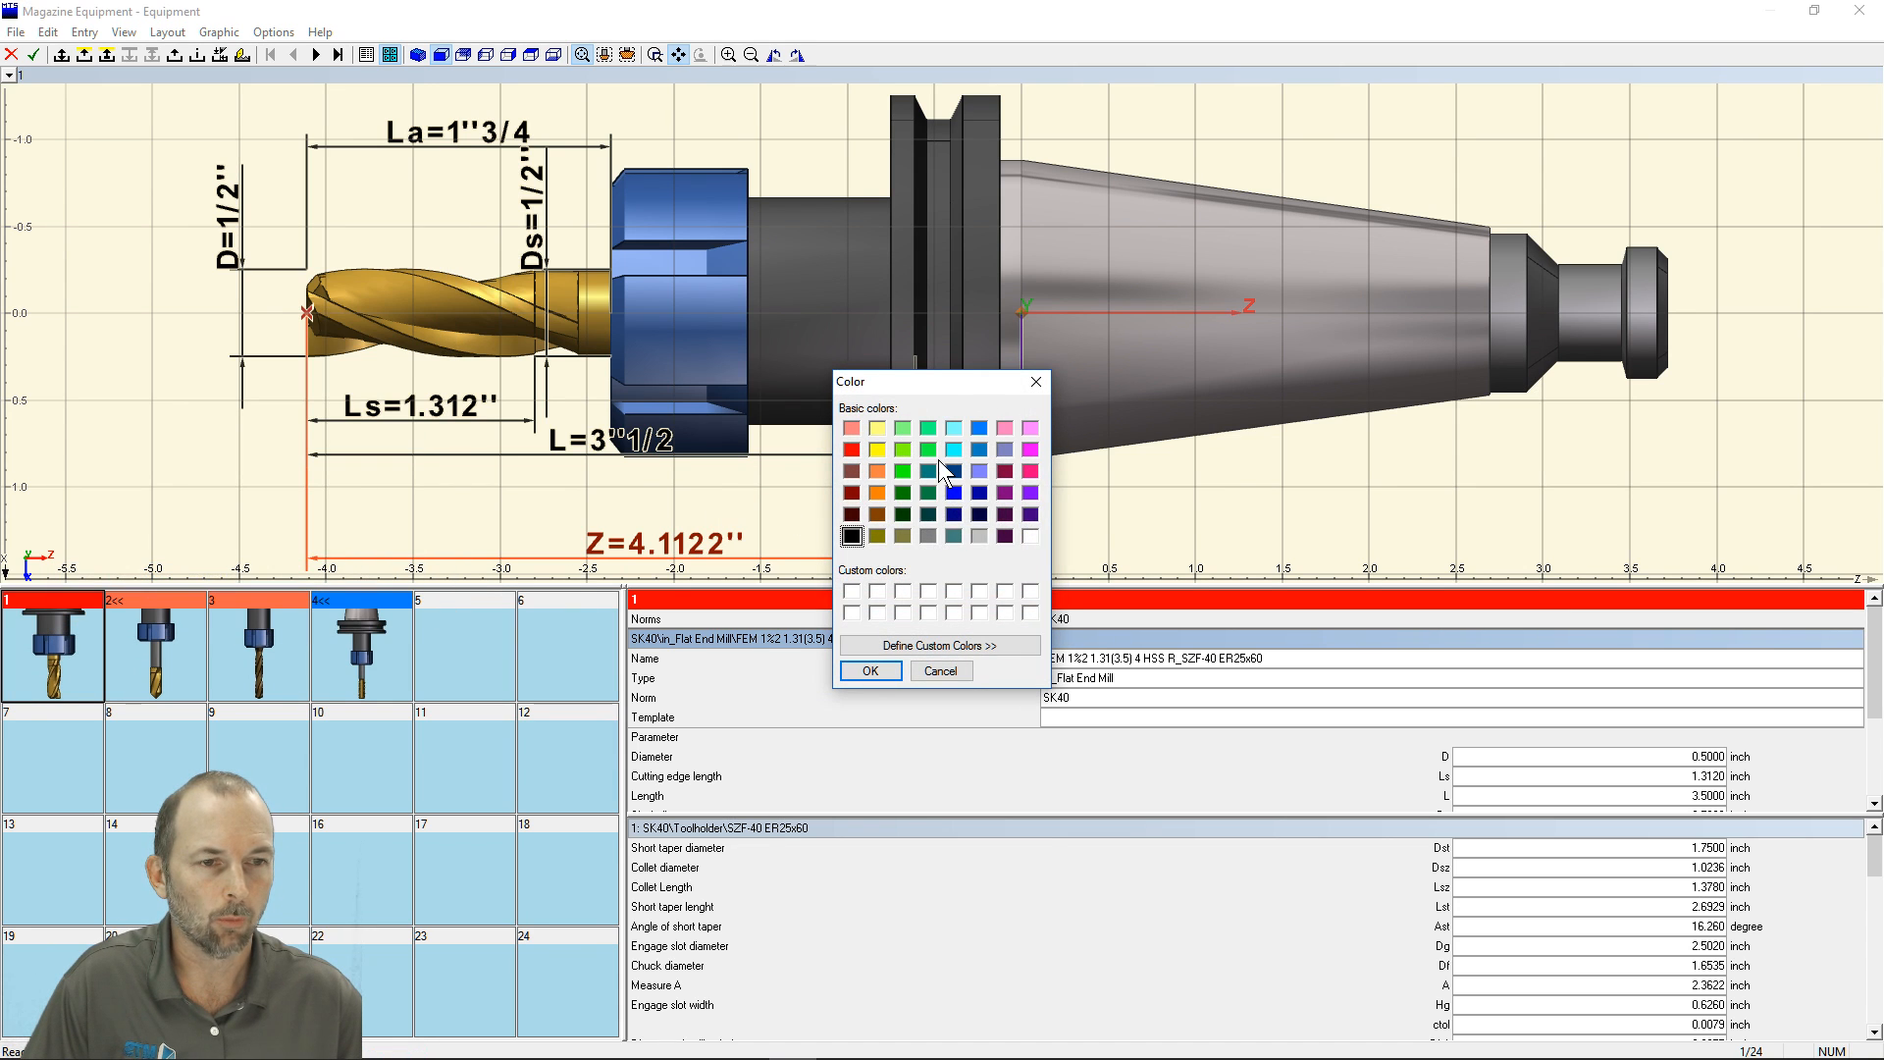
click(928, 428)
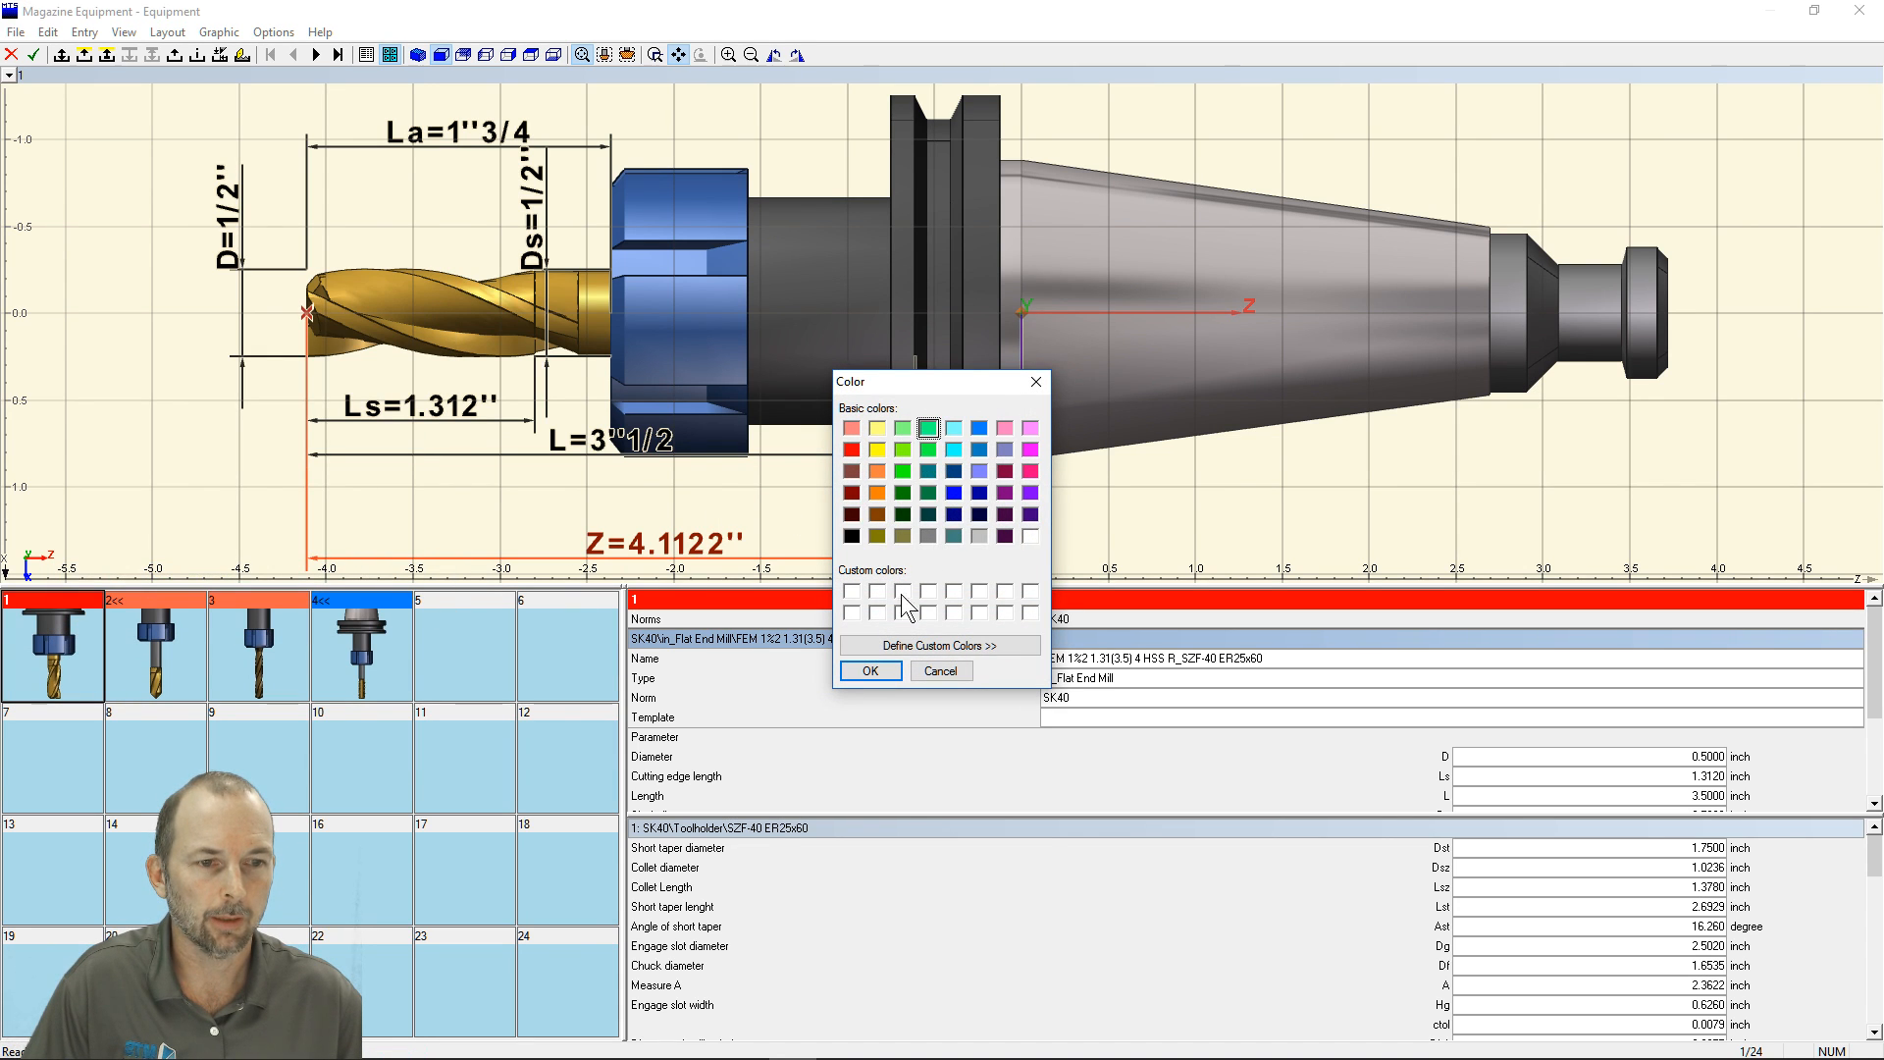
click(870, 670)
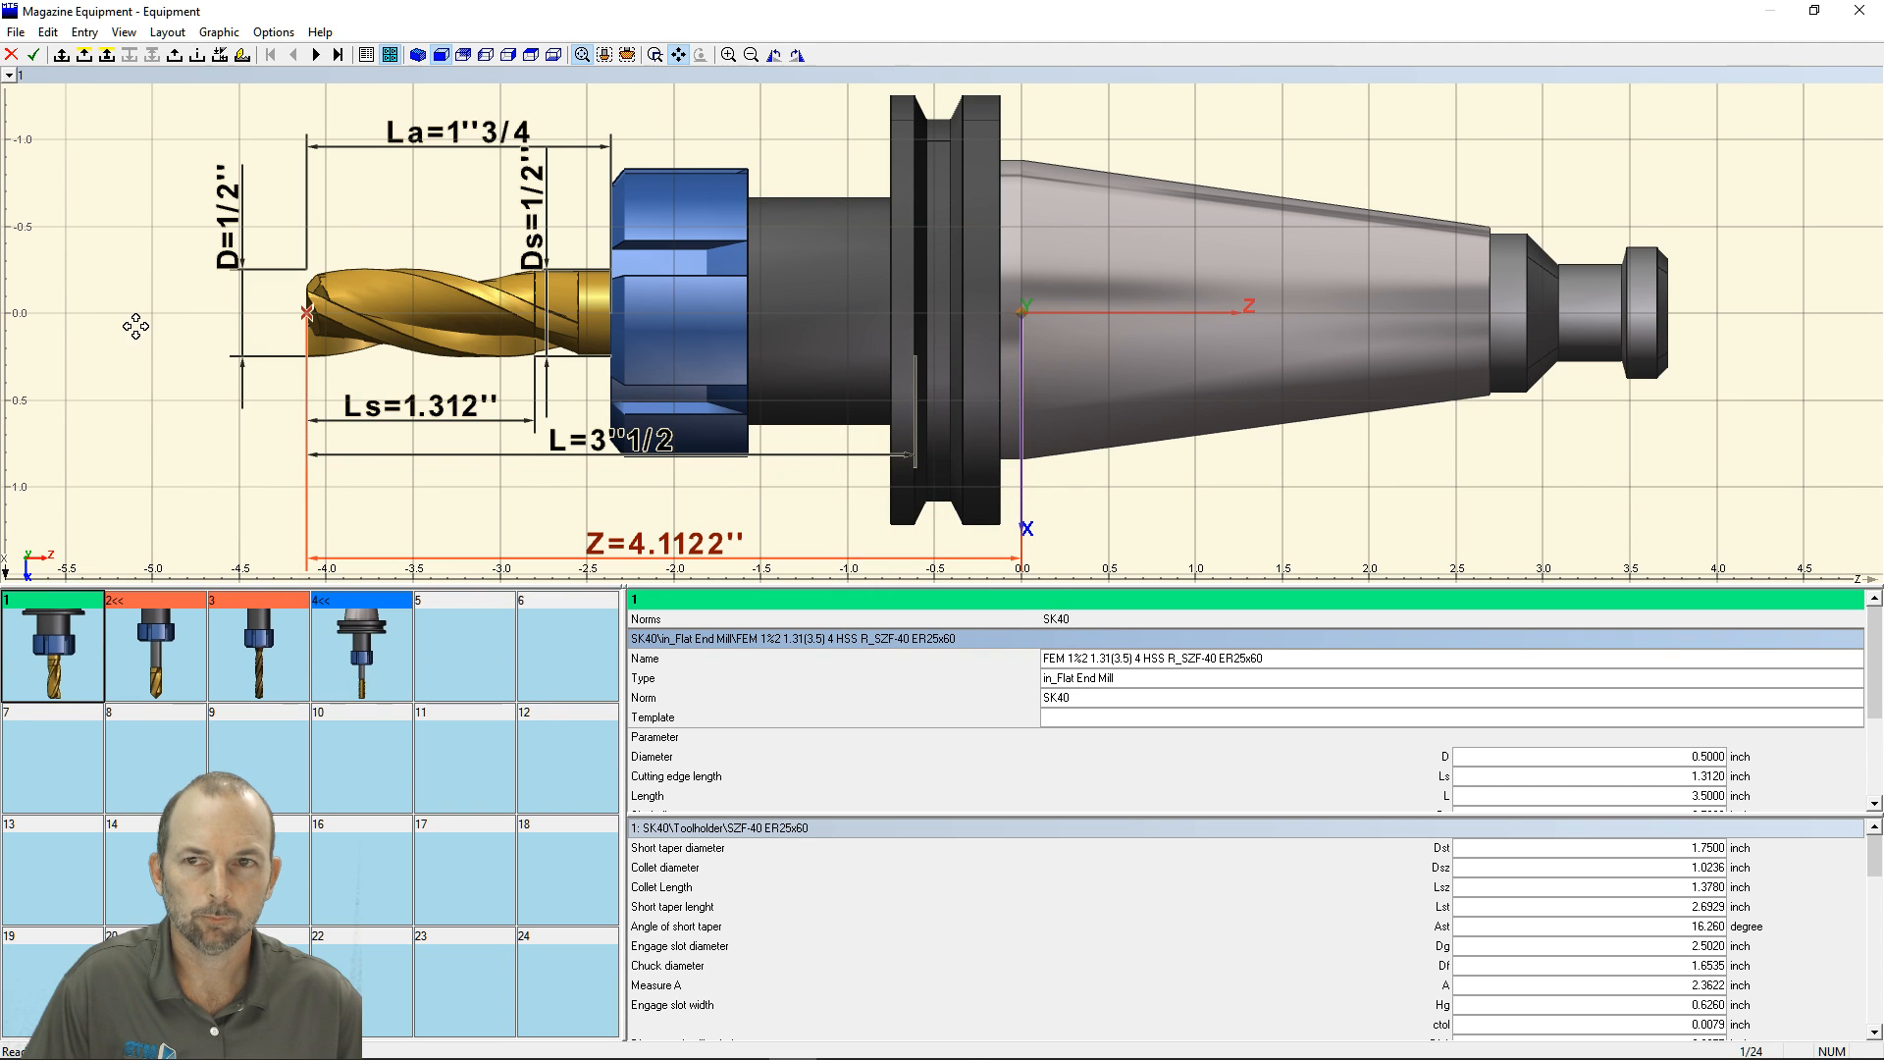
click(34, 55)
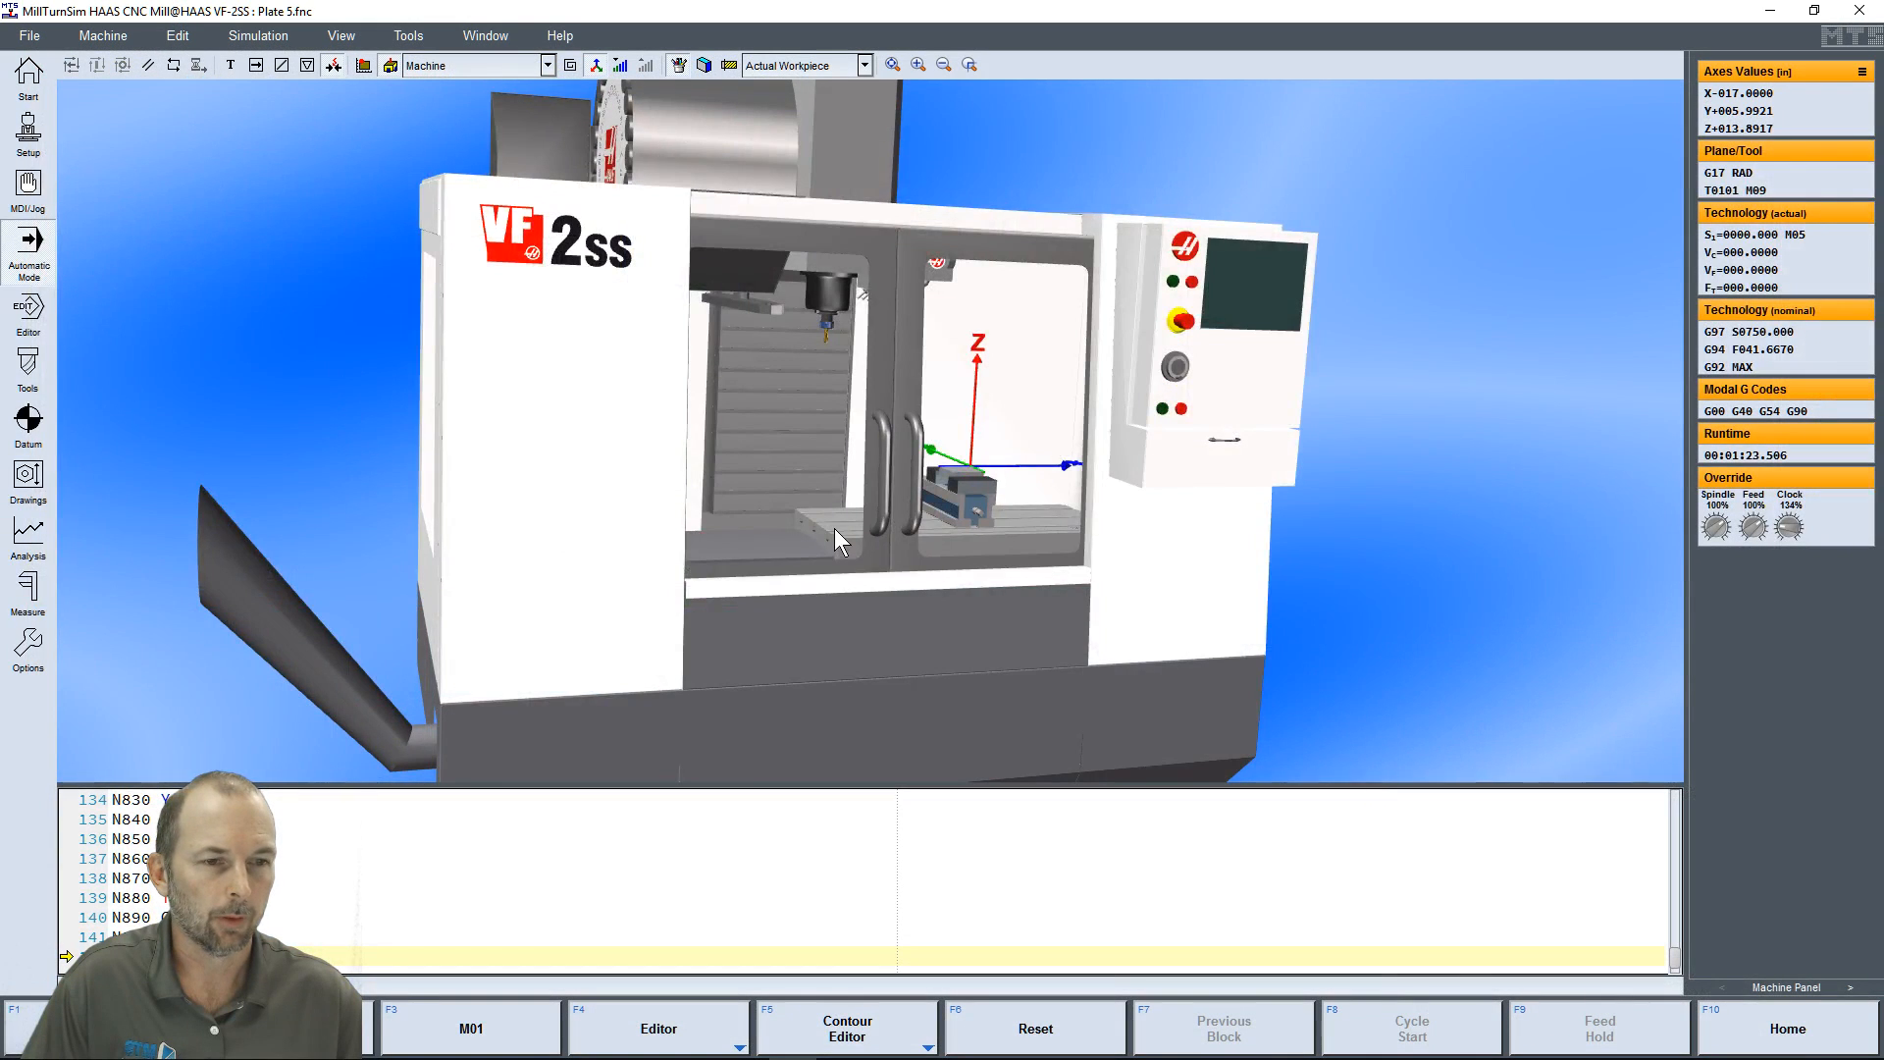
- Reset and run the Plate 5 program from the start, raising the clock override to 470%, and inspect the machined part
click(999, 1010)
click(1413, 1030)
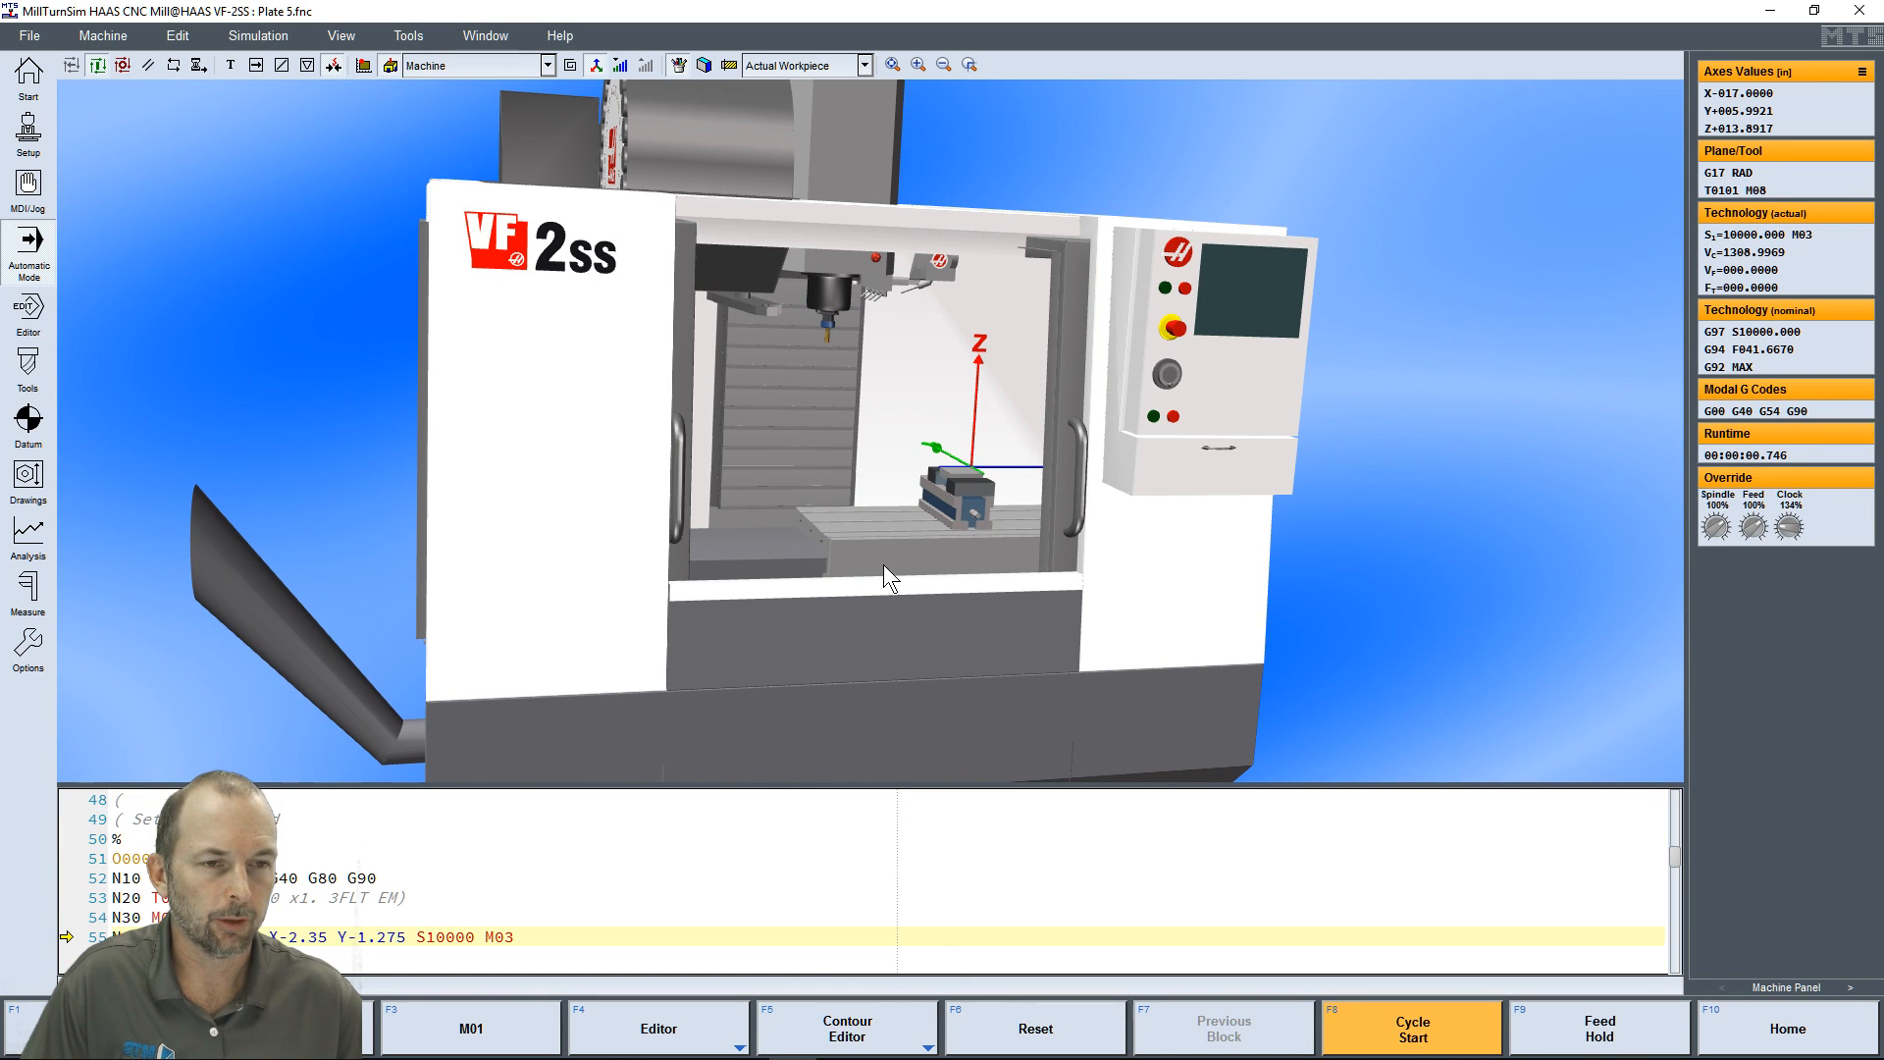
scroll(899, 529, up, 4)
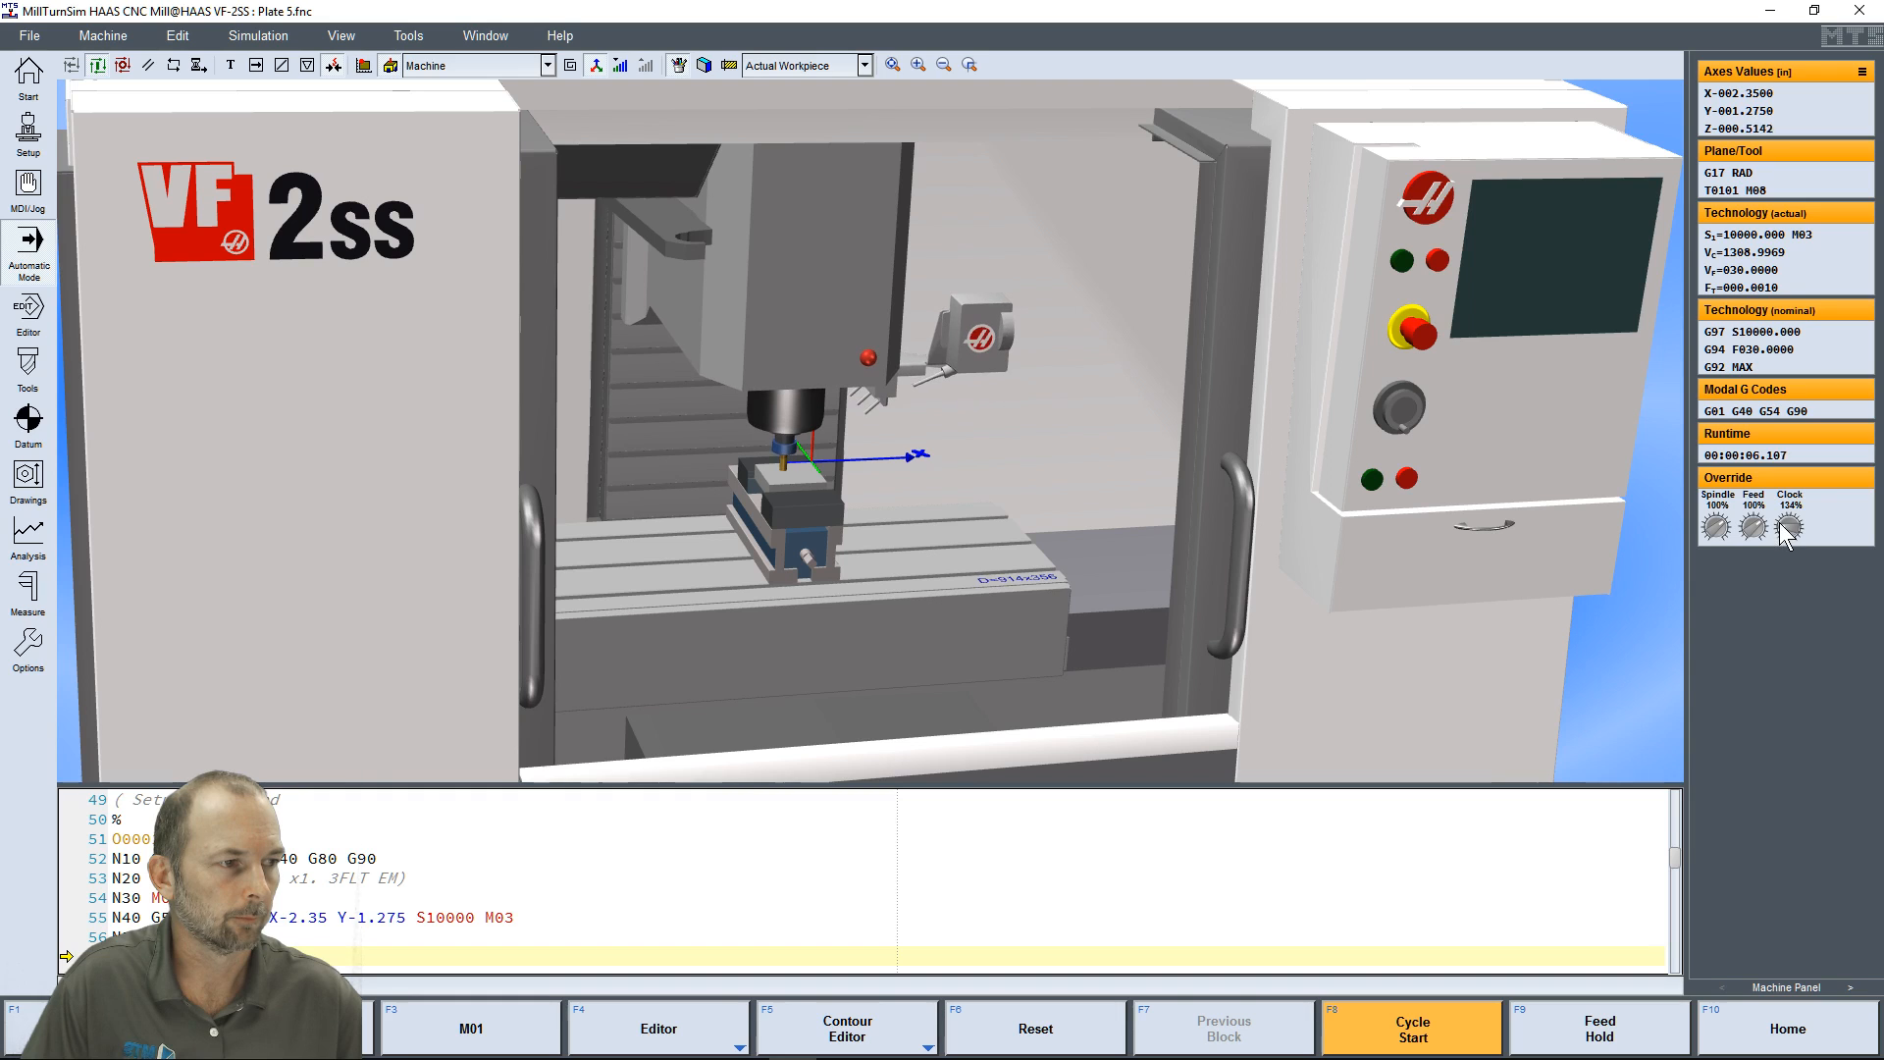
click(1790, 515)
click(1789, 524)
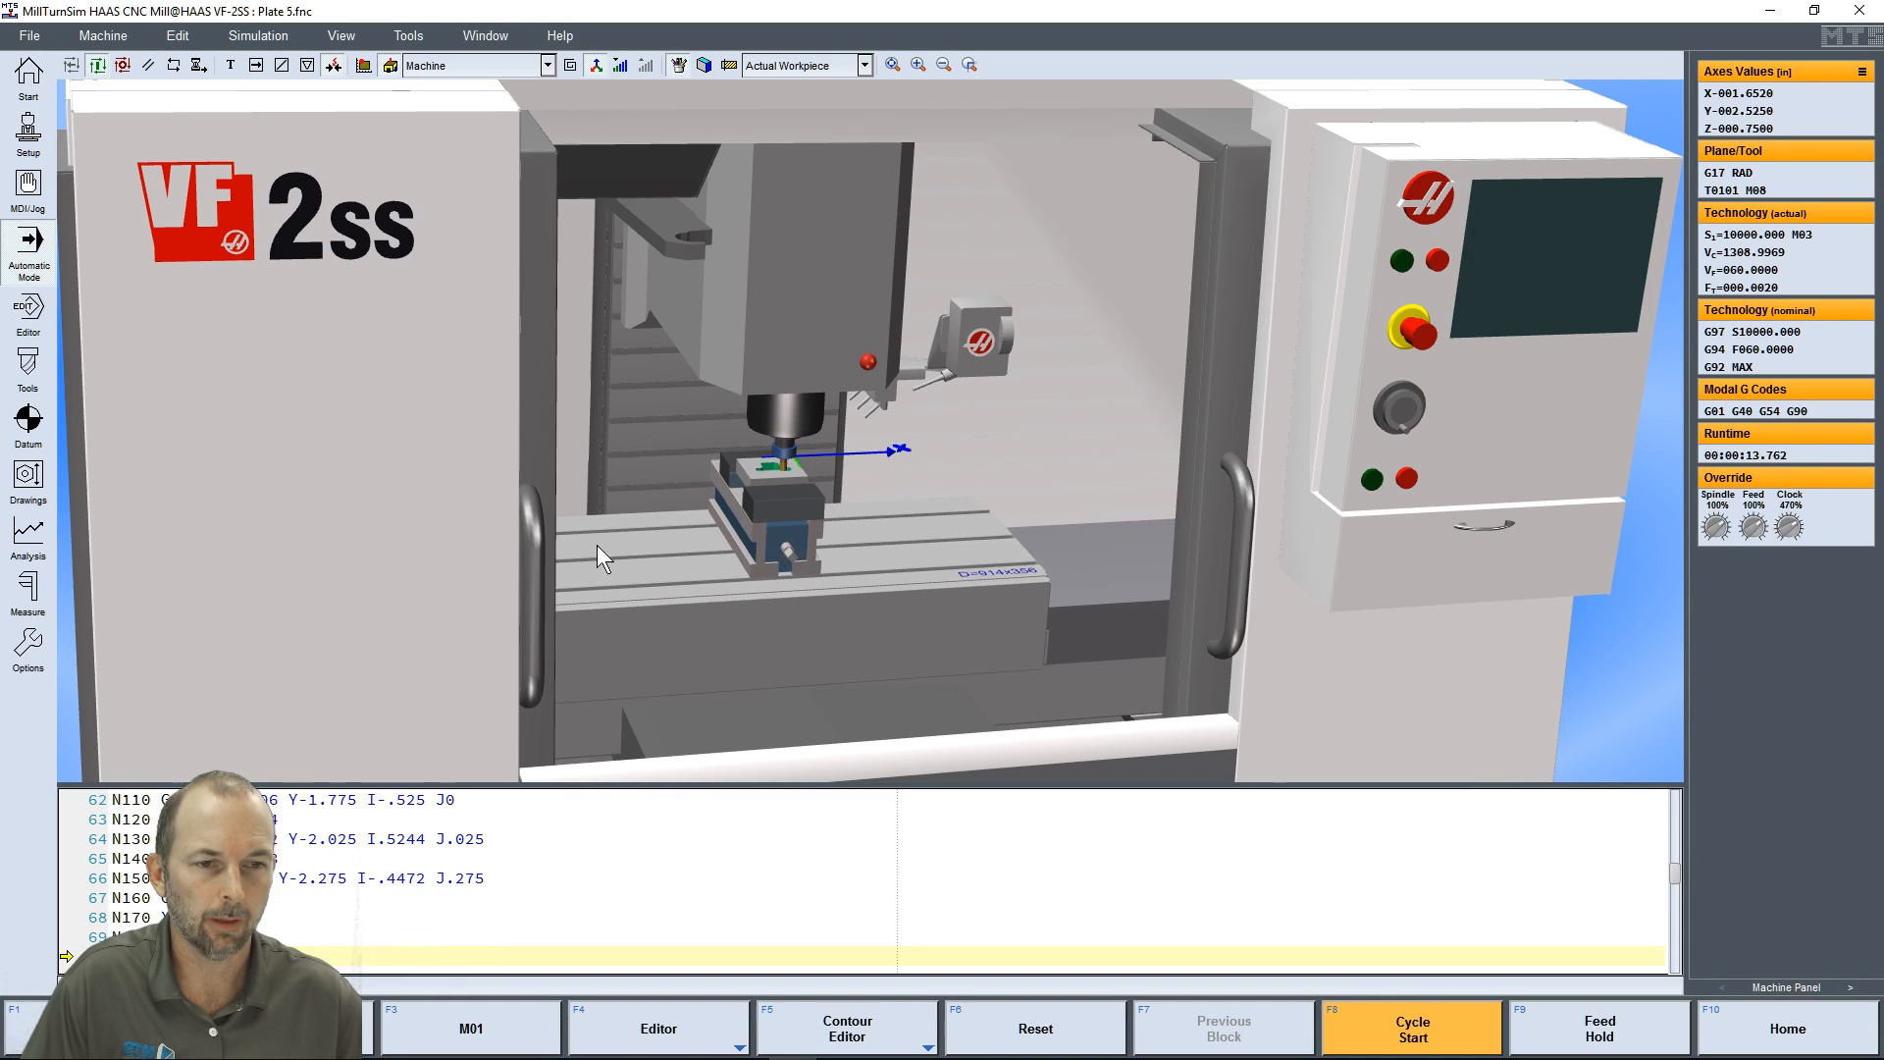
scroll(687, 545, up, 2)
scroll(721, 542, up, 2)
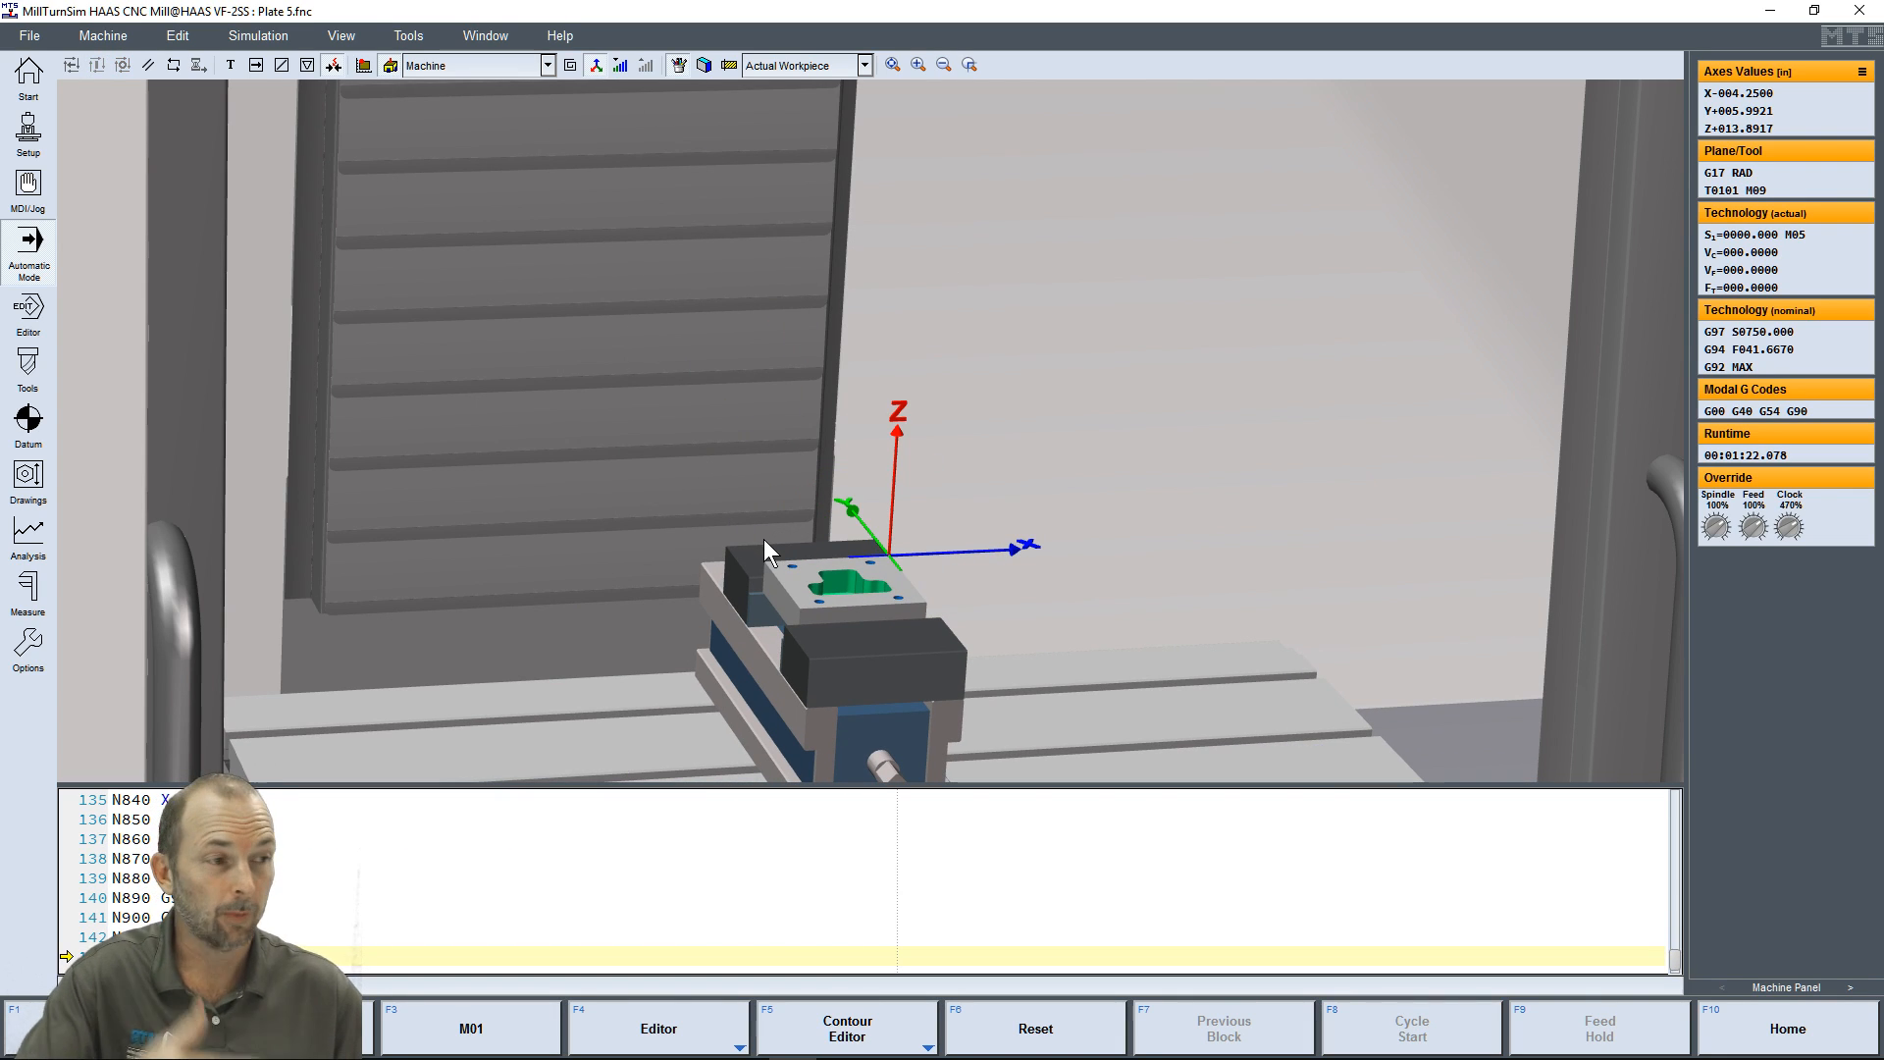
scroll(936, 585, down, 3)
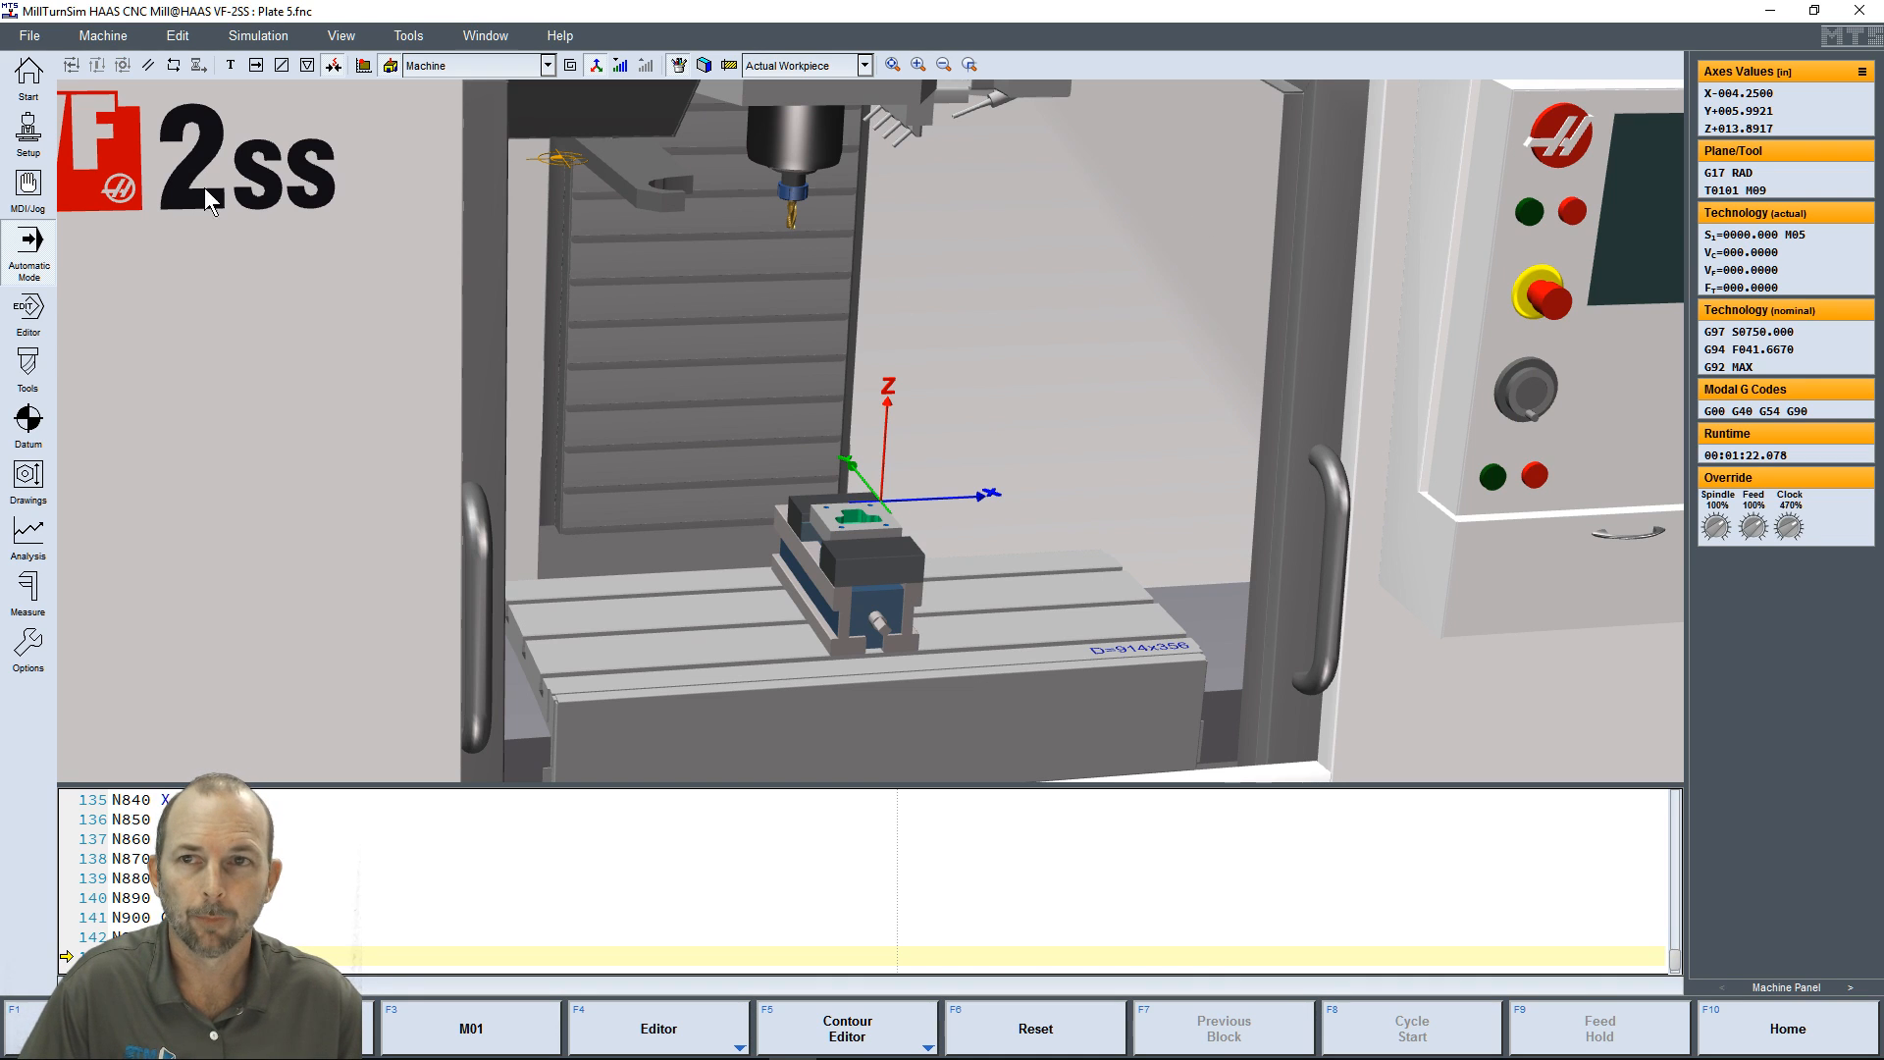
- Save the Plate 5 program and exit the simulator, confirming the closure
click(29, 36)
click(83, 104)
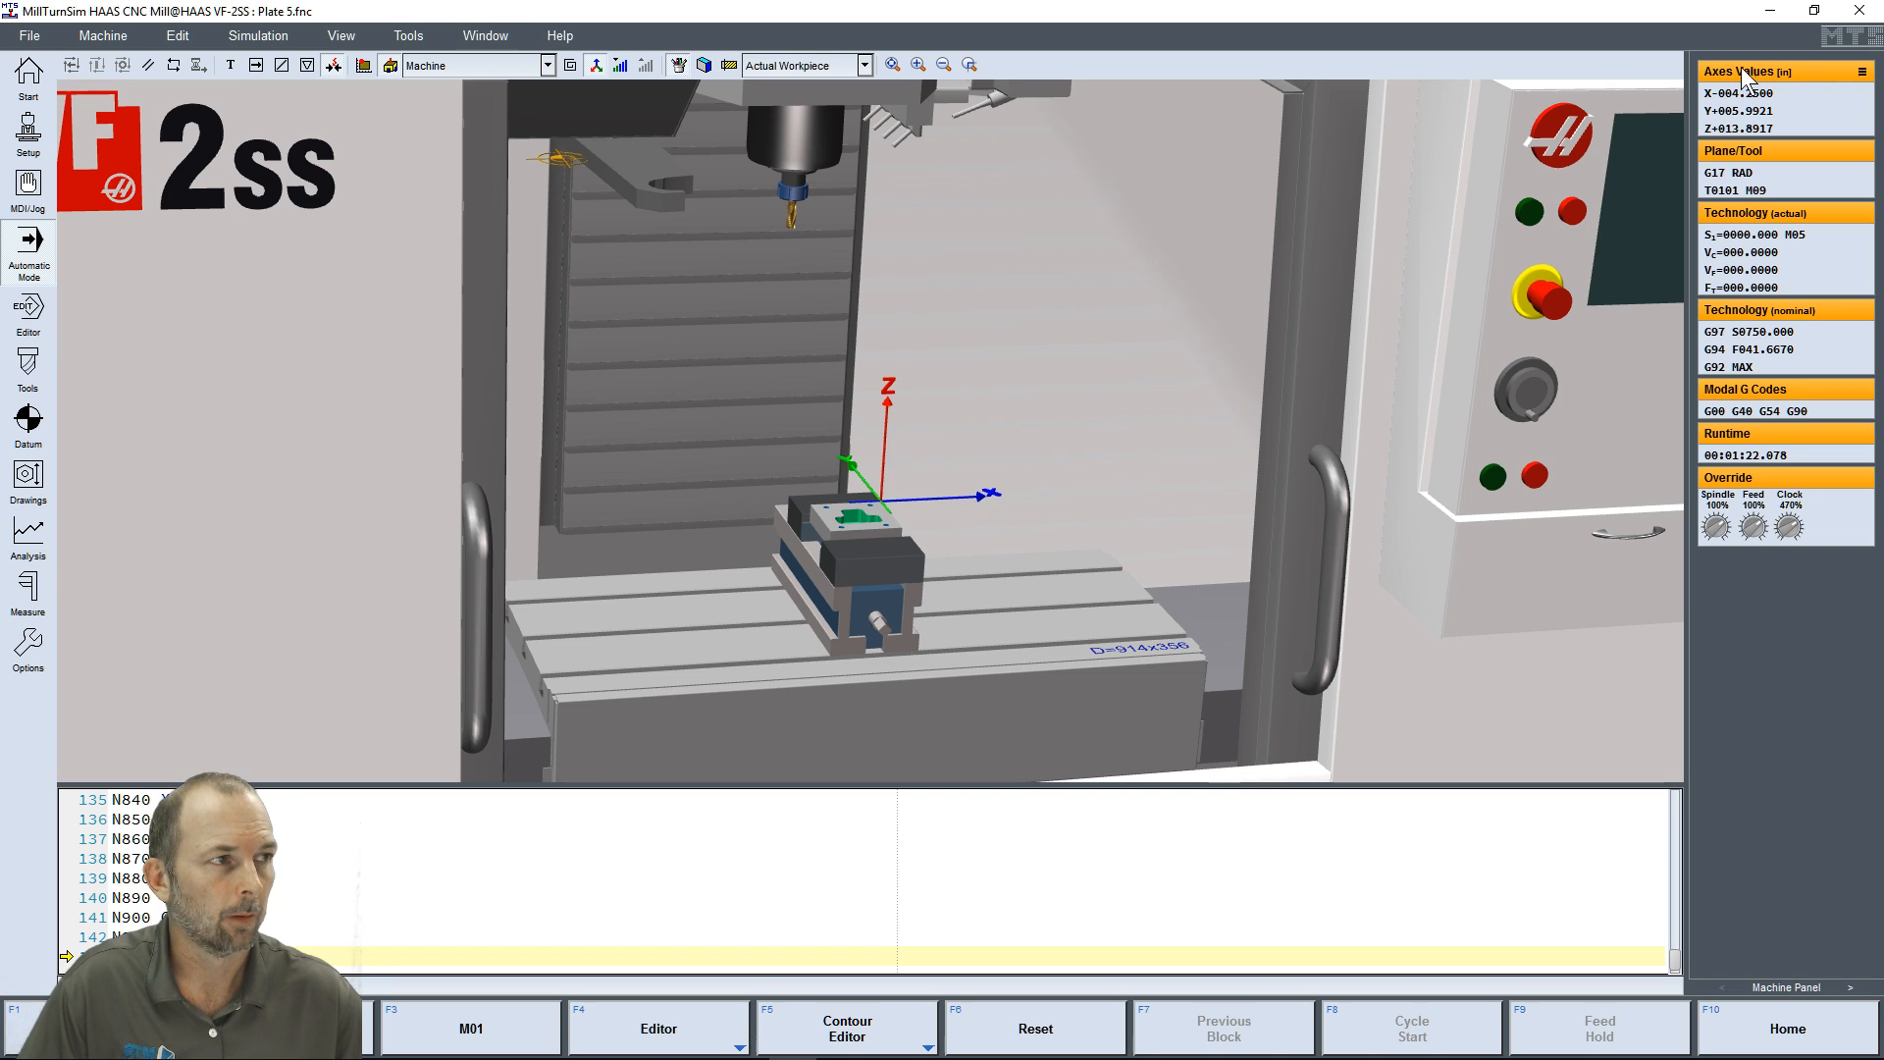
click(1859, 10)
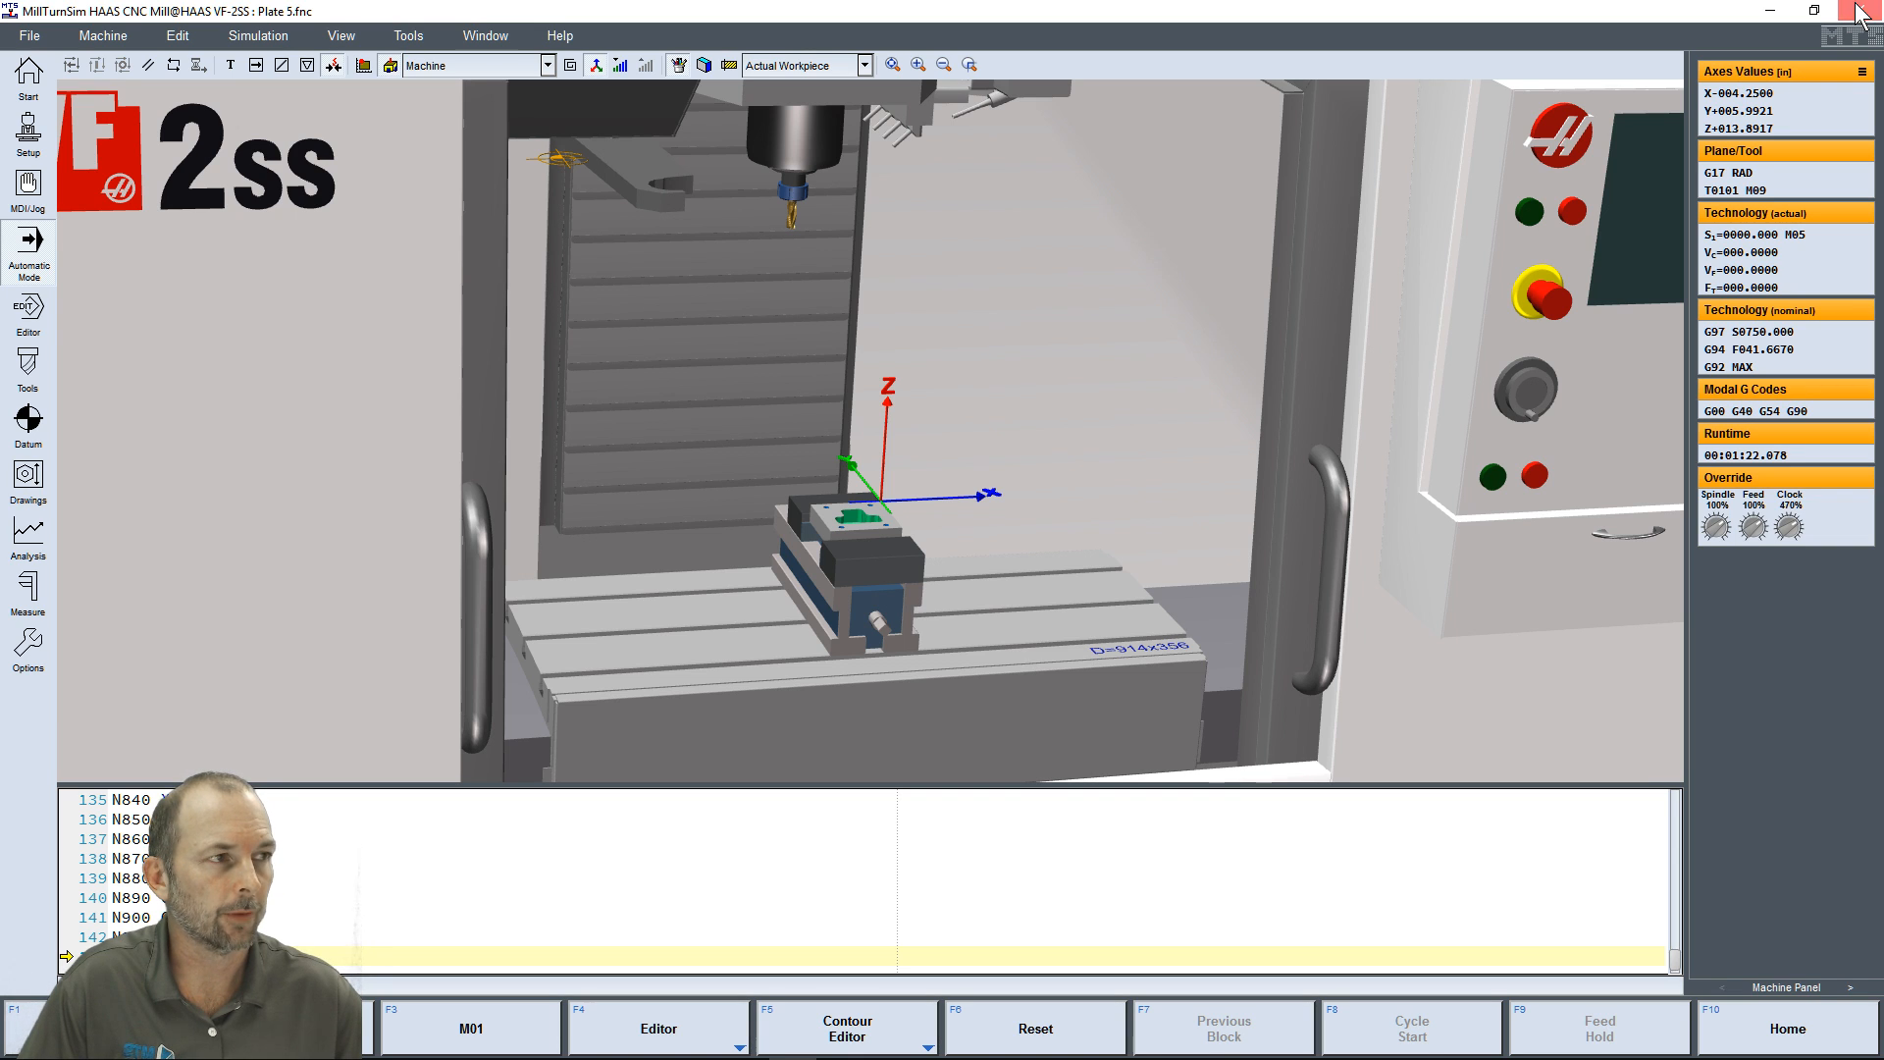
click(945, 556)
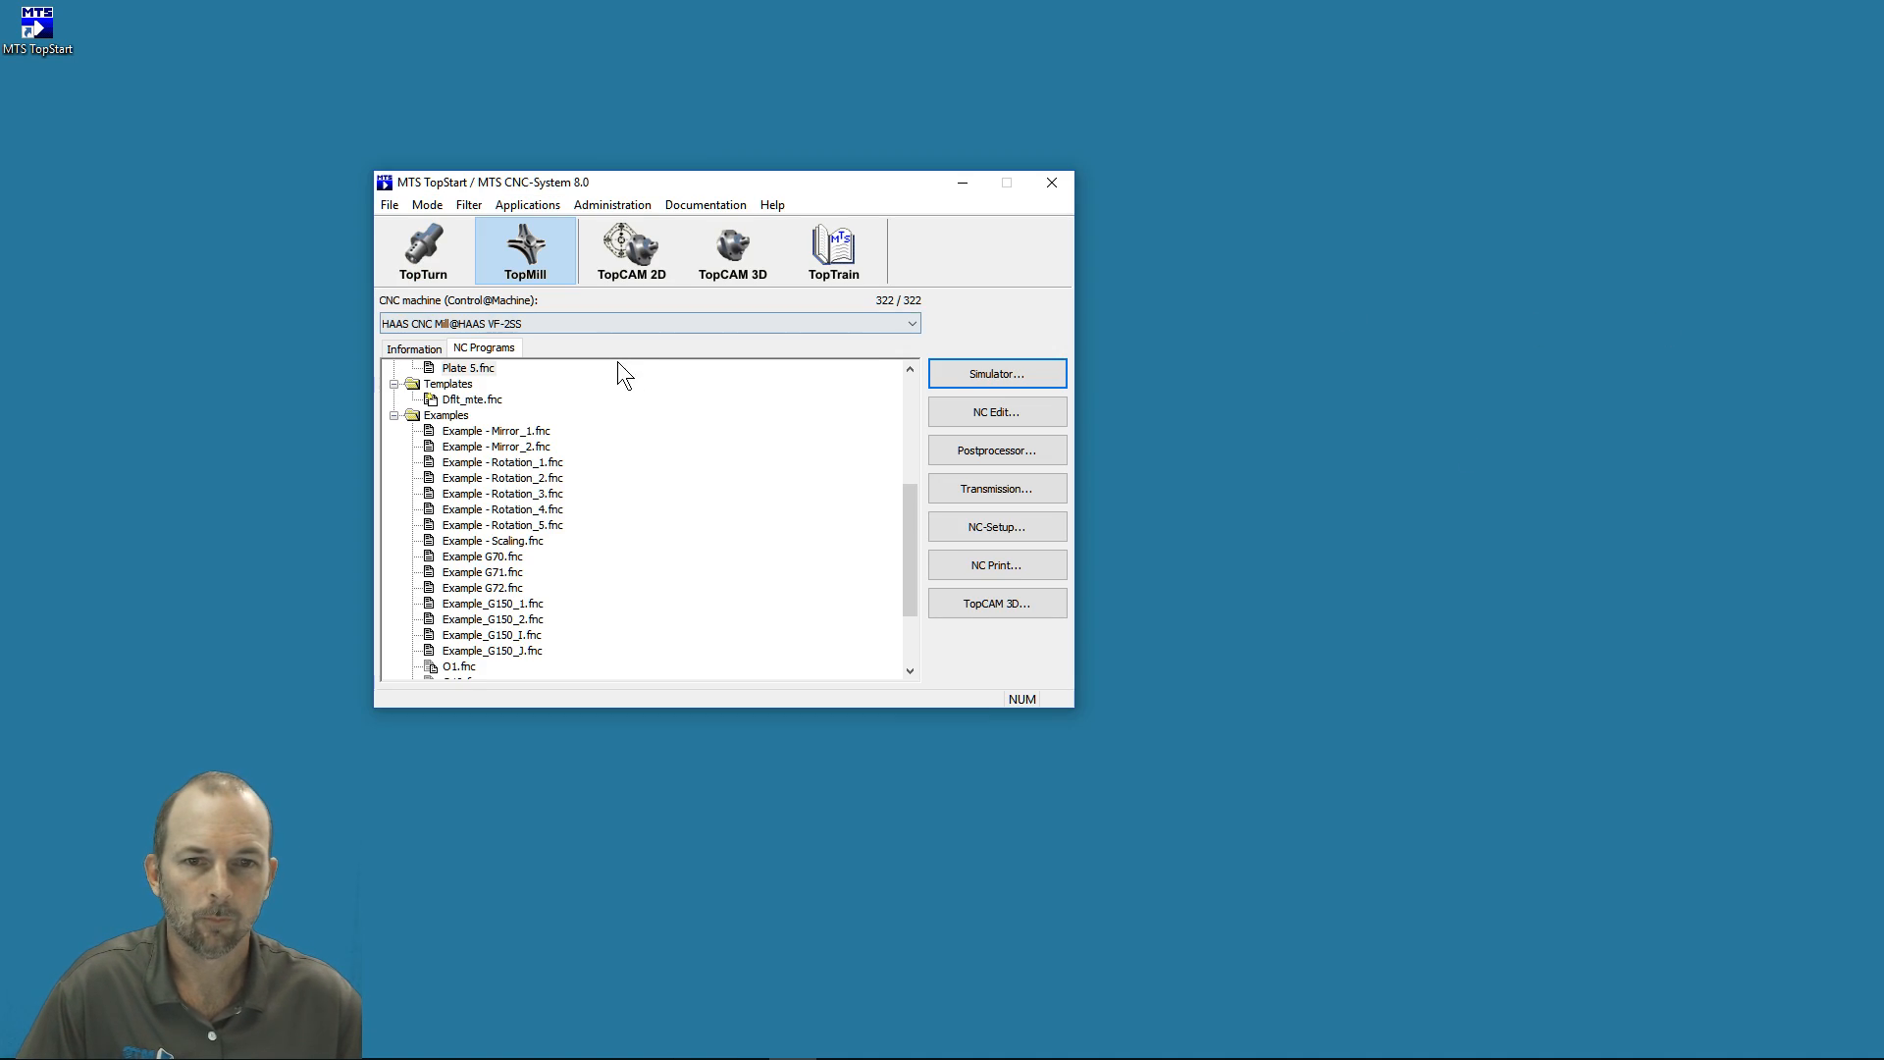
- Select Plate 5.fnc among the HAAS VF-2SS NC programs in MTS TopStart and start exporting it
drag(906, 554, 904, 459)
click(474, 591)
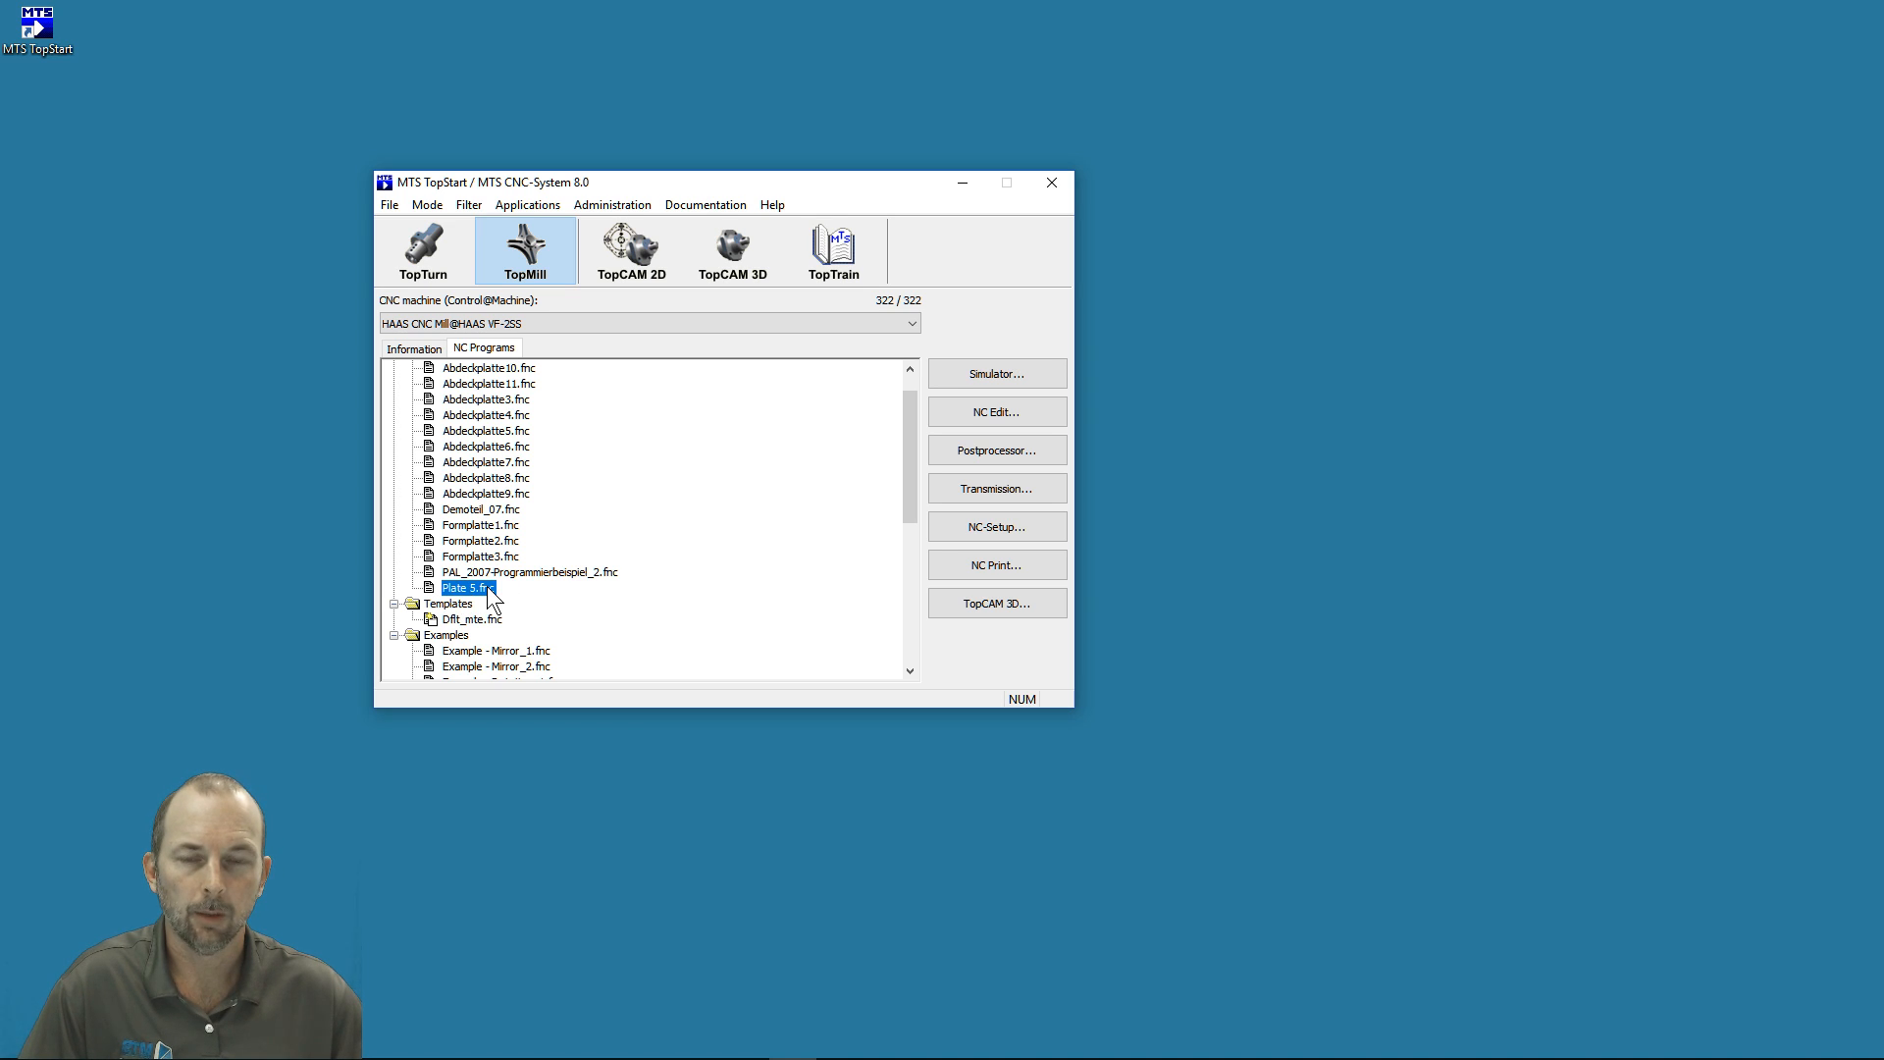
click(389, 206)
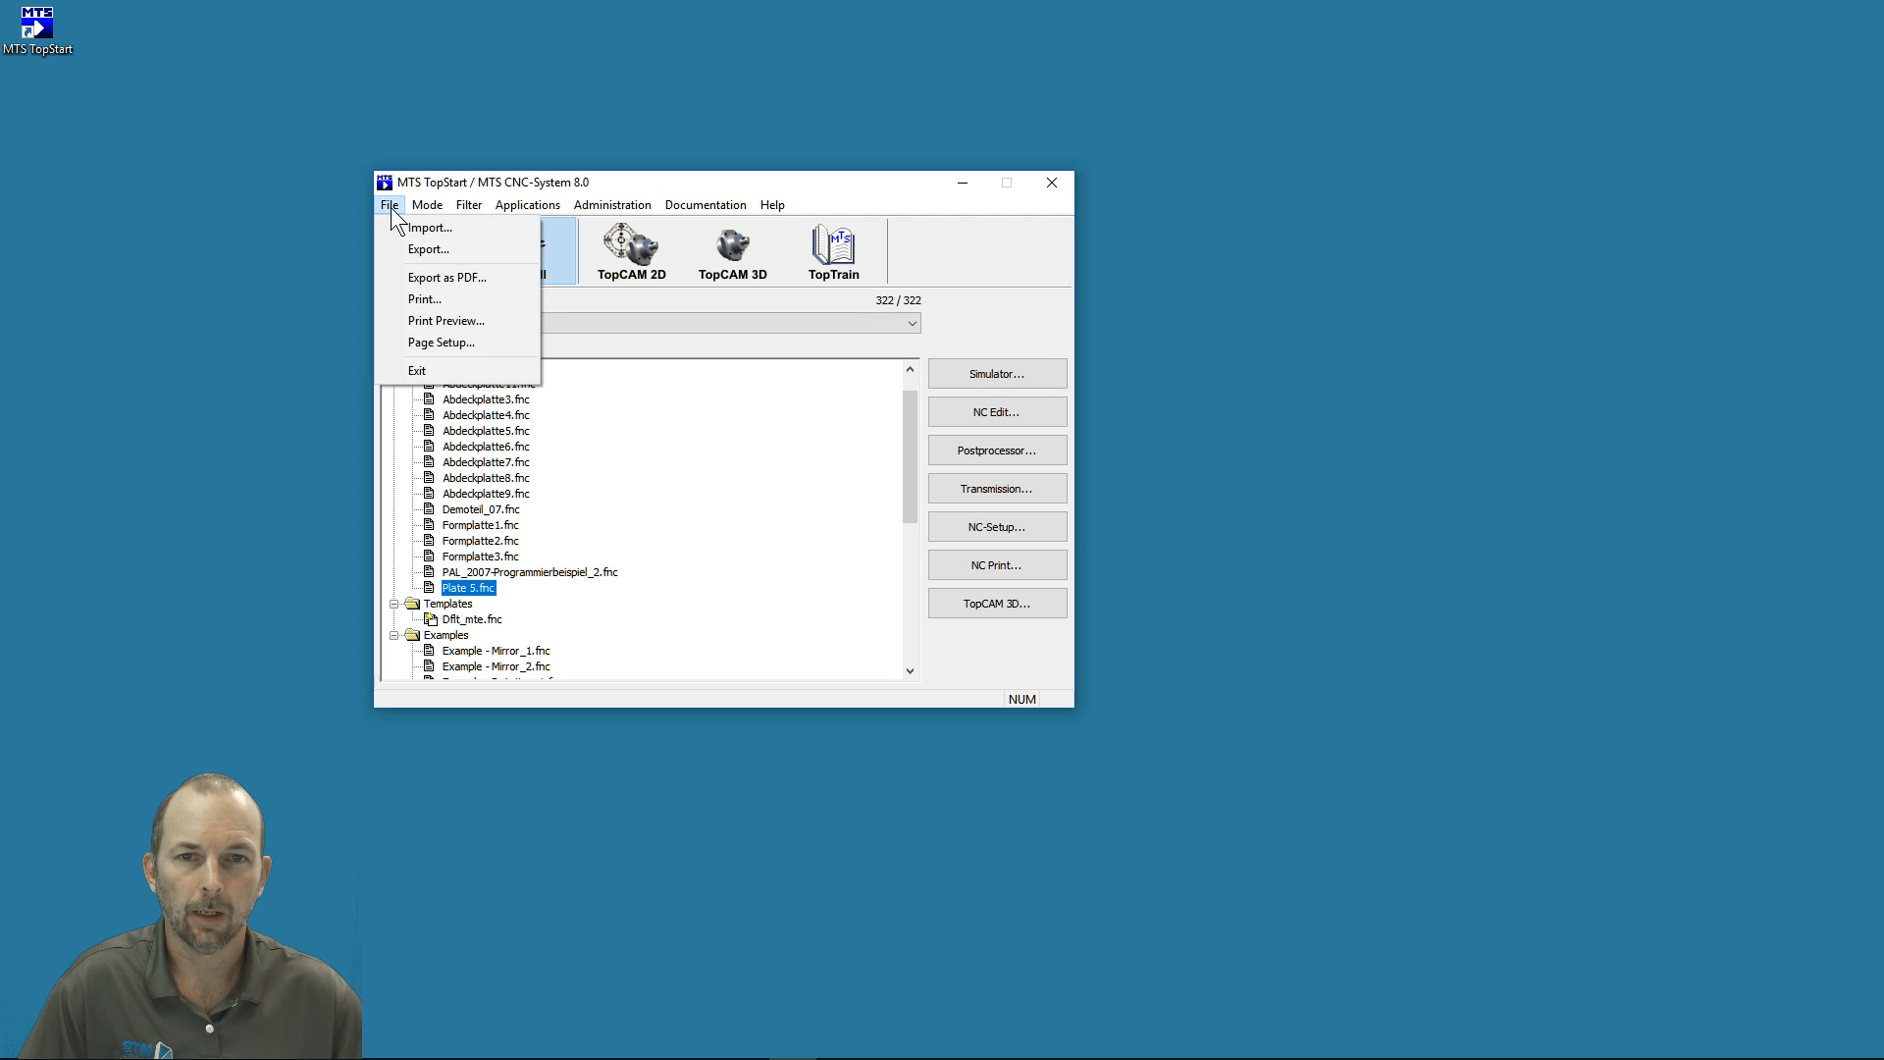
click(443, 249)
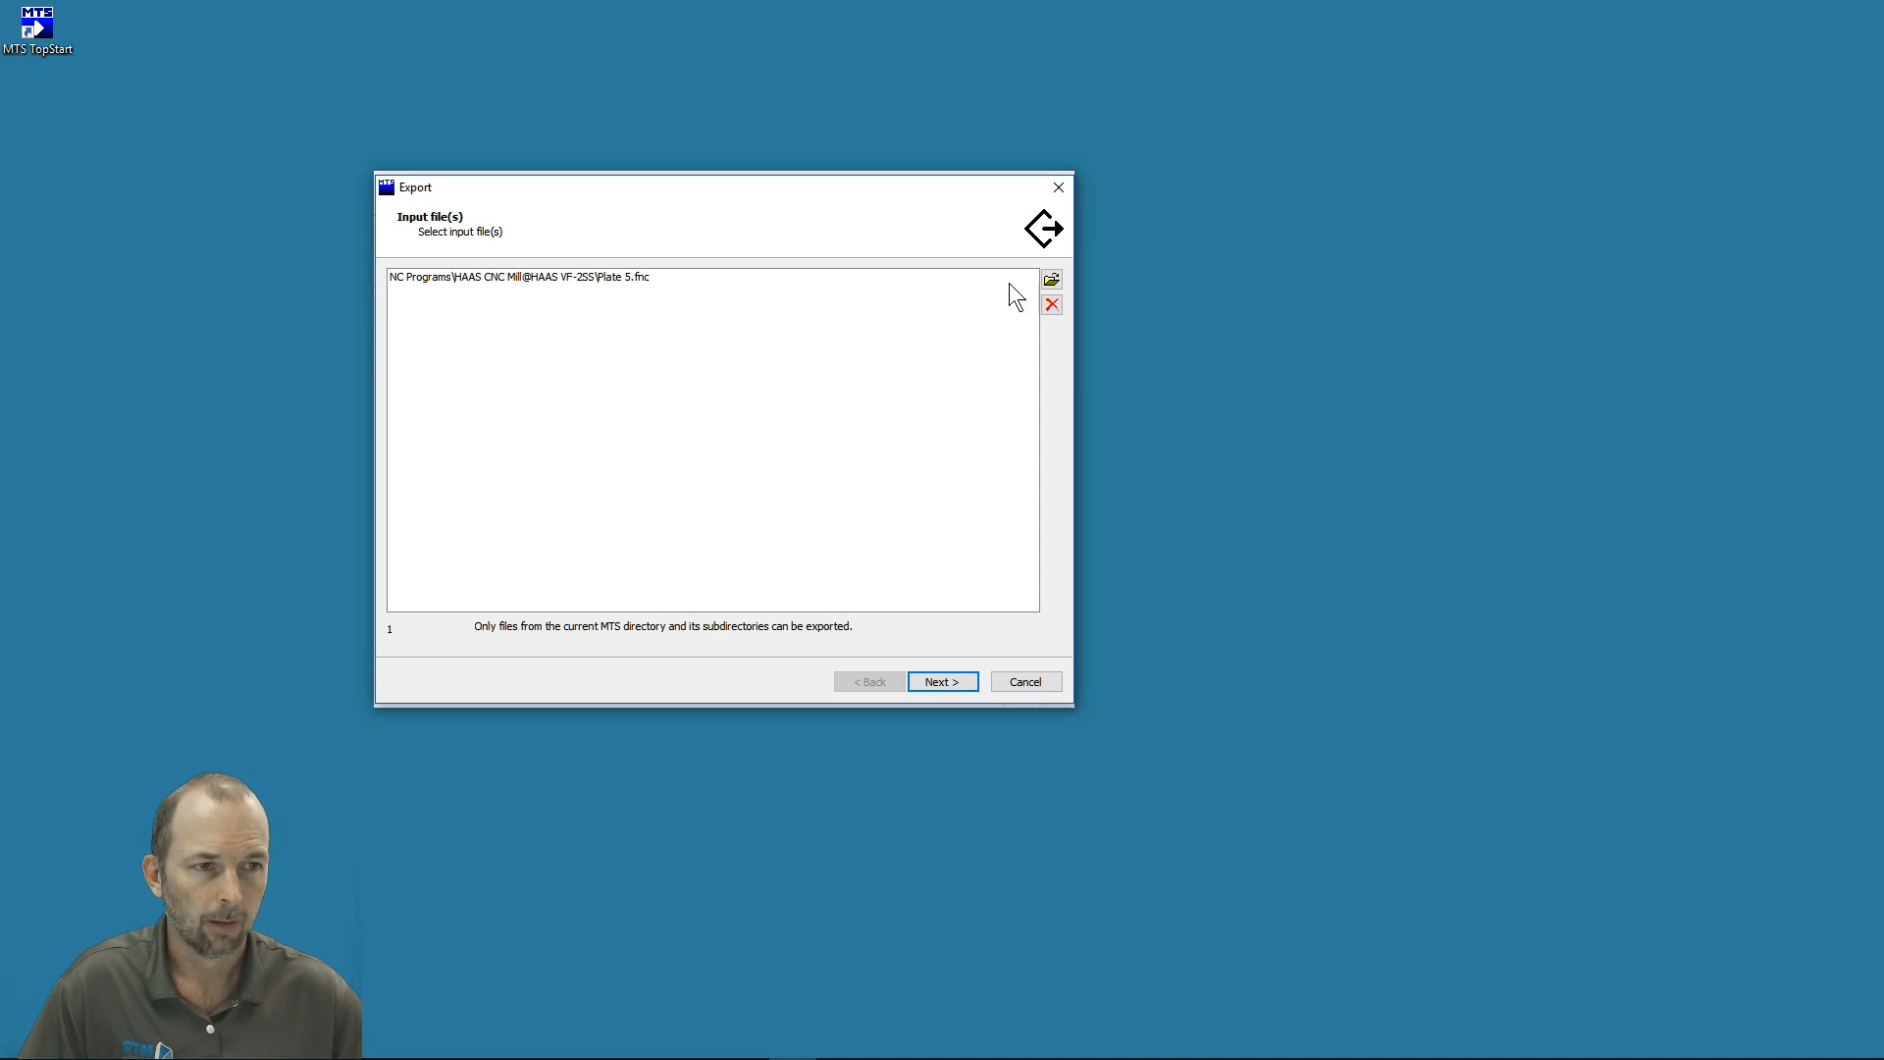
- Browse the HAAS CNC Mill@HAAS VF-2SS folder under NC Programs for further input files, then close the file selection without adding any
click(1051, 279)
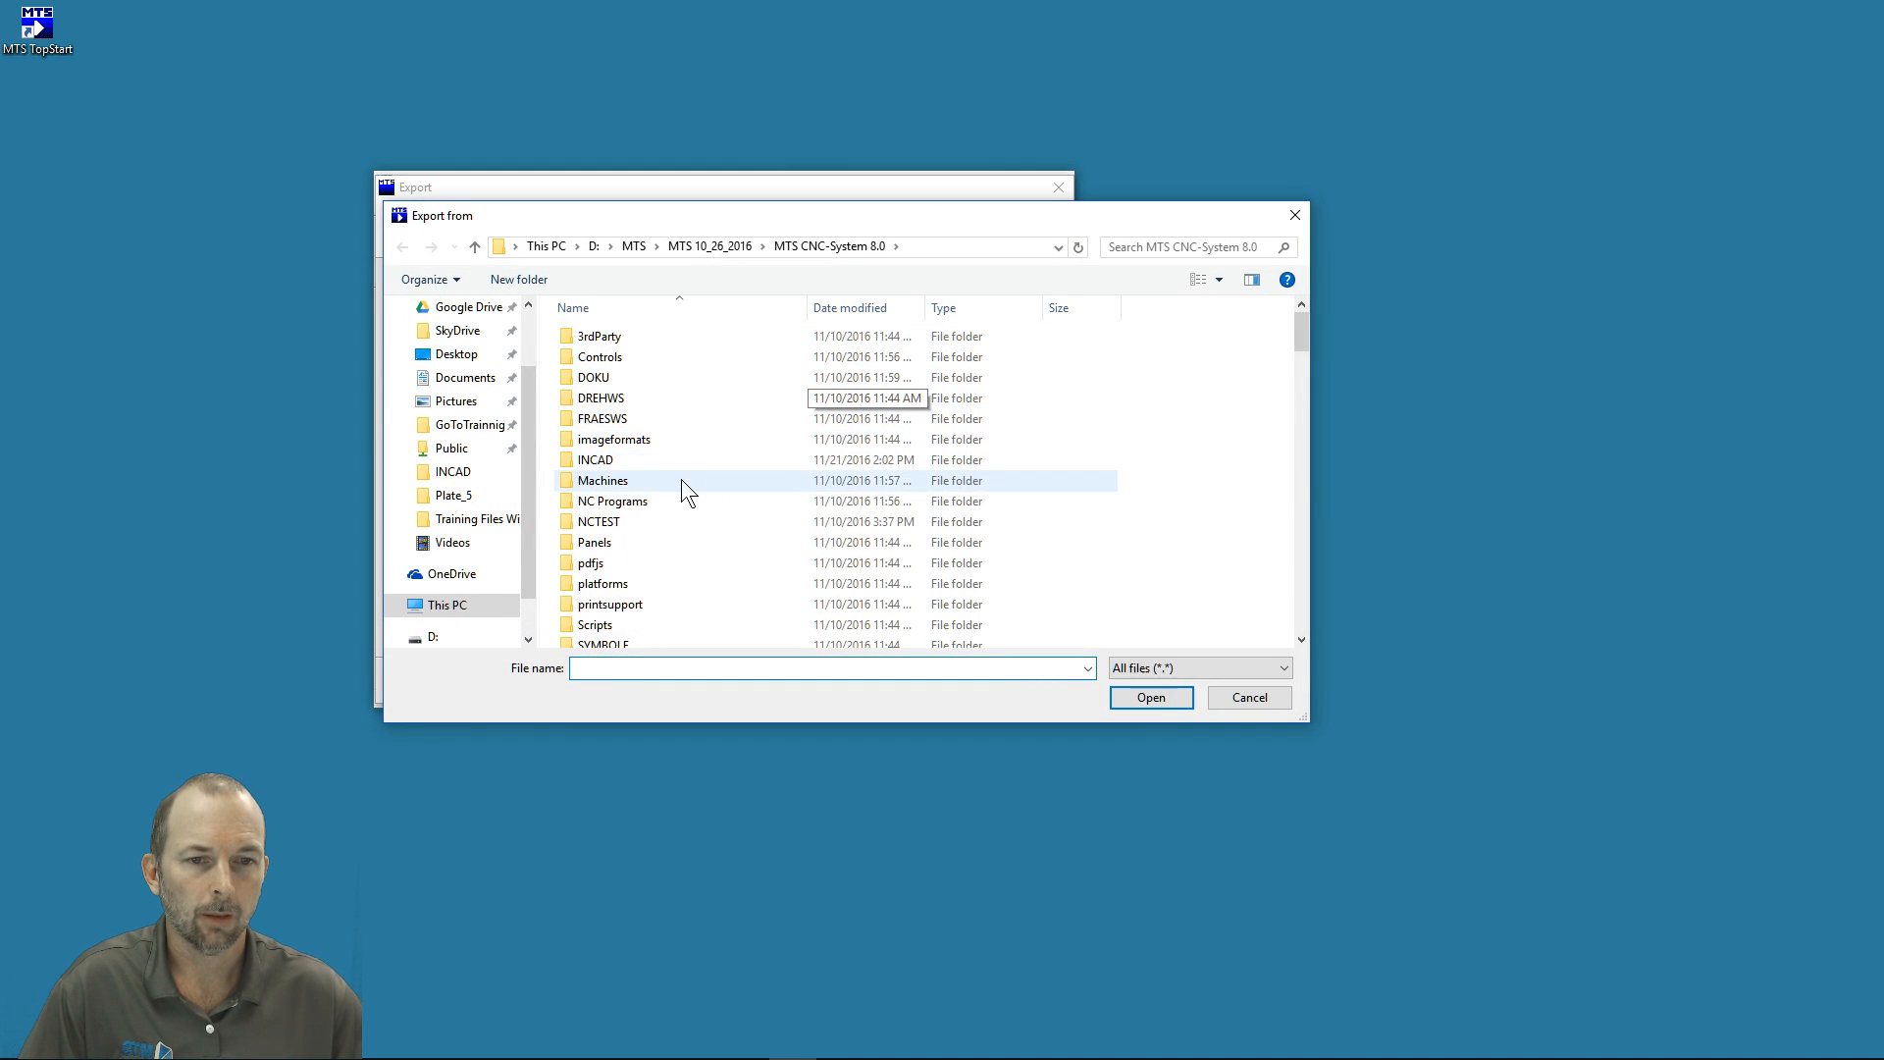
double_click(652, 501)
scroll(654, 507, down, 15)
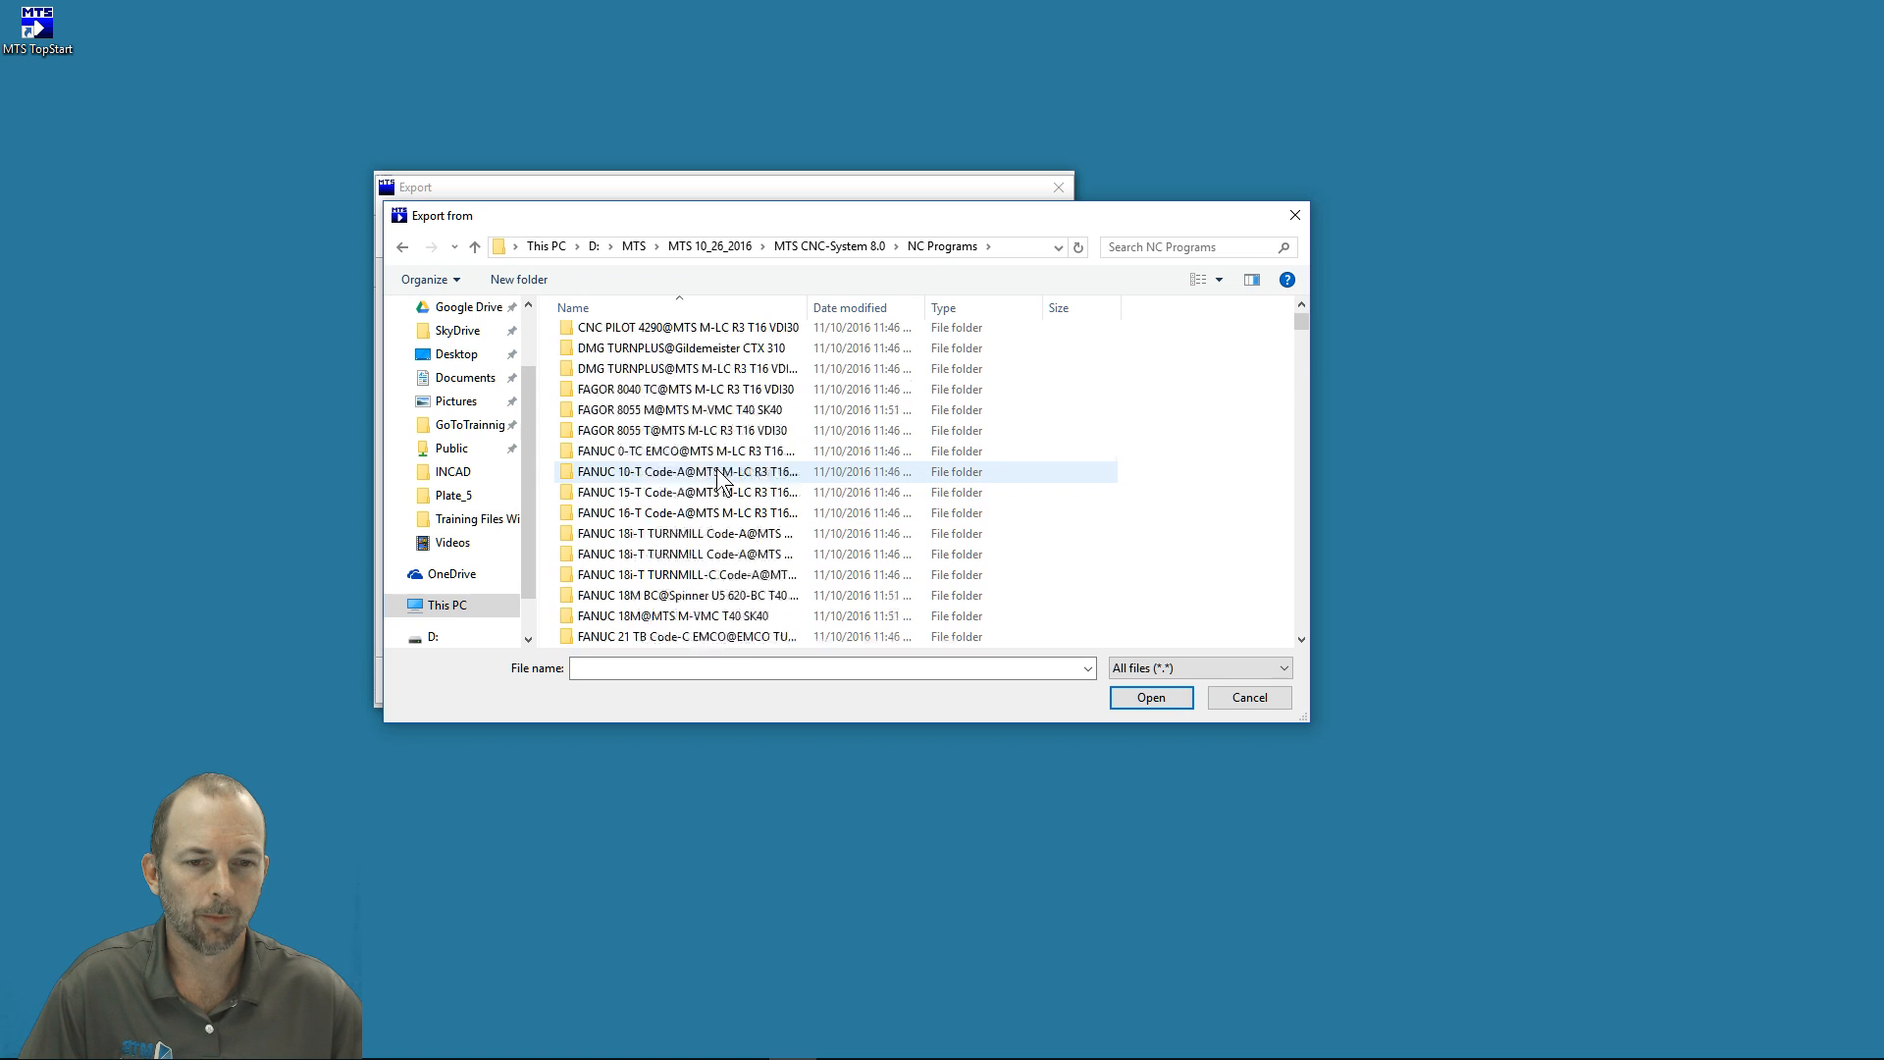
scroll(722, 491, down, 8)
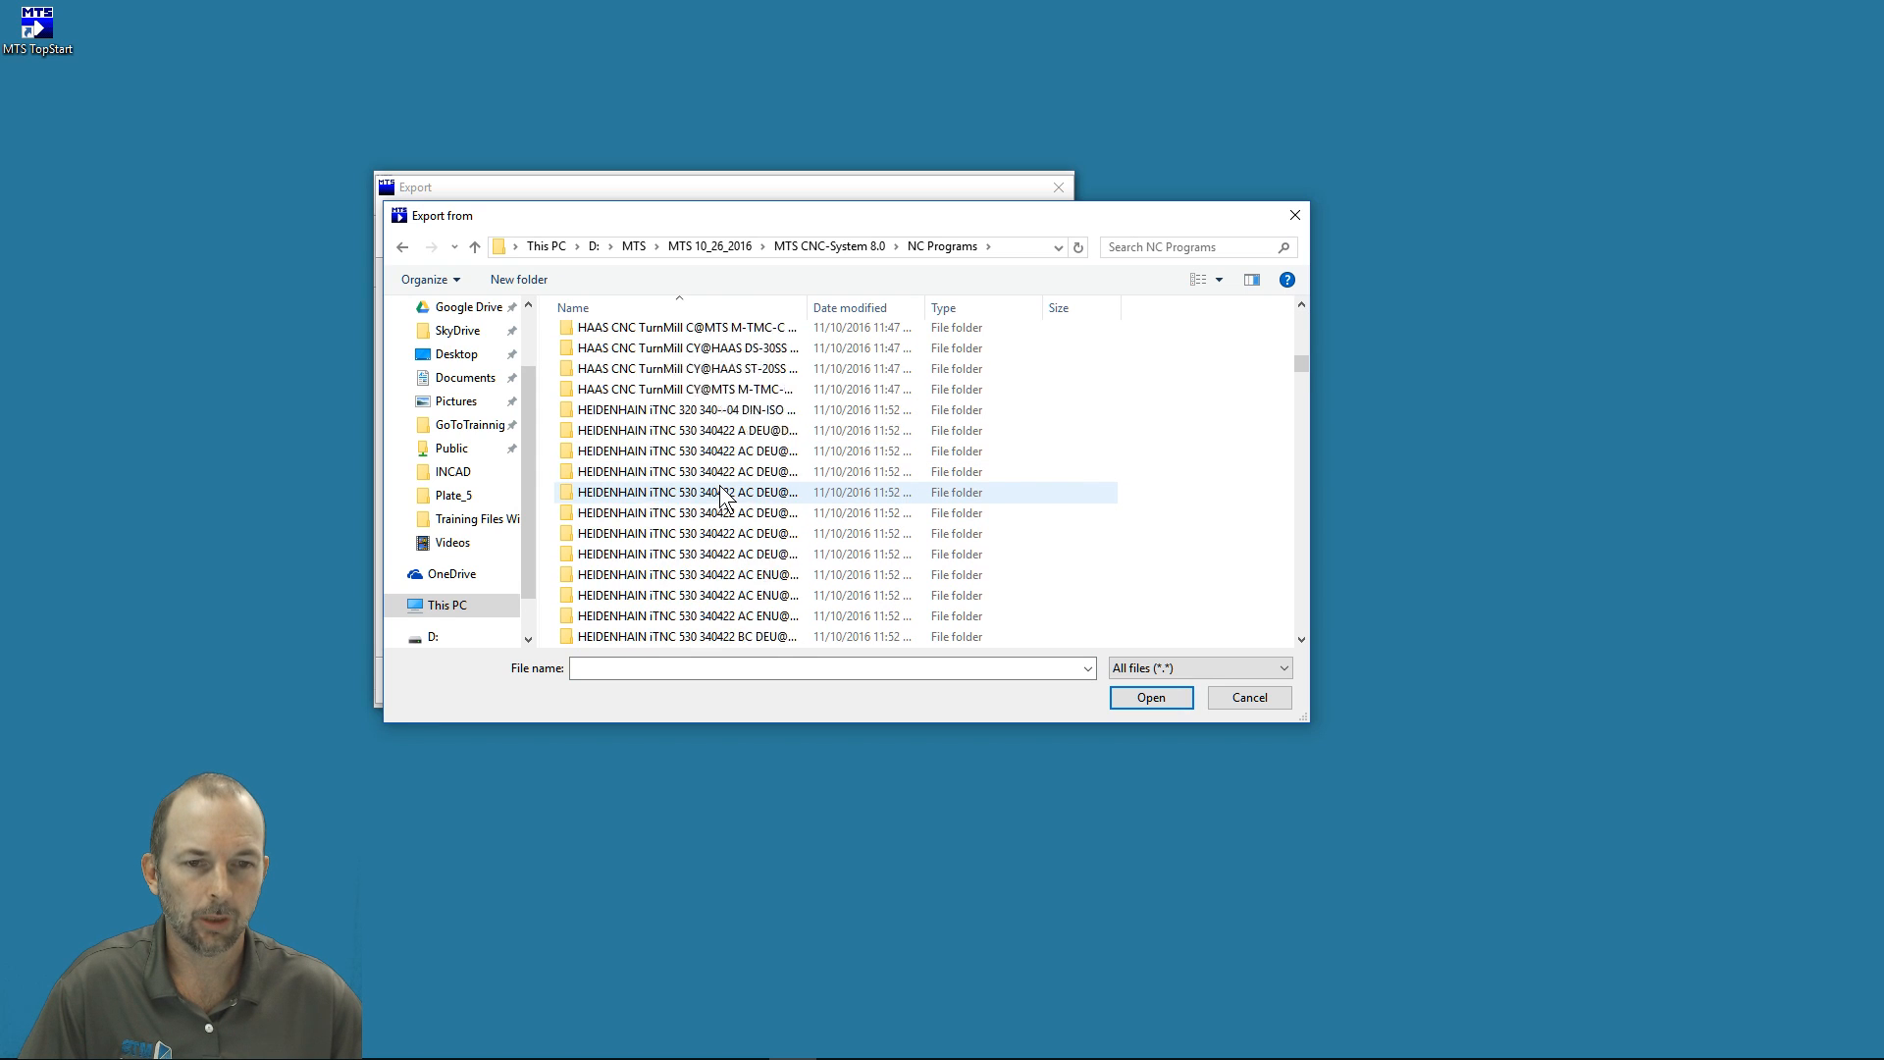
scroll(723, 495, up, 3)
scroll(713, 478, up, 2)
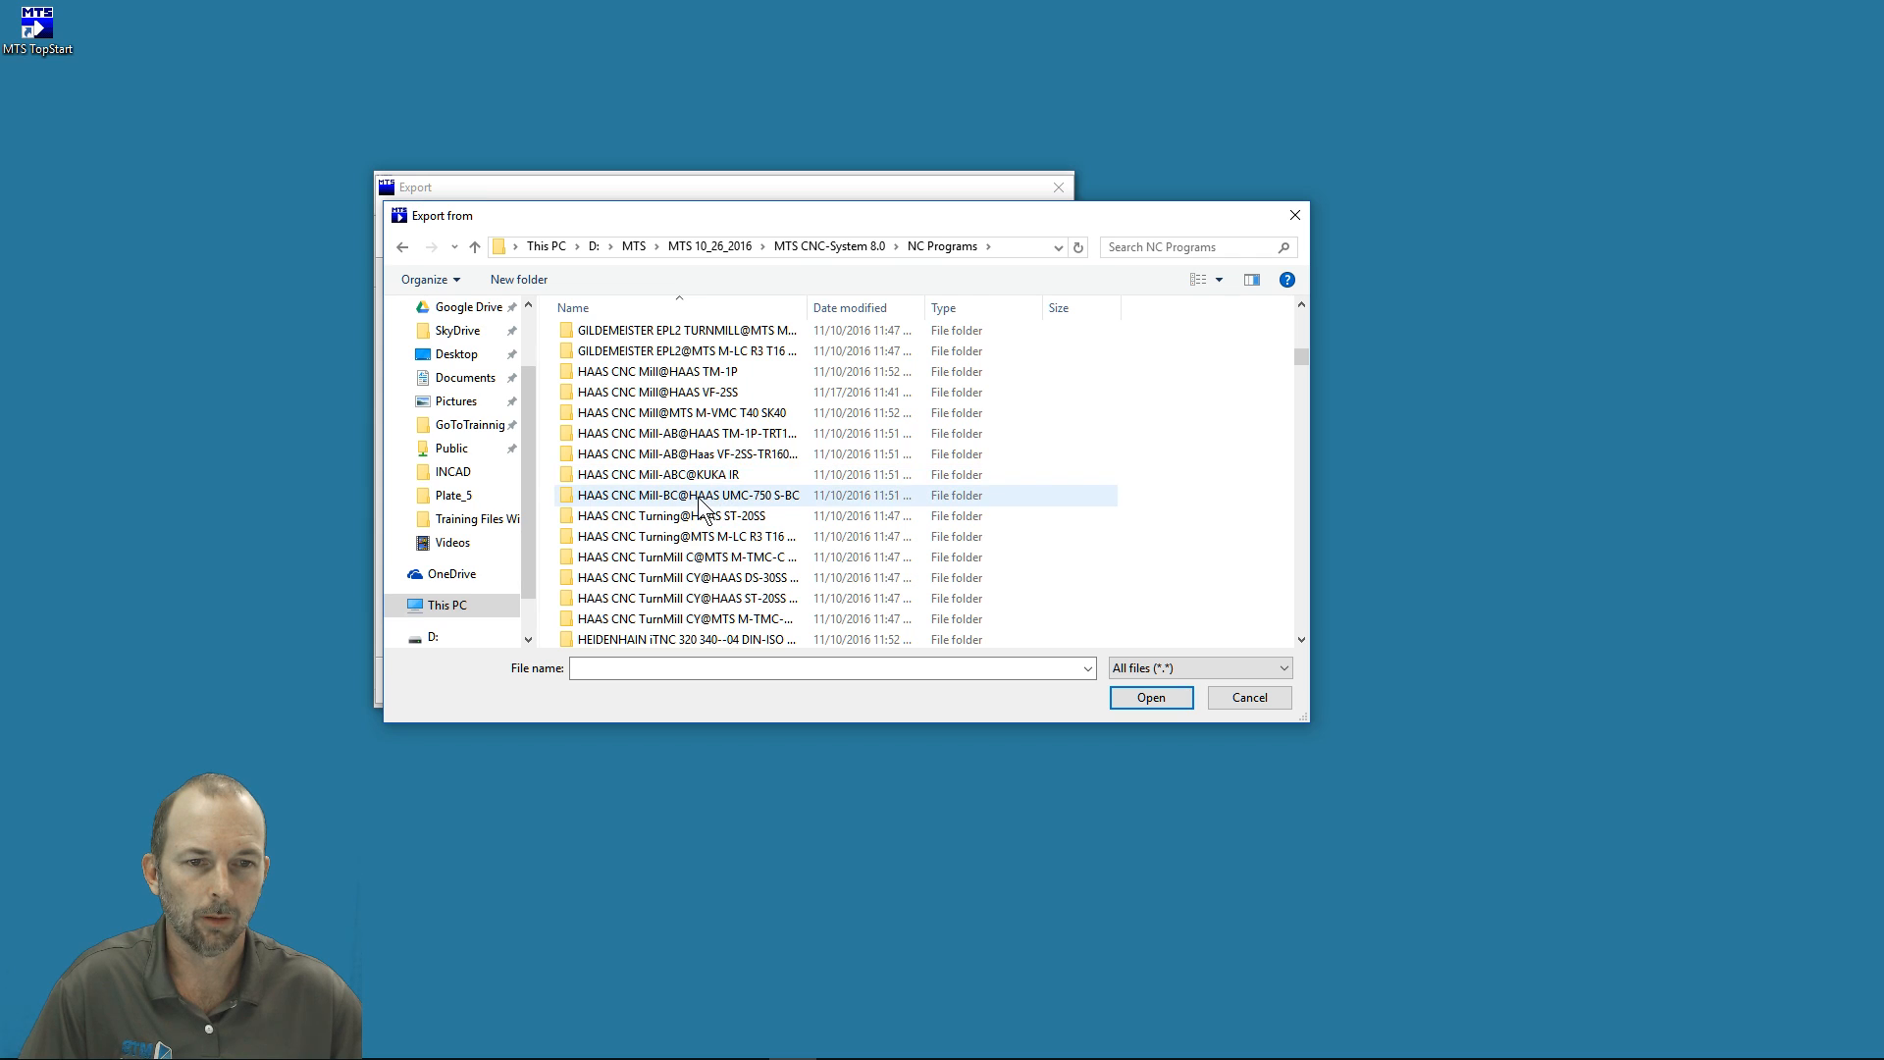
double_click(699, 392)
scroll(683, 442, down, 1)
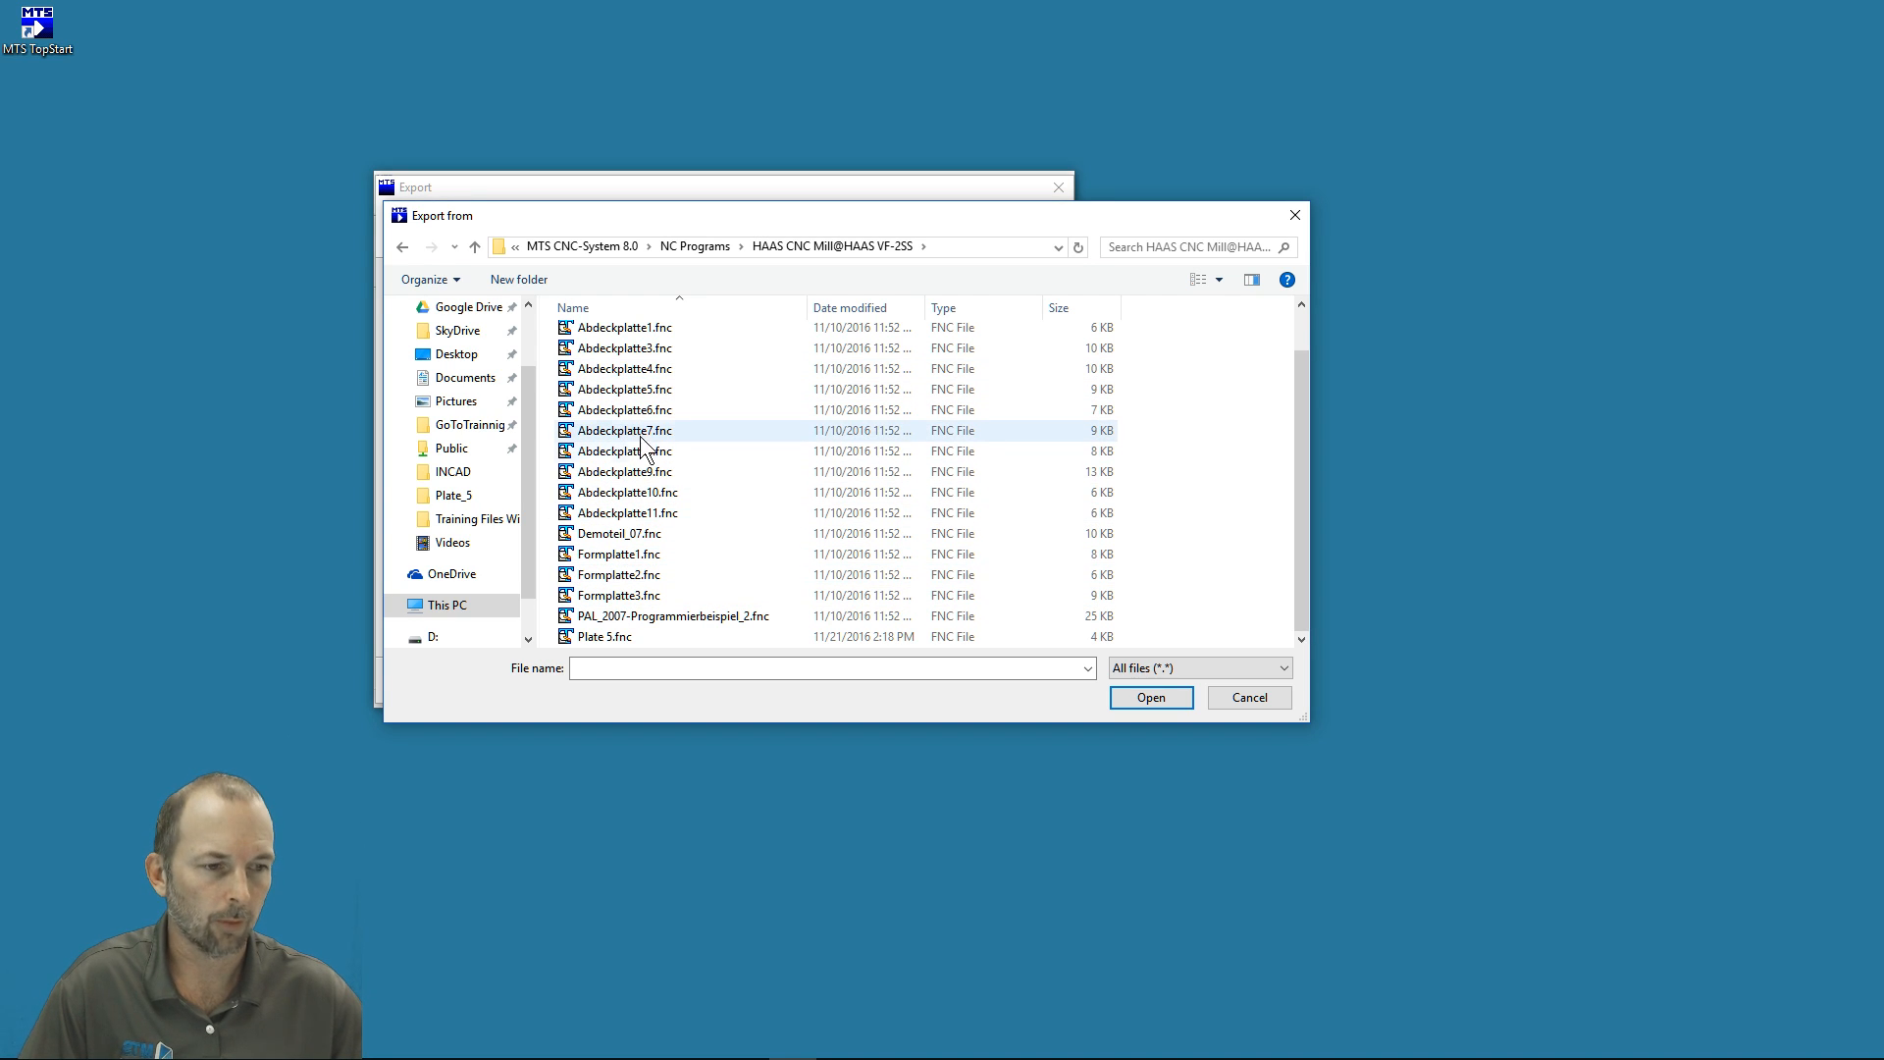
click(1250, 697)
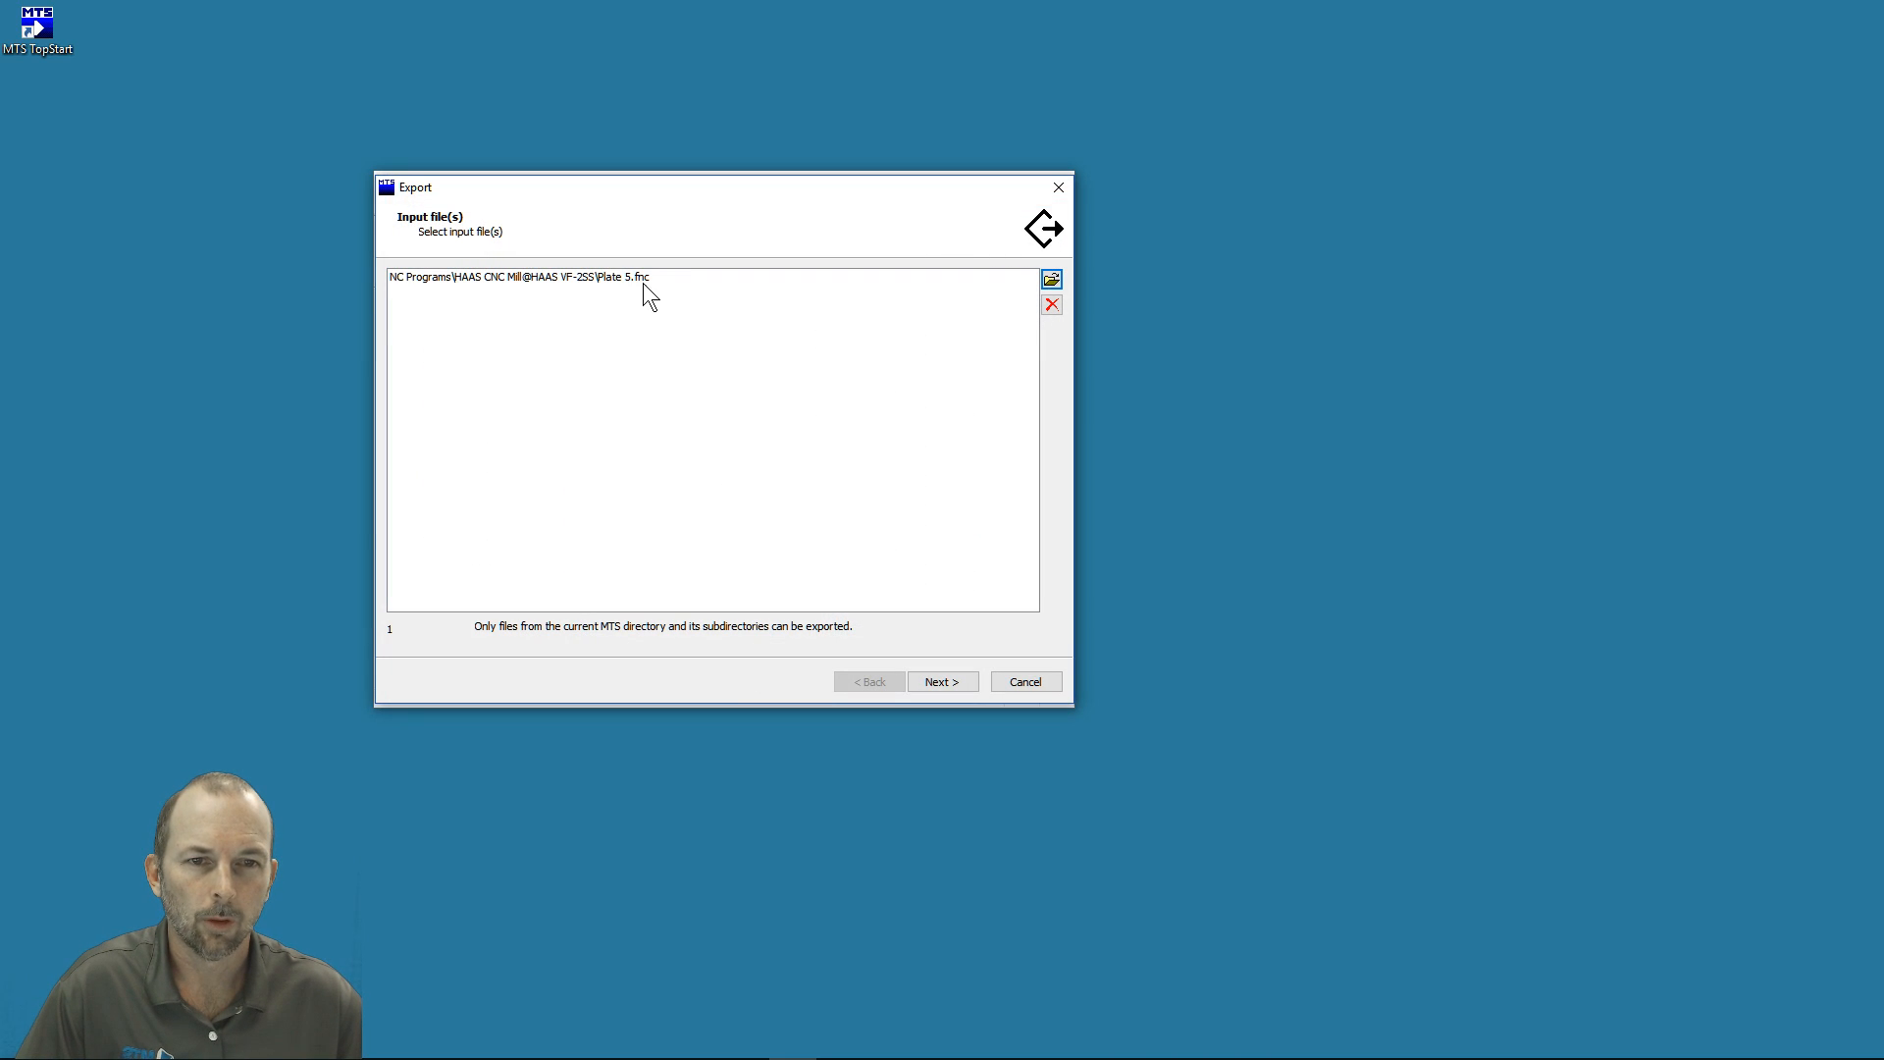
- Export Plate 5.fnc with all its linked documents and the flat end mill to the Desktop as the archive Plate 5.nca
click(937, 684)
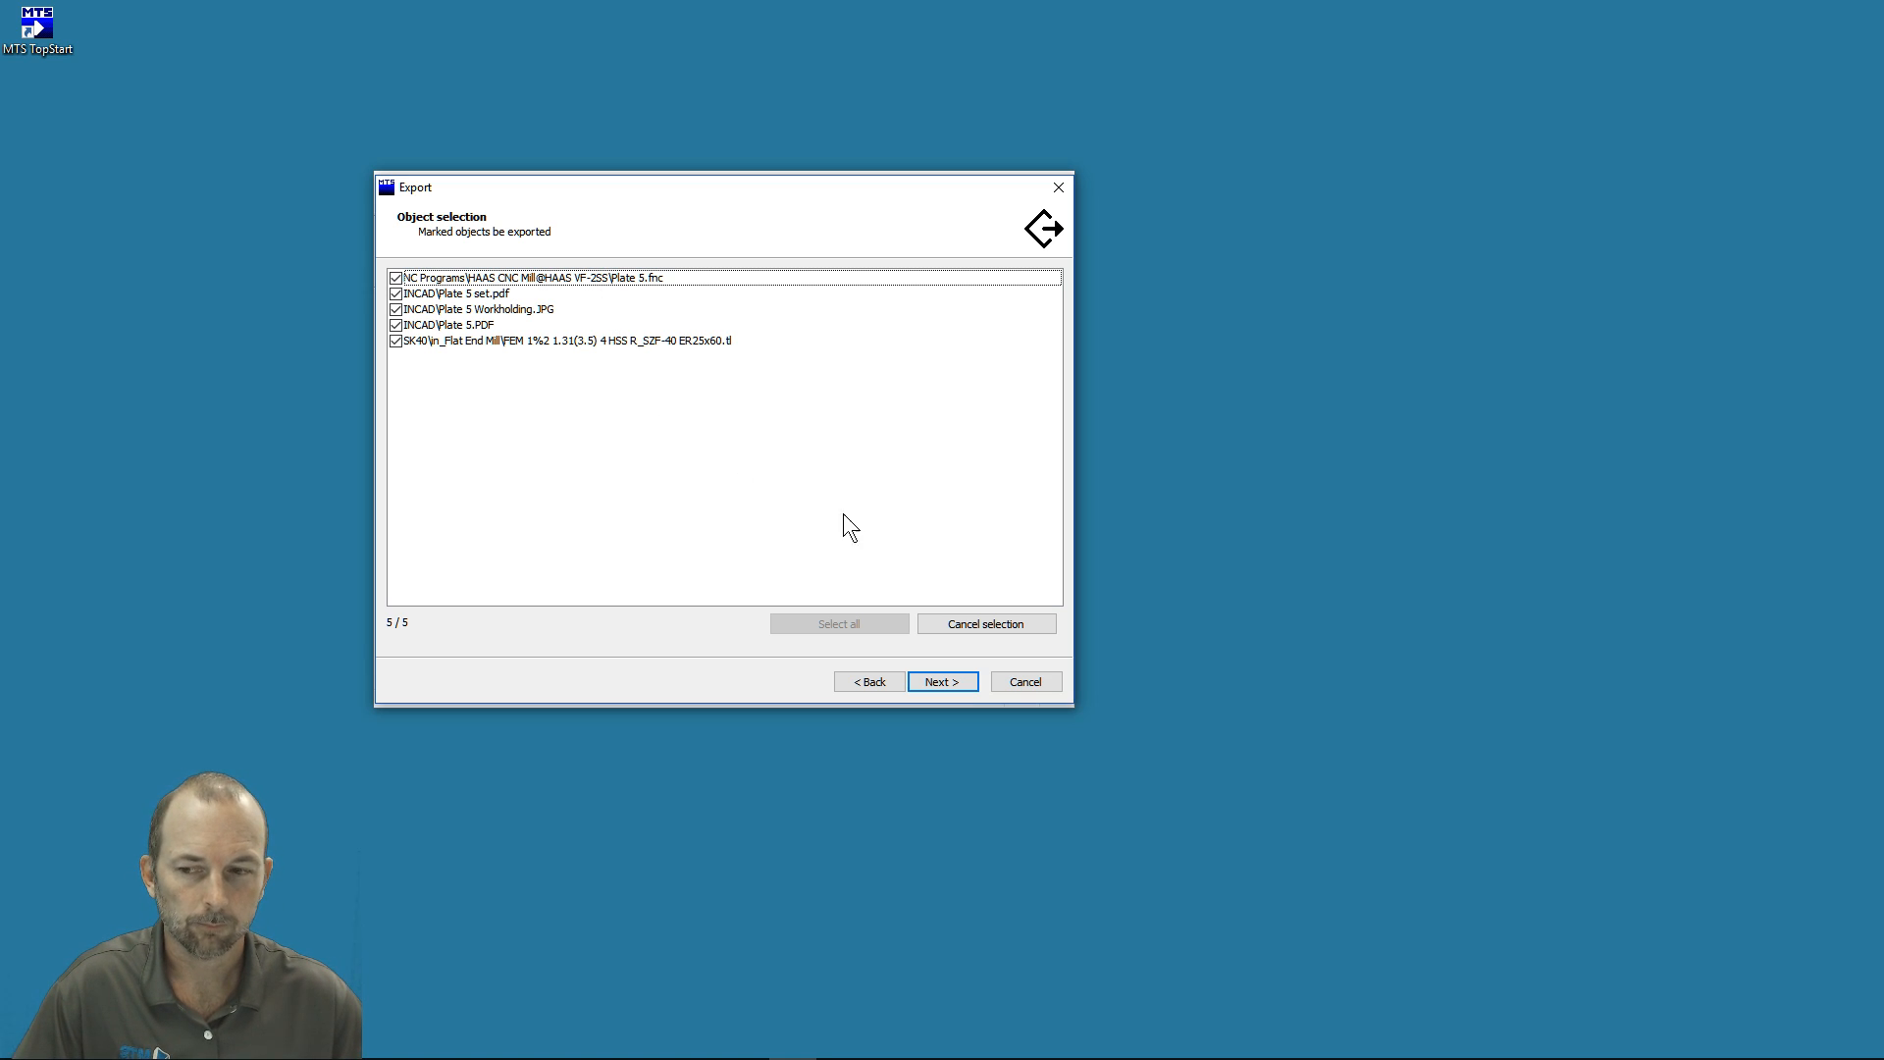
click(944, 682)
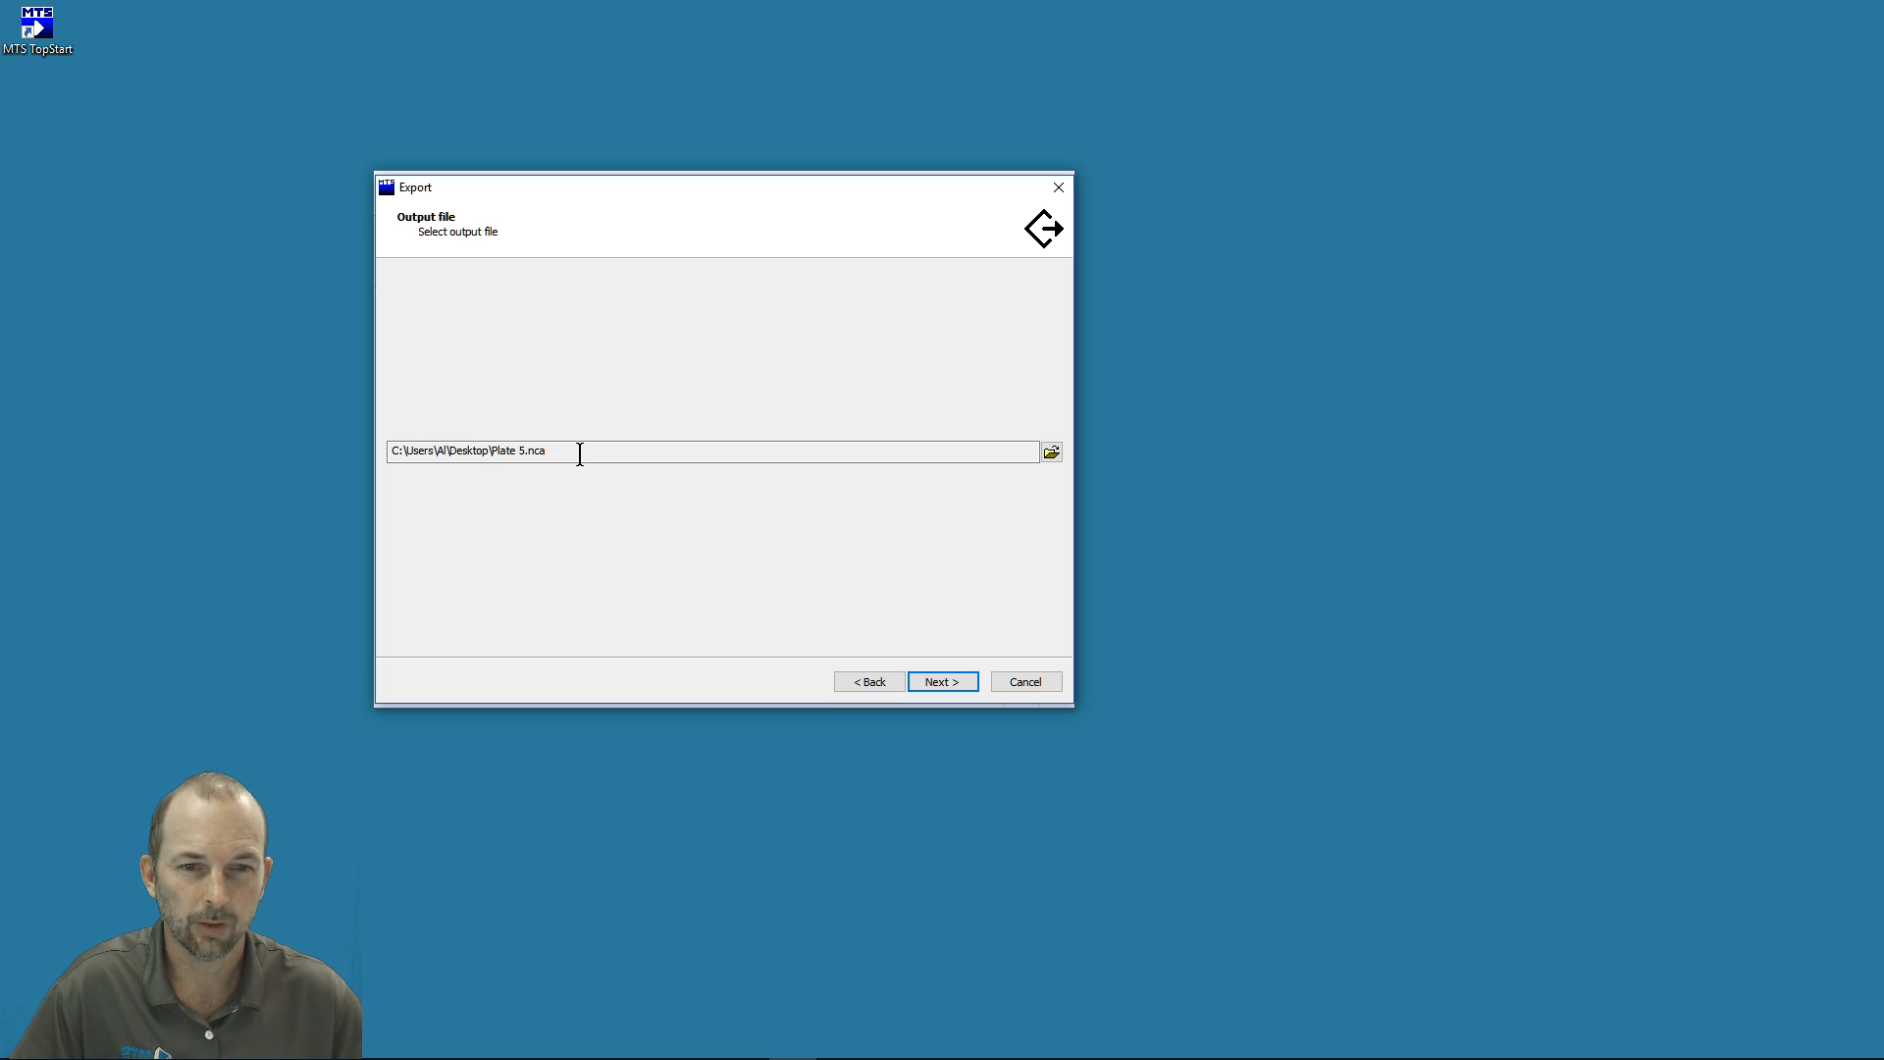
click(1051, 453)
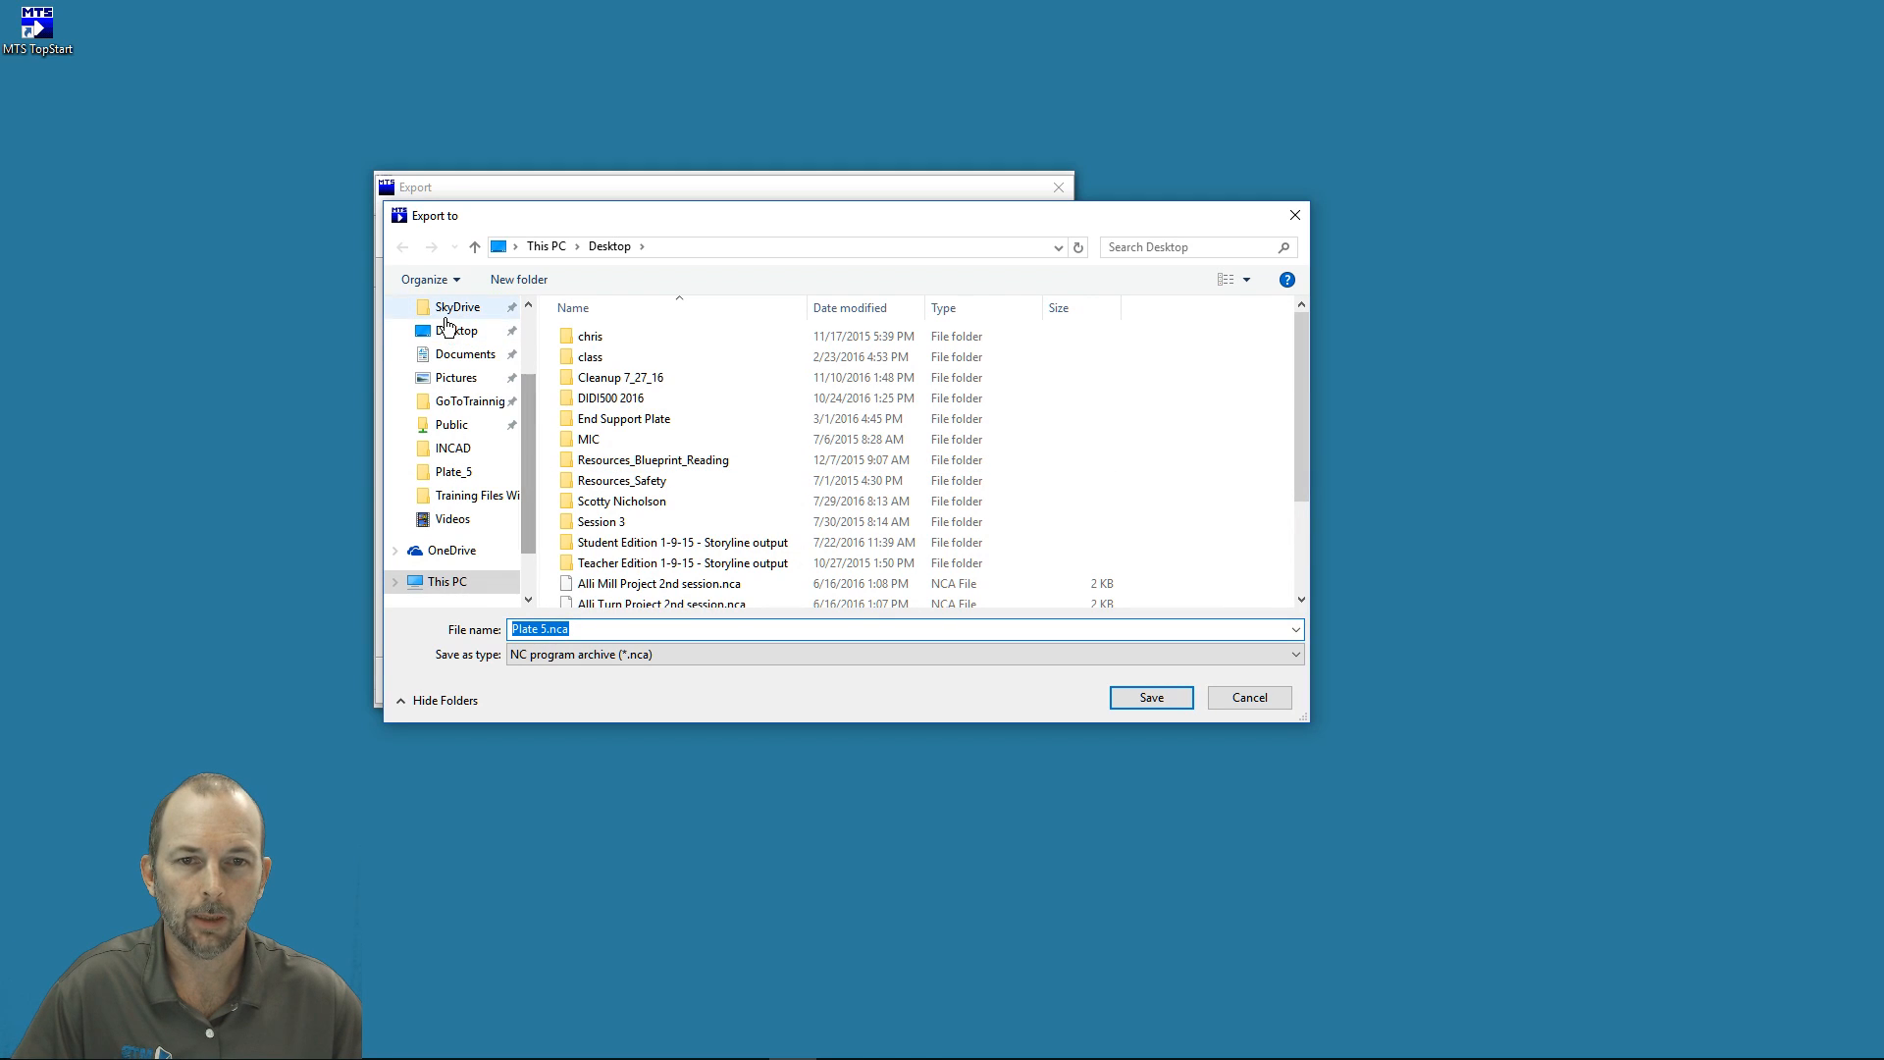
click(453, 338)
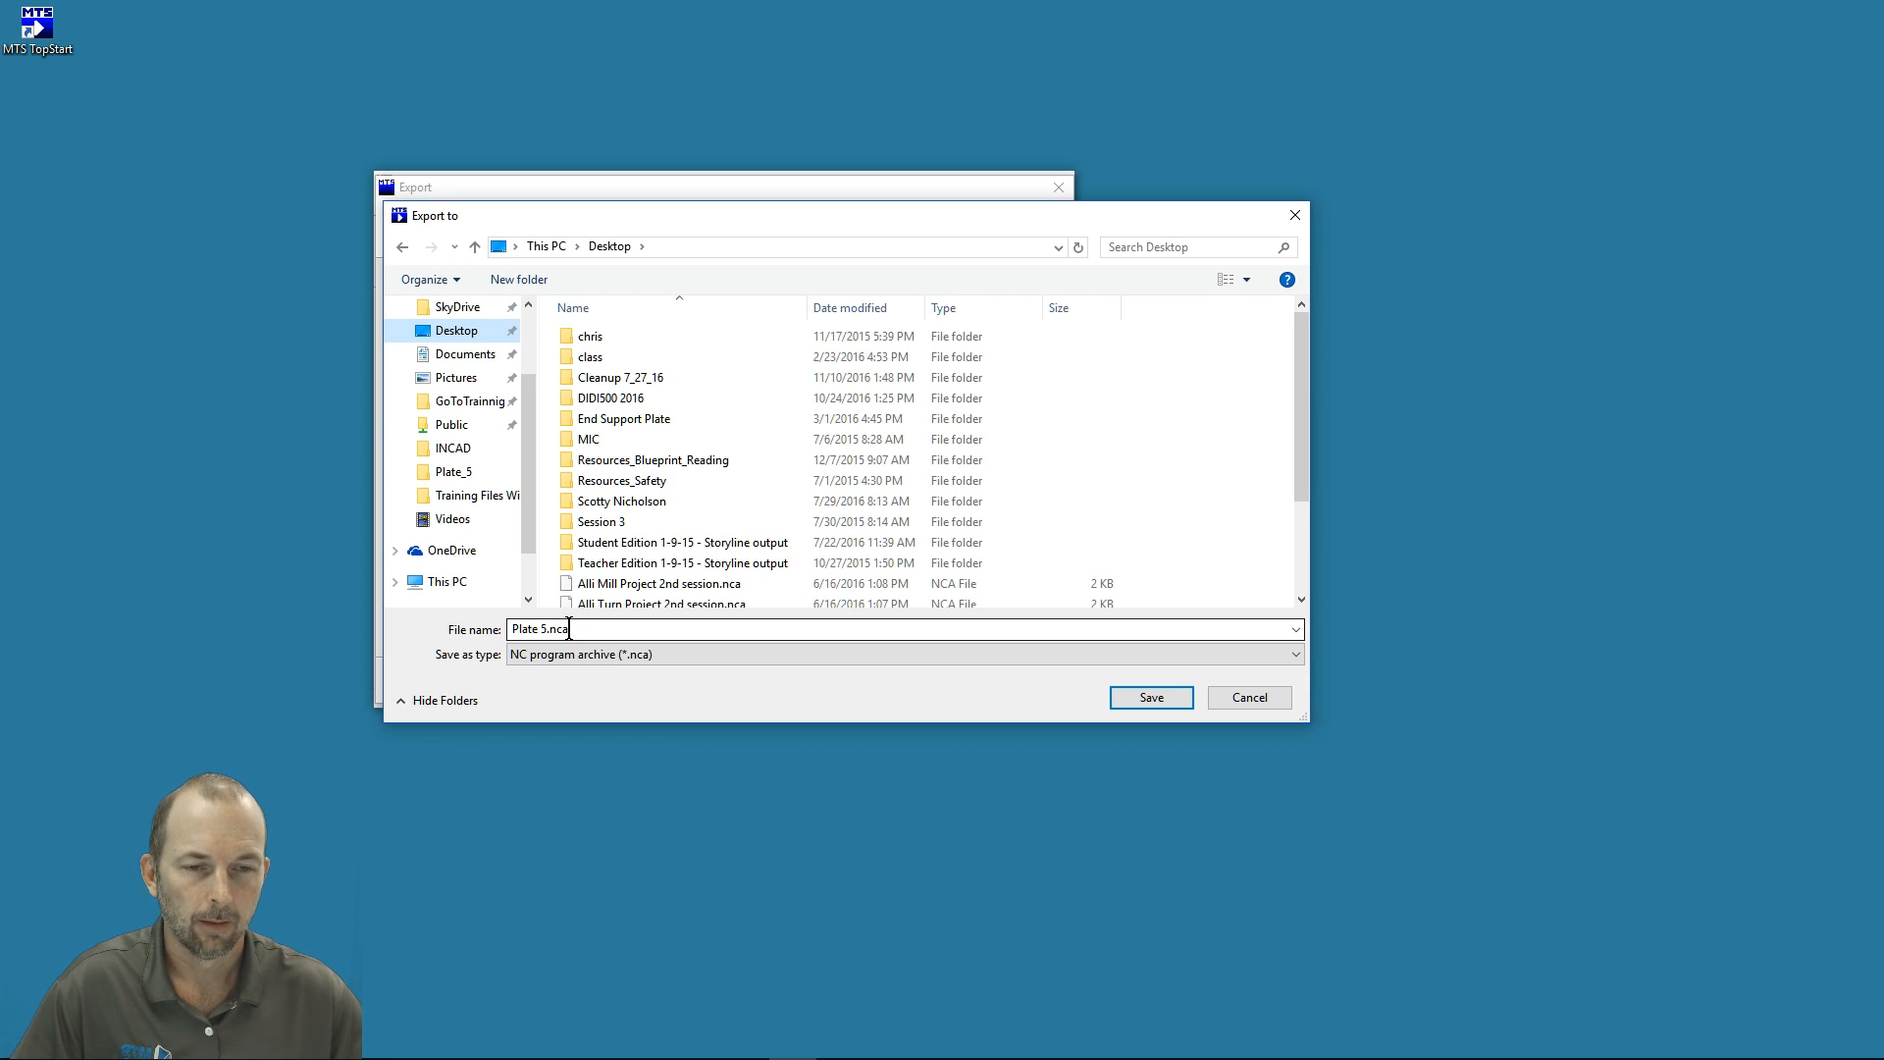
click(1151, 697)
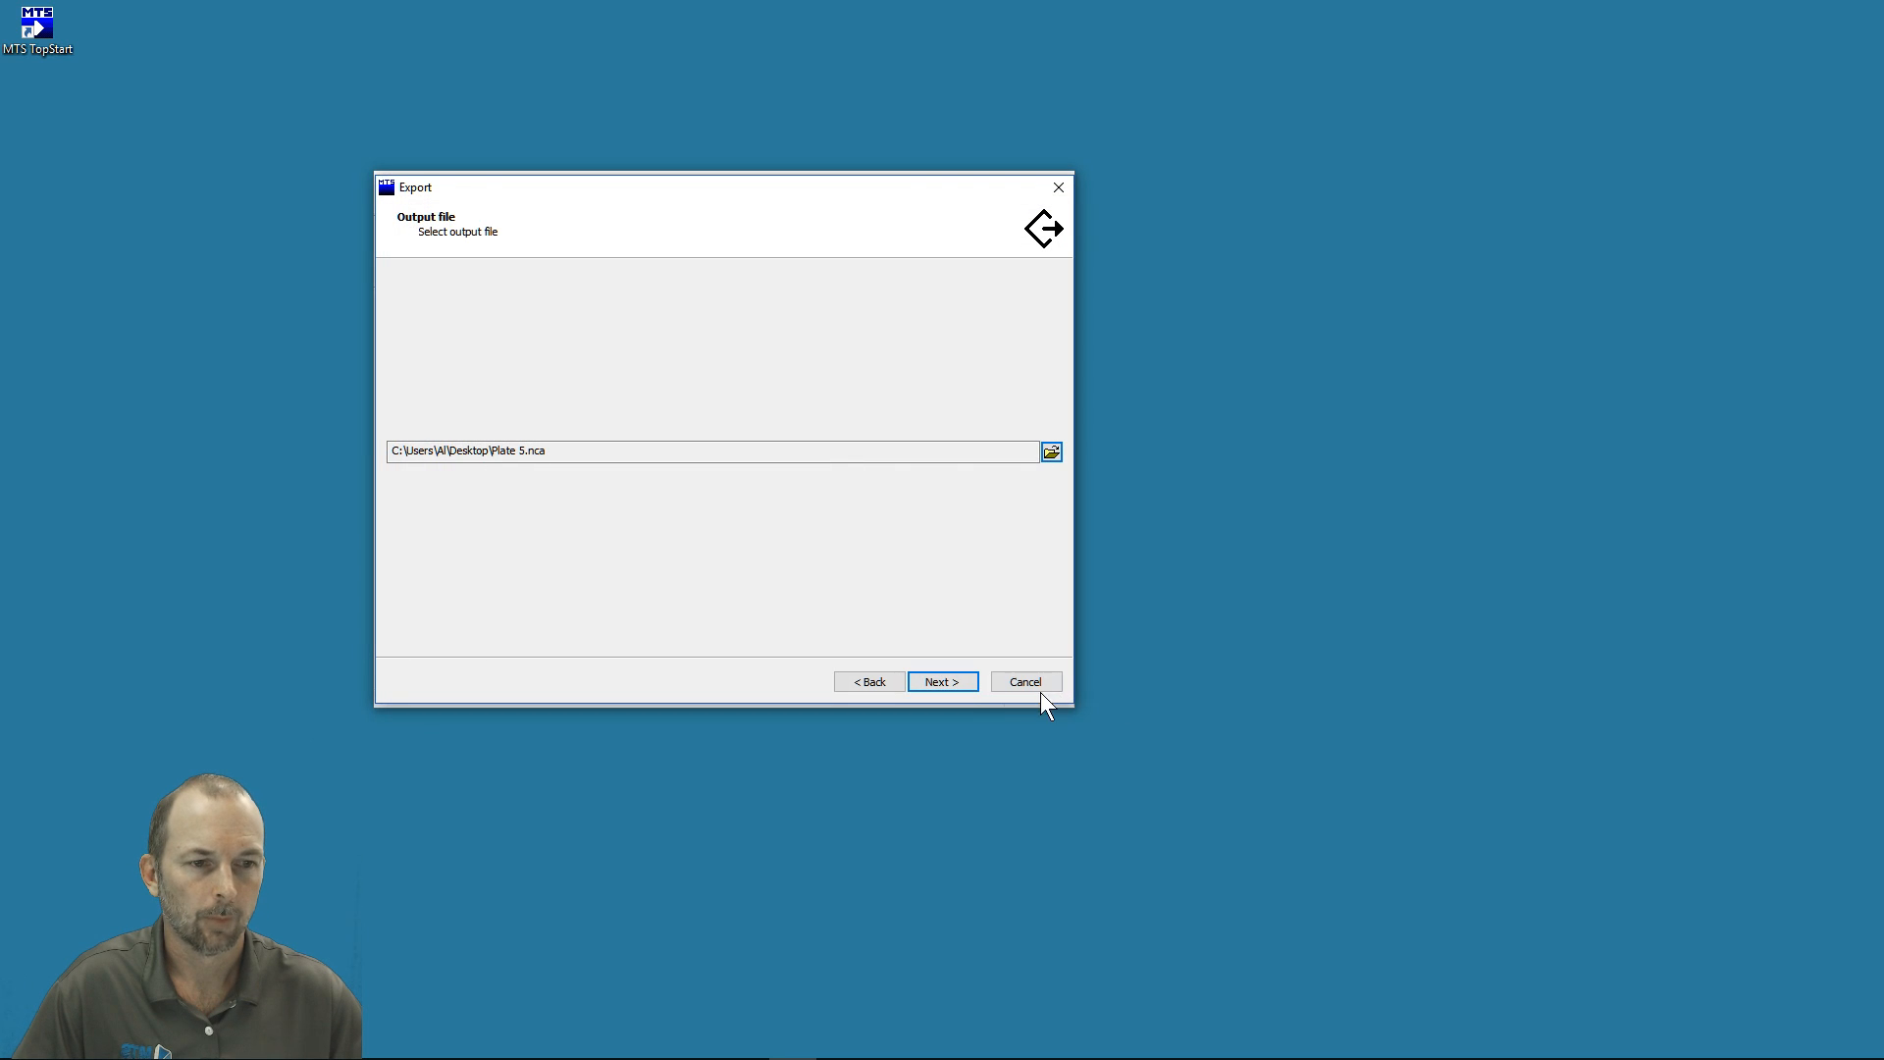
click(942, 682)
click(942, 682)
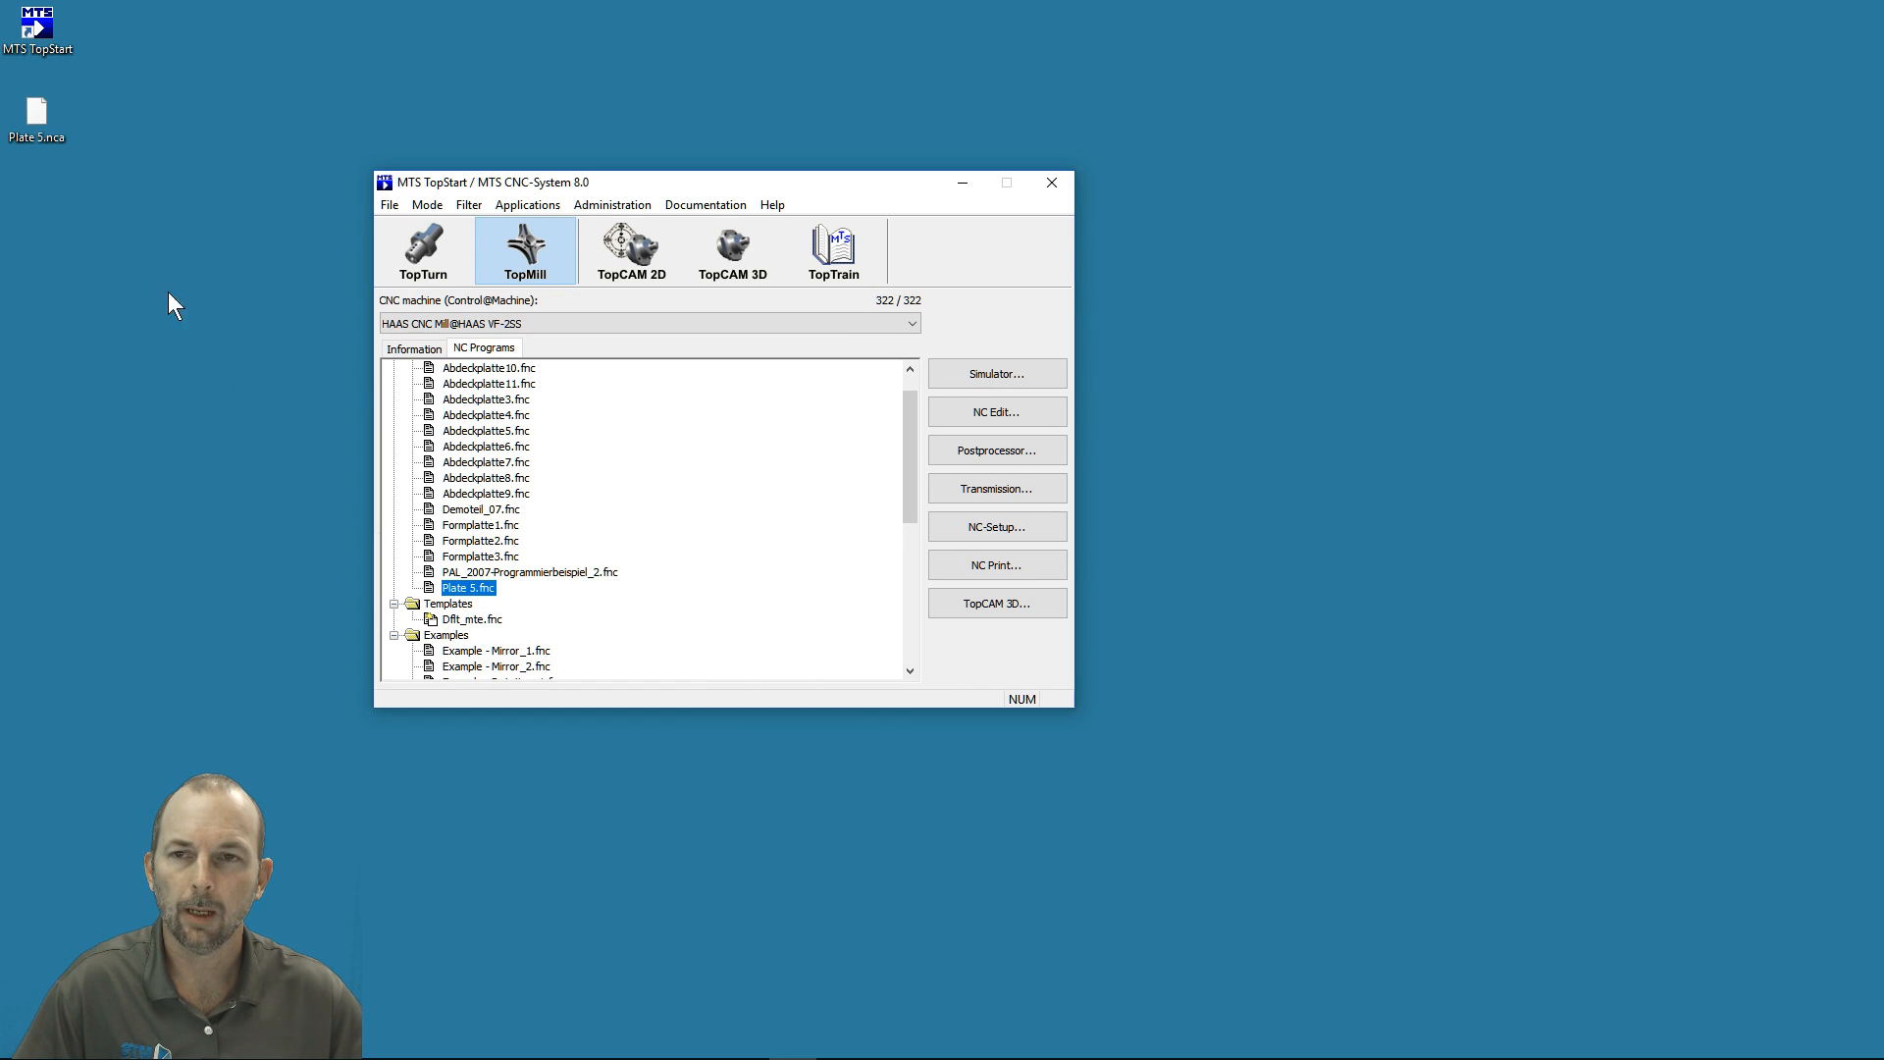
- Select the exported Plate 5.nca on the desktop and shift the MTS TopStart window slightly farther from it
click(40, 122)
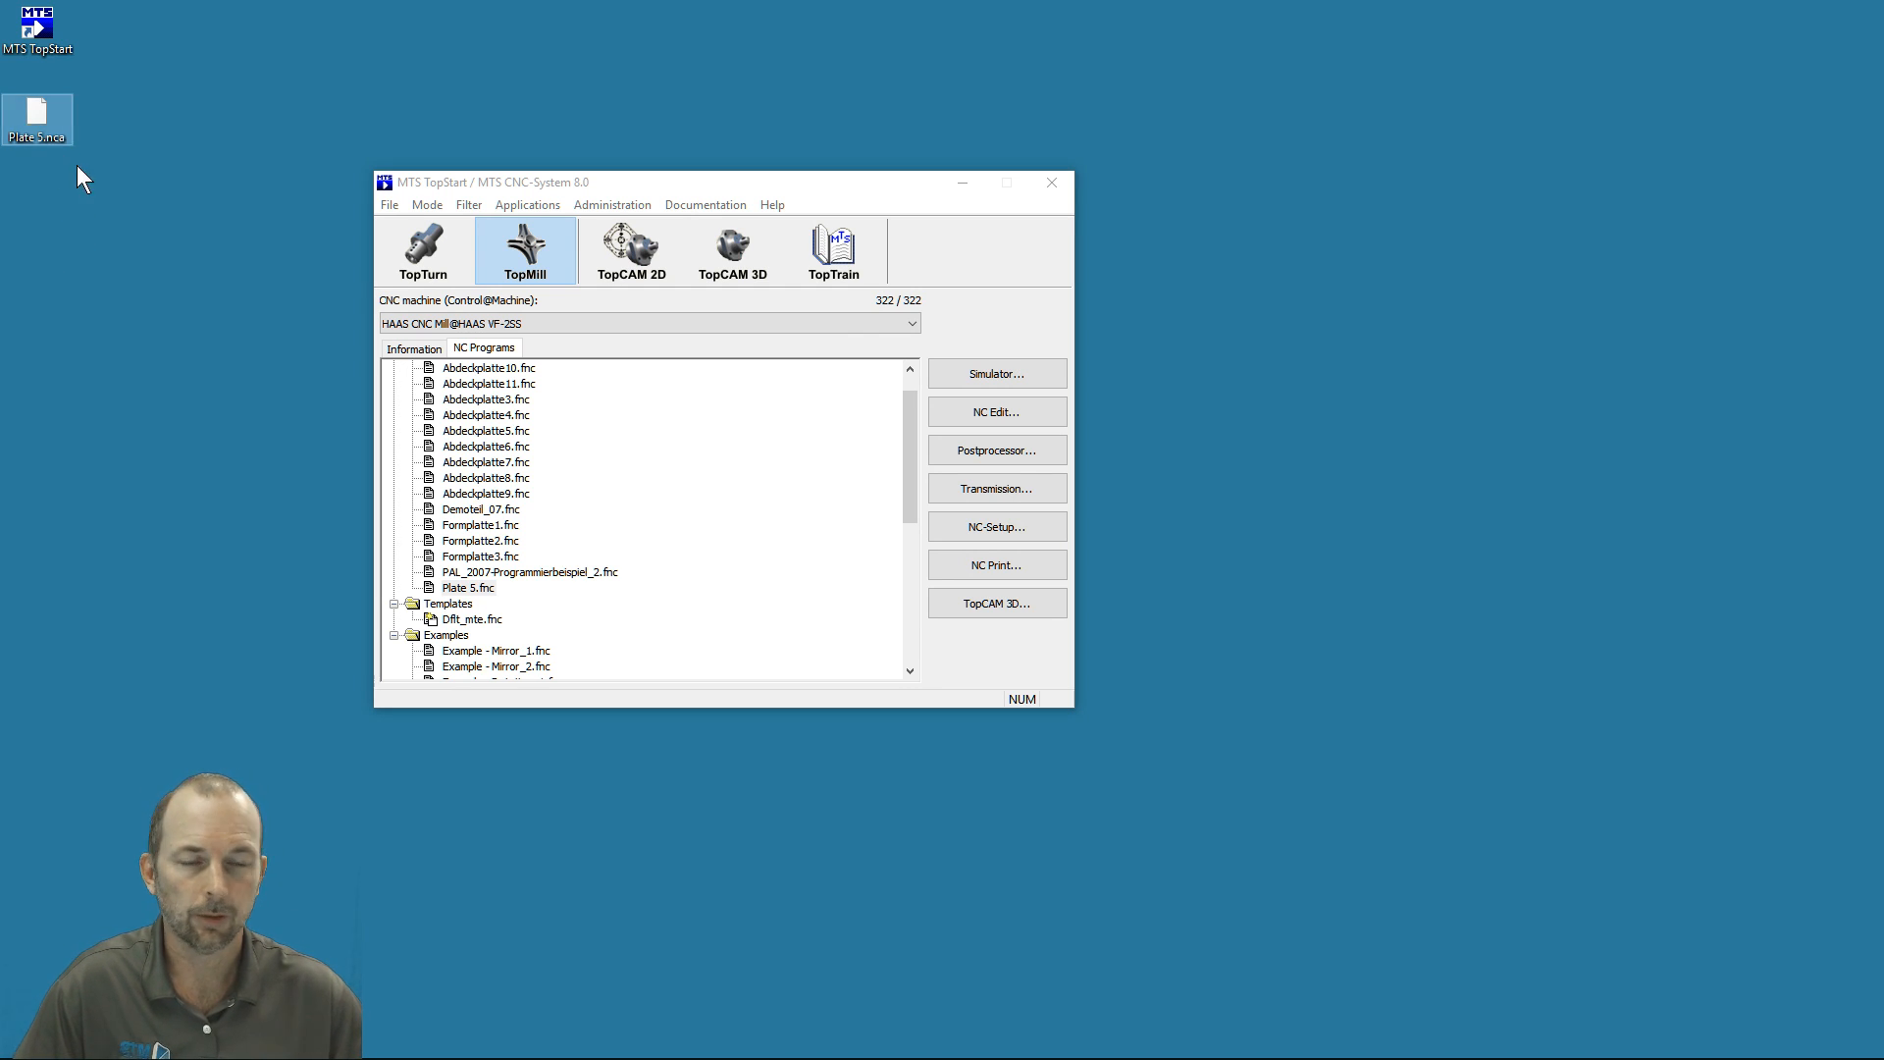
click(722, 180)
drag(722, 179, 823, 179)
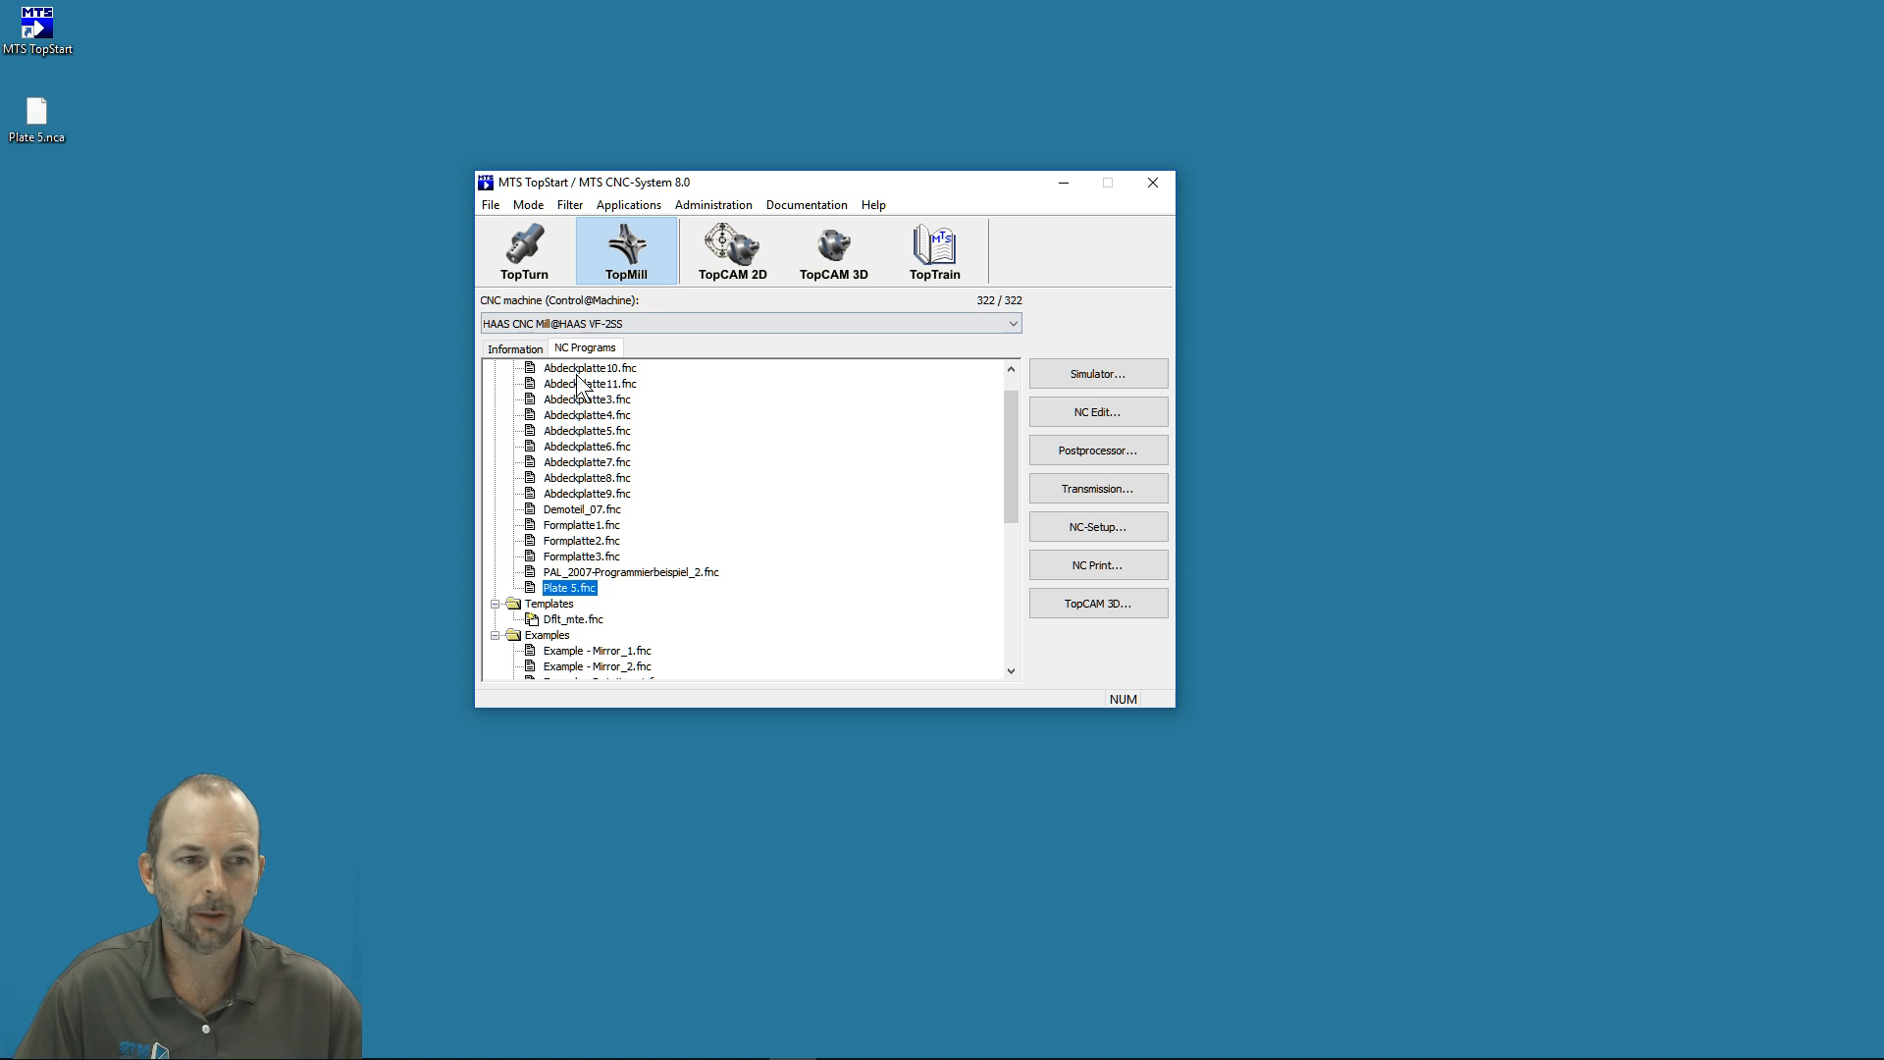
- Open File Explorer and browse from INCAD up to D:\MTS, into MTS 10_26_2016 and its MTS CNC-System 8.0 folder
mouse_move(913, 1055)
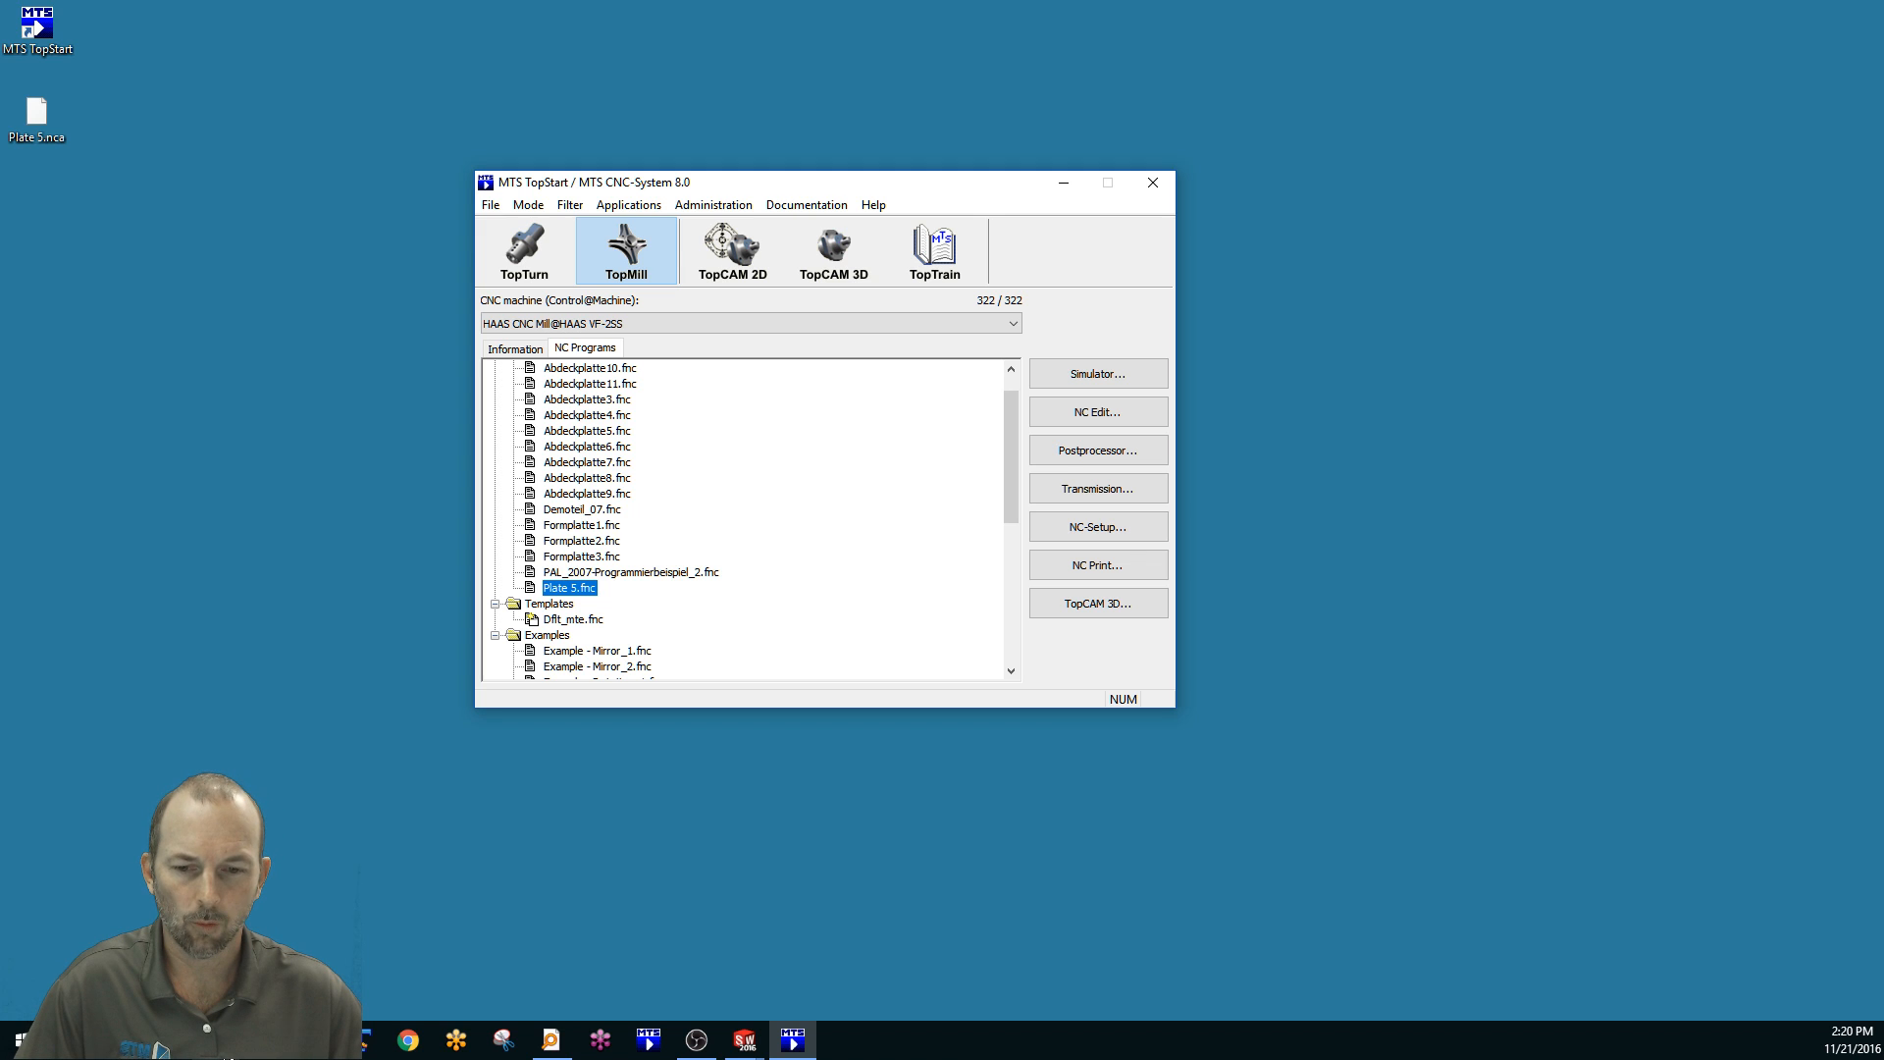
click(217, 1038)
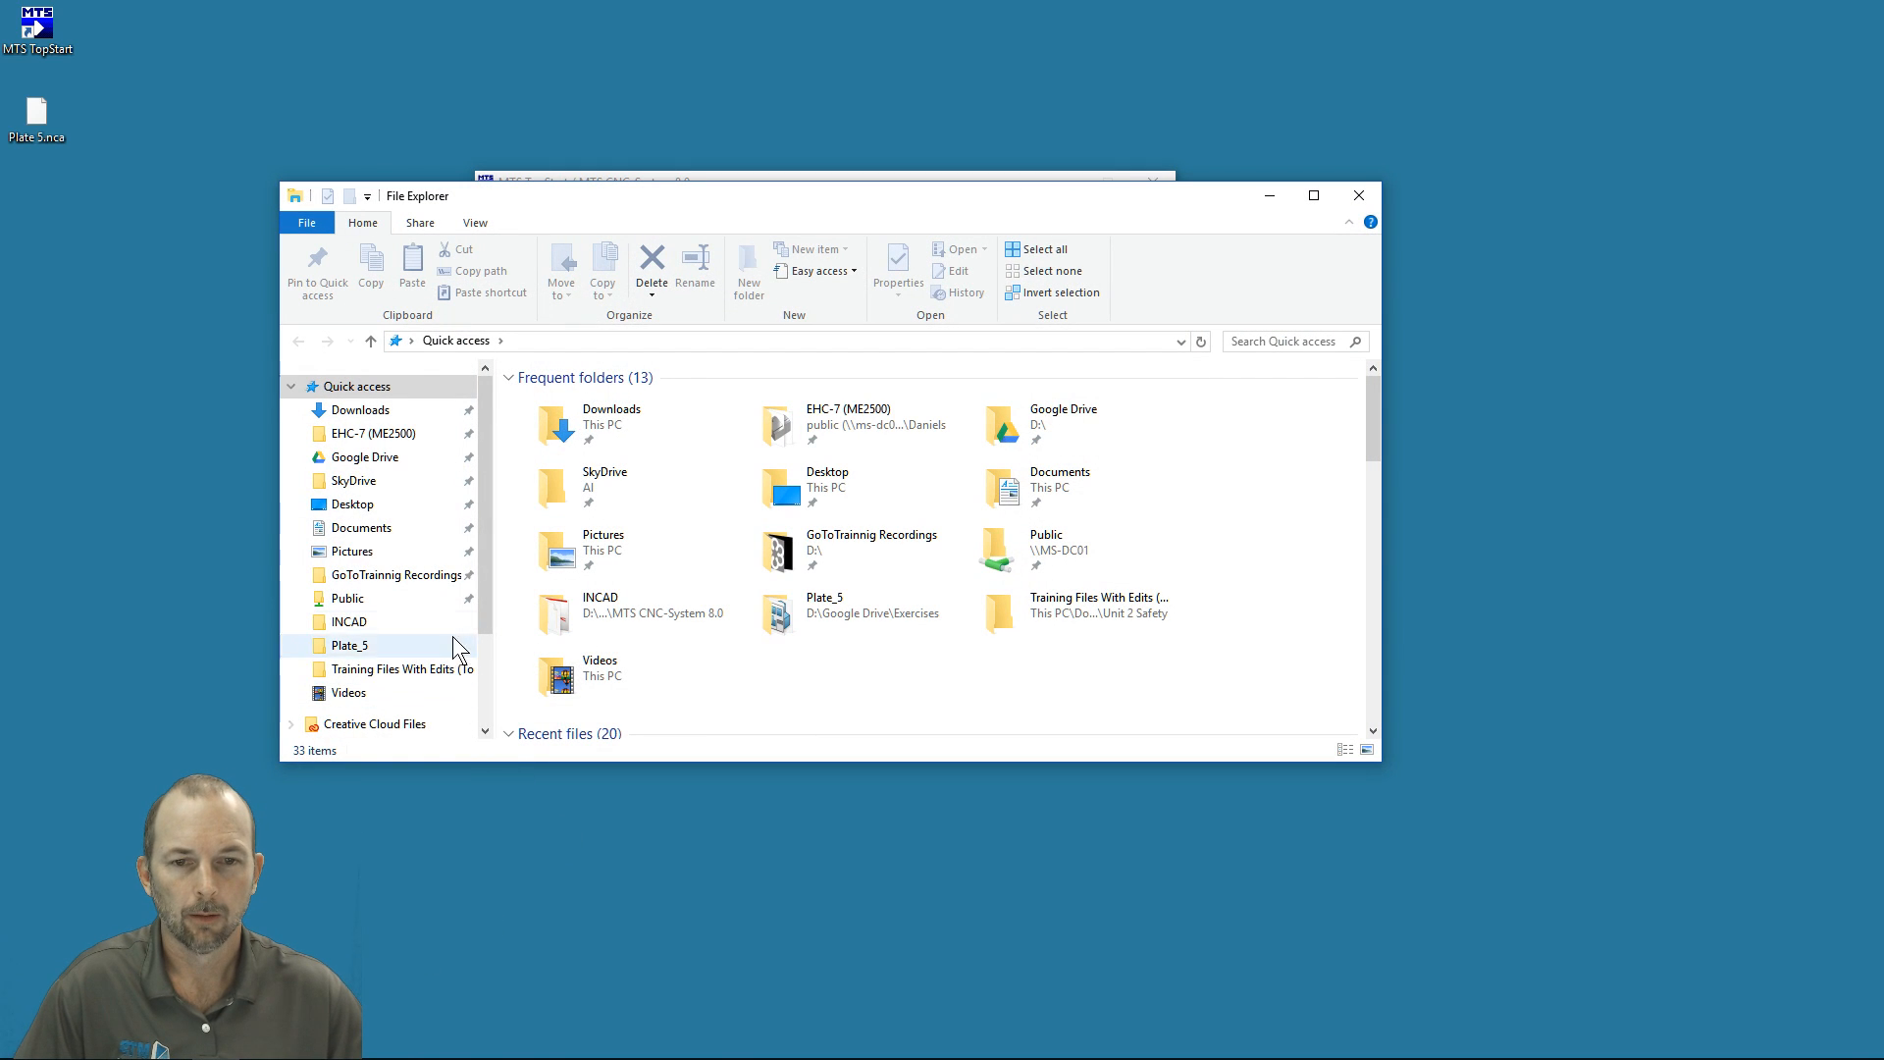
drag(482, 528, 490, 579)
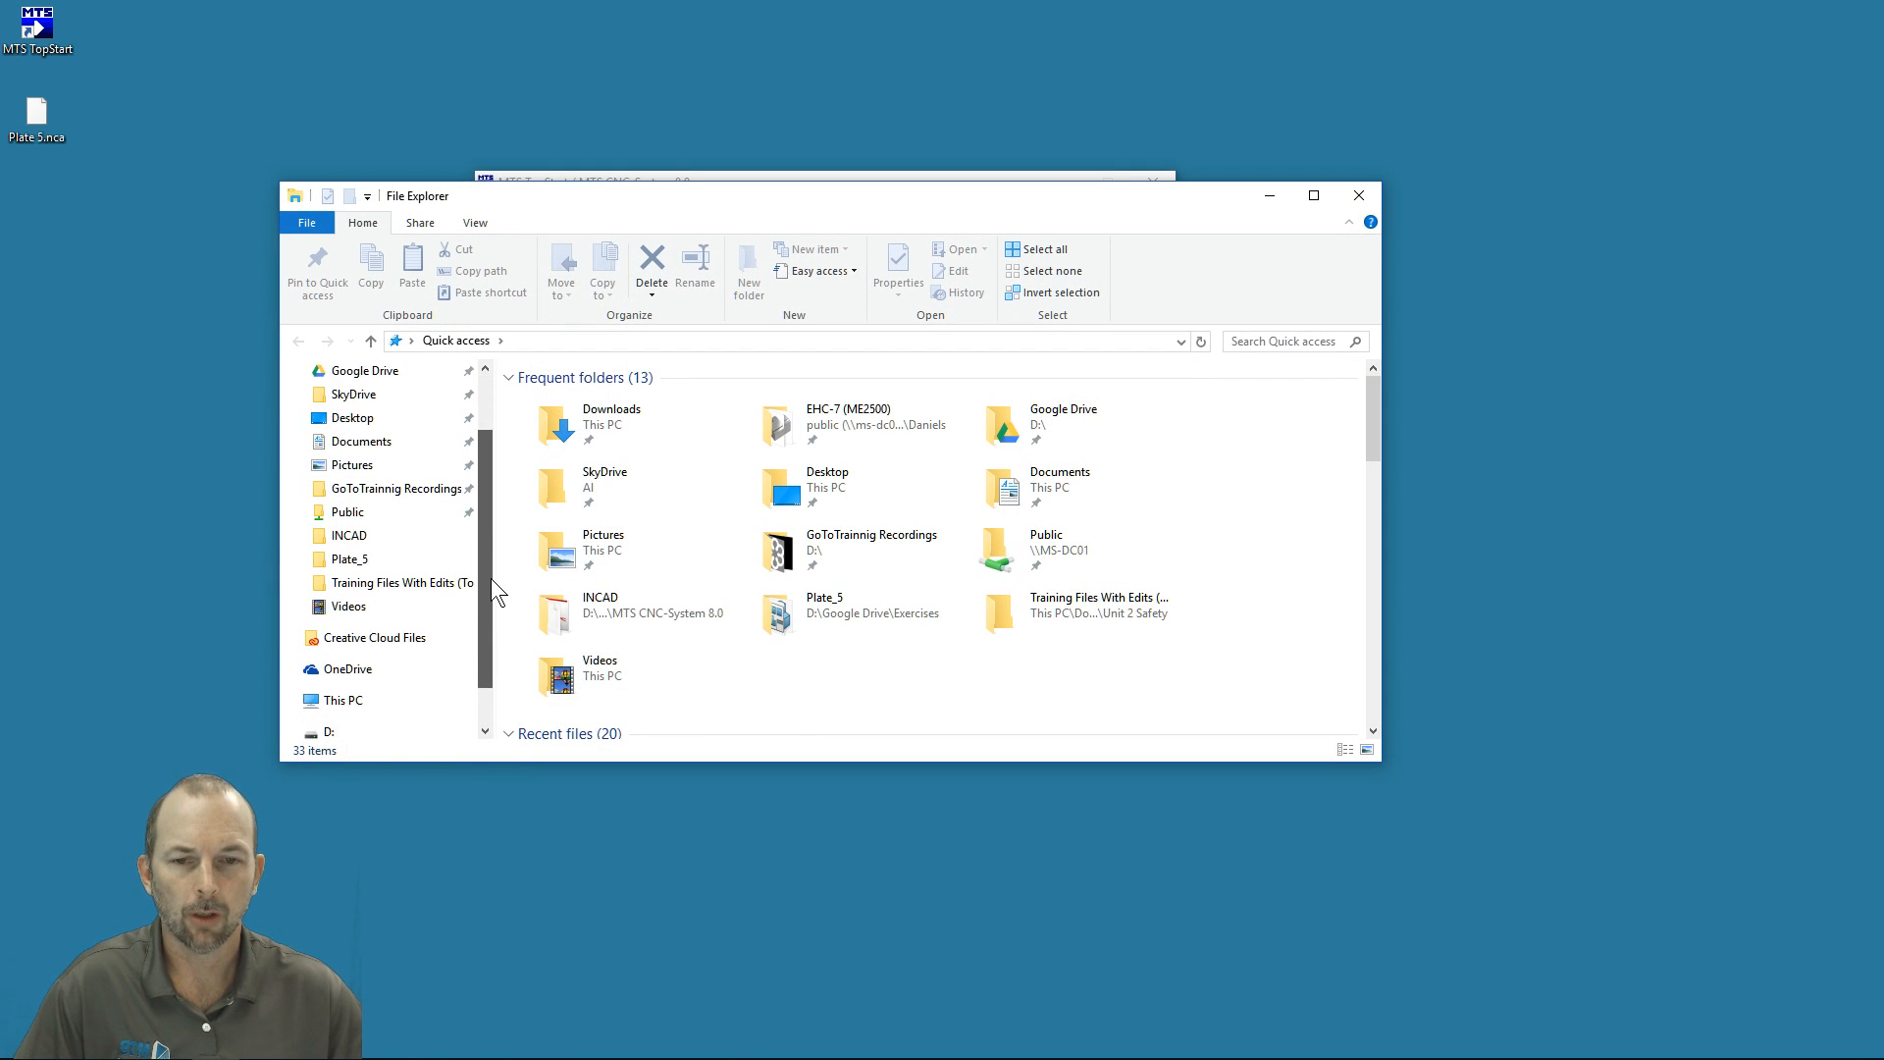
click(369, 543)
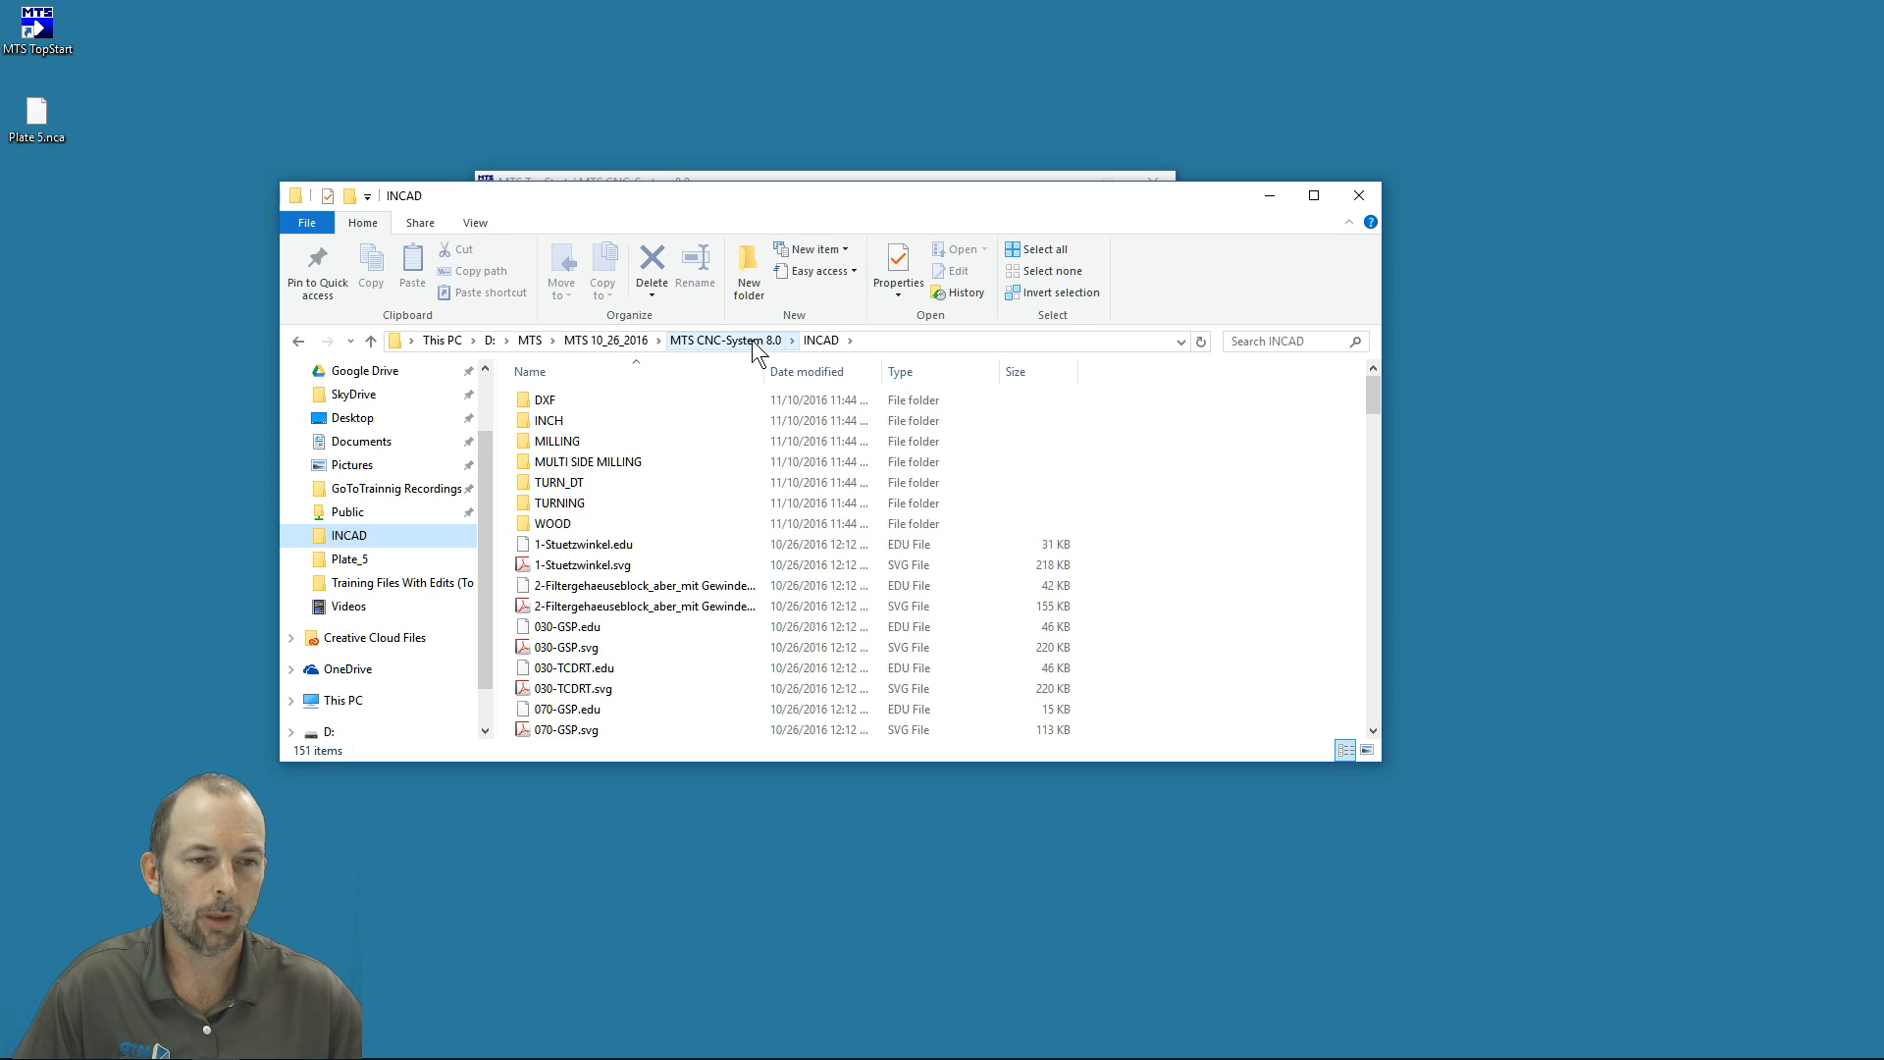
click(532, 343)
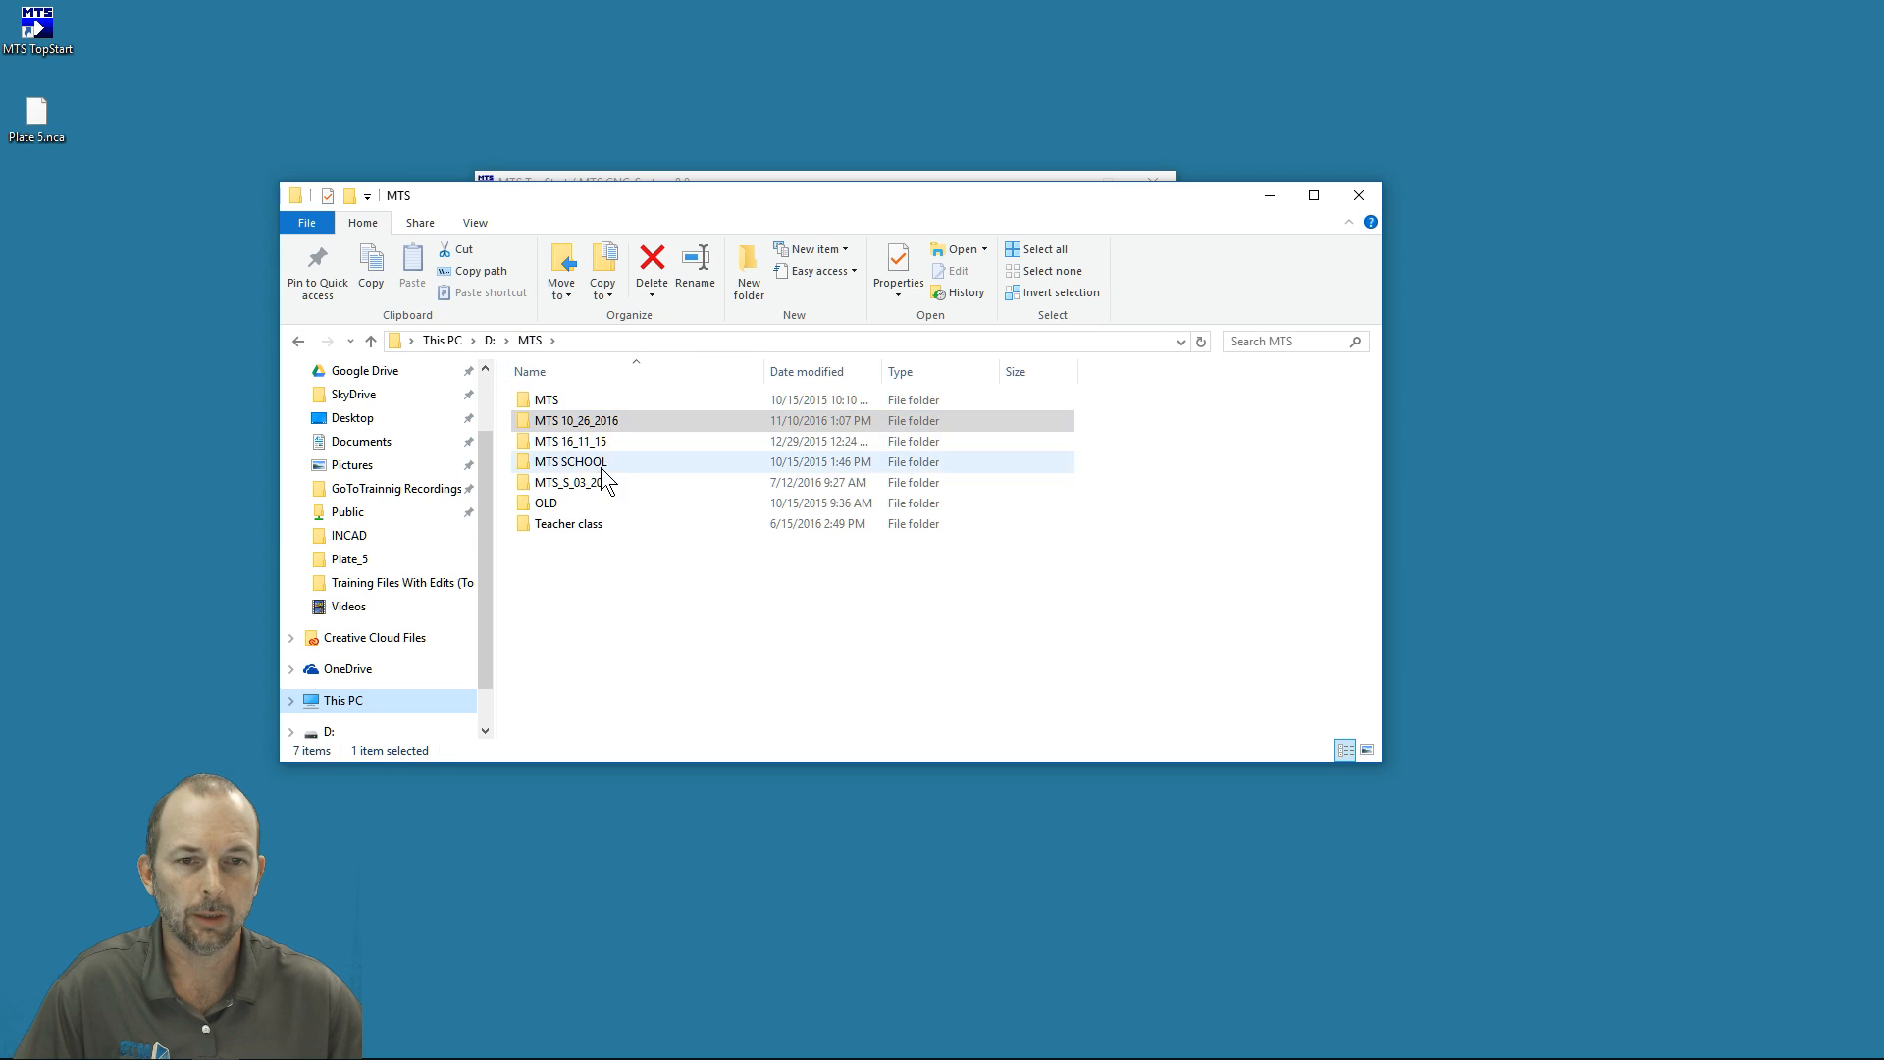
double_click(585, 422)
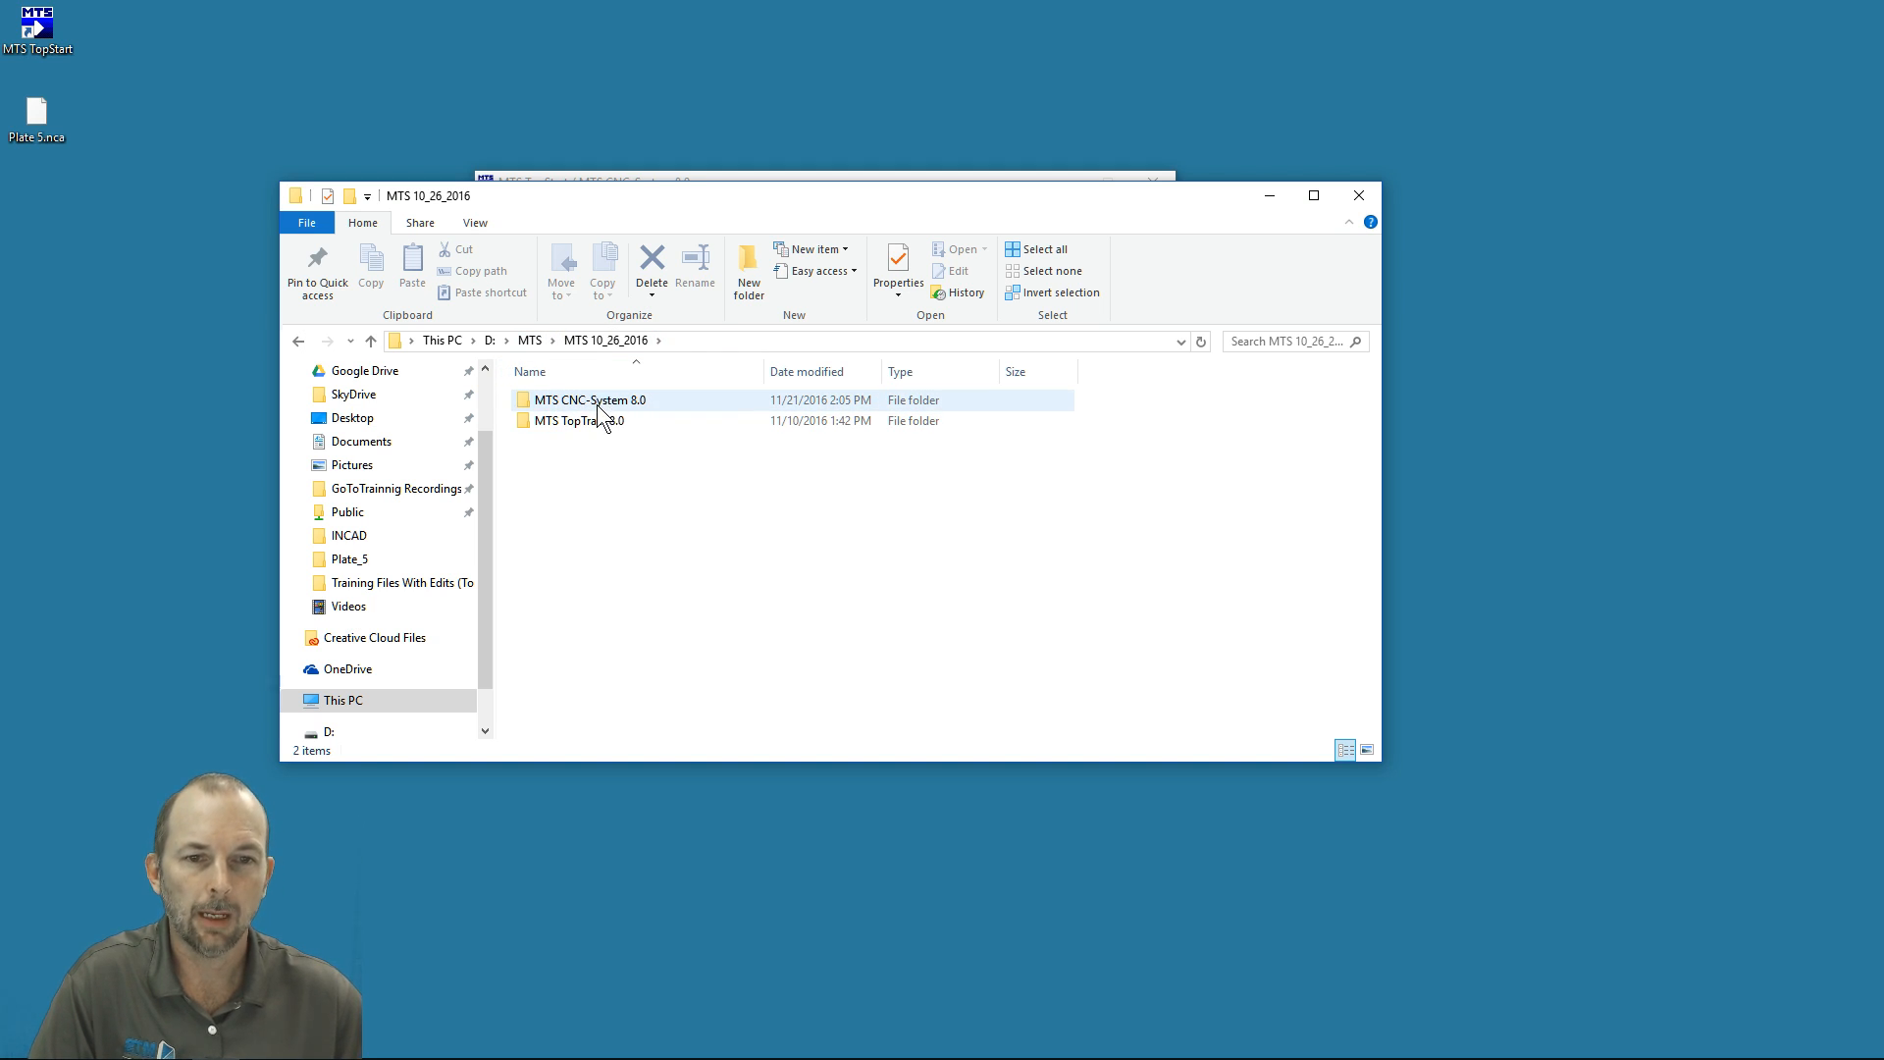
click(601, 401)
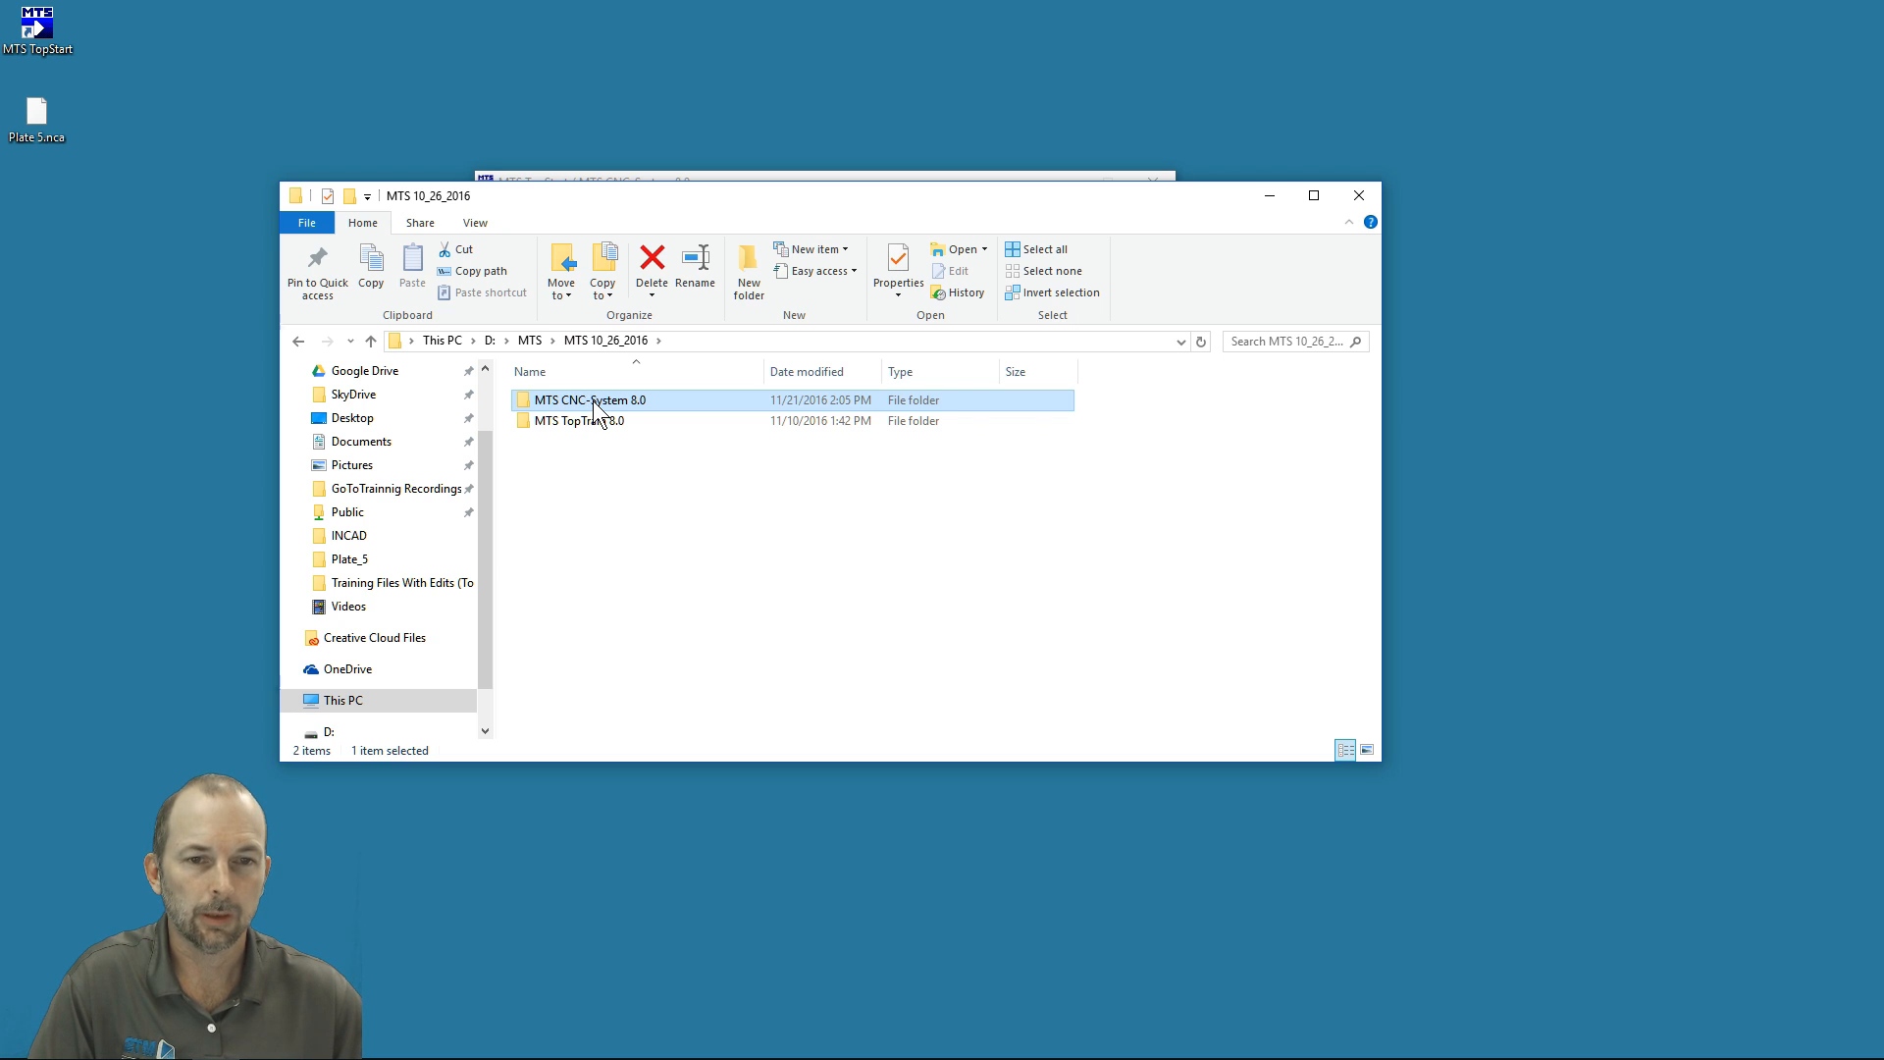
double_click(595, 403)
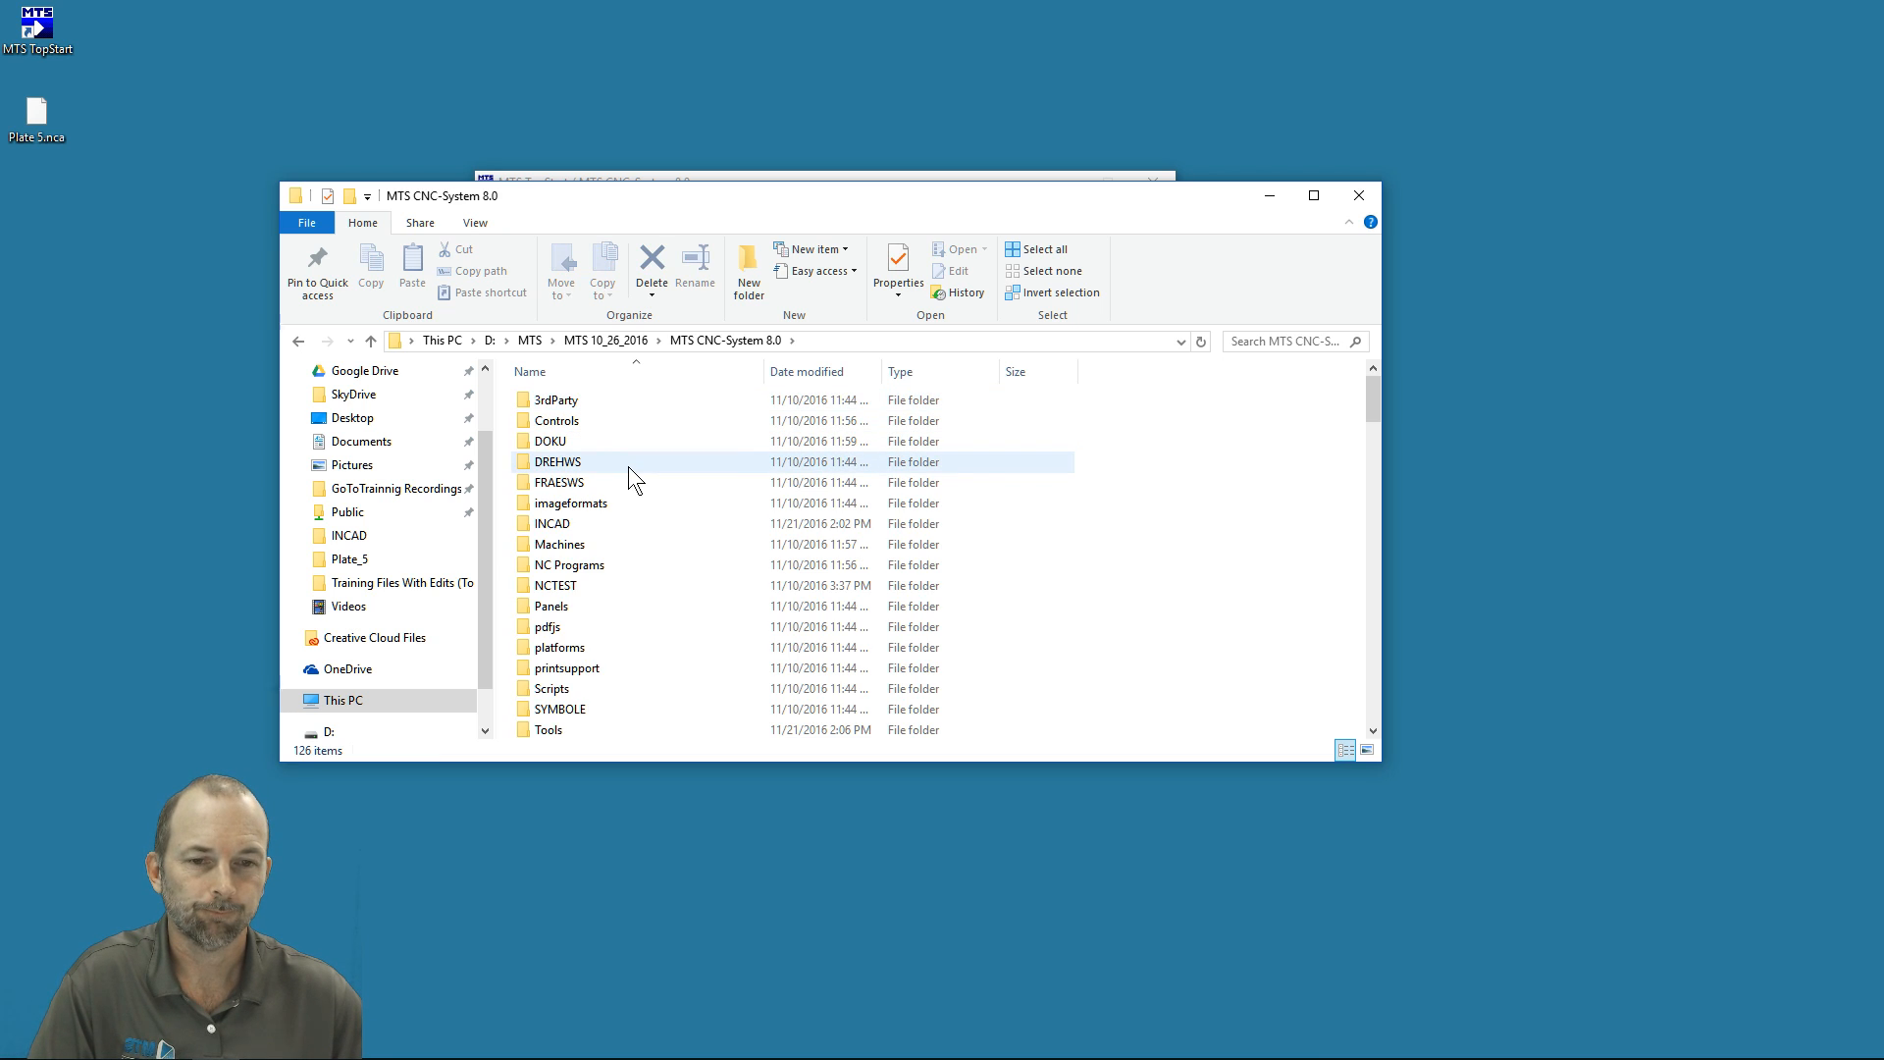
- Look through the MTS CNC-System 8.0 folder and its INCAD subfolder, which stores the linked drawings, and close File Explorer
scroll(615, 585, down, 3)
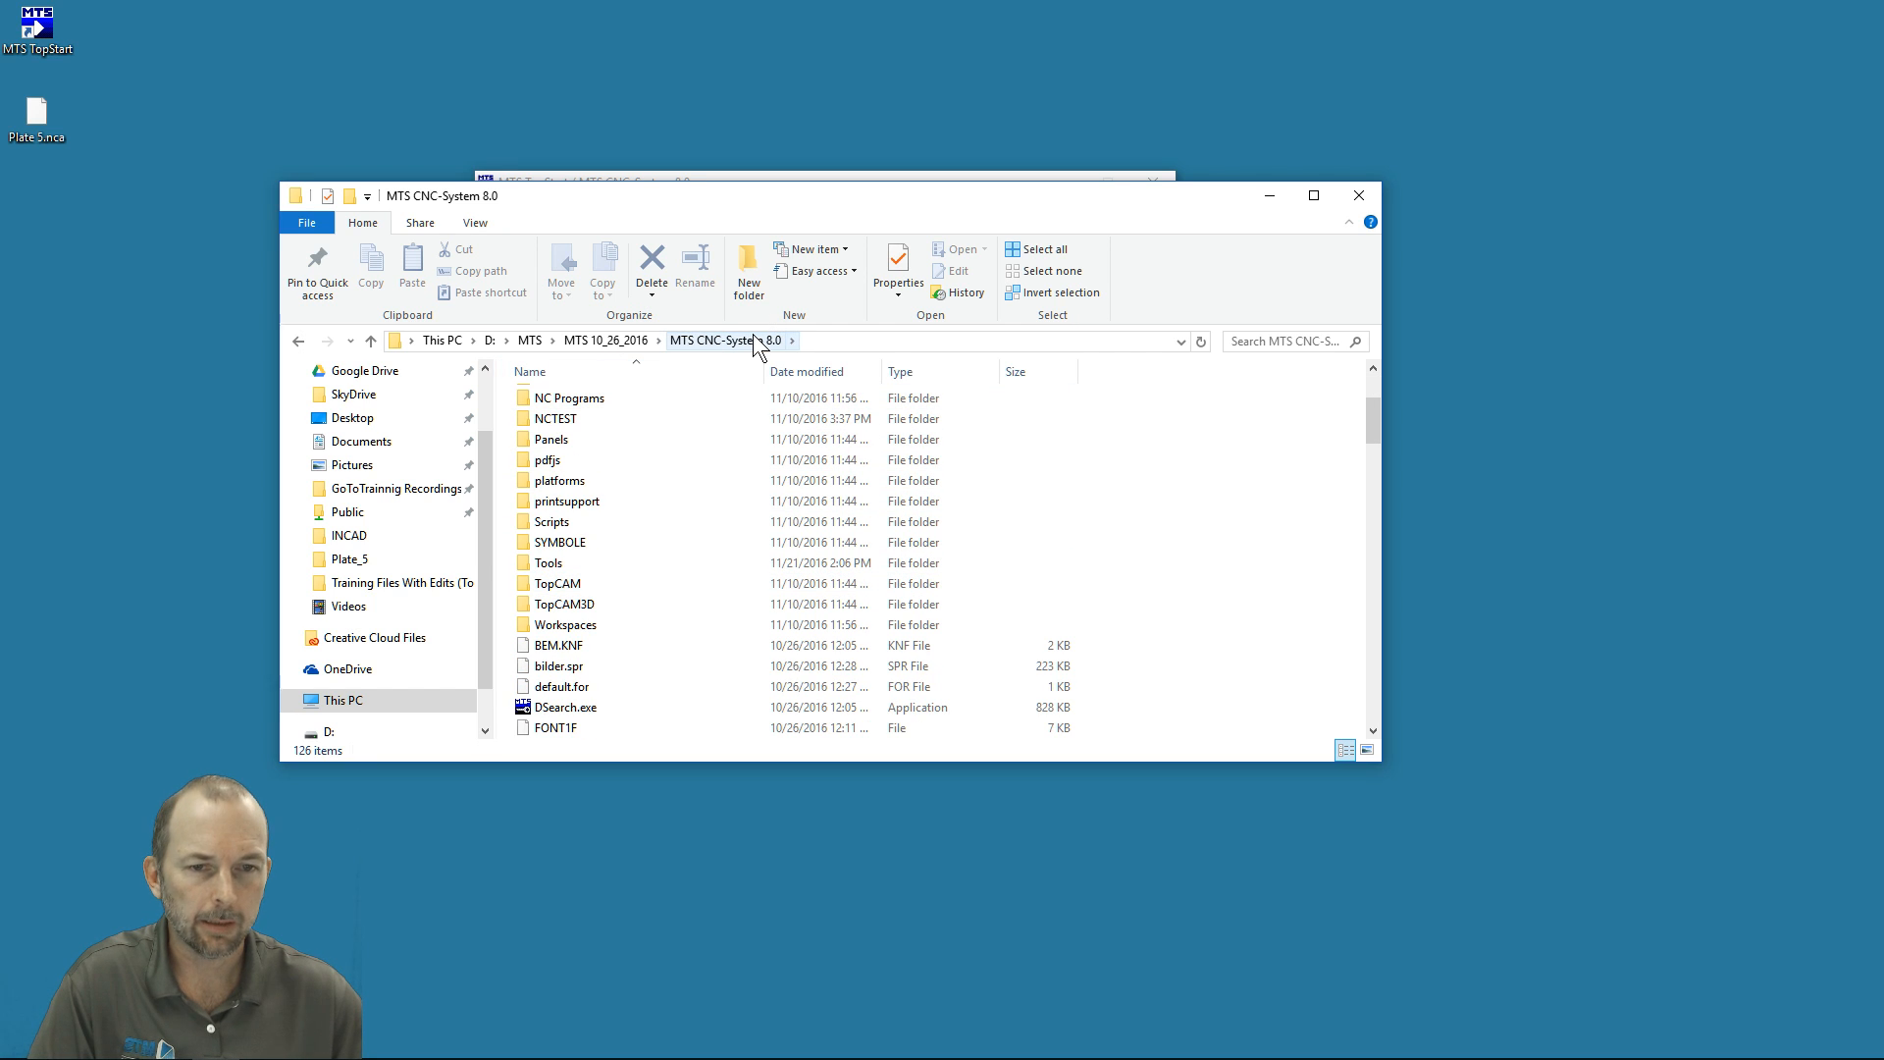
scroll(617, 592, down, 2)
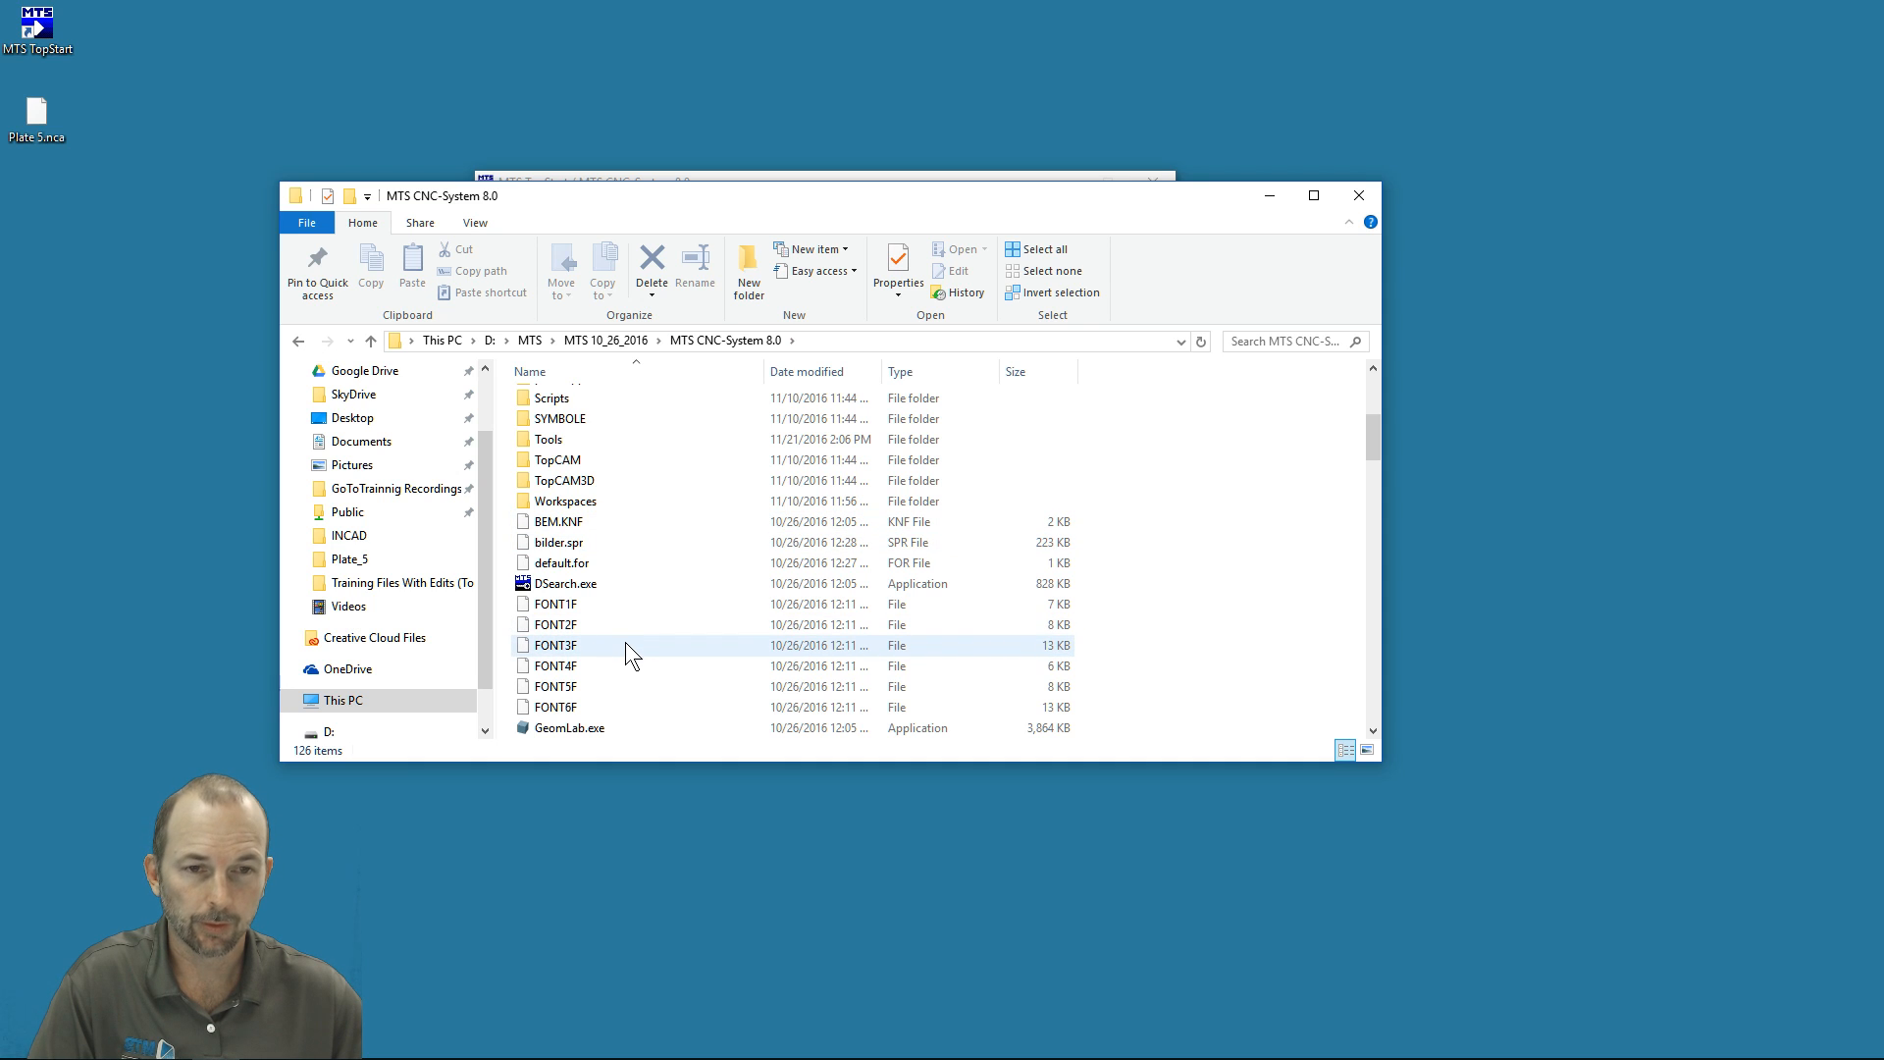
scroll(626, 650, up, 3)
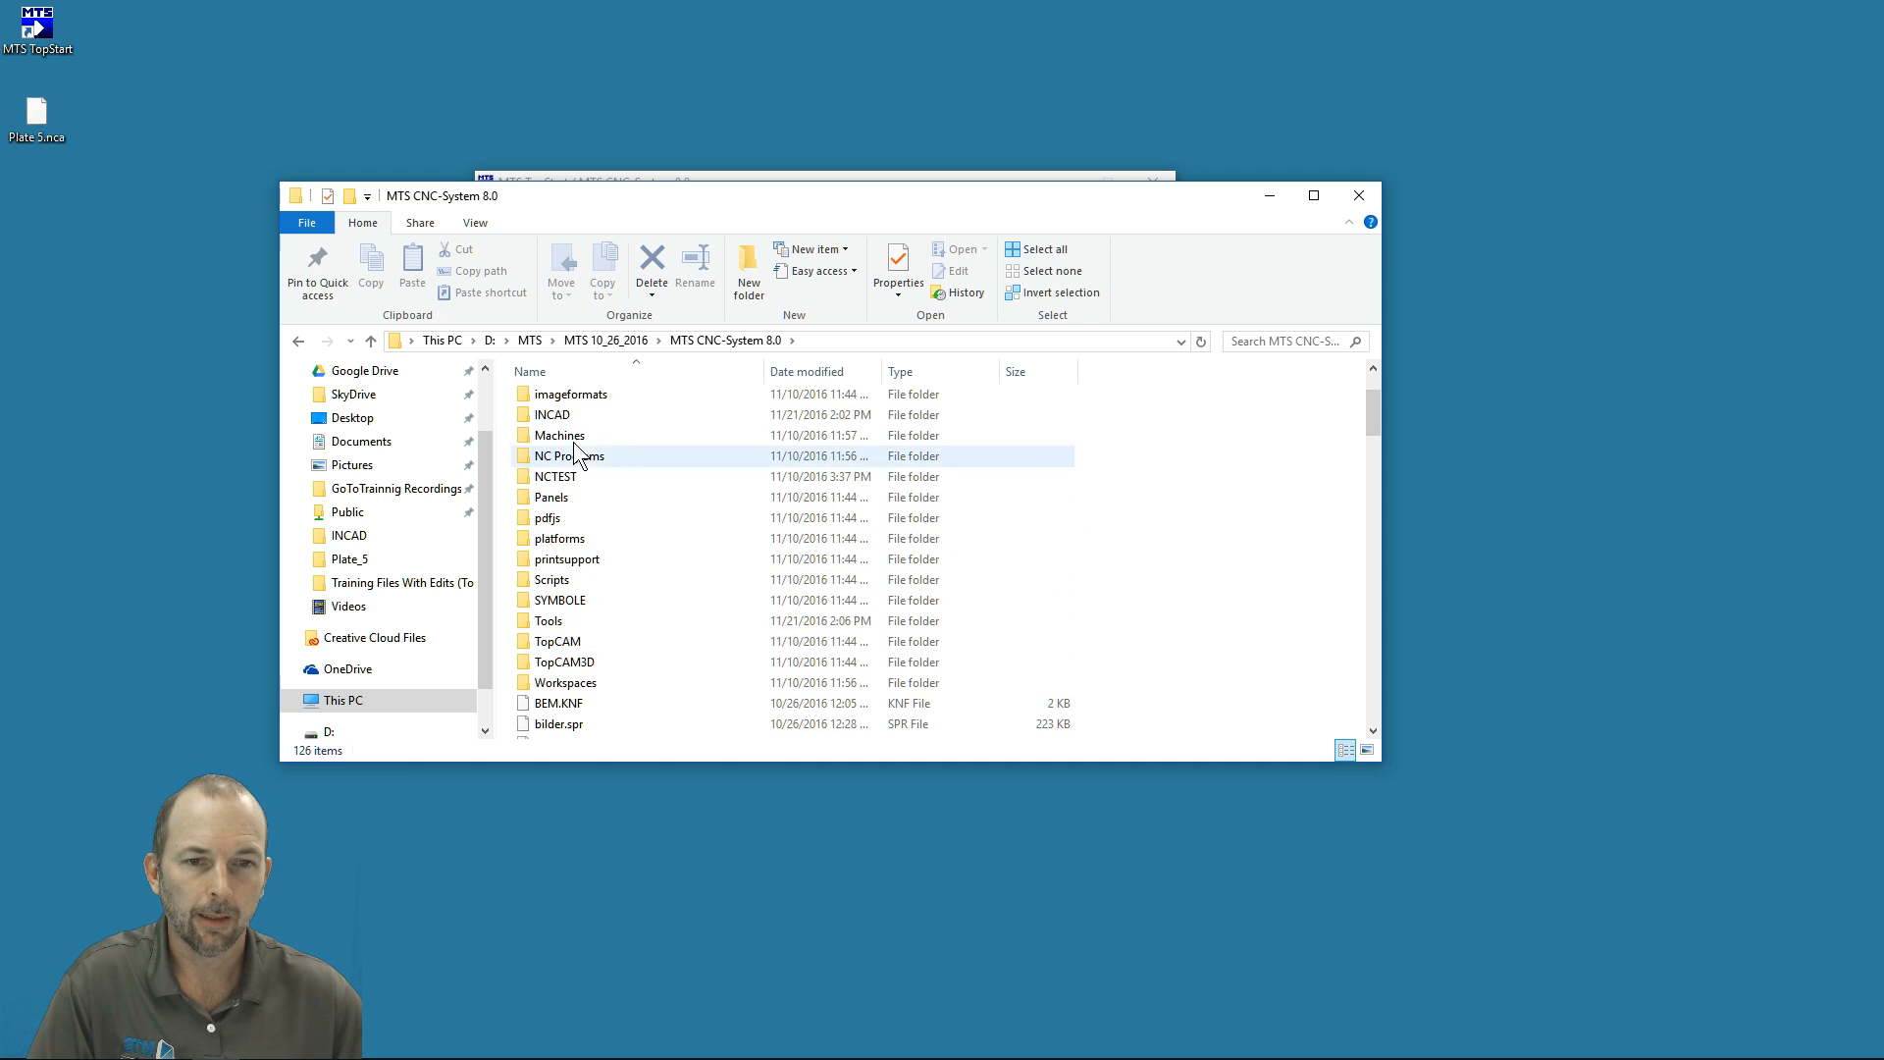
double_click(585, 414)
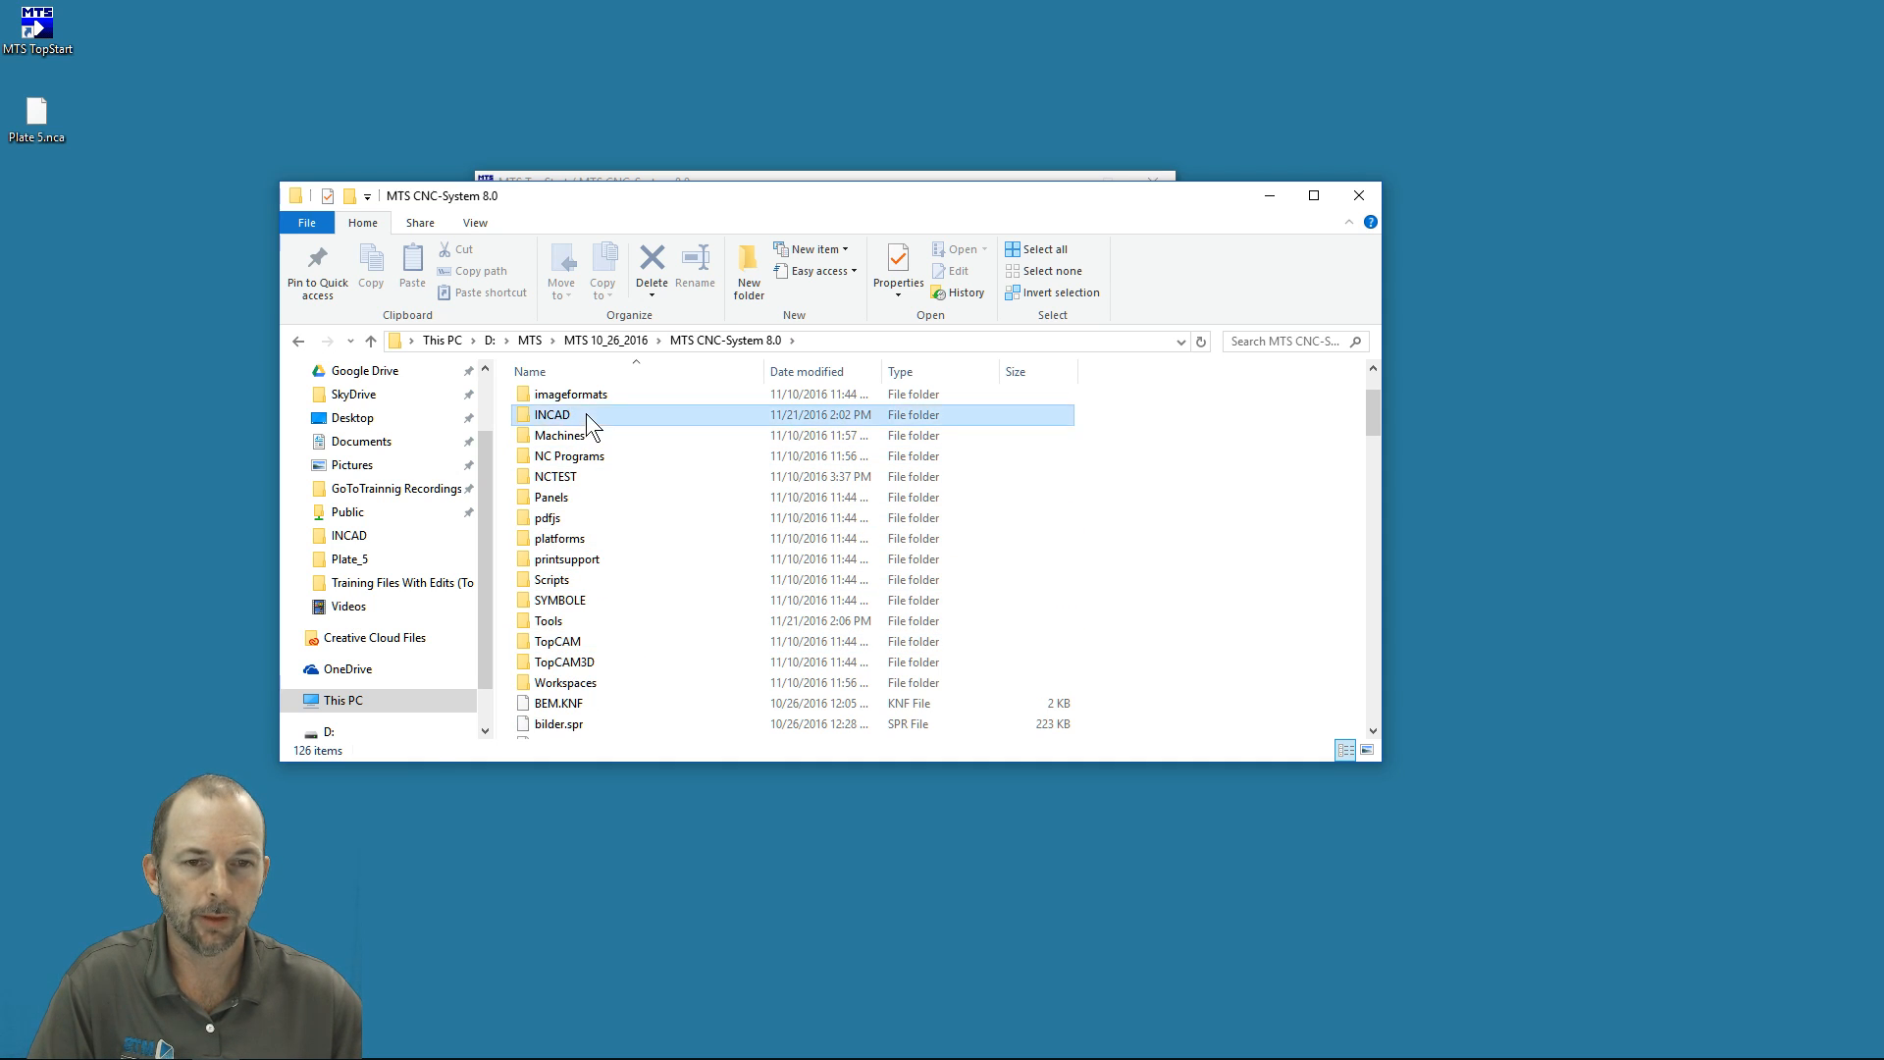
scroll(651, 609, down, 5)
scroll(655, 616, down, 19)
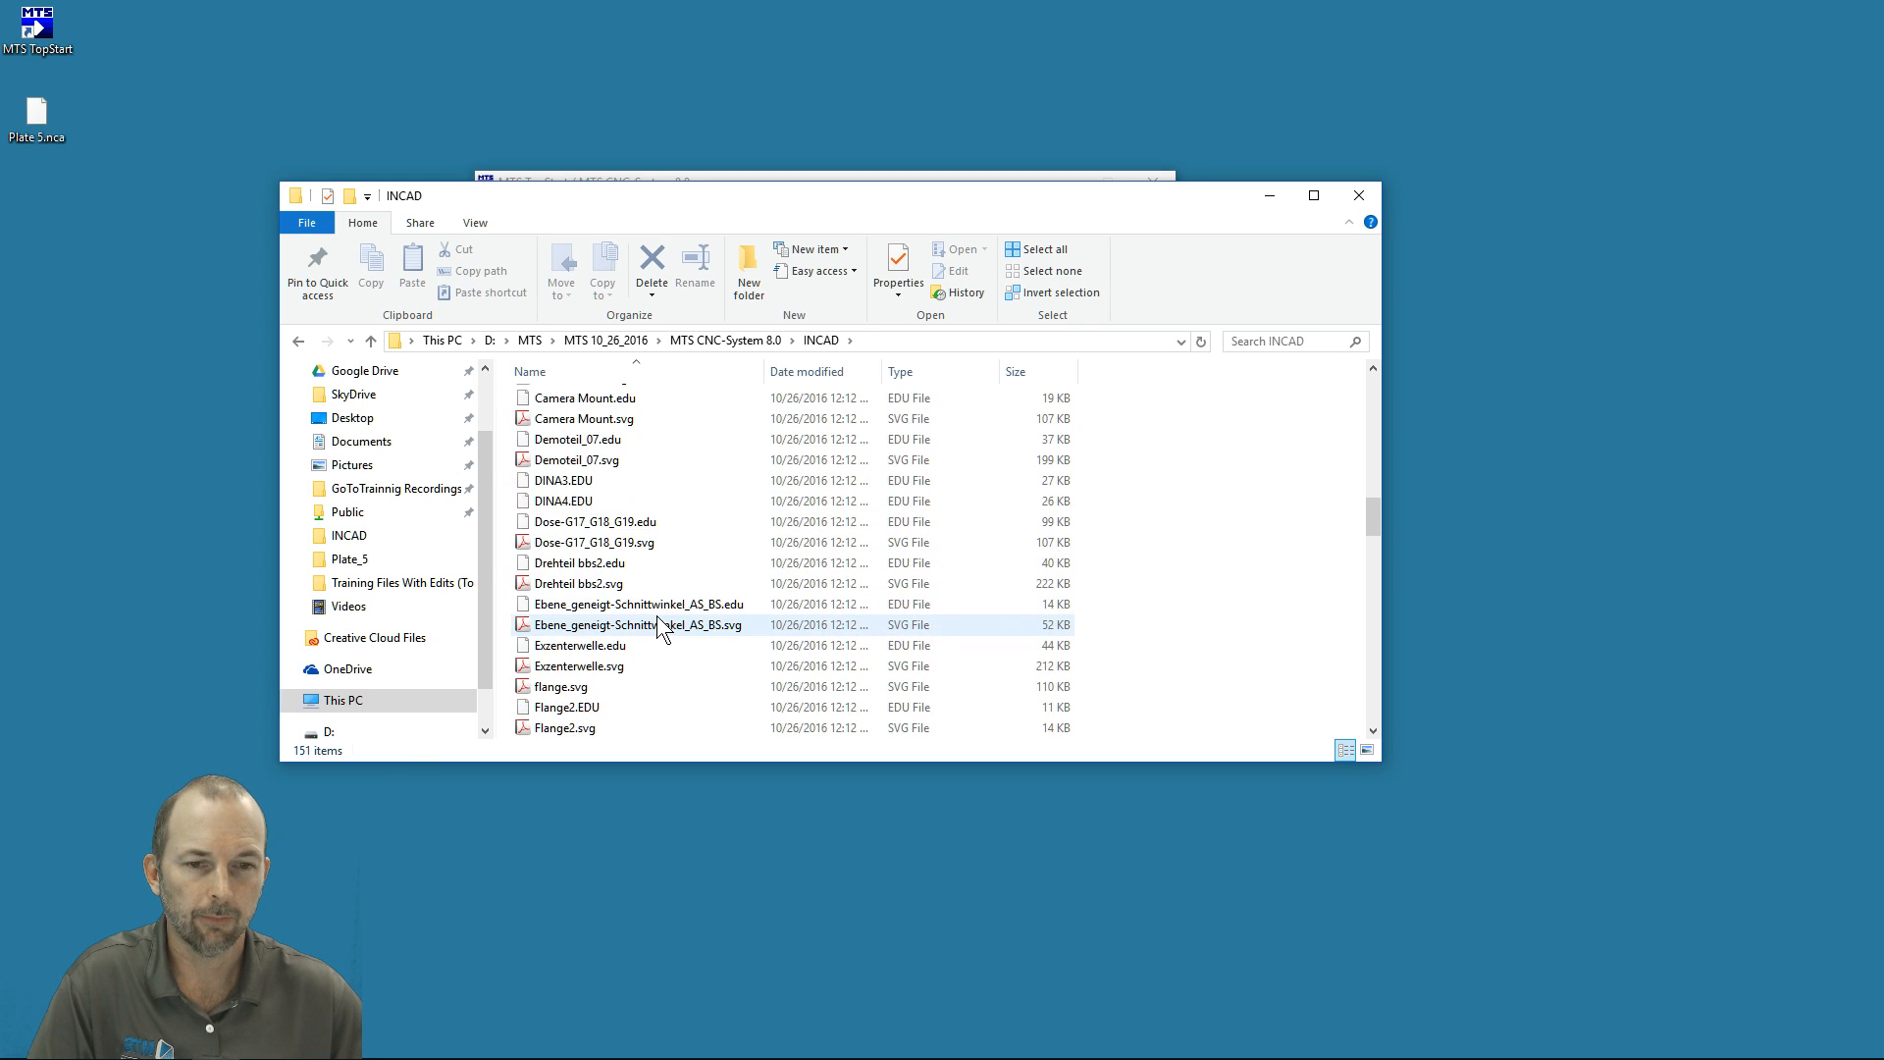
scroll(654, 615, up, 20)
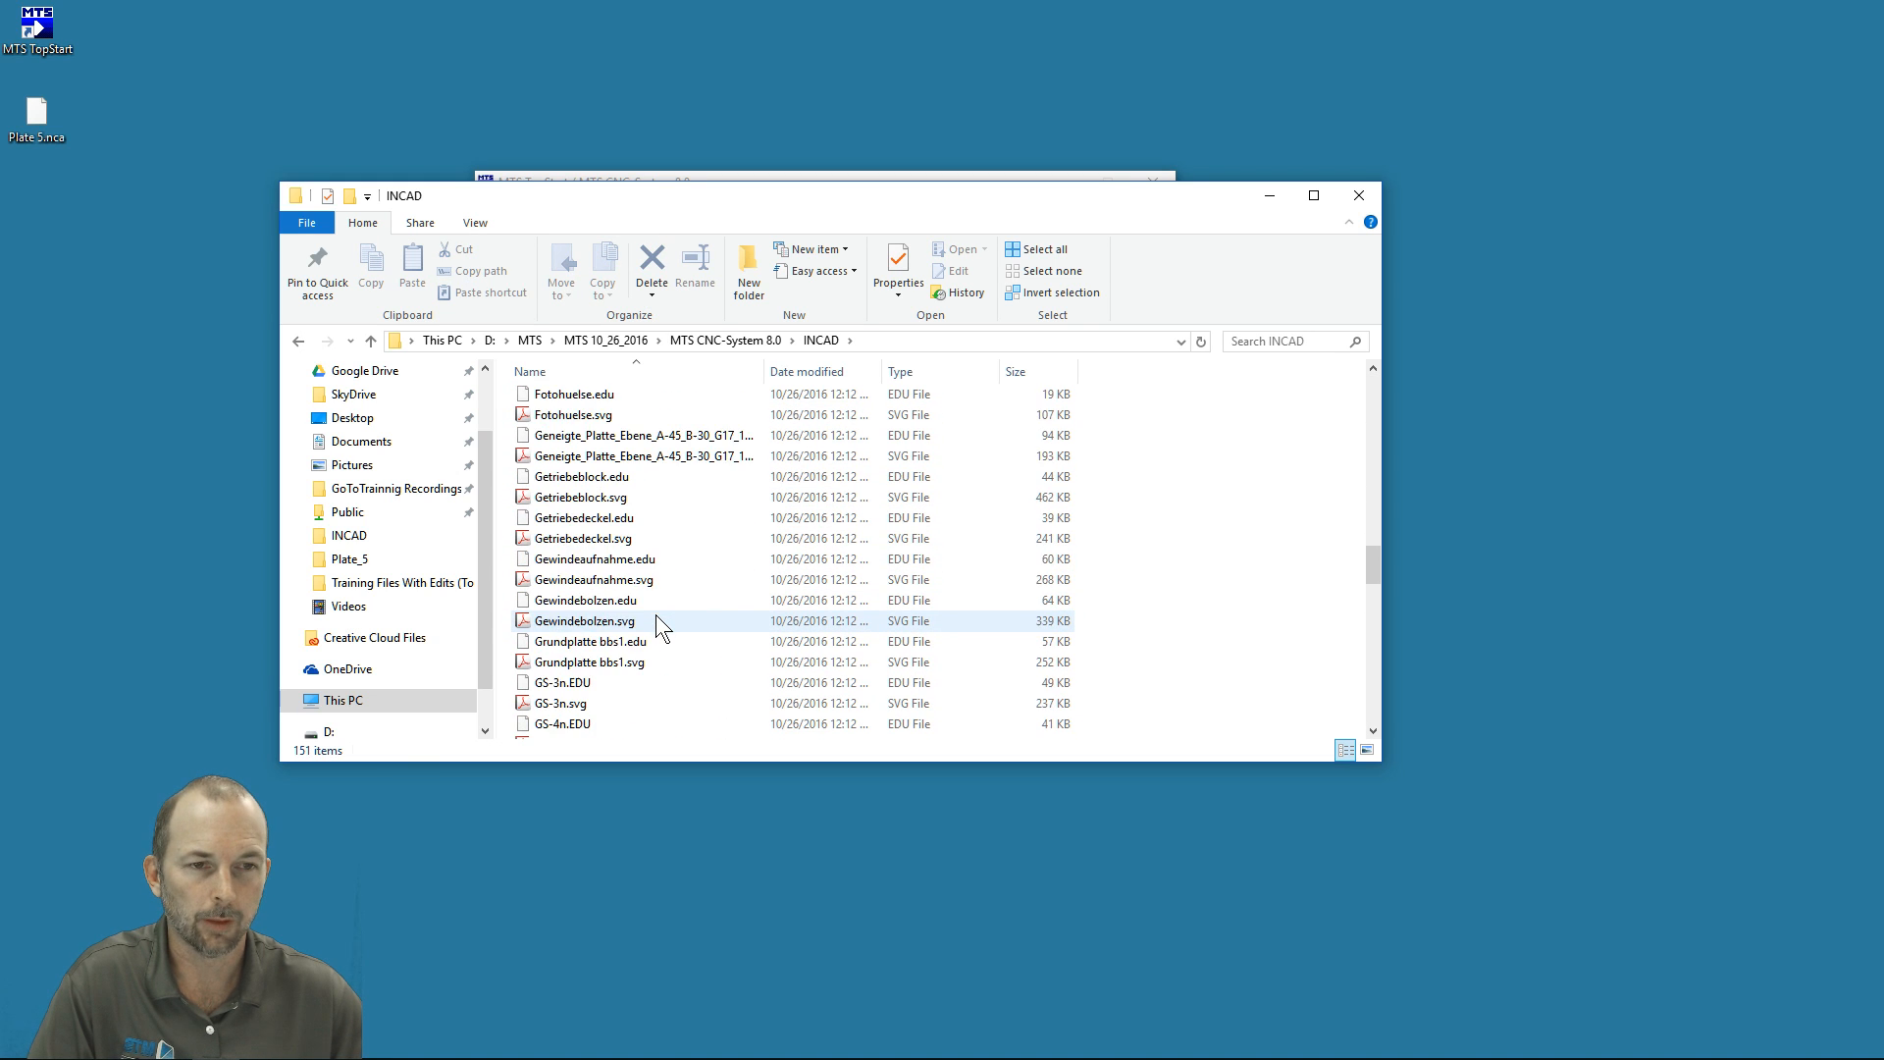
scroll(647, 611, up, 4)
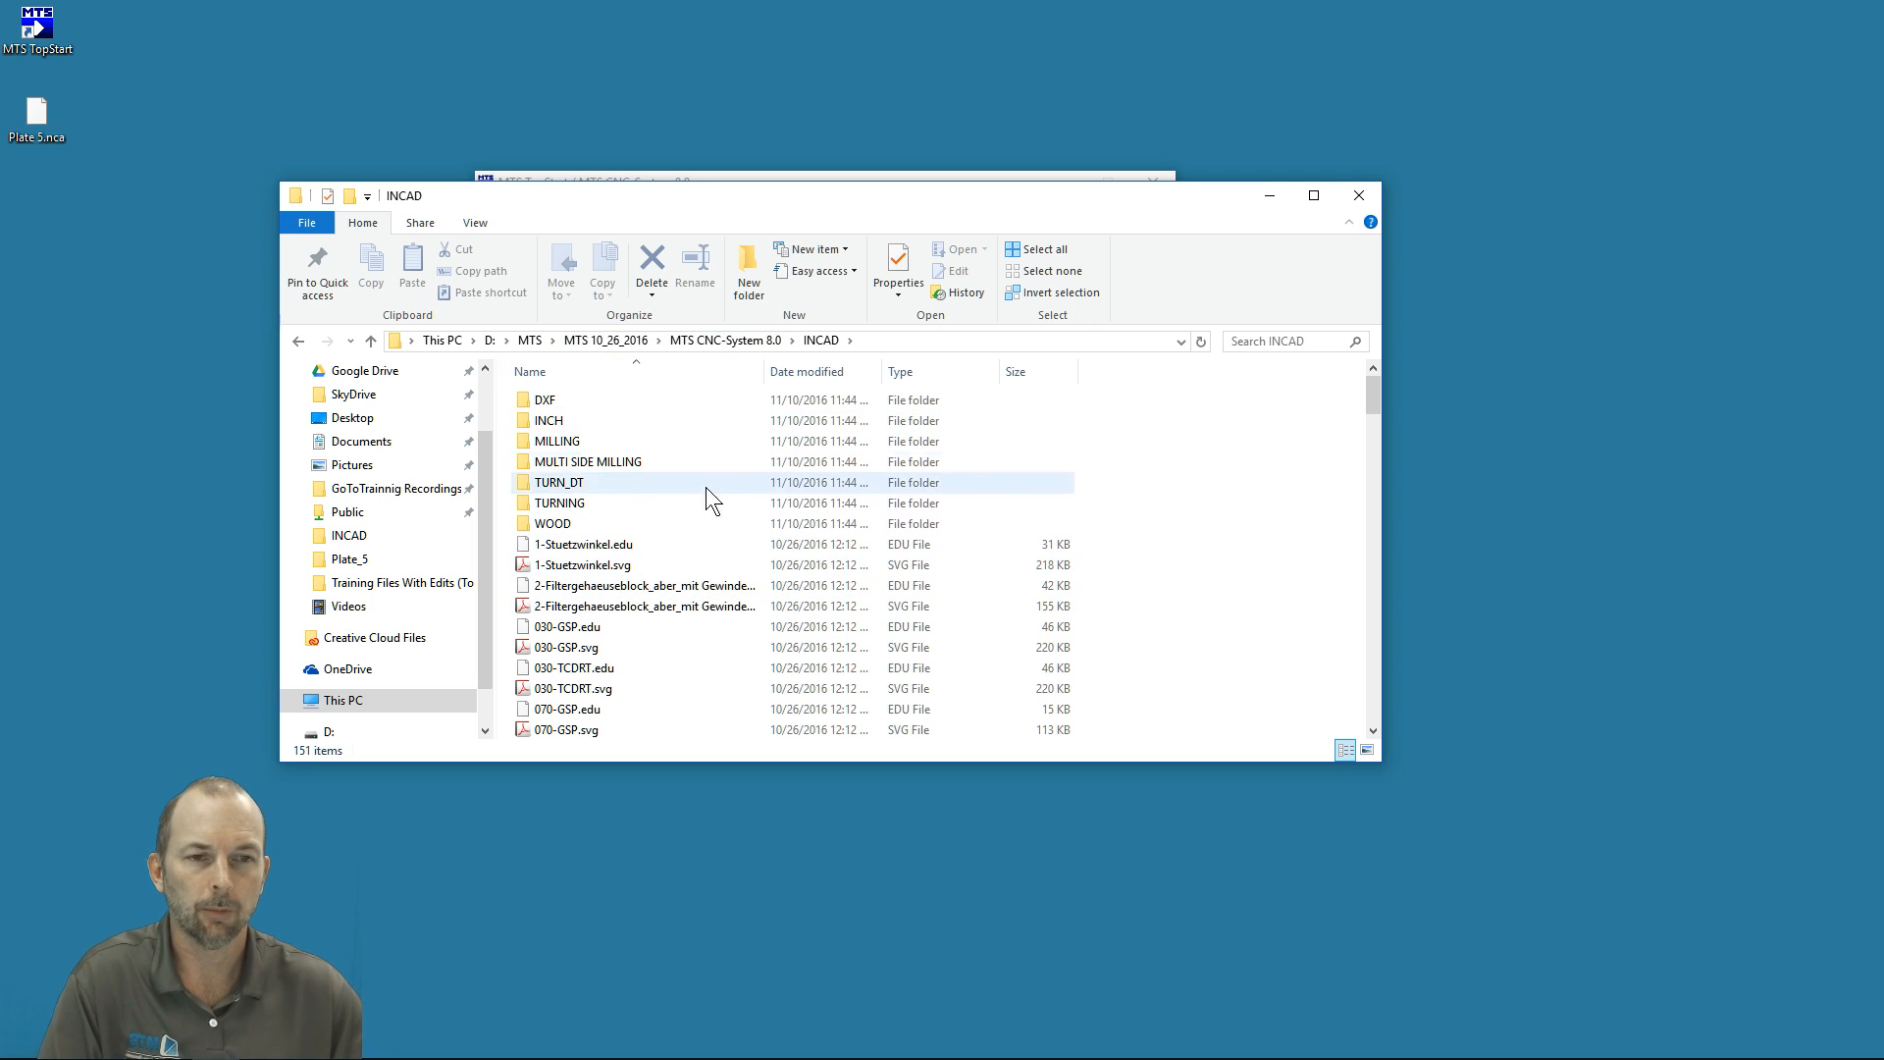
click(1360, 202)
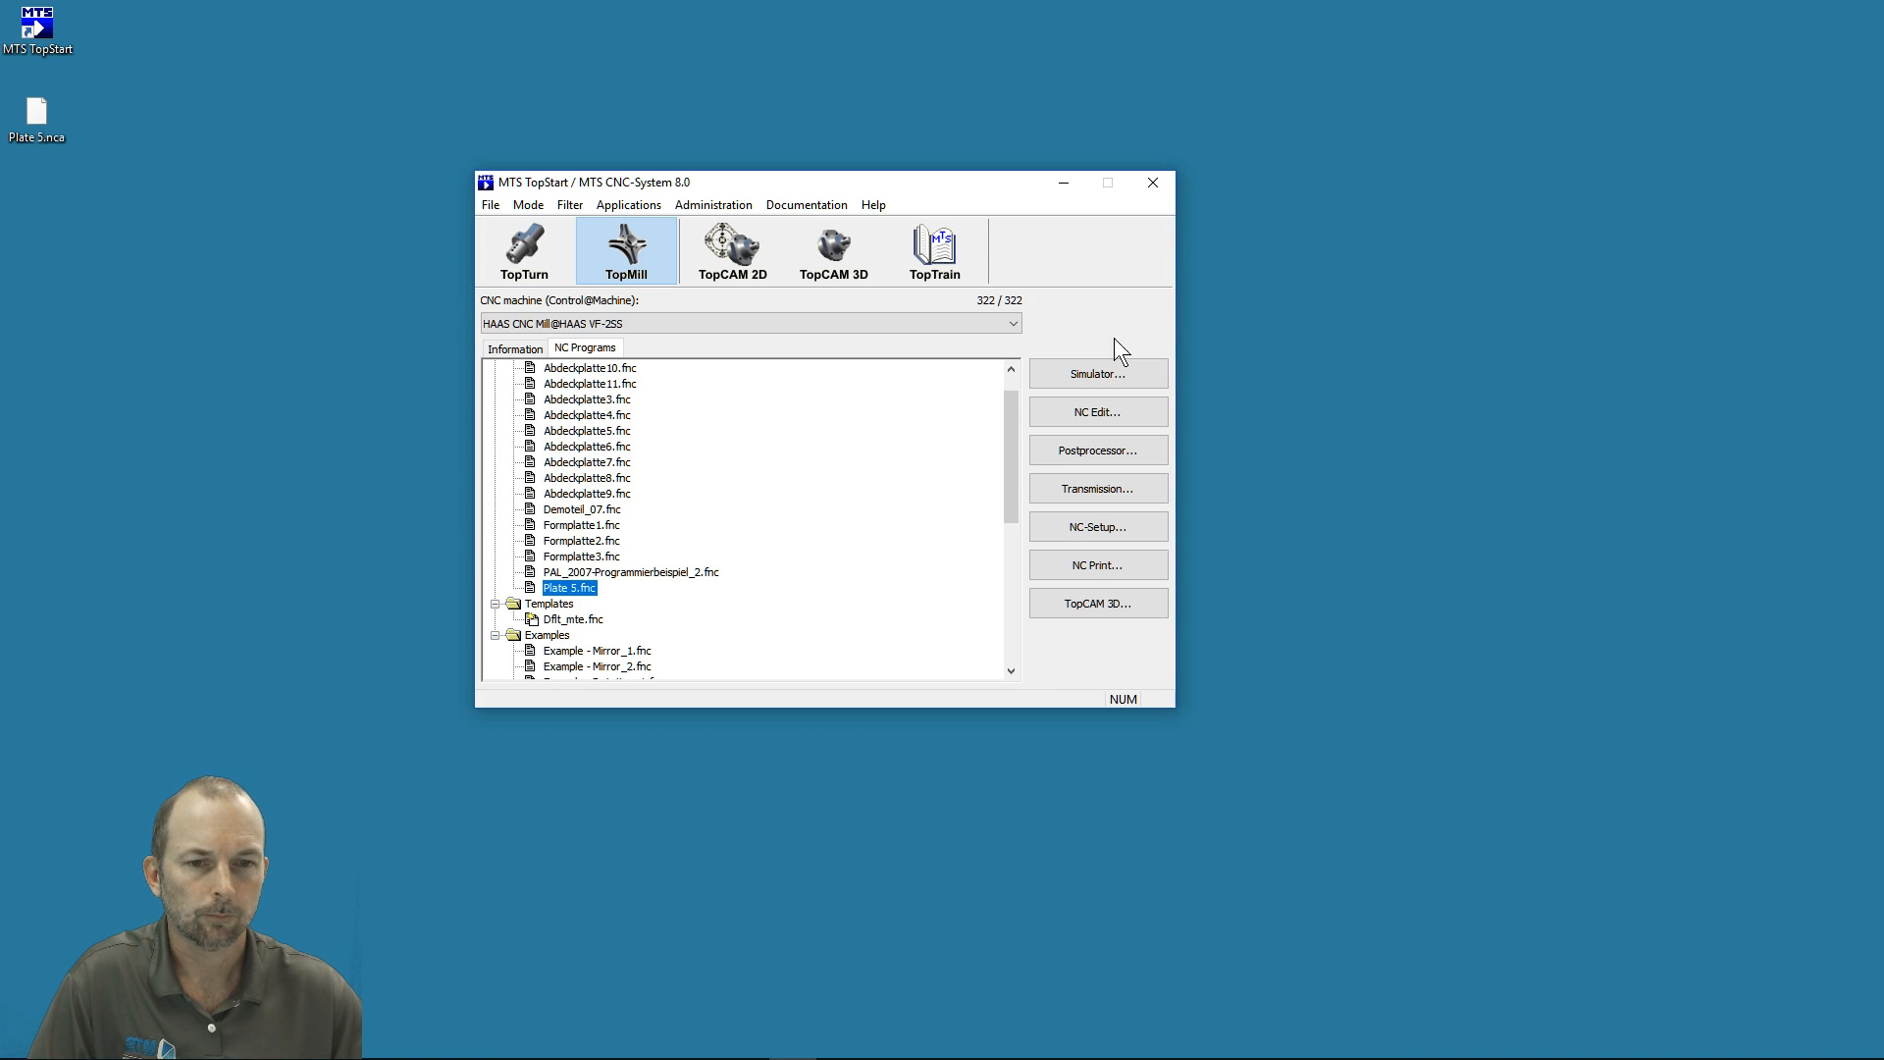
- Open Plate 5.fnc in the simulator's program editor and examine the setup sheet's general information, workpiece clamping, tool list and offsets
click(1074, 375)
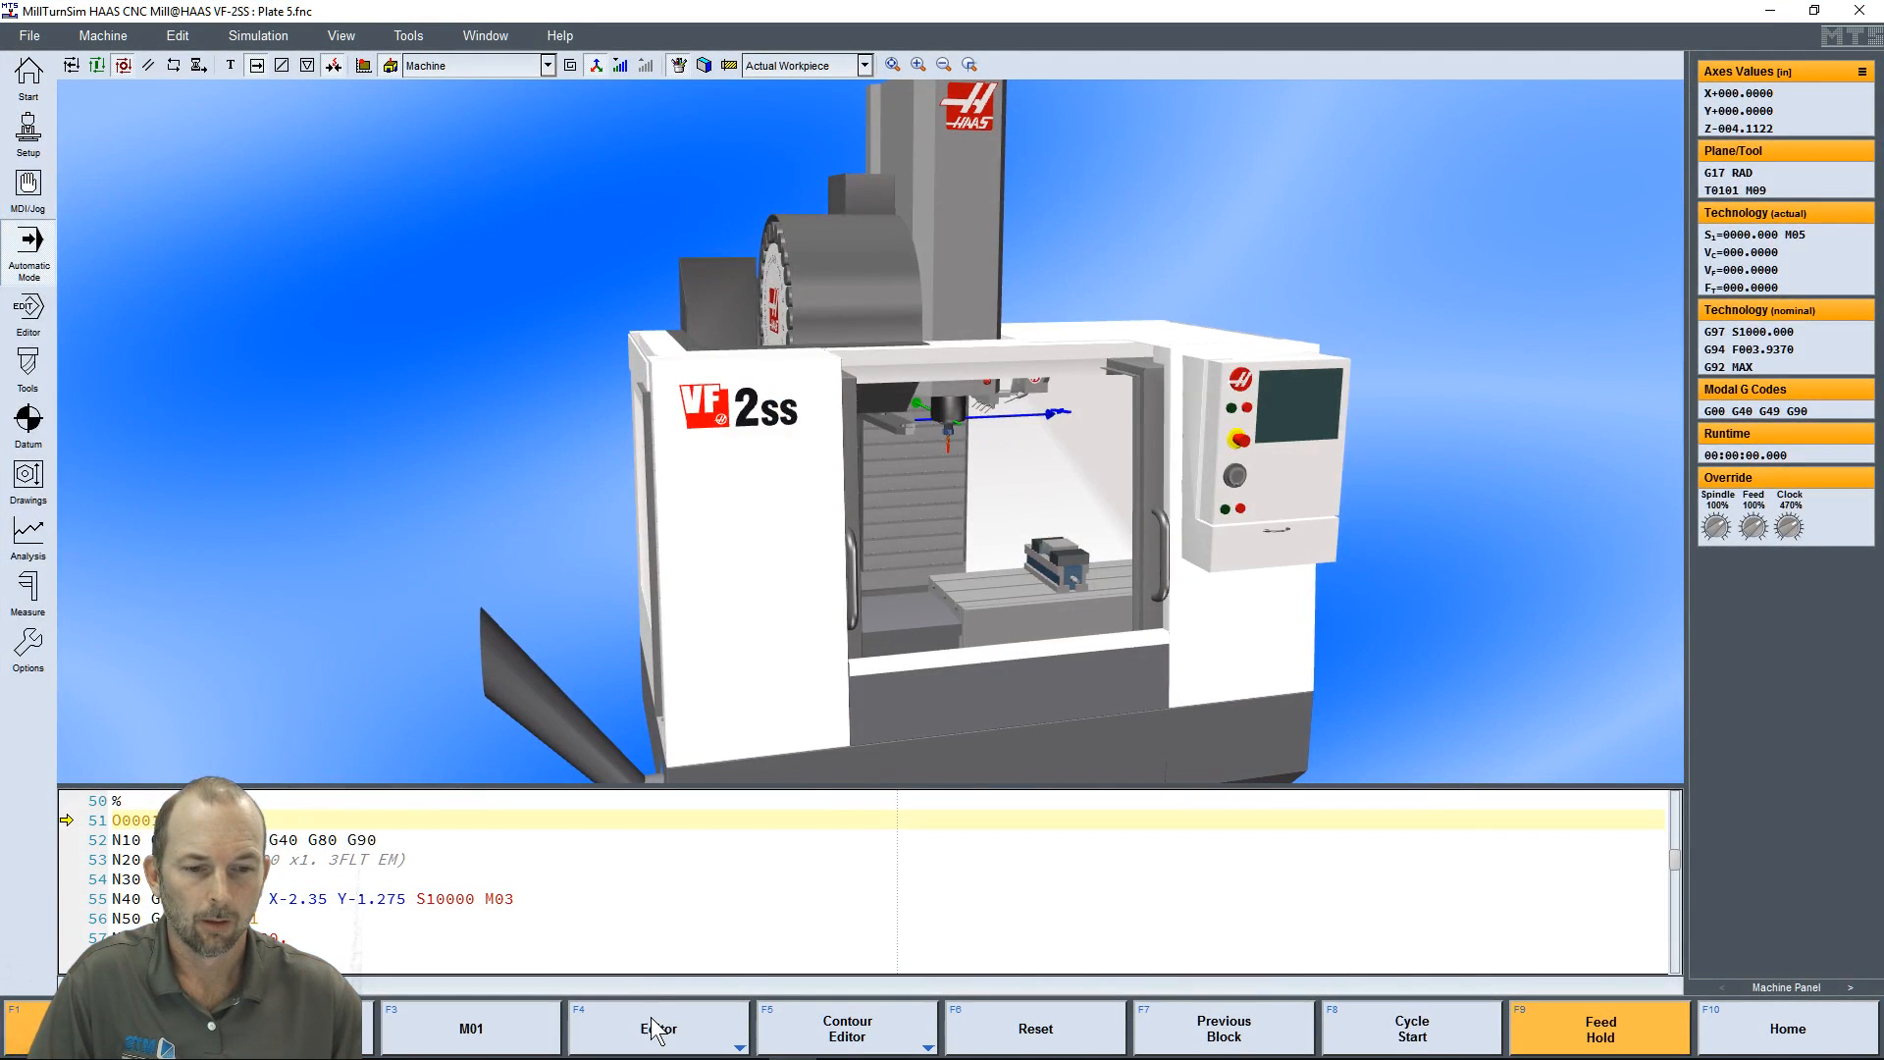
click(655, 1030)
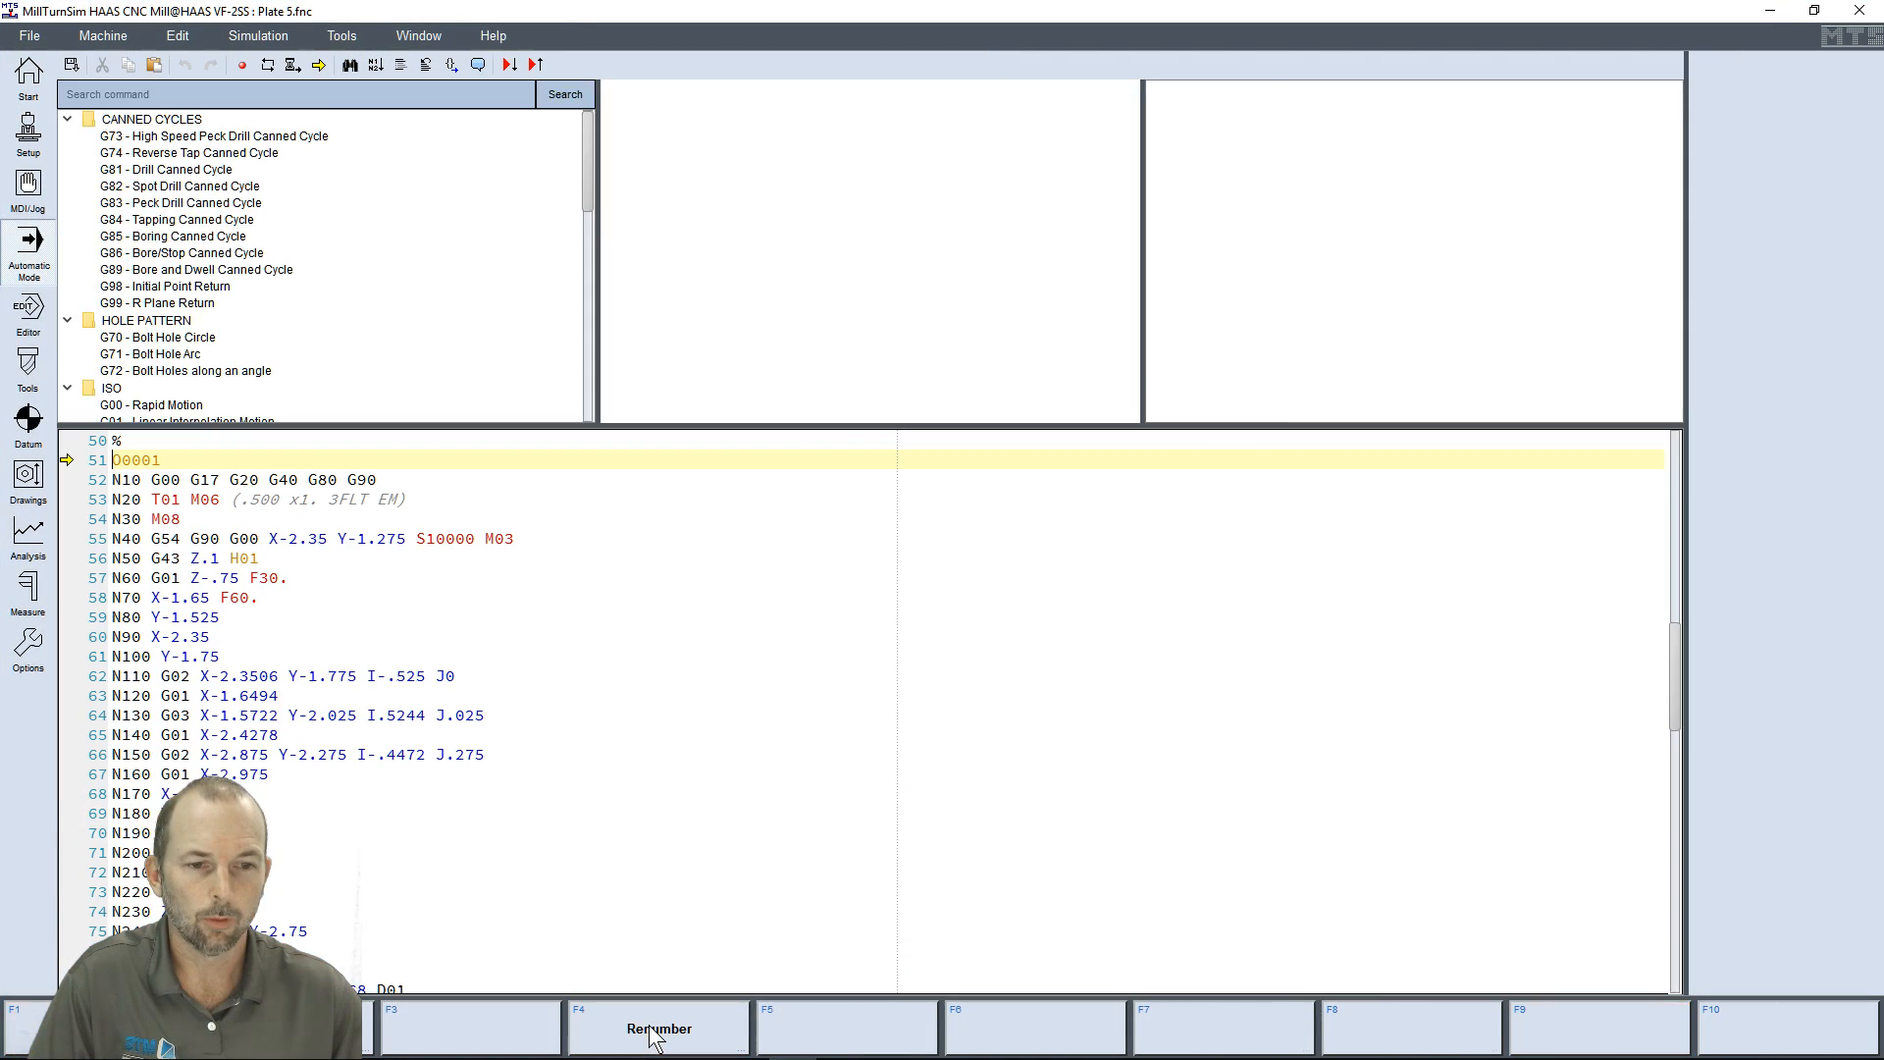
scroll(484, 733, up, 15)
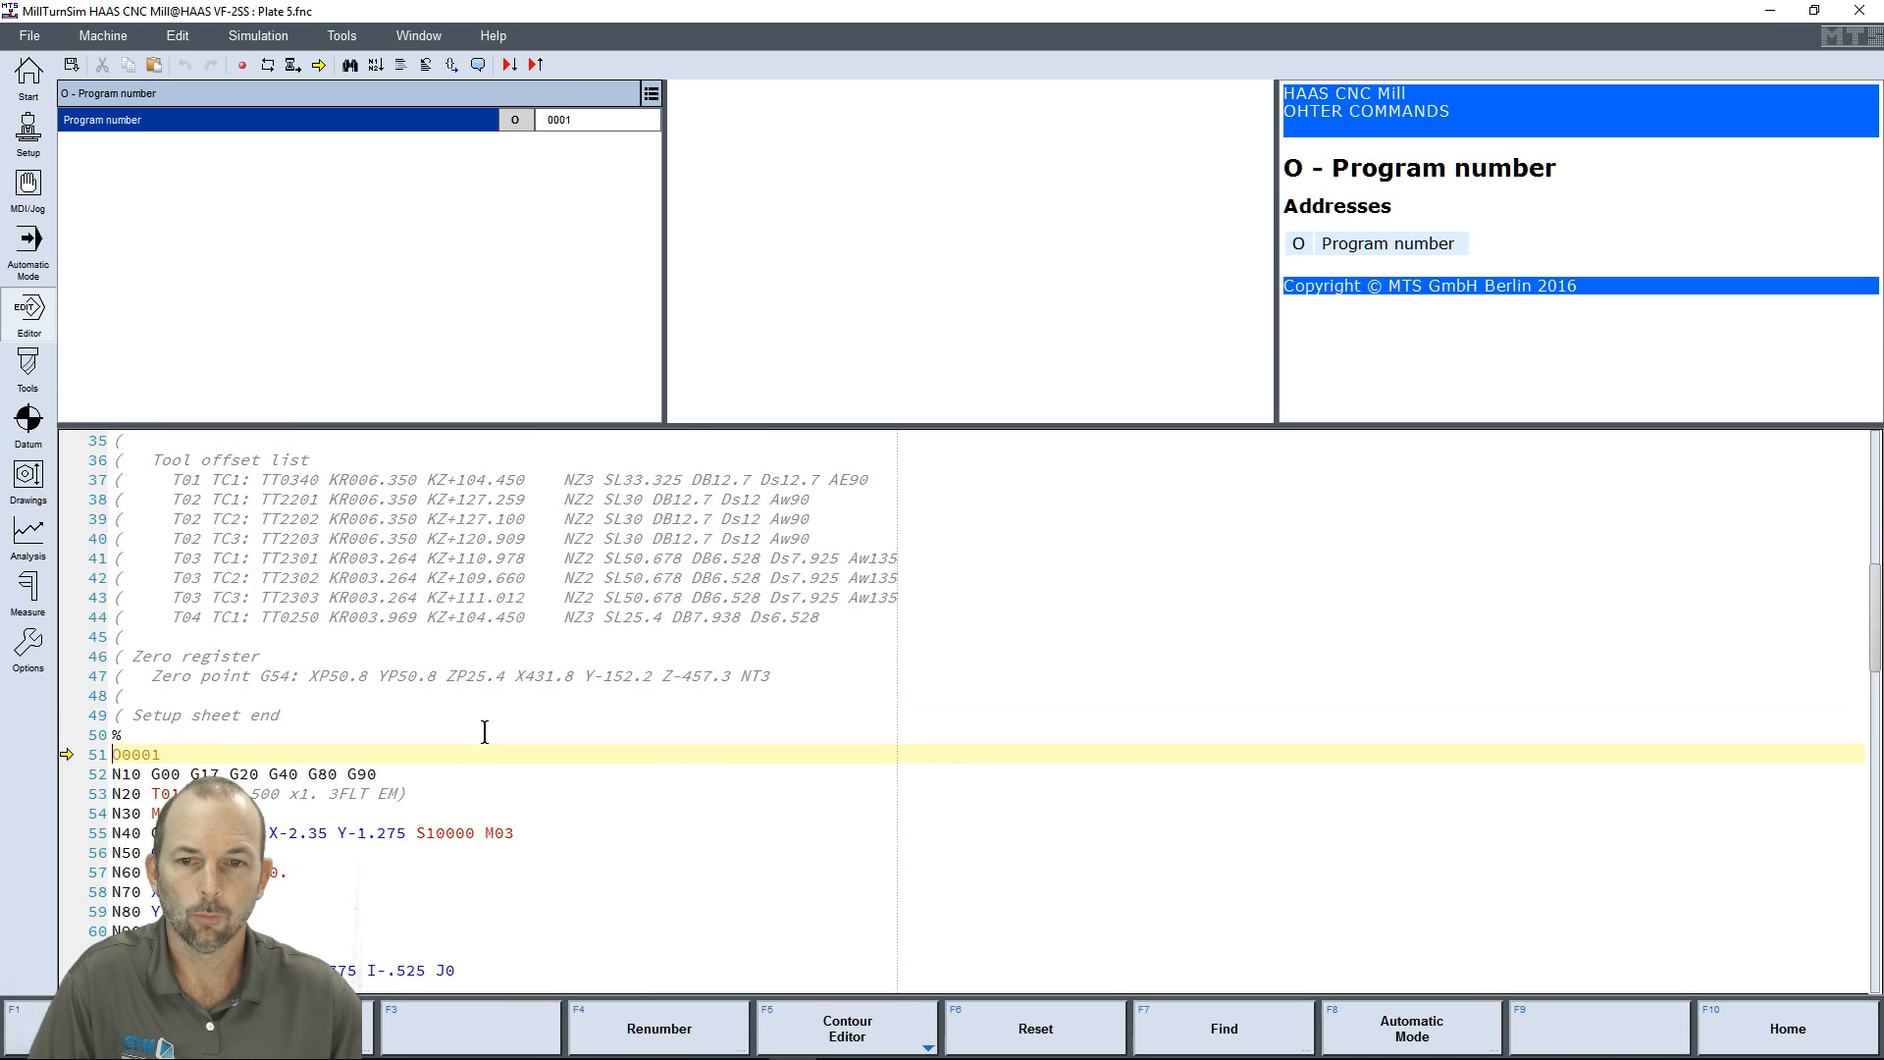
scroll(485, 733, up, 2)
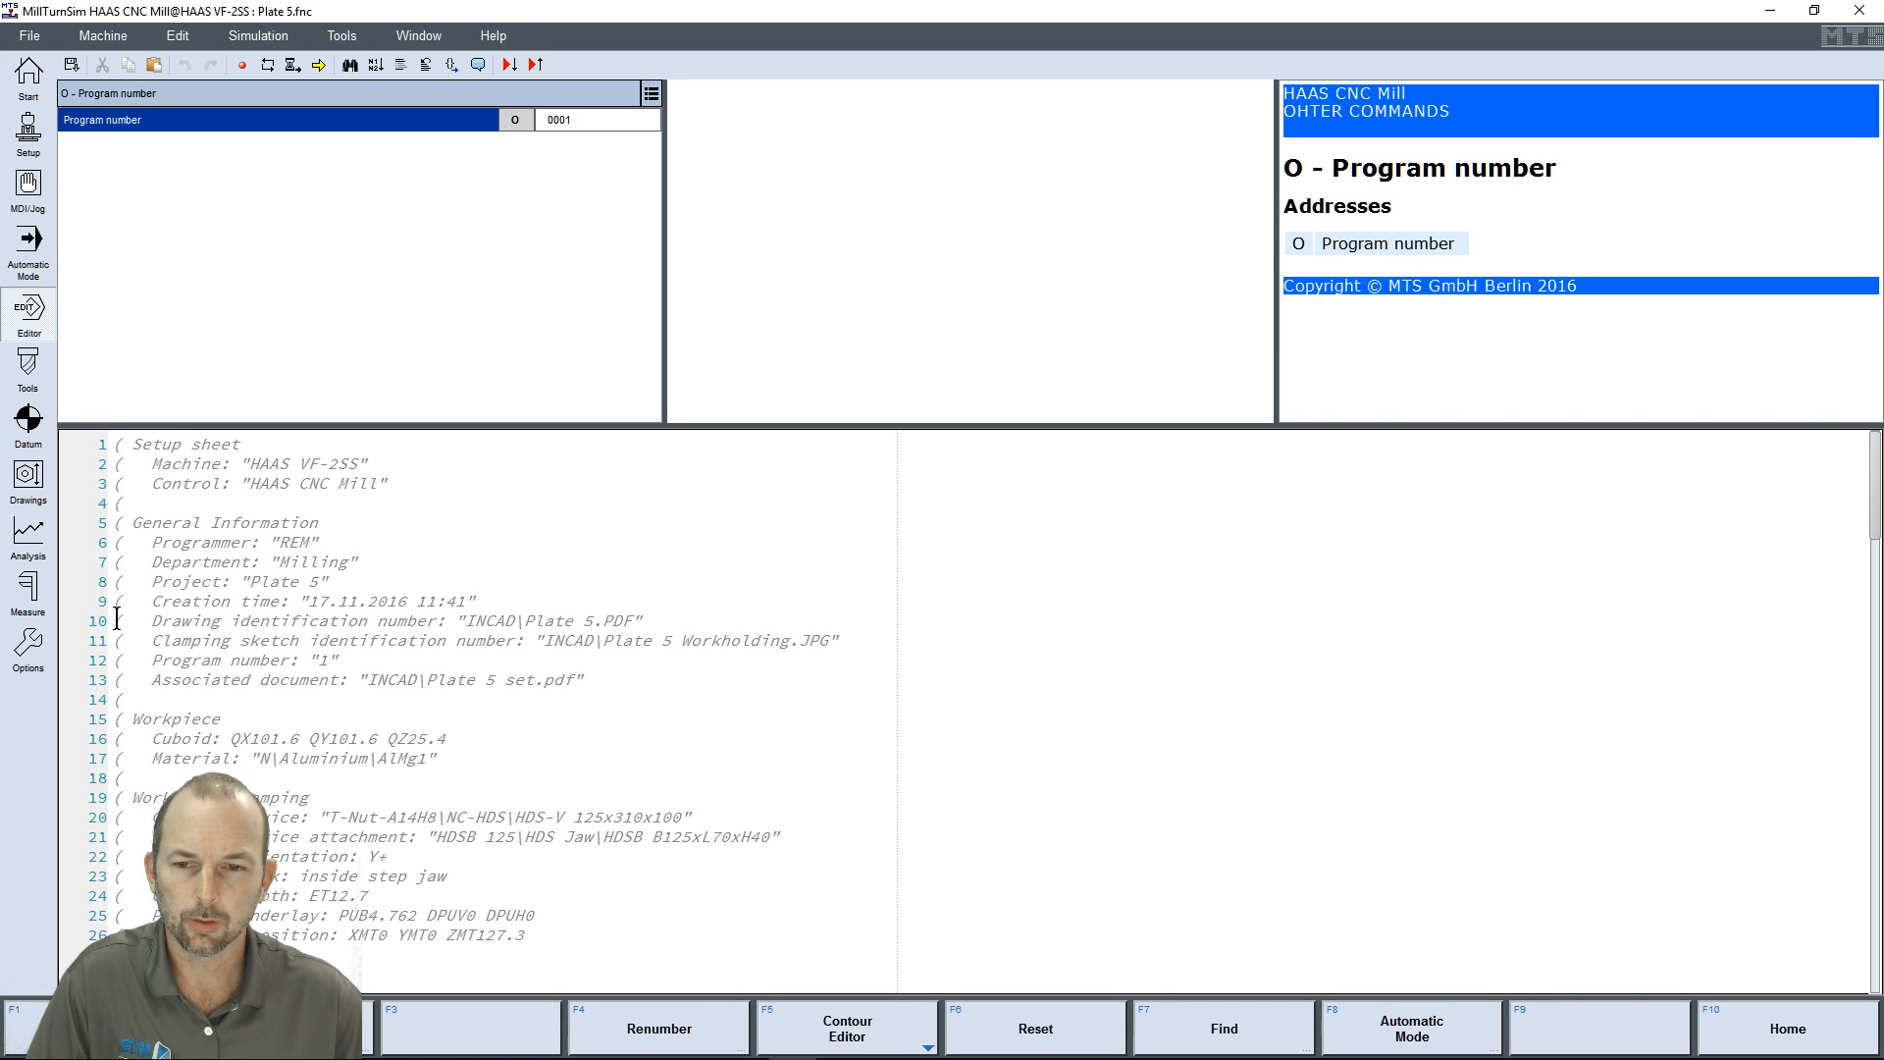
scroll(137, 891, down, 7)
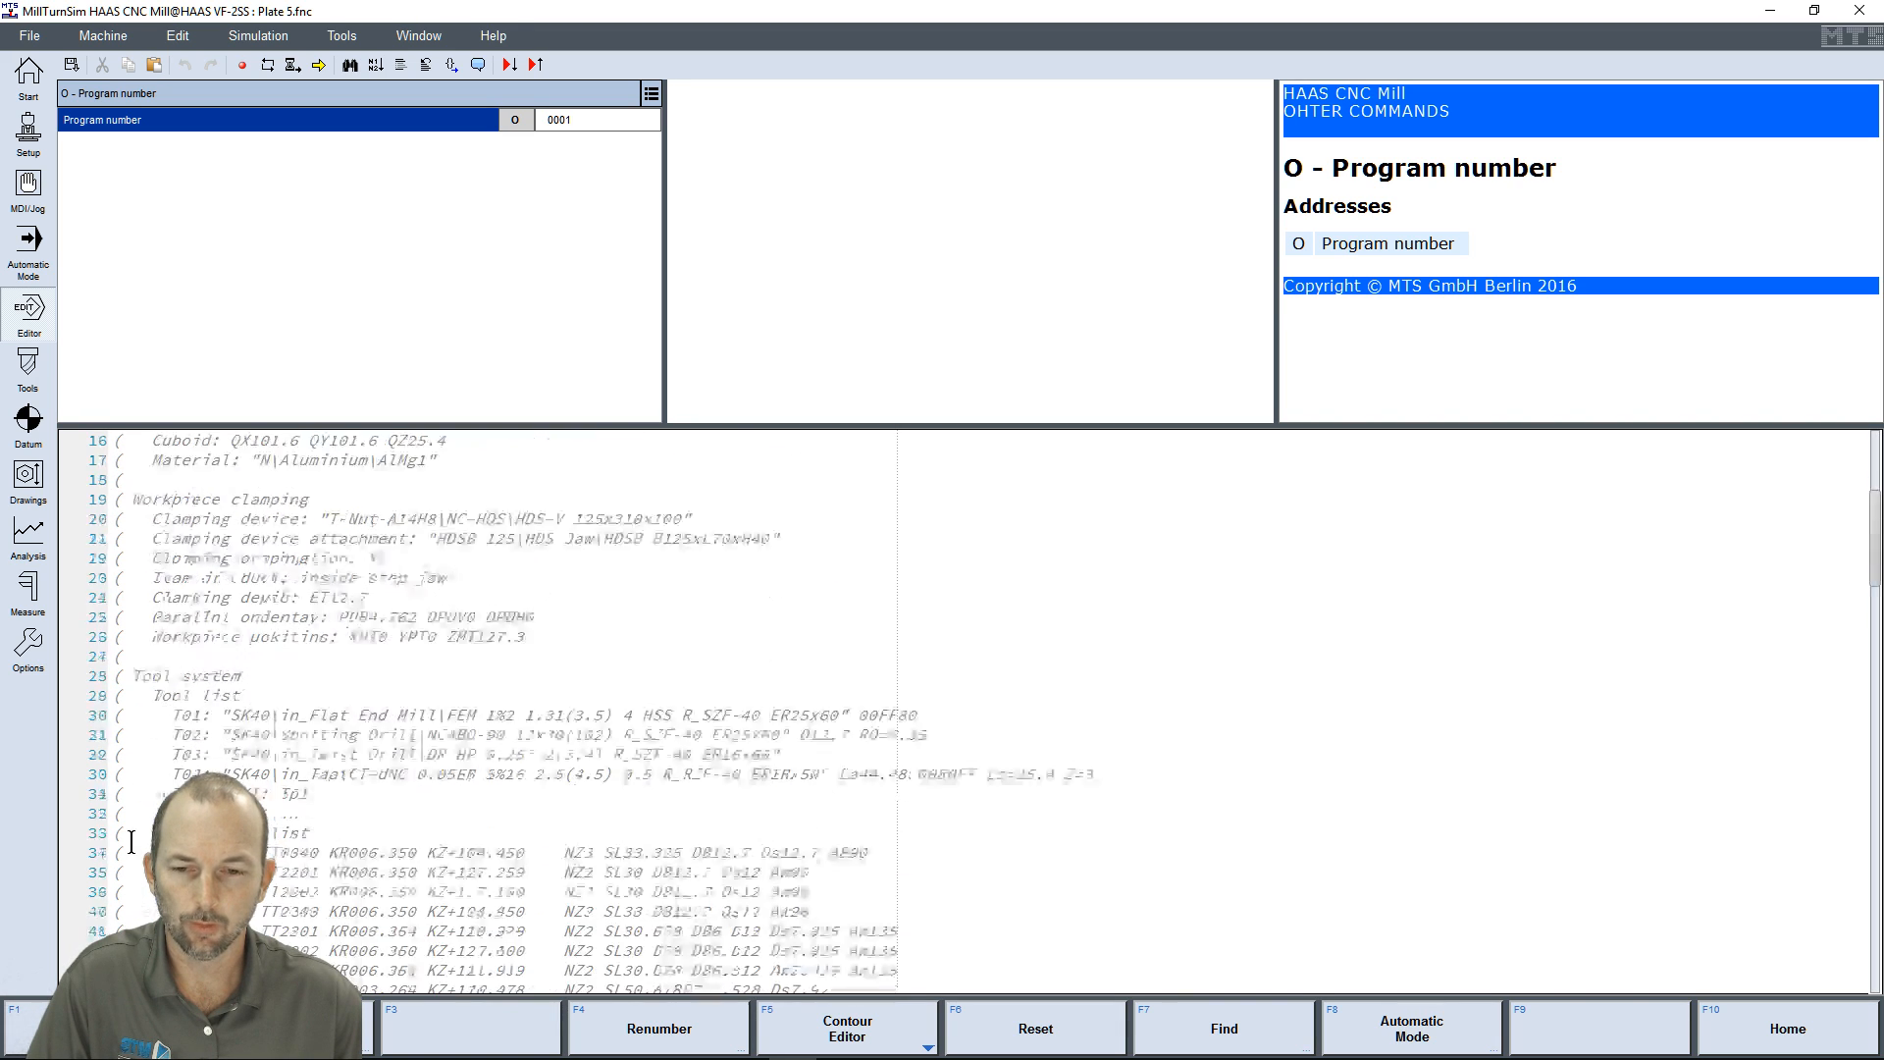
scroll(169, 782, down, 2)
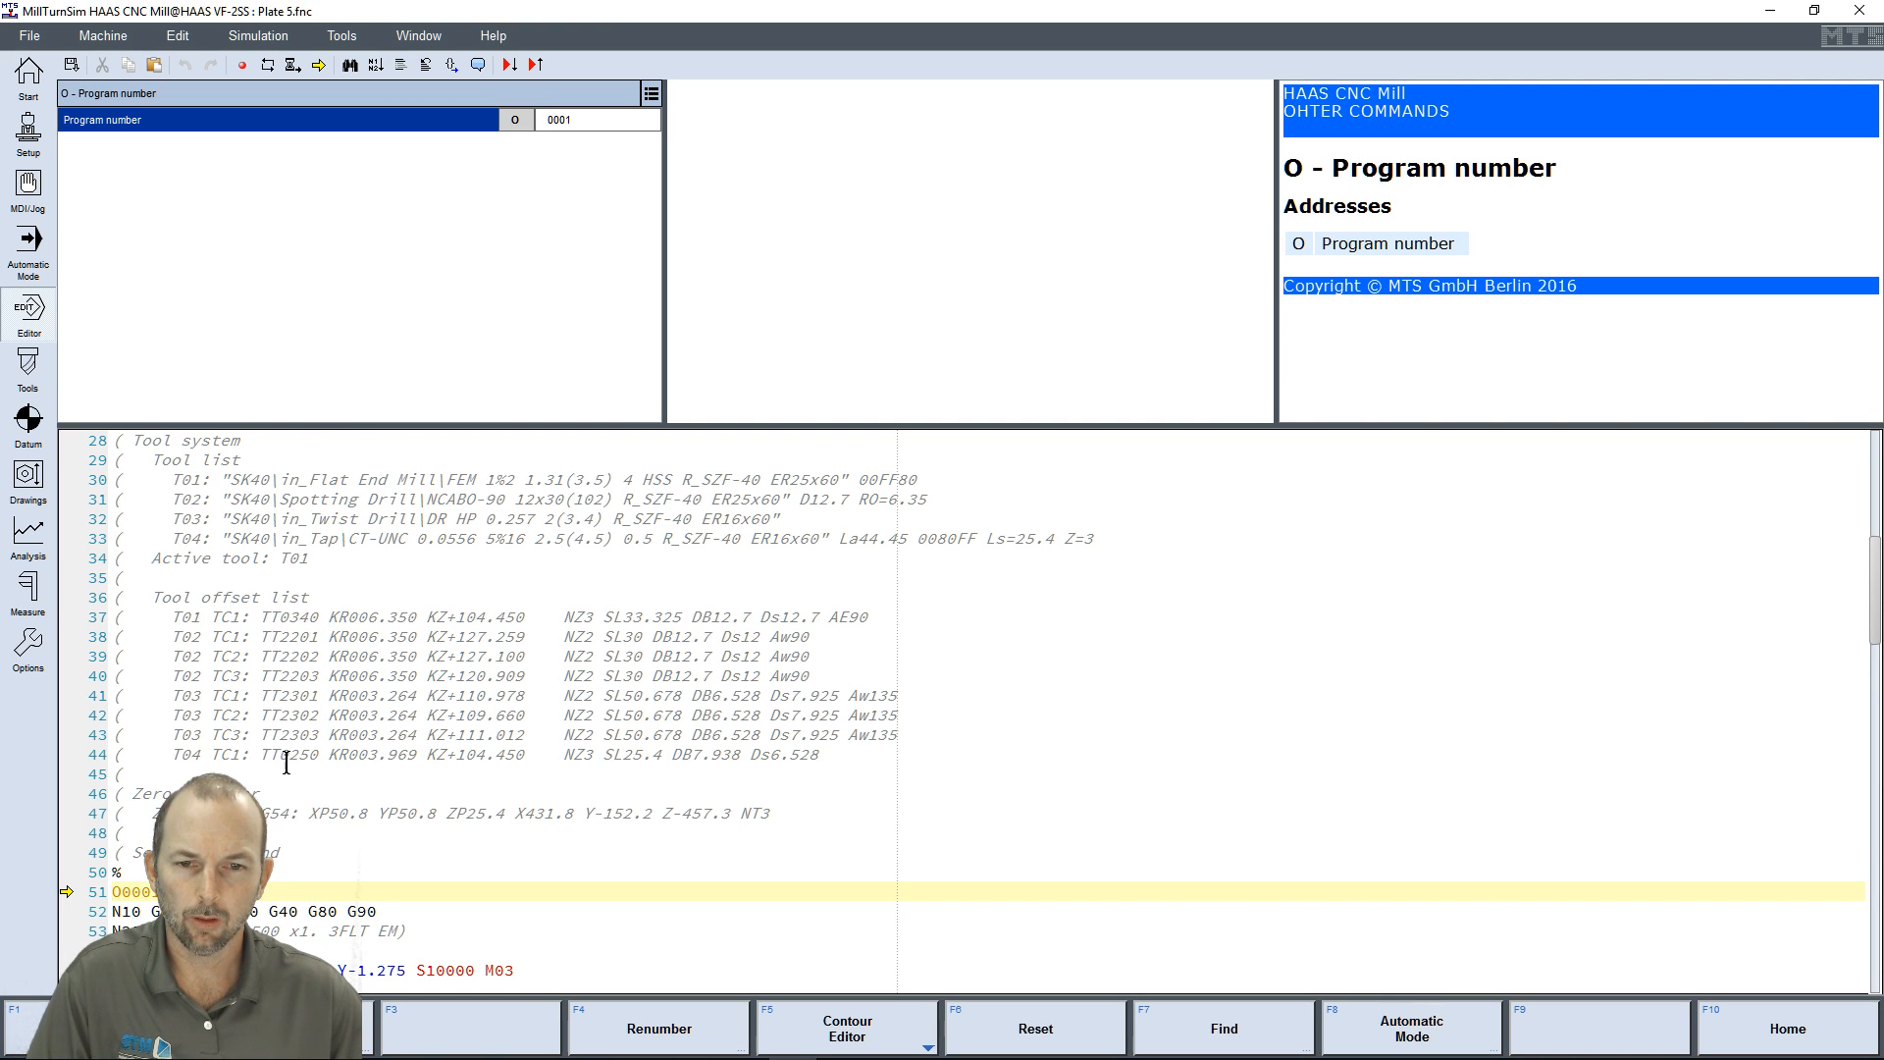
scroll(286, 762, up, 6)
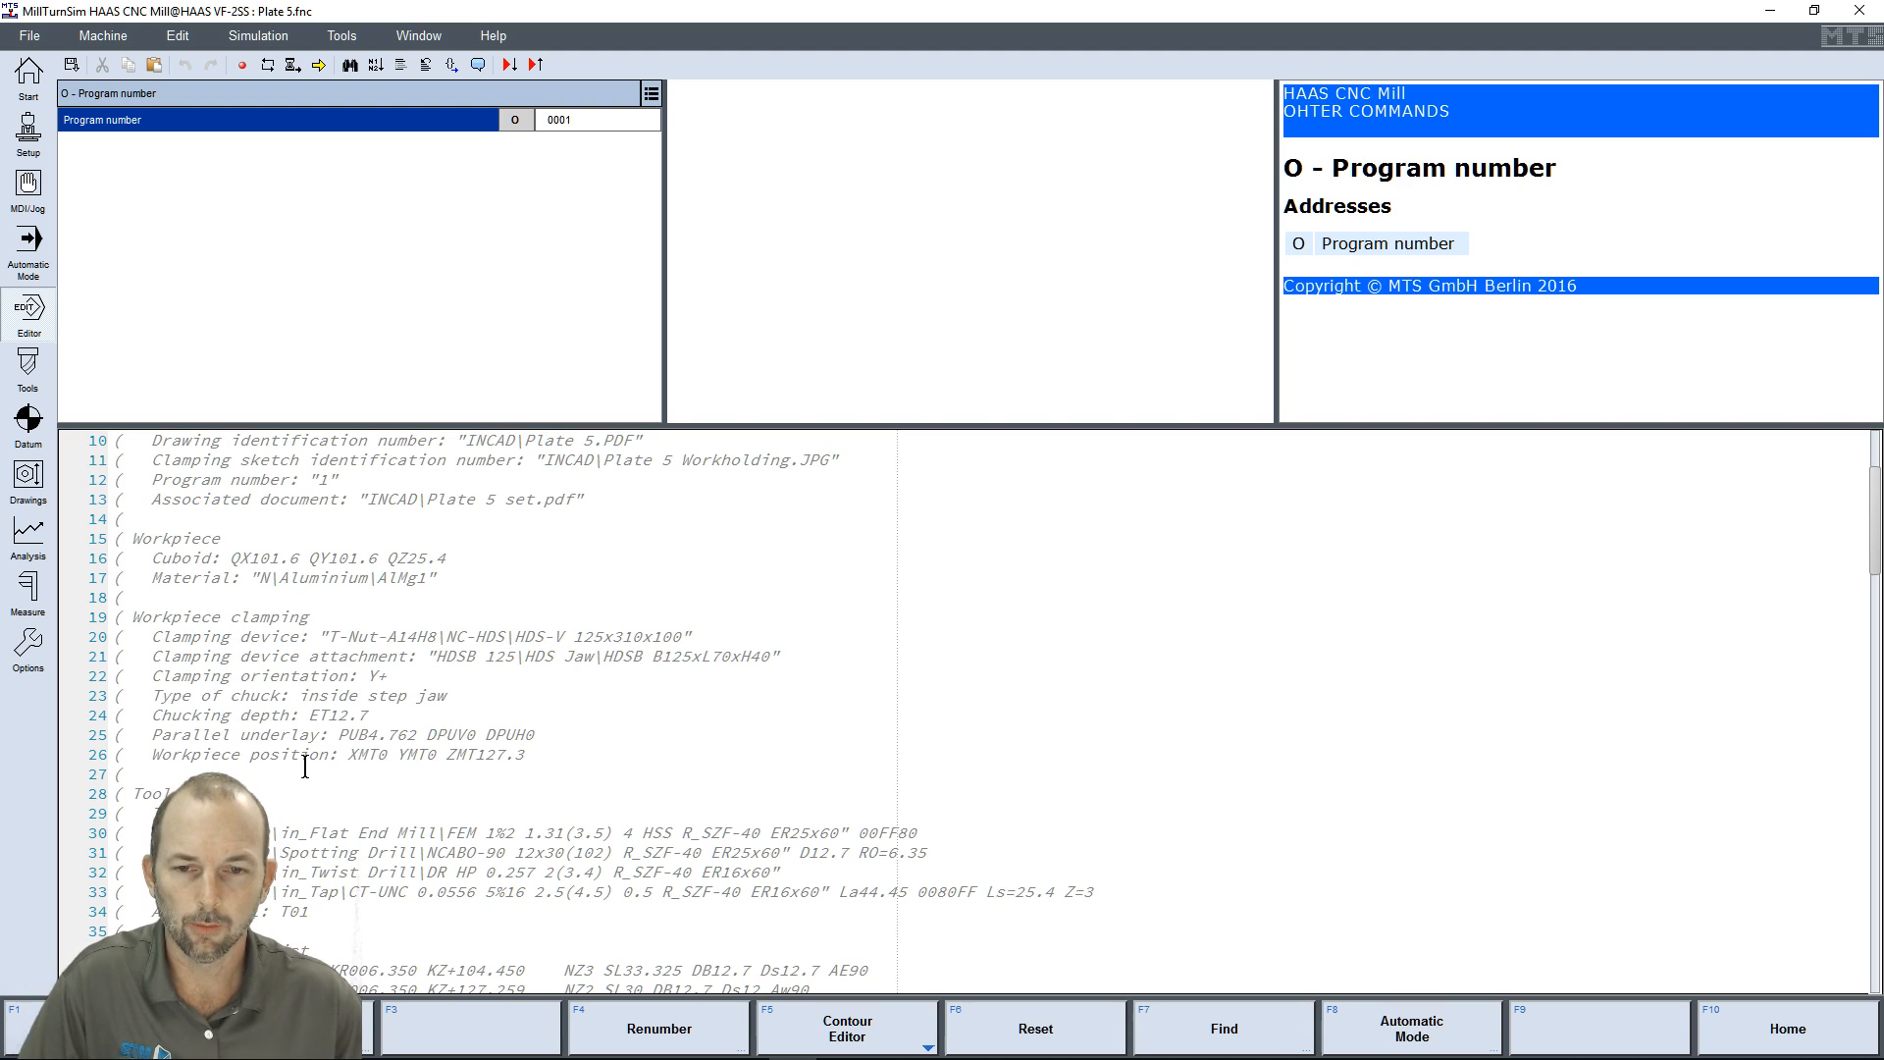
scroll(300, 774, up, 3)
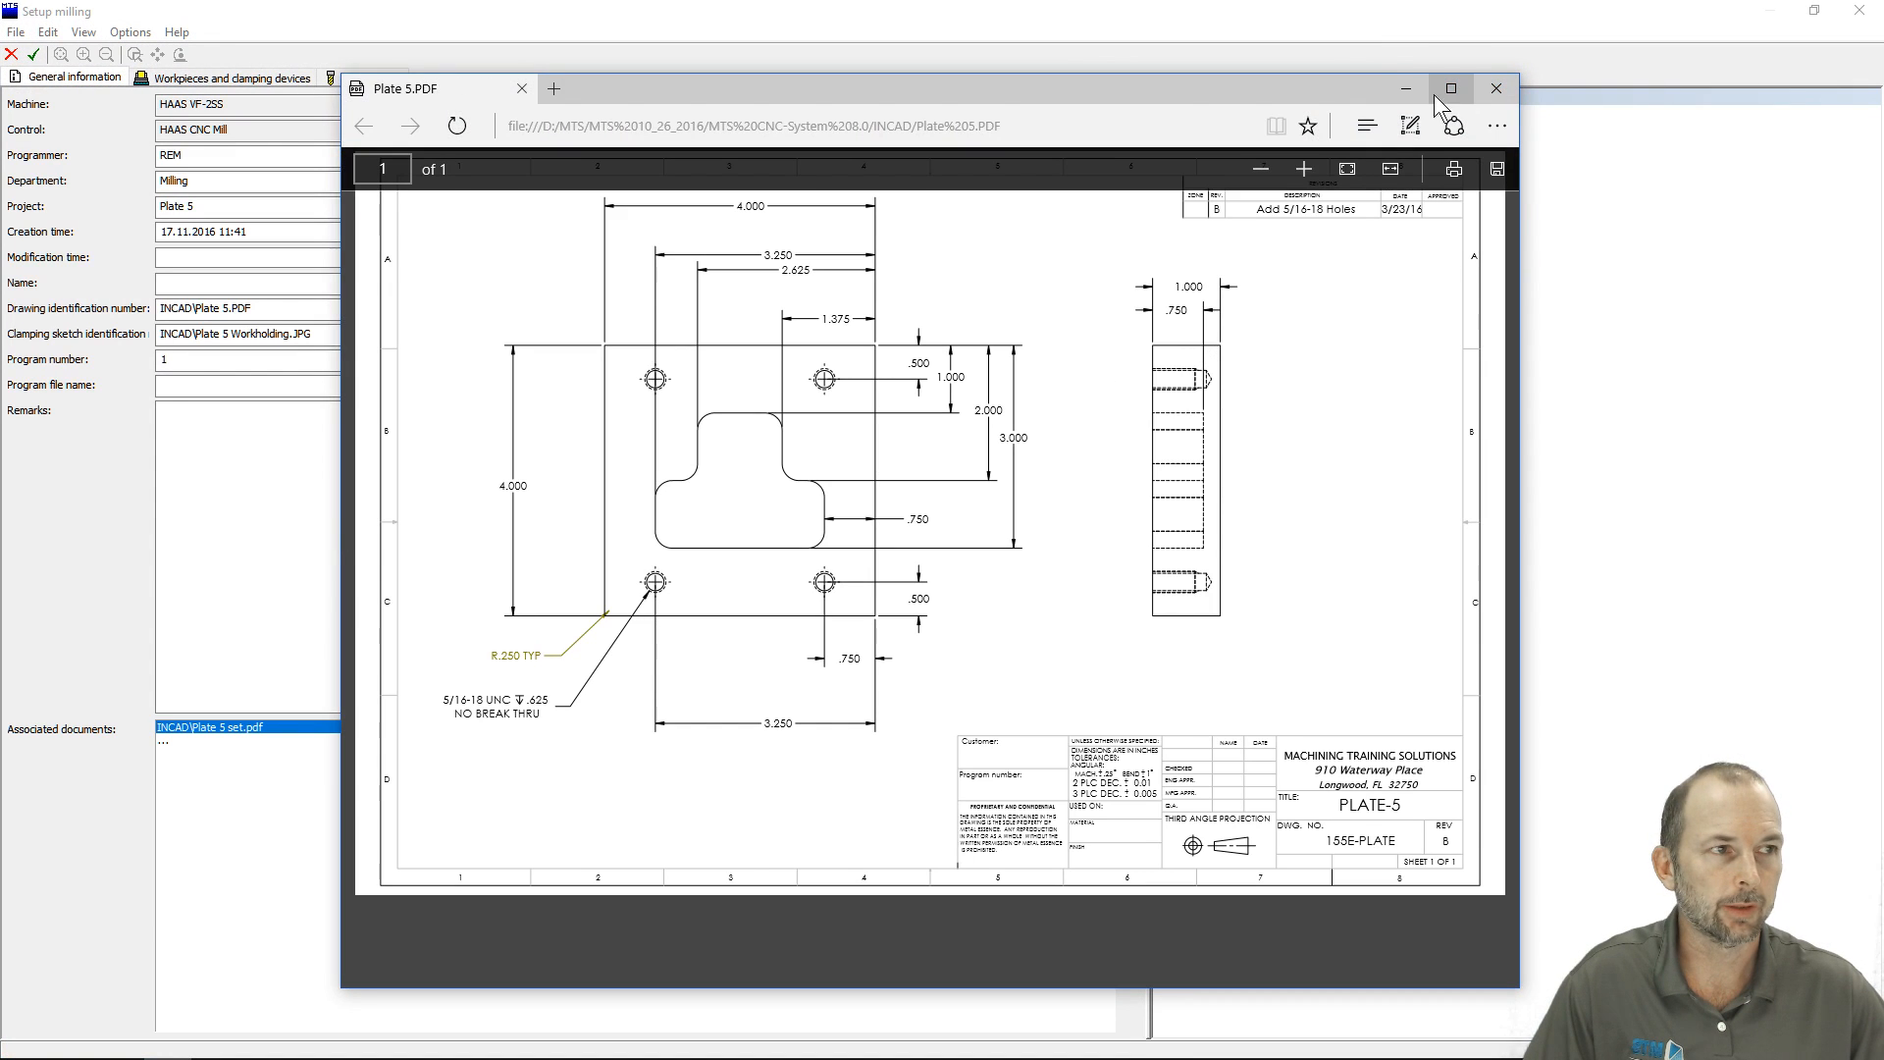
- Close the Plate 5.PDF drawing, accept the milling setup, and review the setup sheet comments back up to their first line
click(1496, 88)
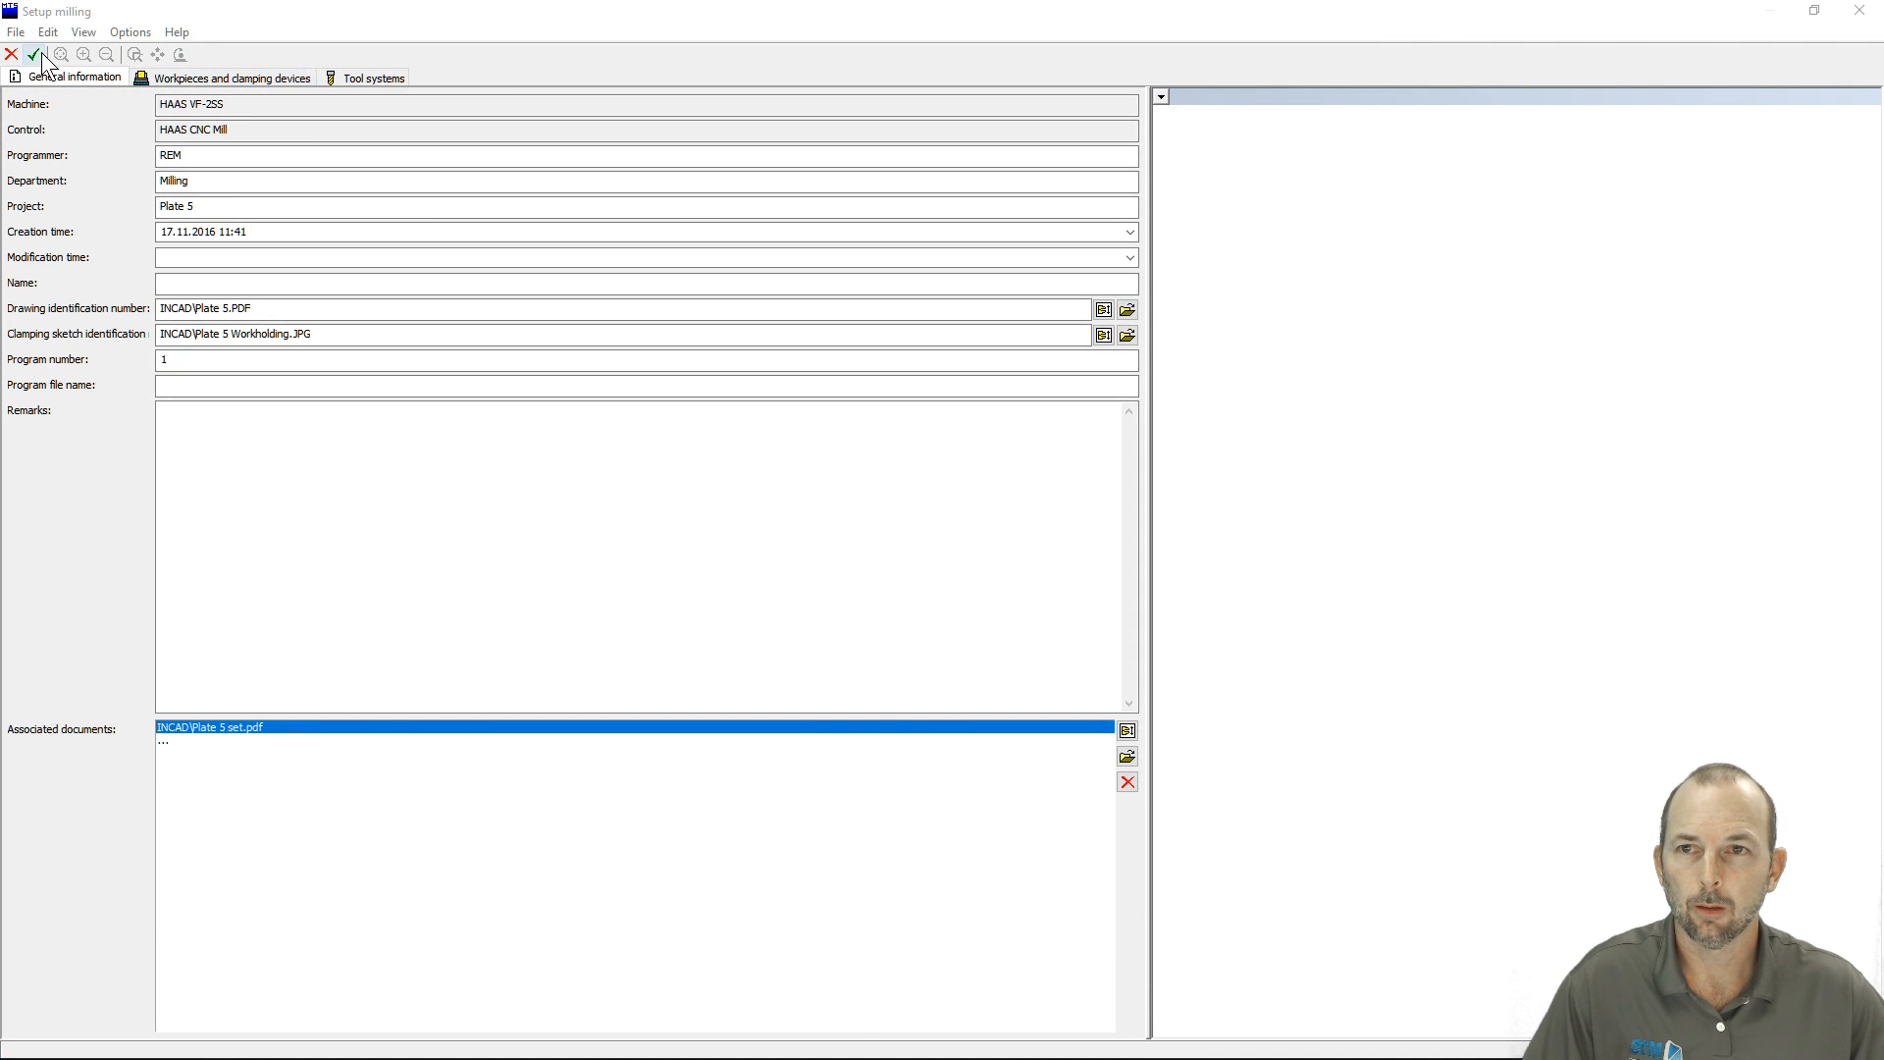
click(34, 54)
scroll(339, 687, down, 8)
scroll(245, 687, up, 6)
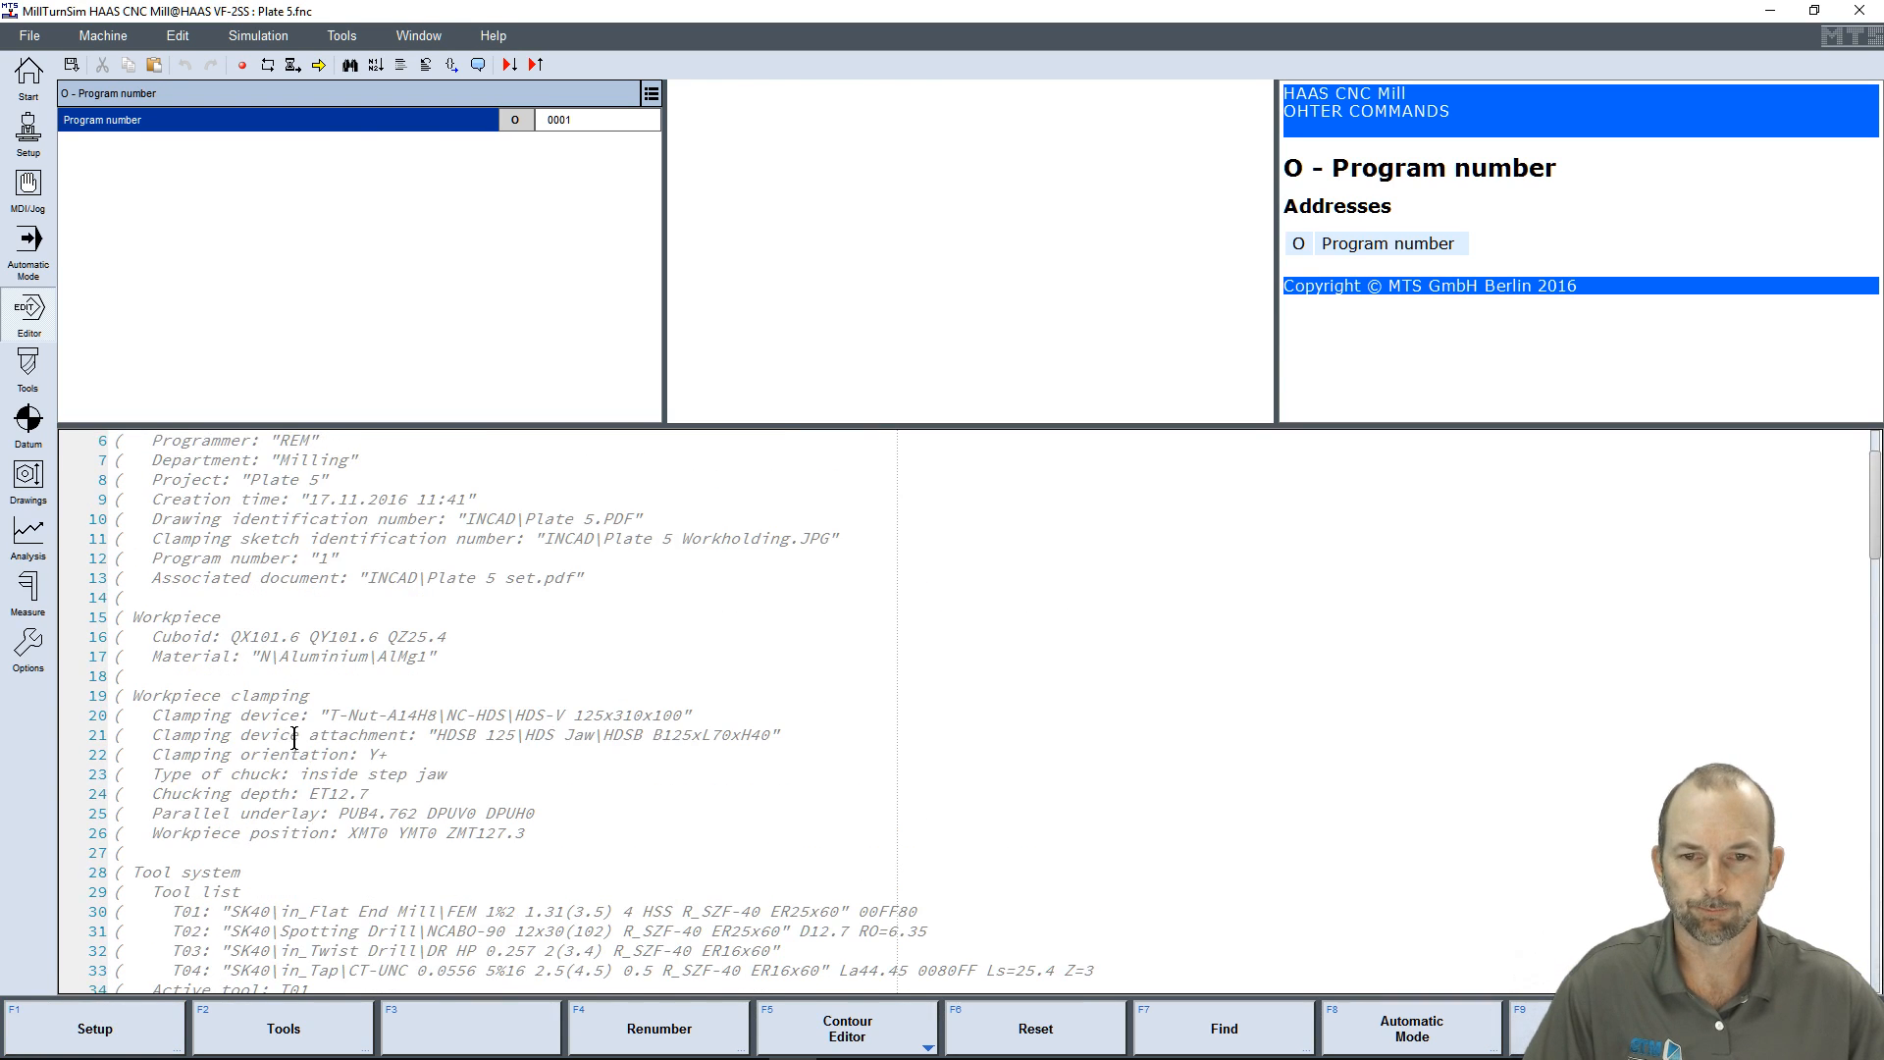
scroll(265, 697, up, 2)
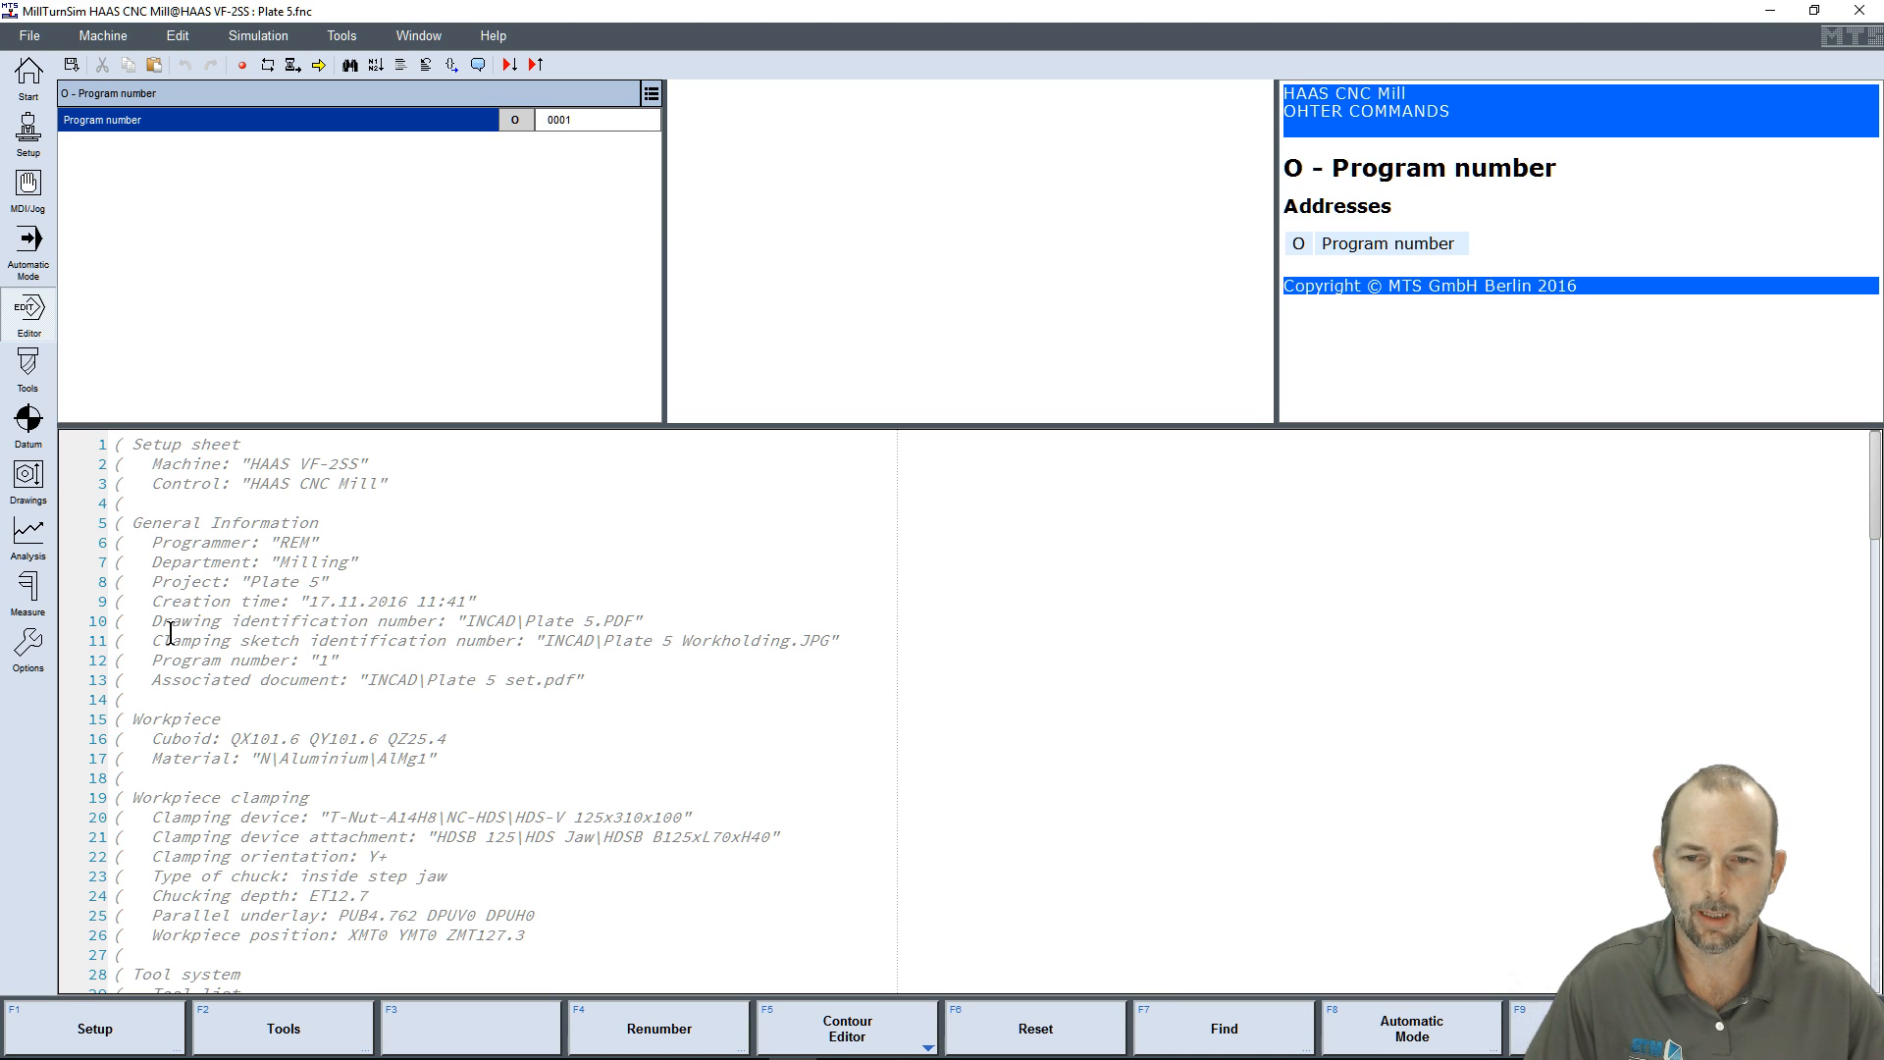
- Highlight the file name Plate 5.PDF in the drawing identification line and read on to the end of the setup sheet
click(472, 621)
drag(472, 620, 634, 620)
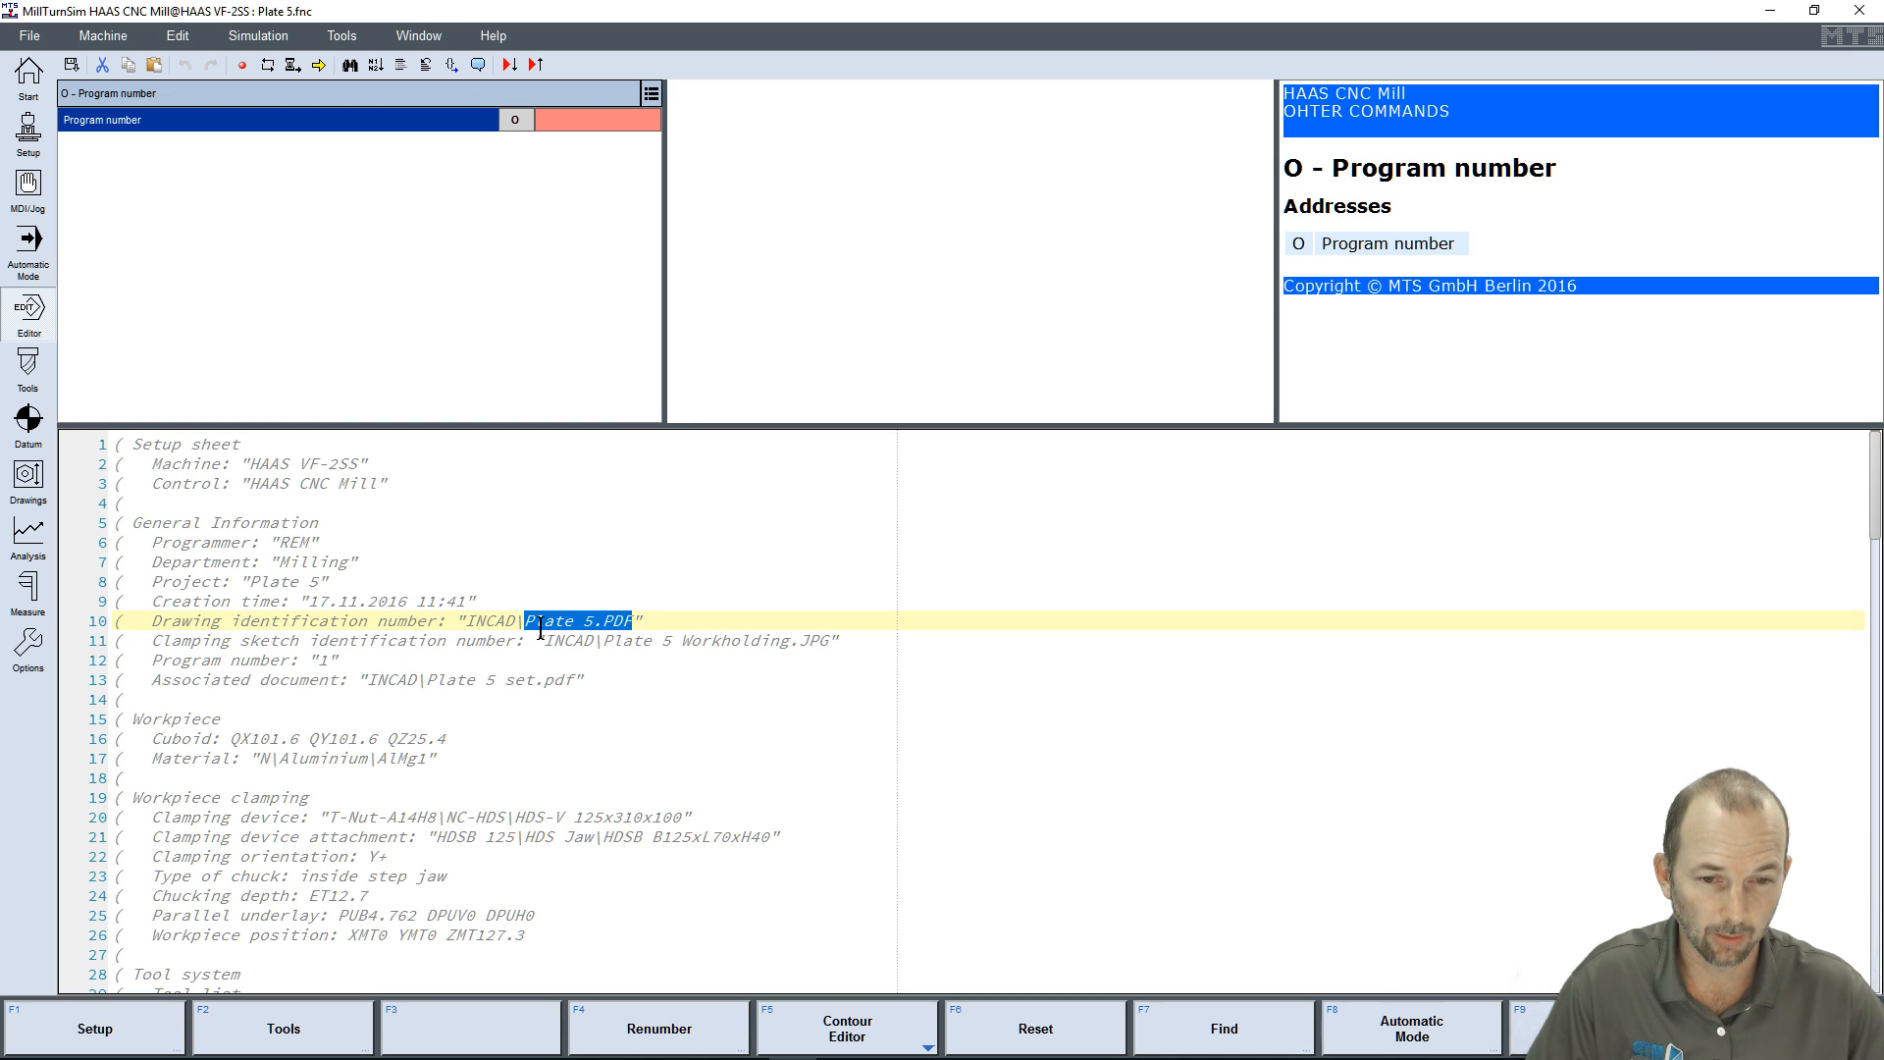
scroll(546, 671, down, 4)
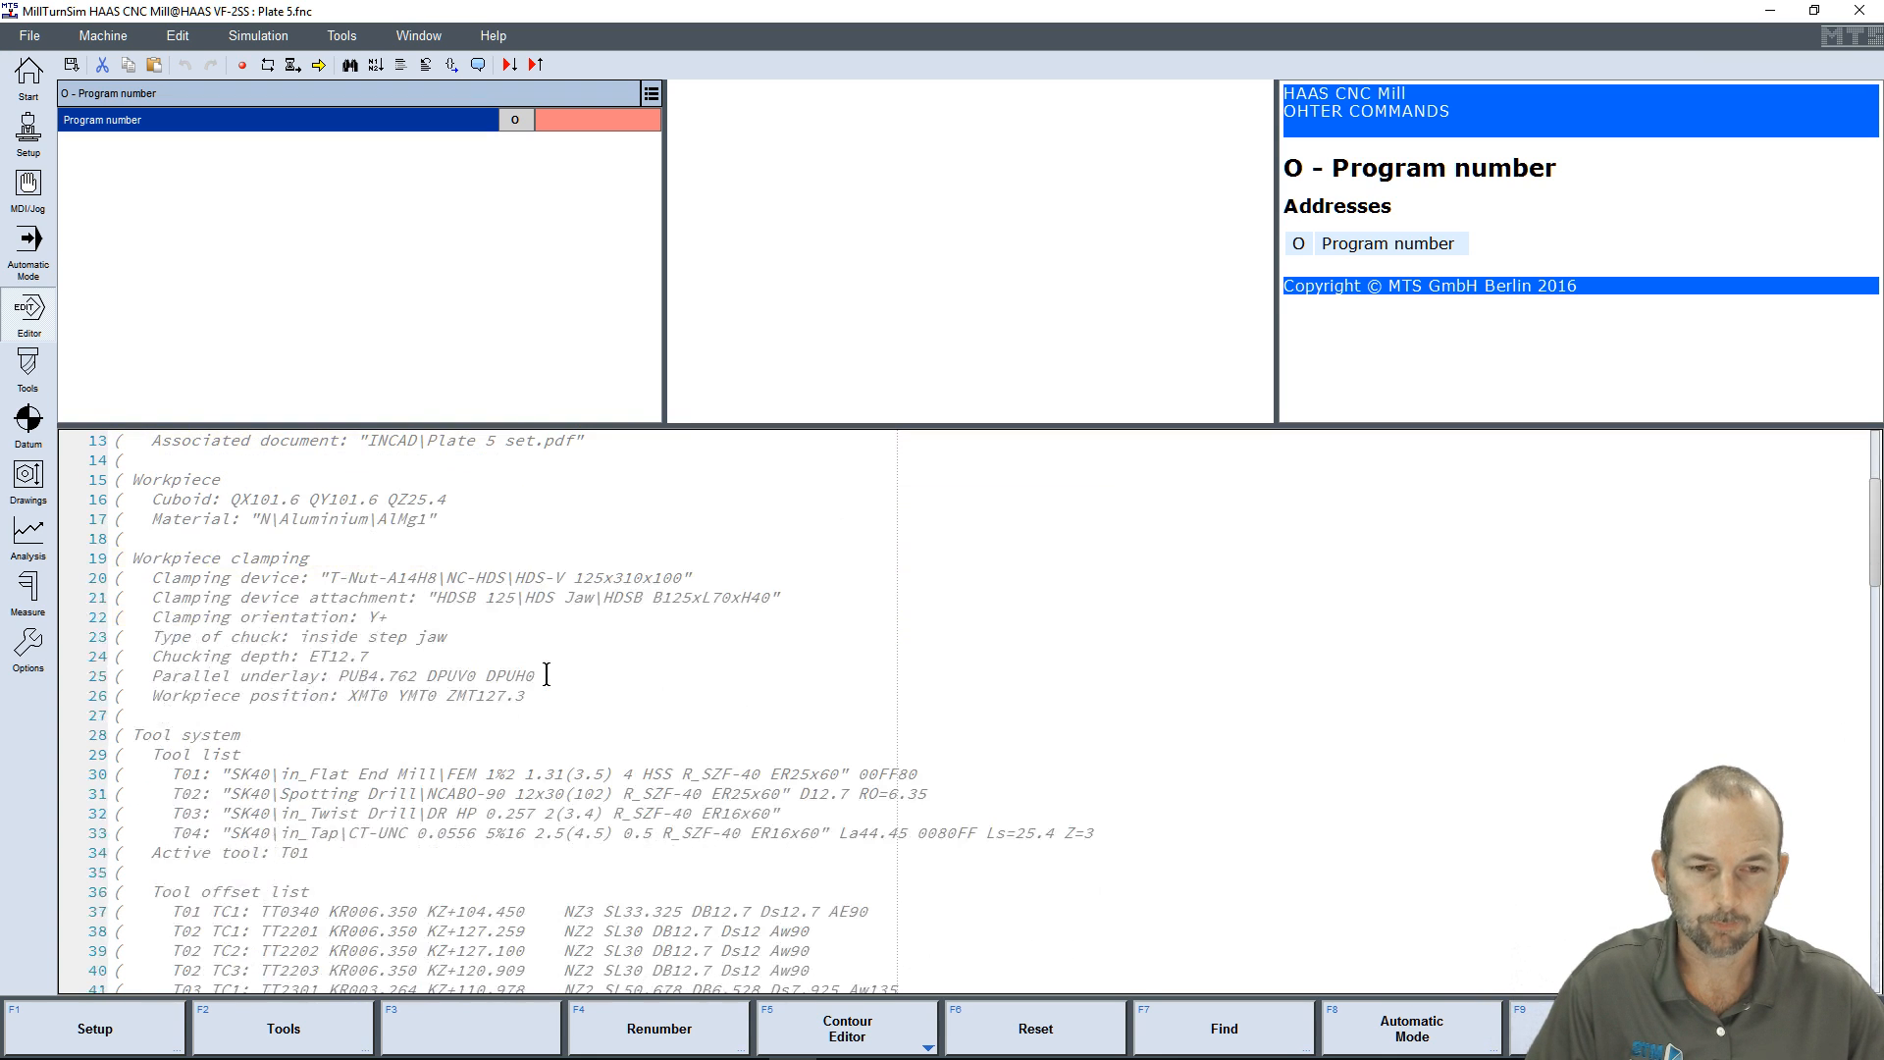
scroll(546, 673, down, 5)
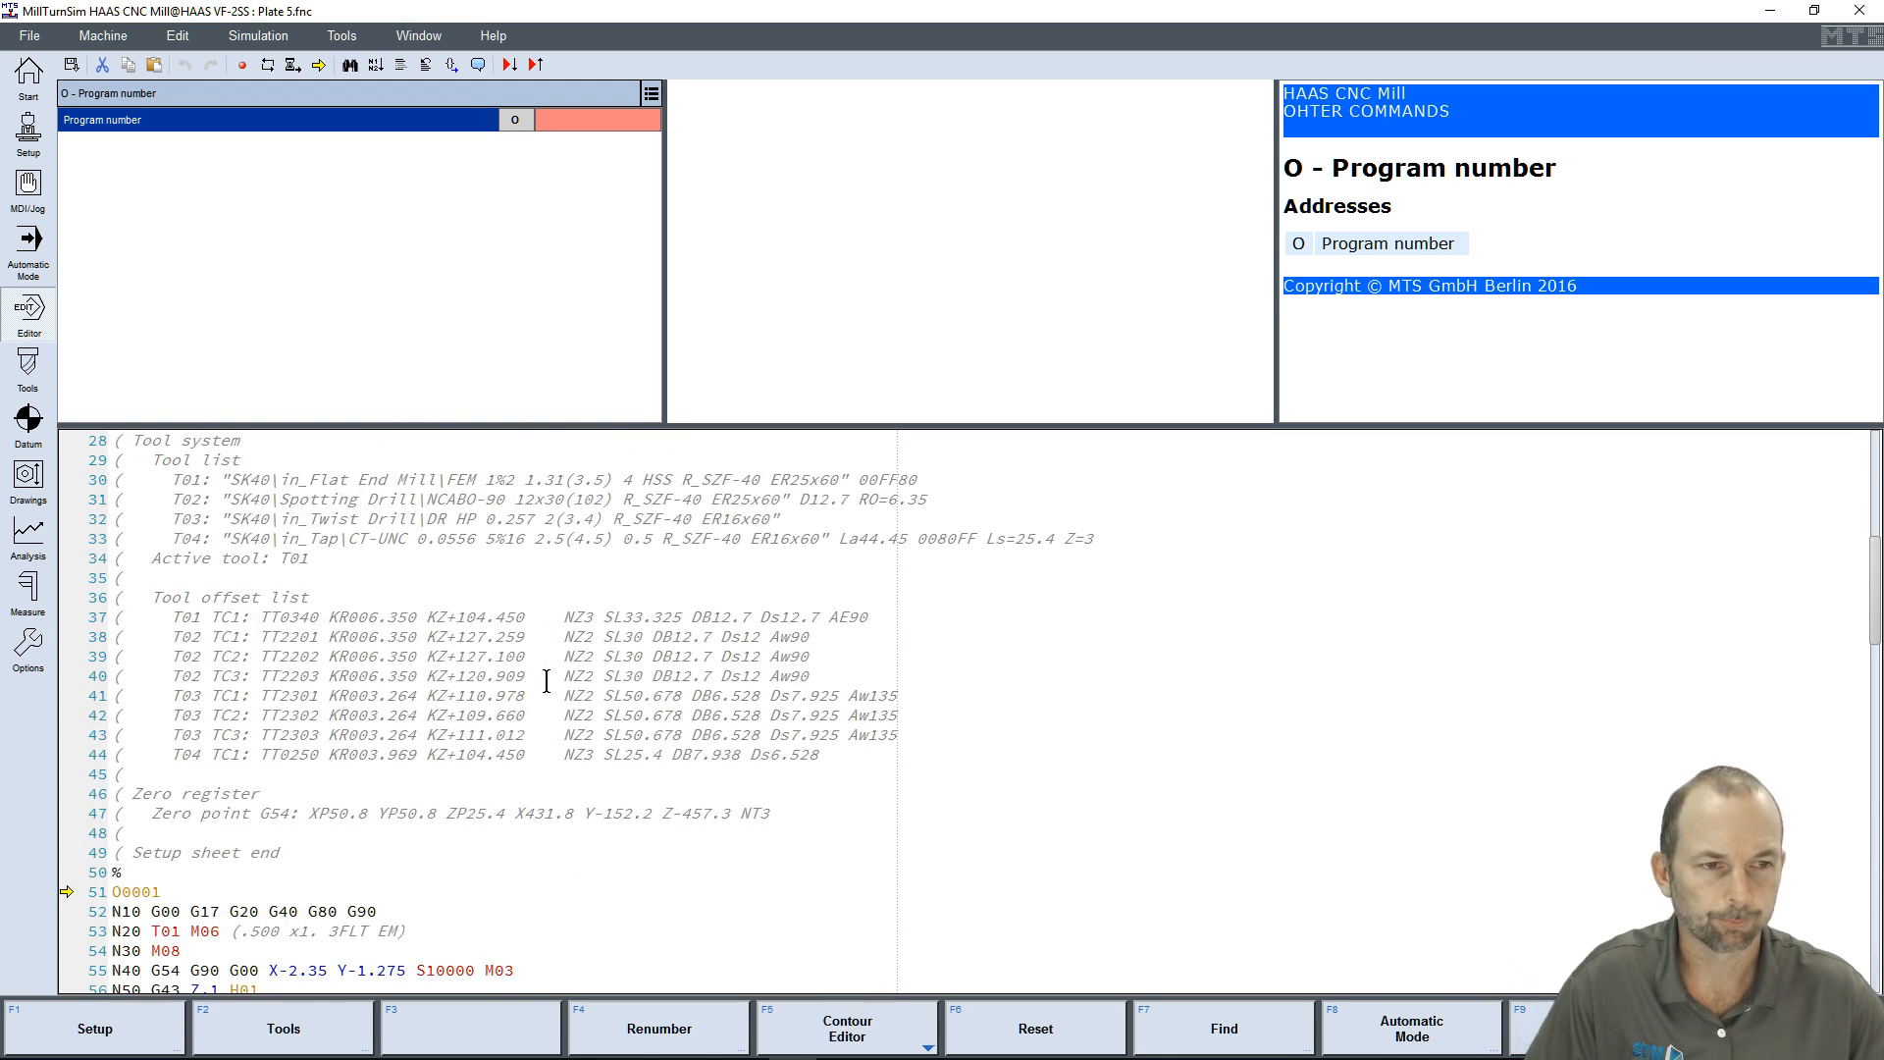
- Quit the MillTurnSim simulator and return to MTS TopStart
click(1859, 10)
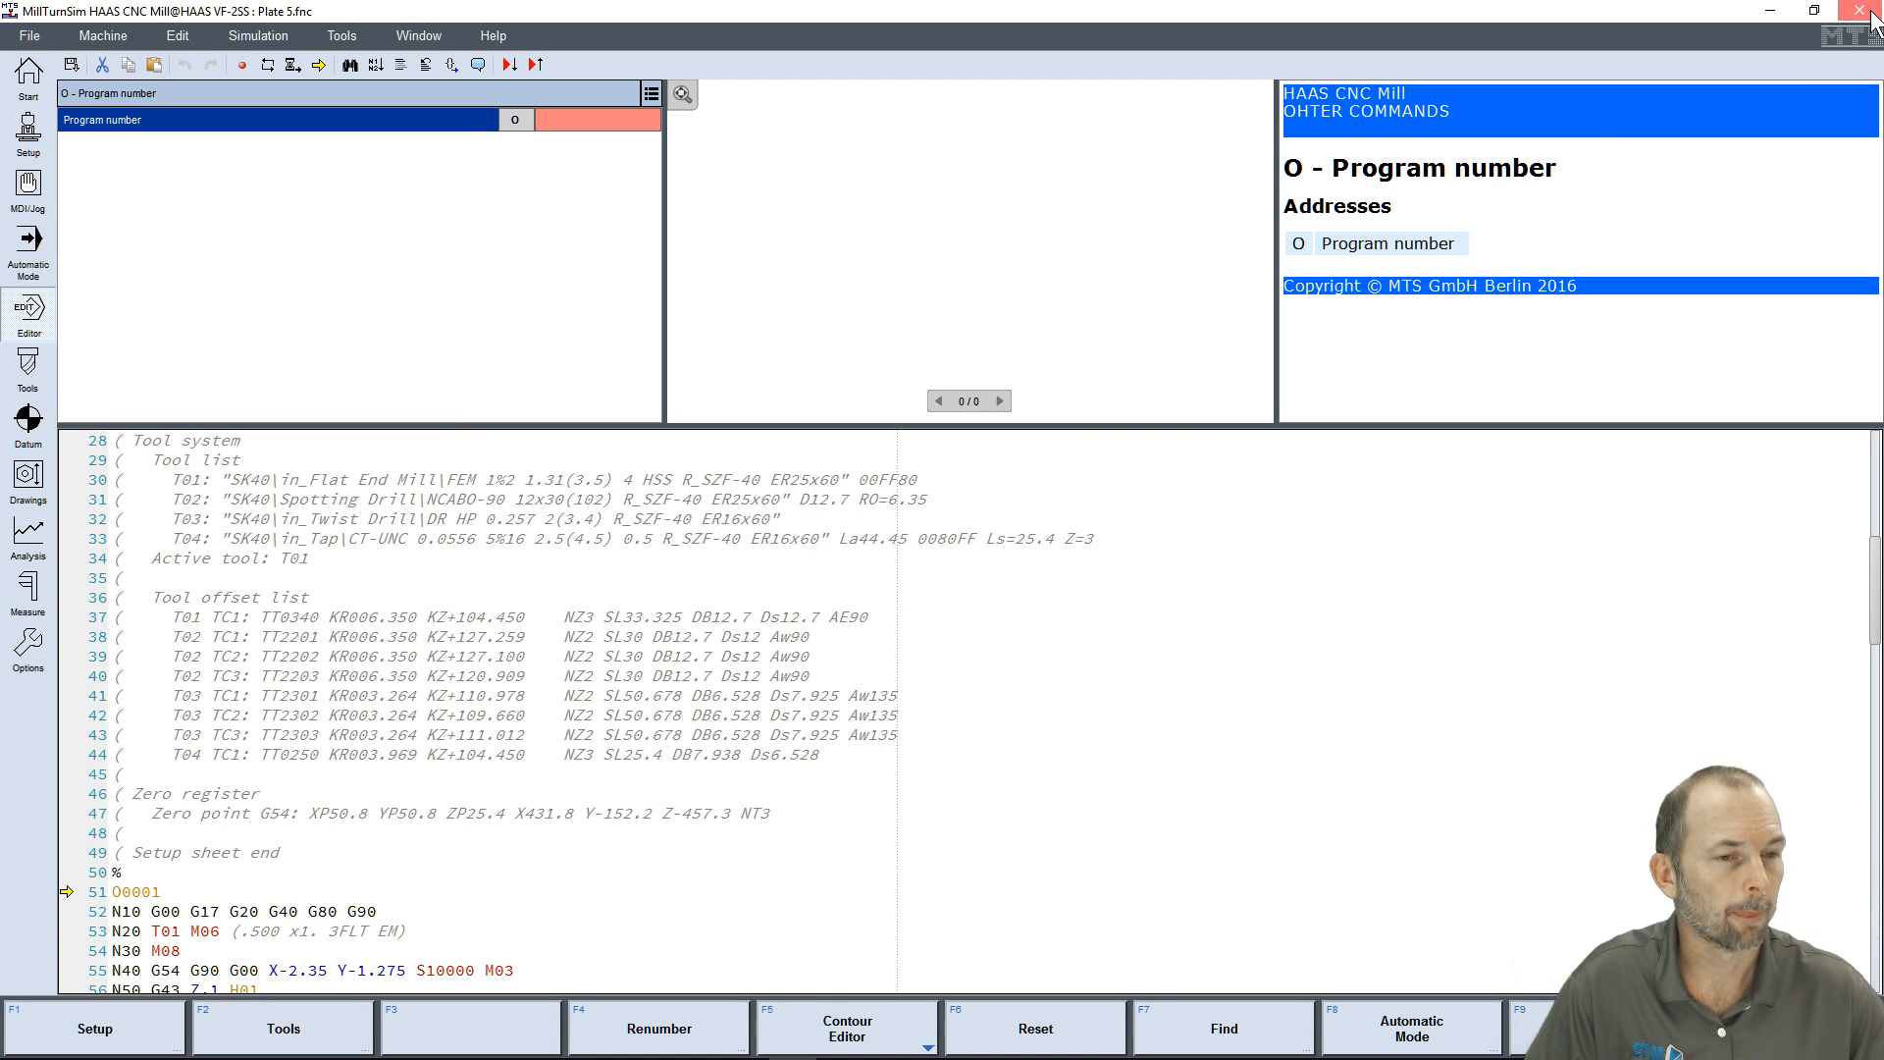
click(921, 566)
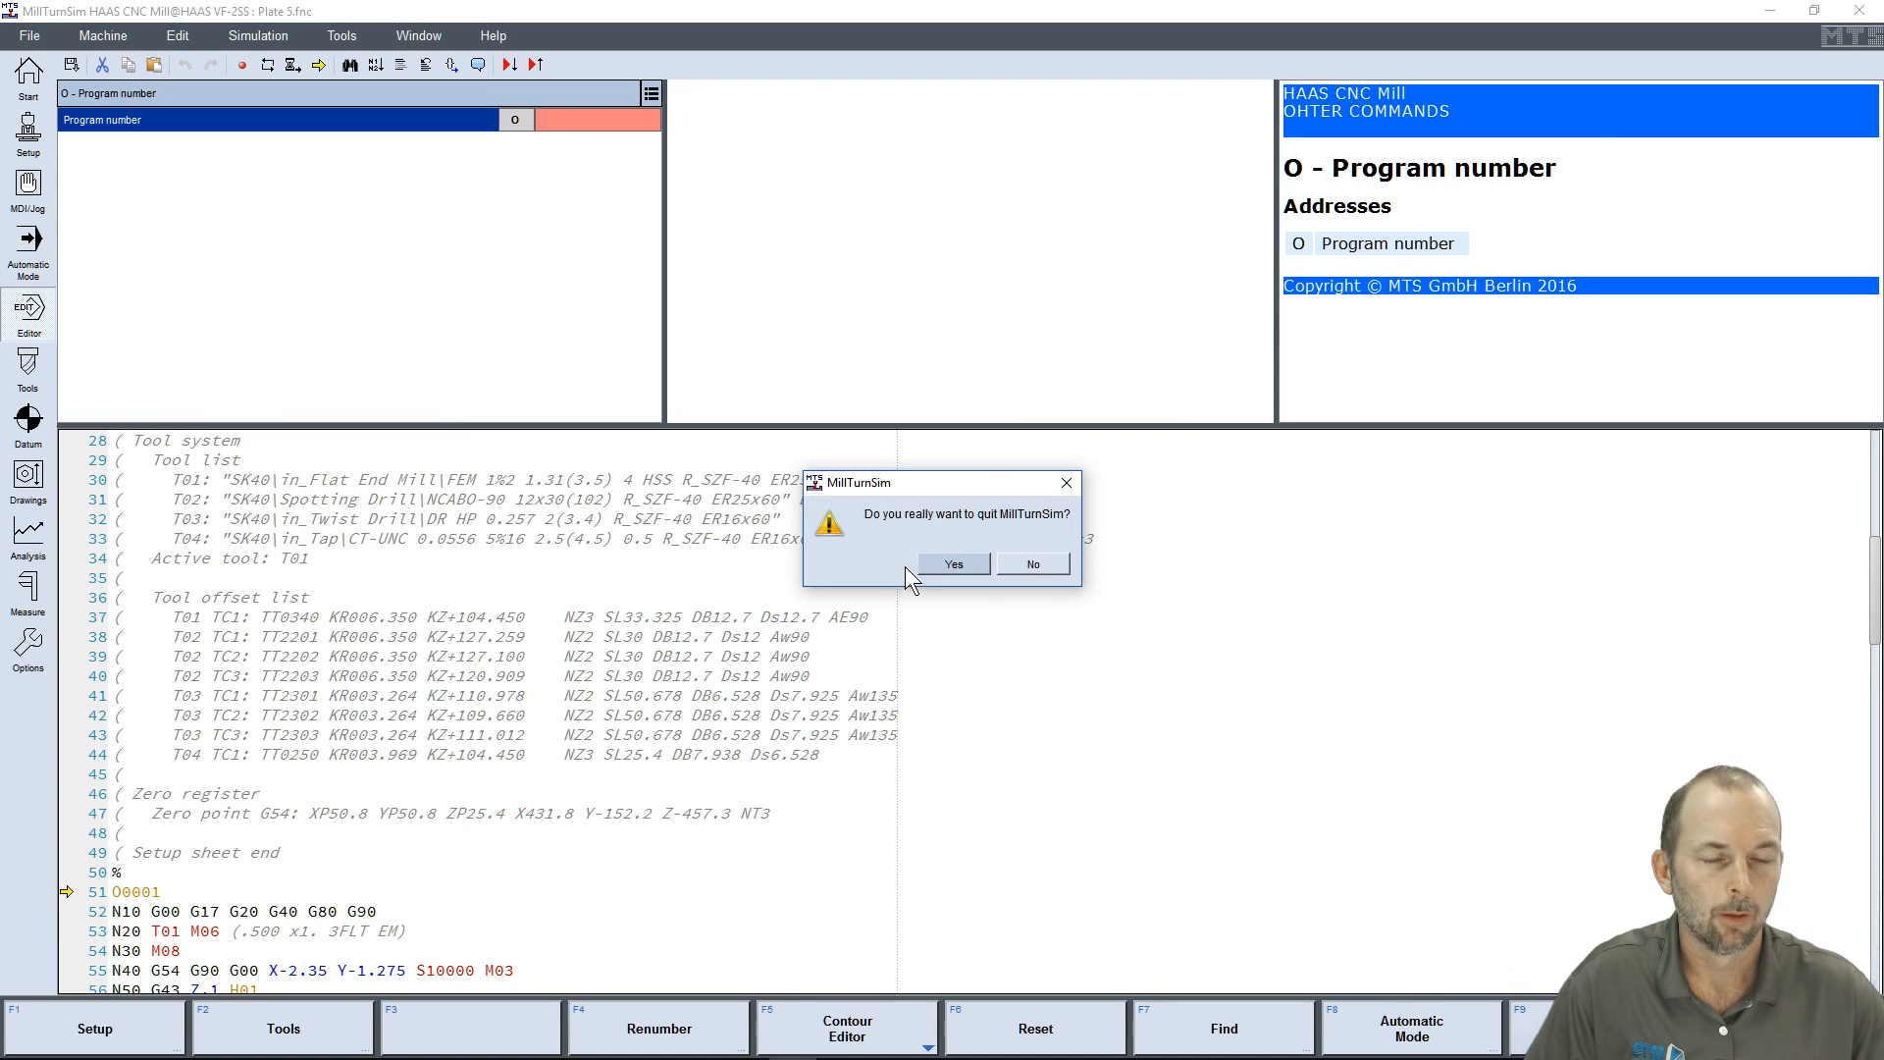
click(954, 564)
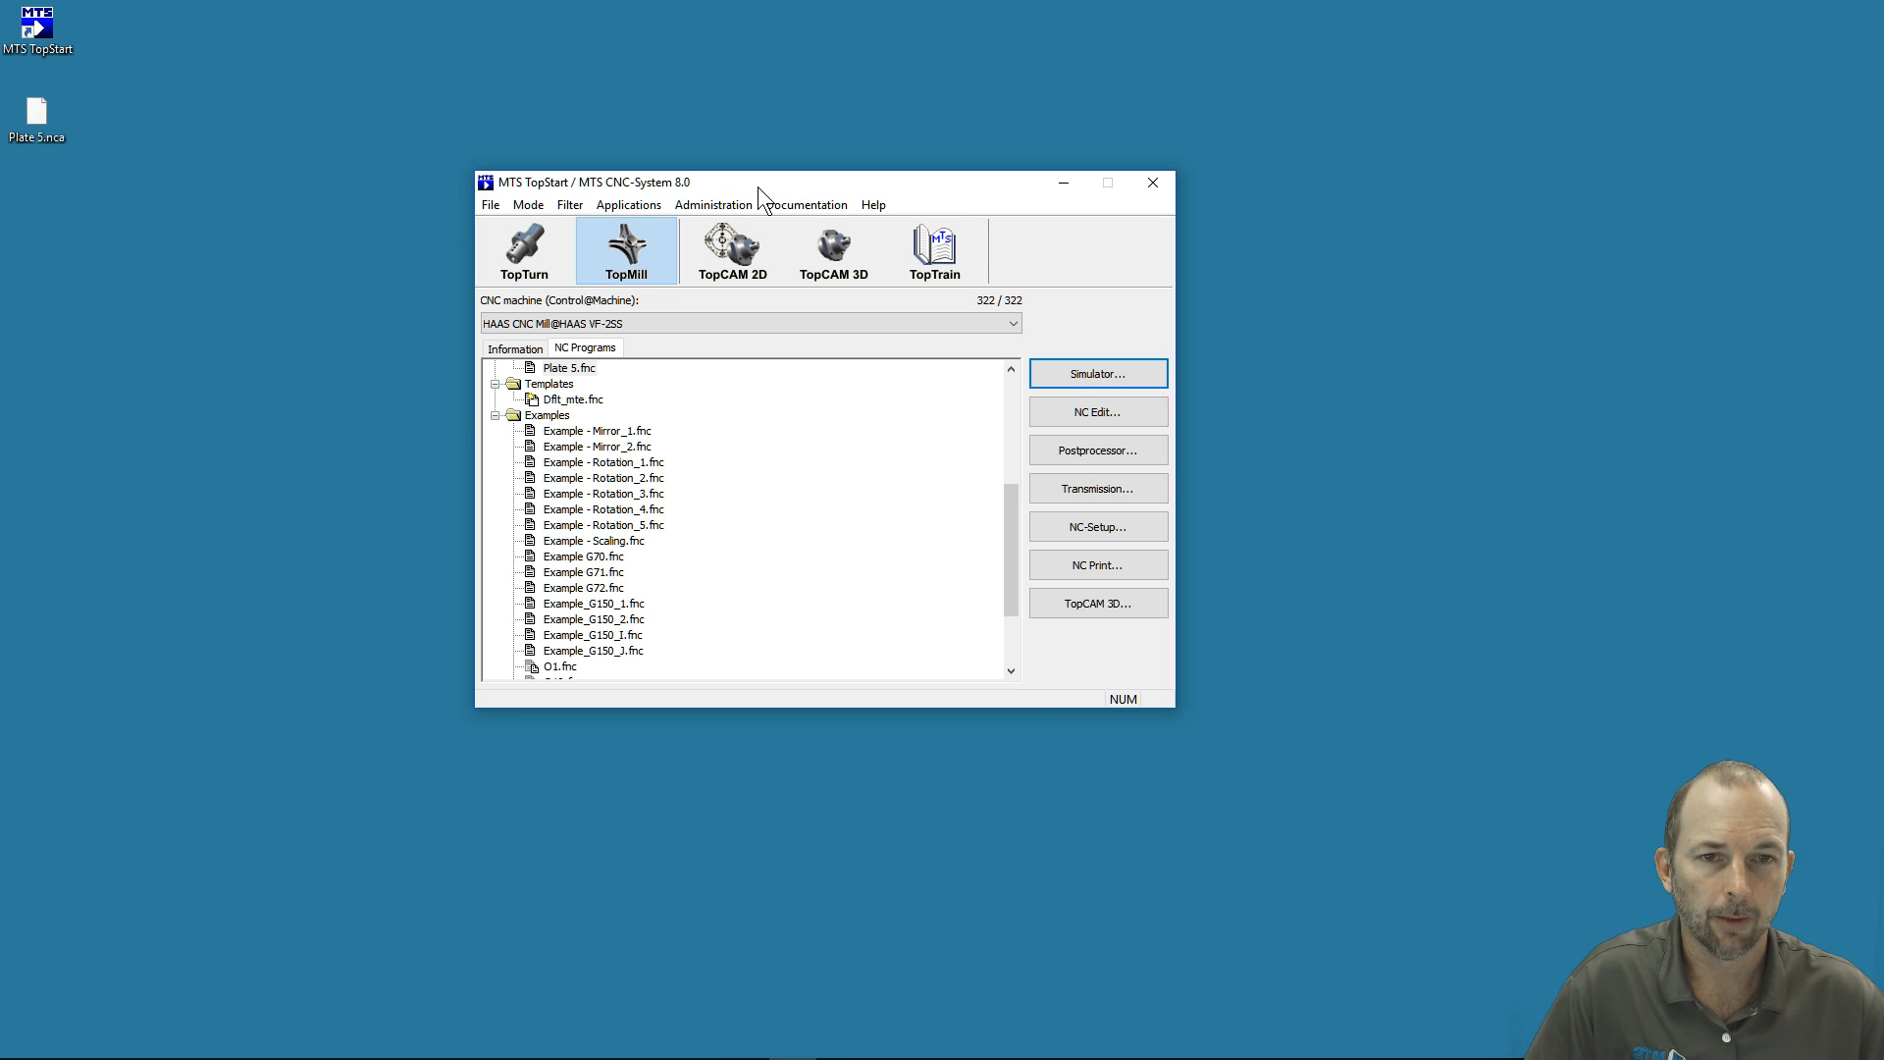
- Start an import and choose the archive Plate 5.nca from the Desktop as the input file
click(489, 205)
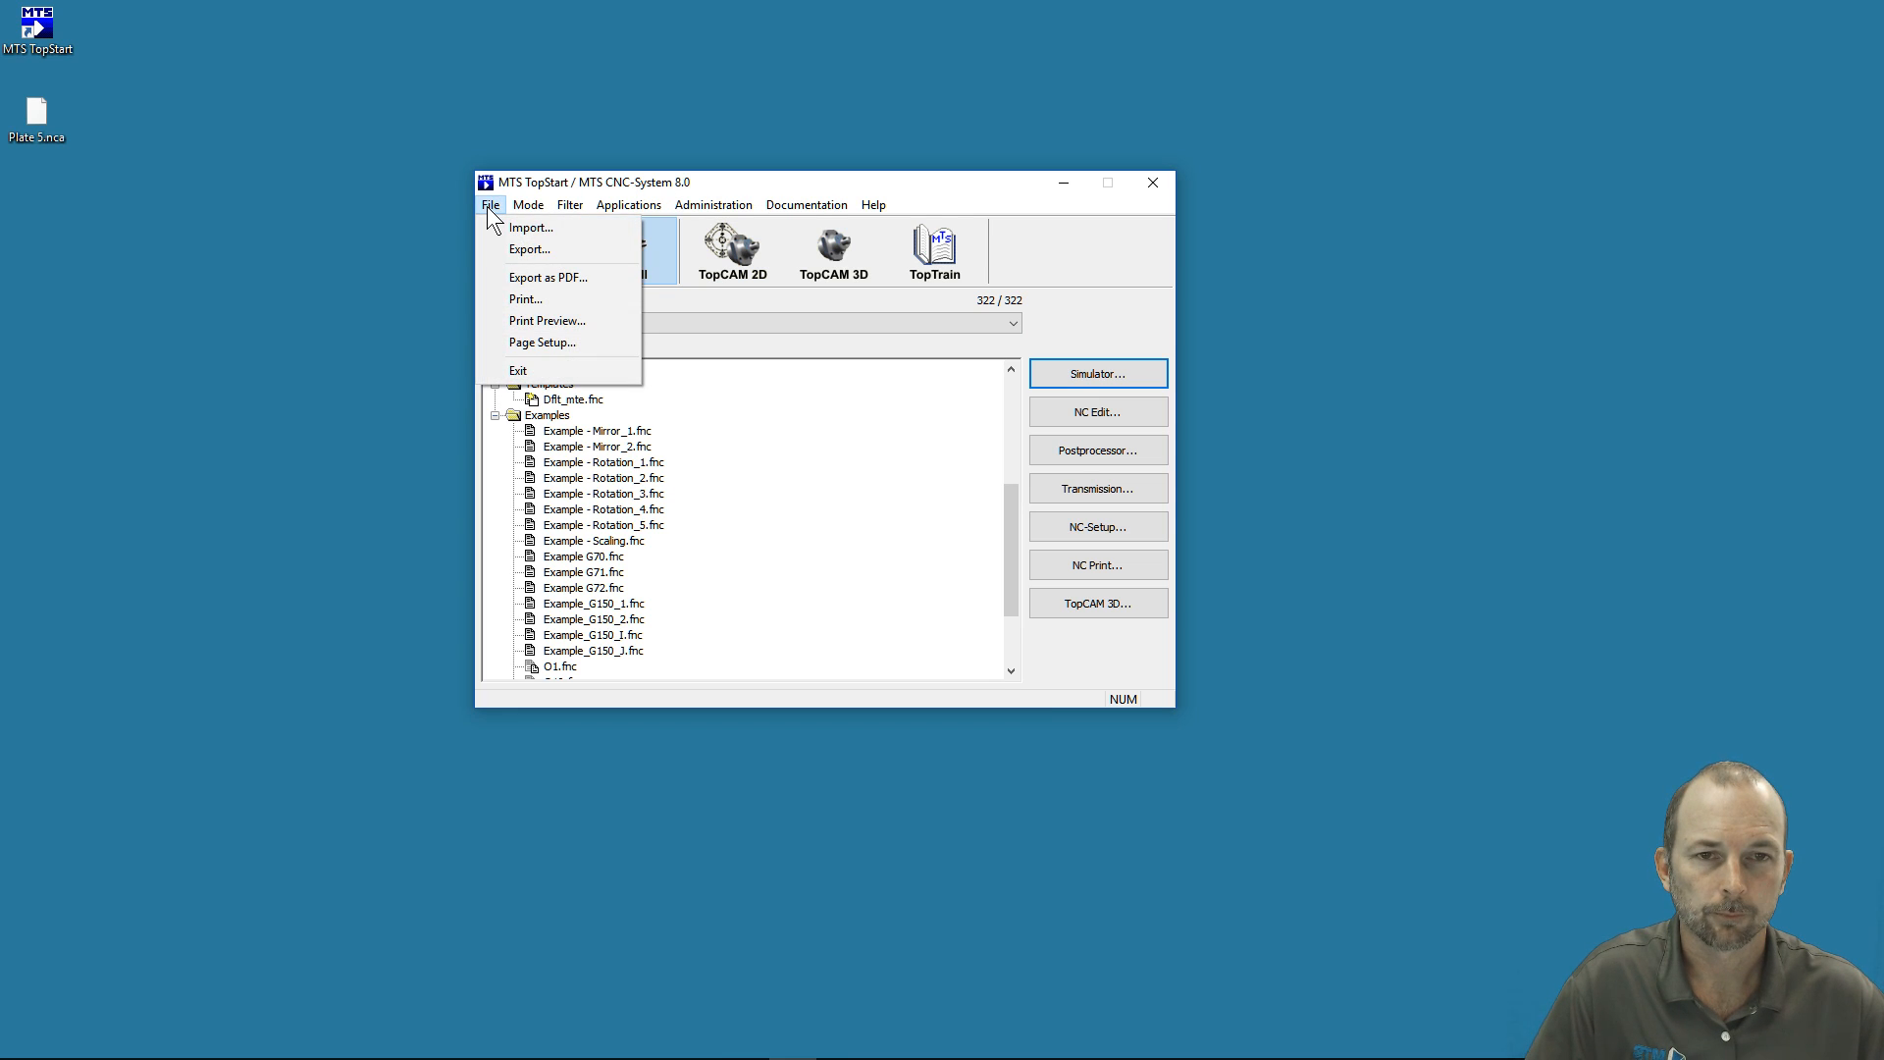
click(516, 230)
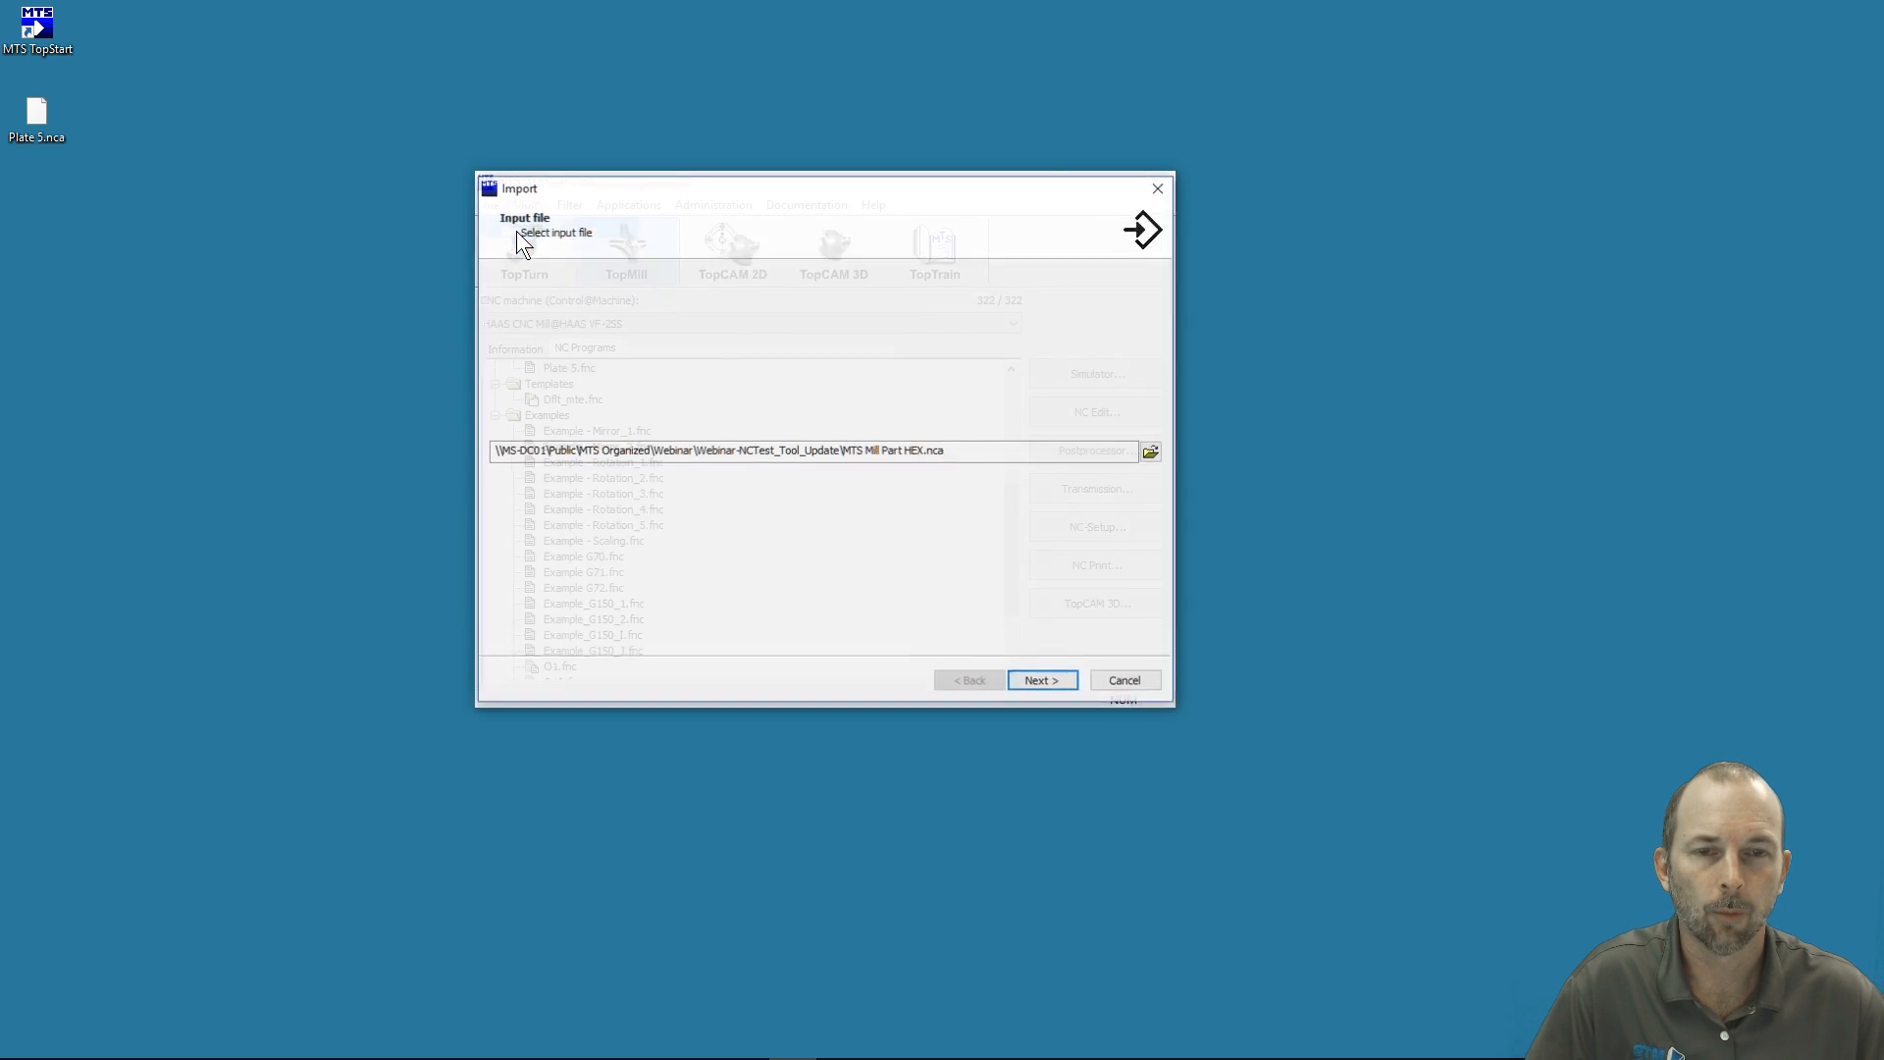
click(1152, 451)
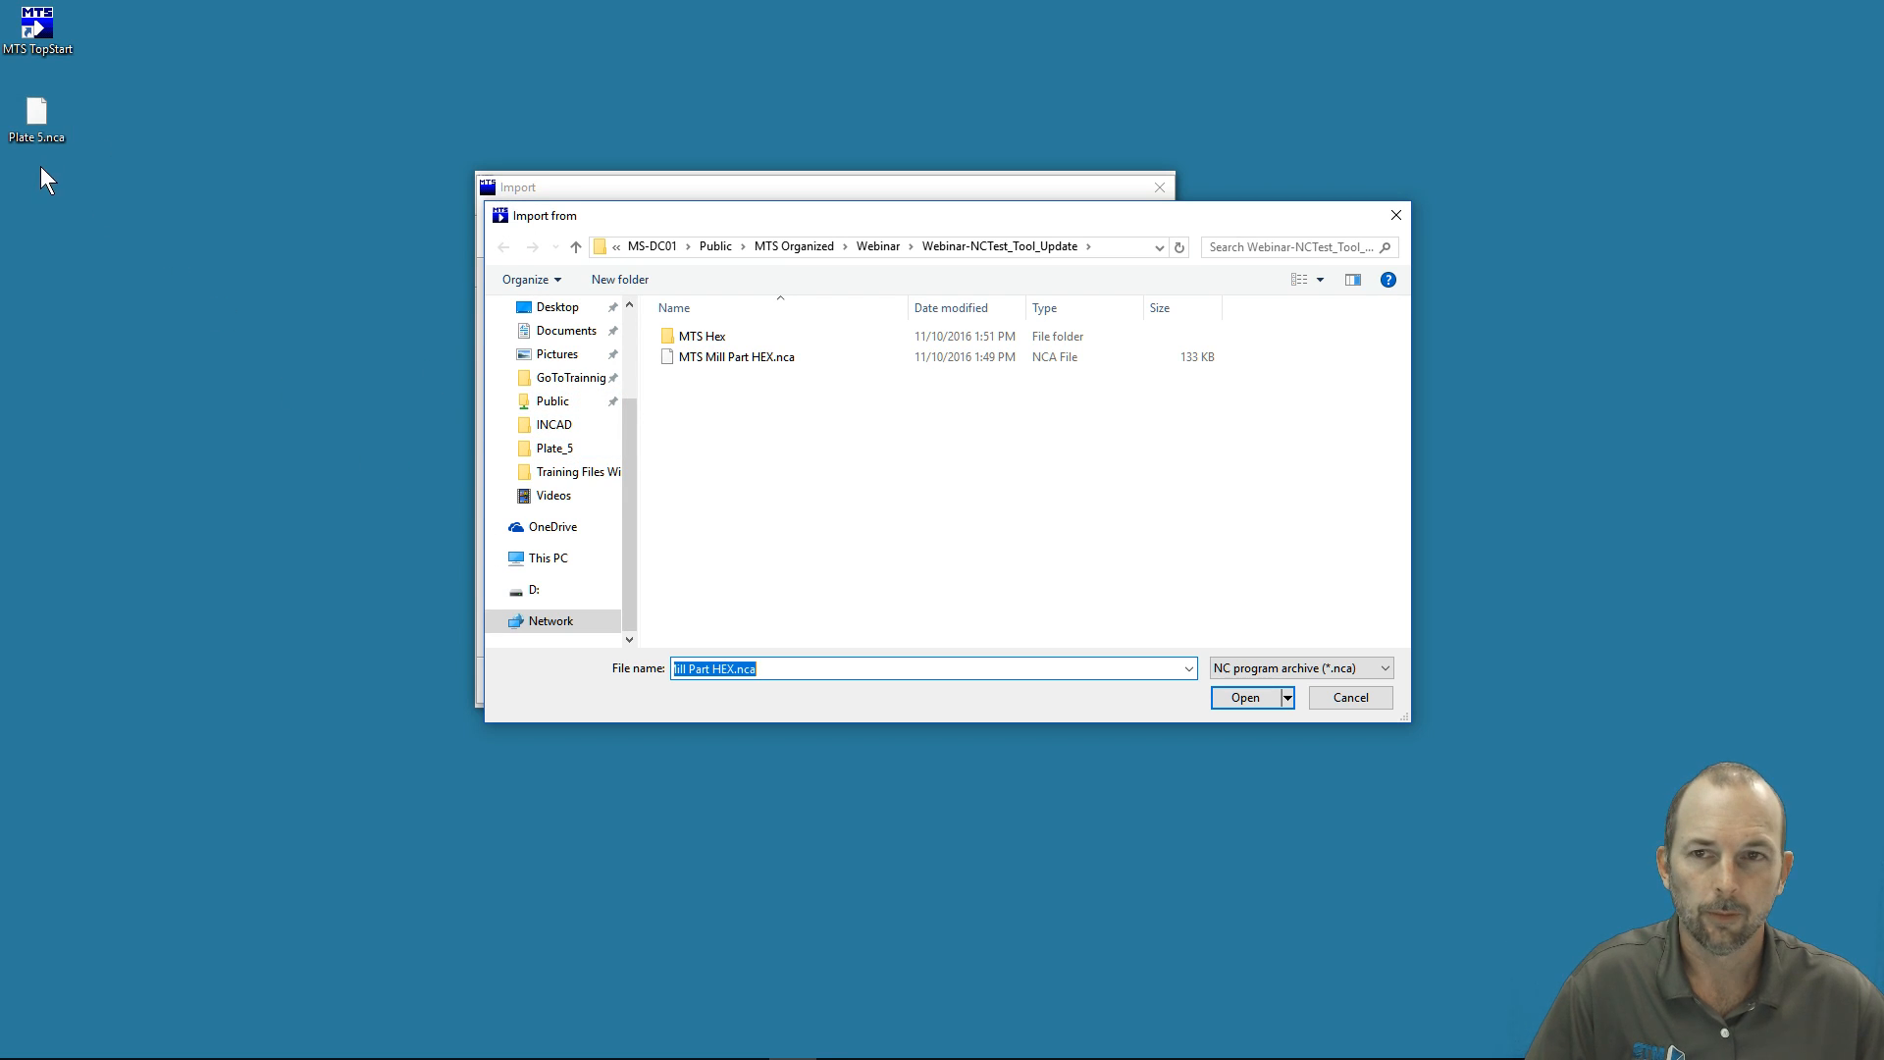
drag(627, 462, 628, 446)
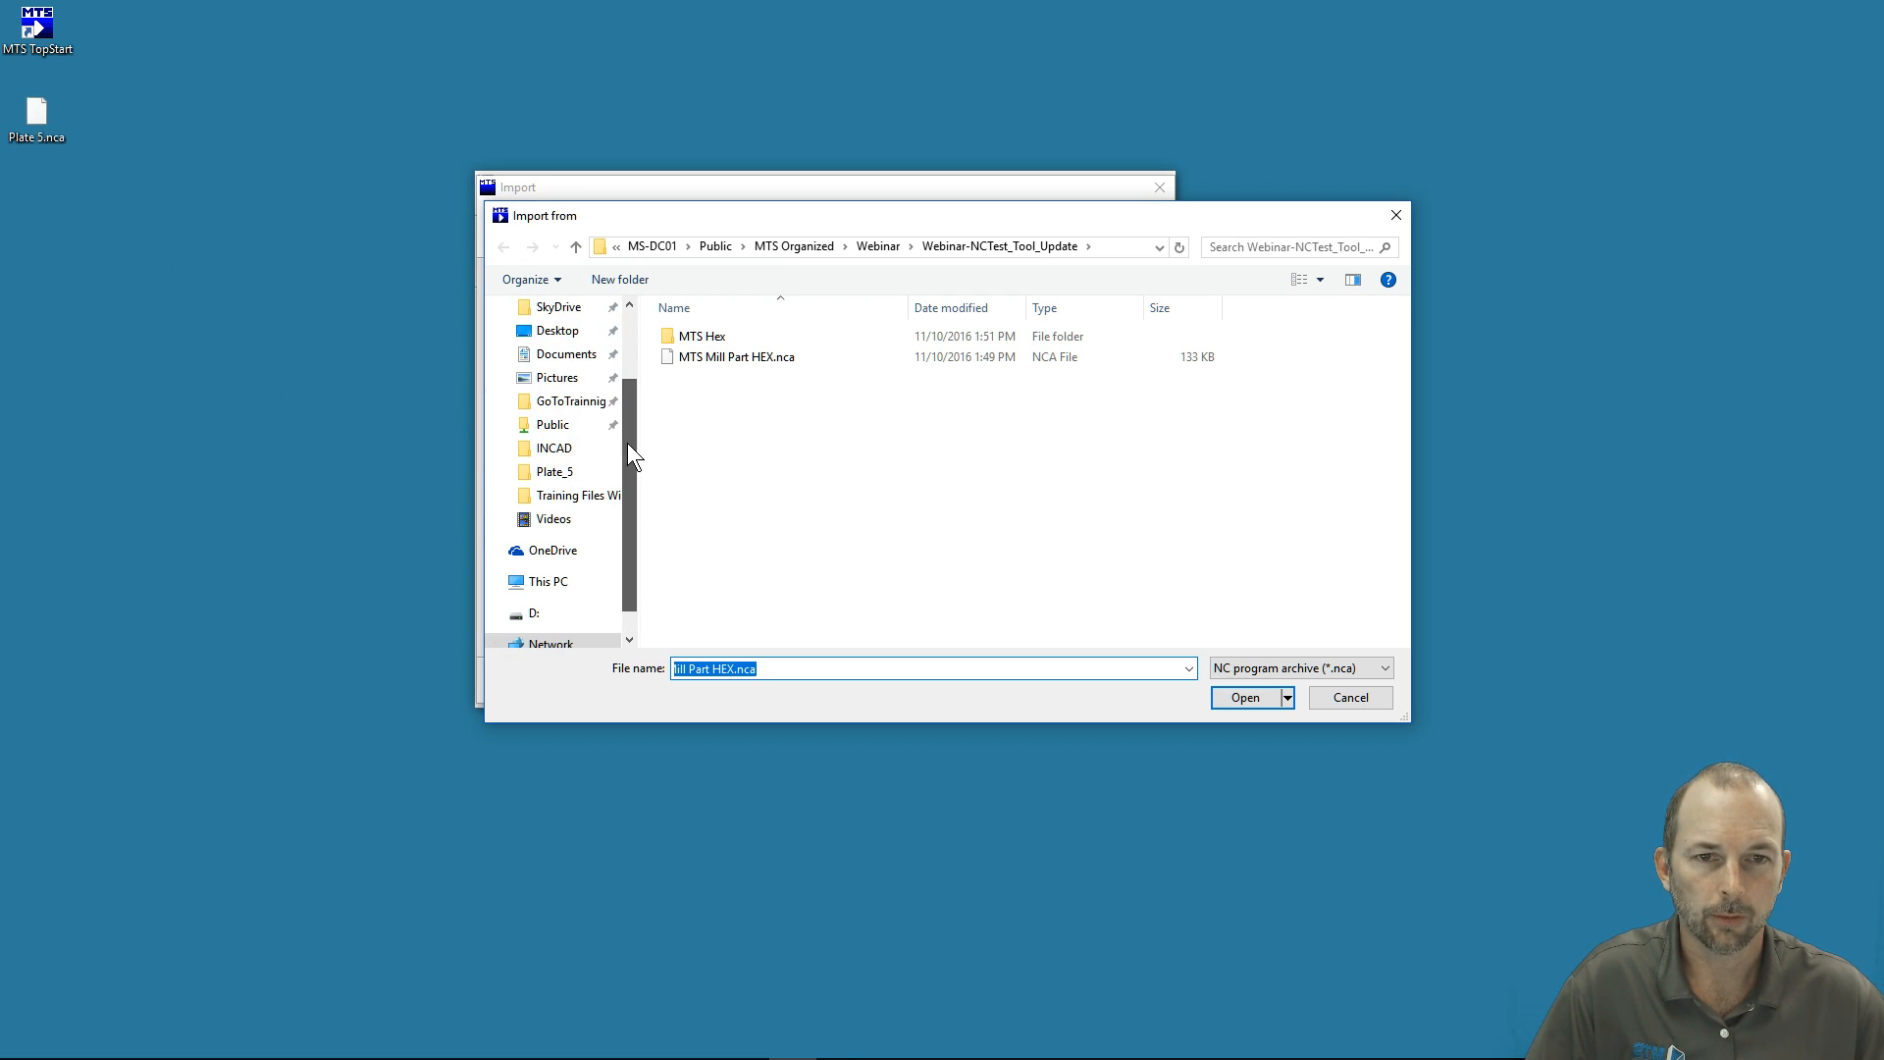
click(573, 333)
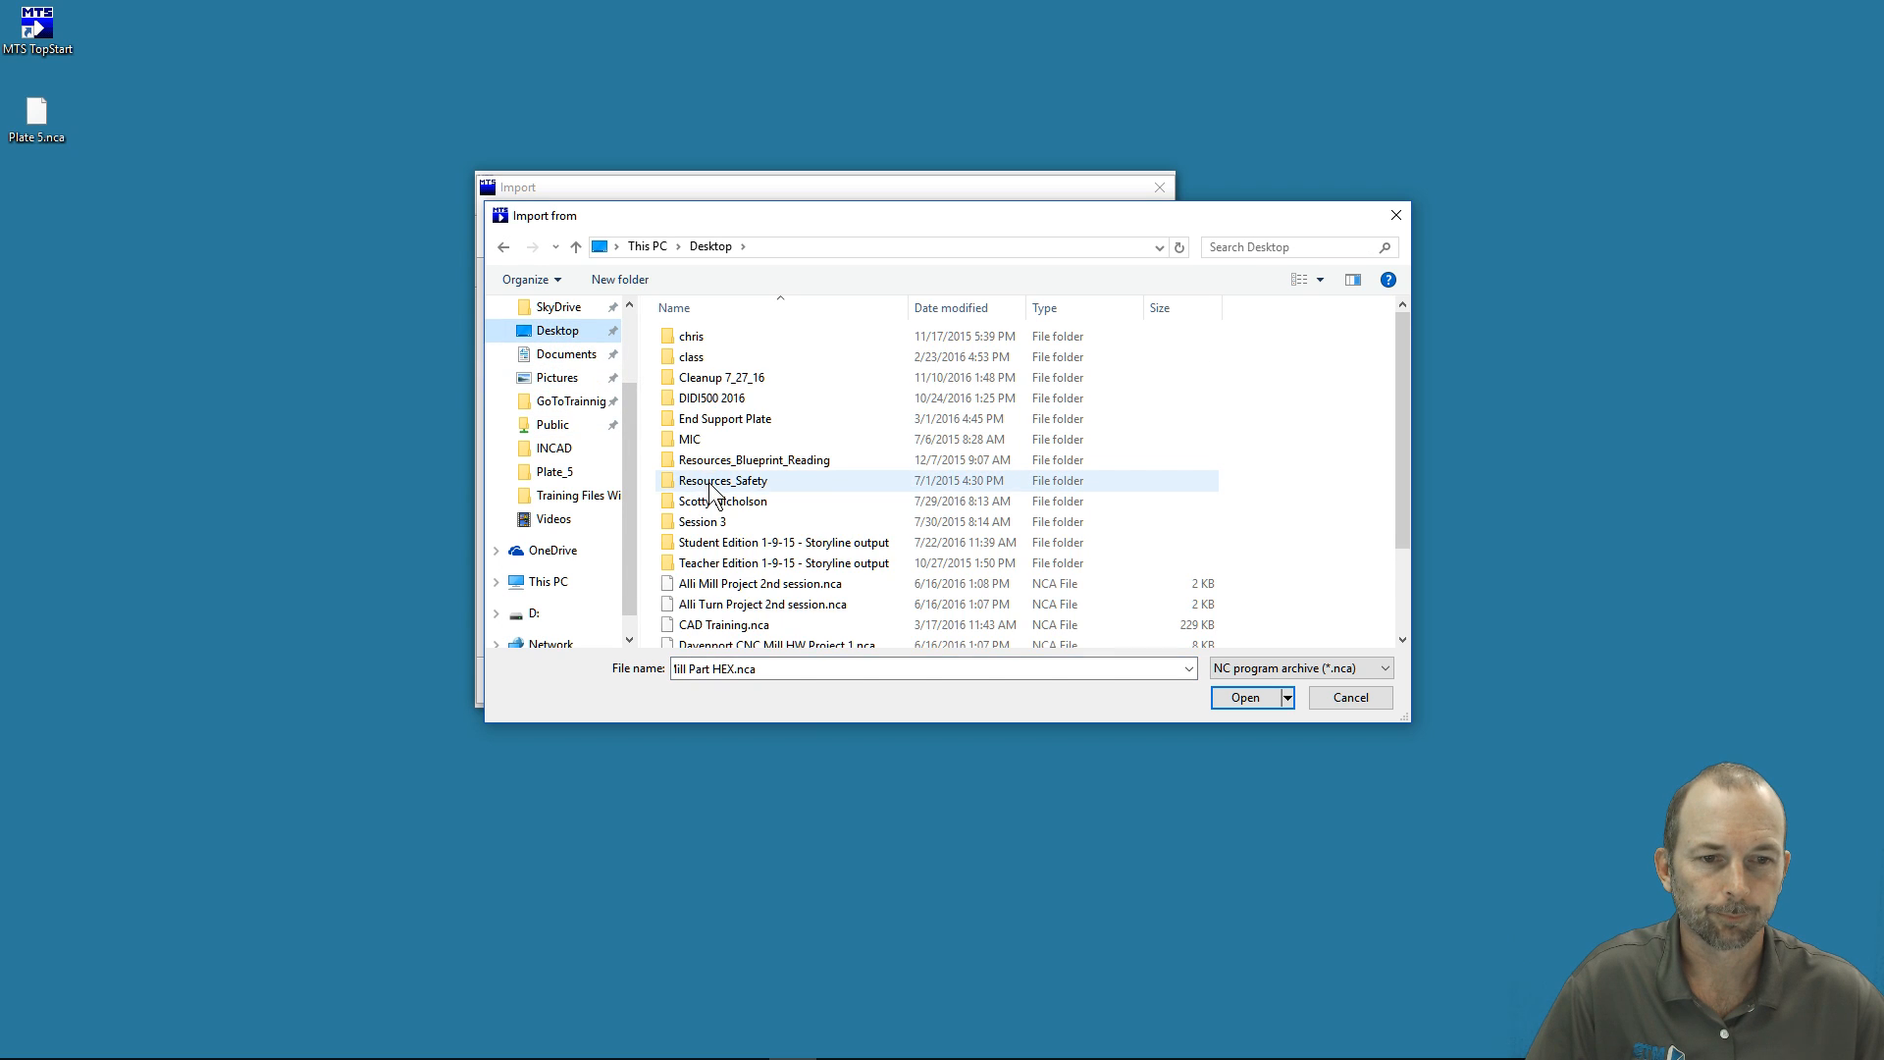
scroll(712, 490, down, 2)
click(726, 616)
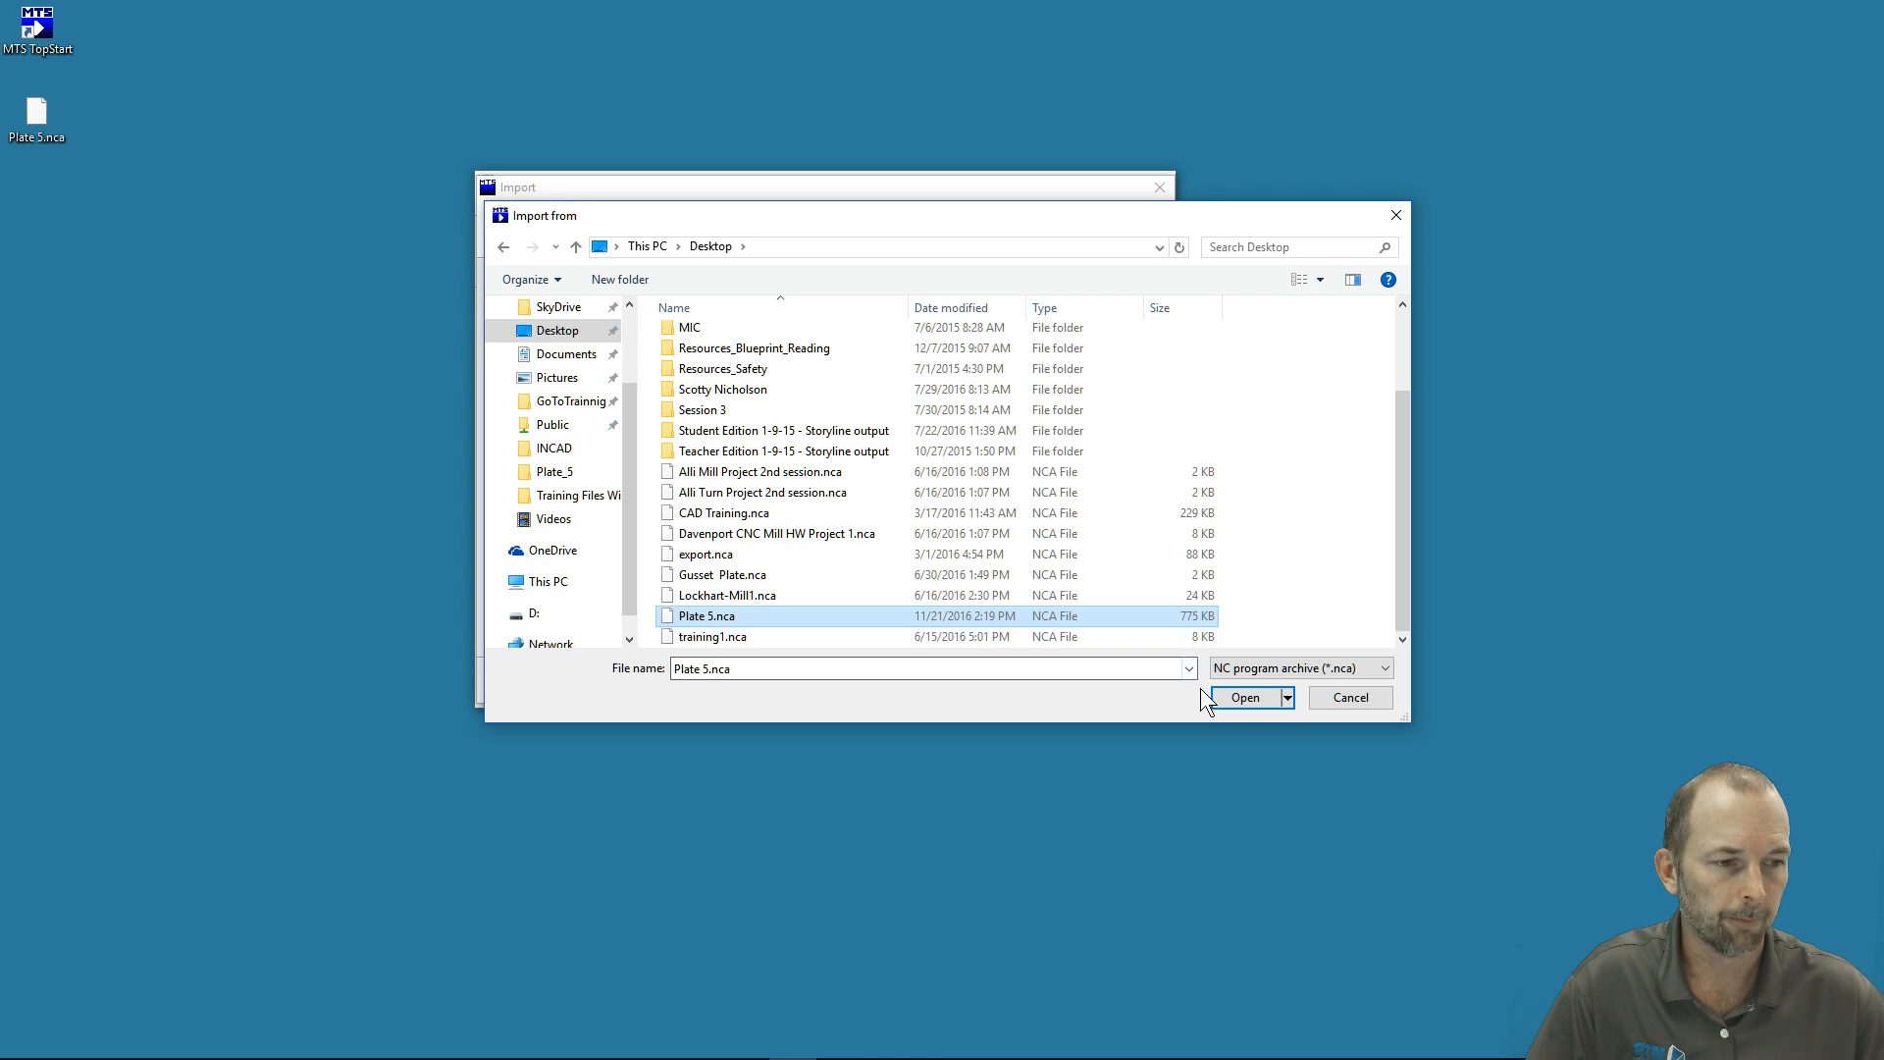
click(1241, 696)
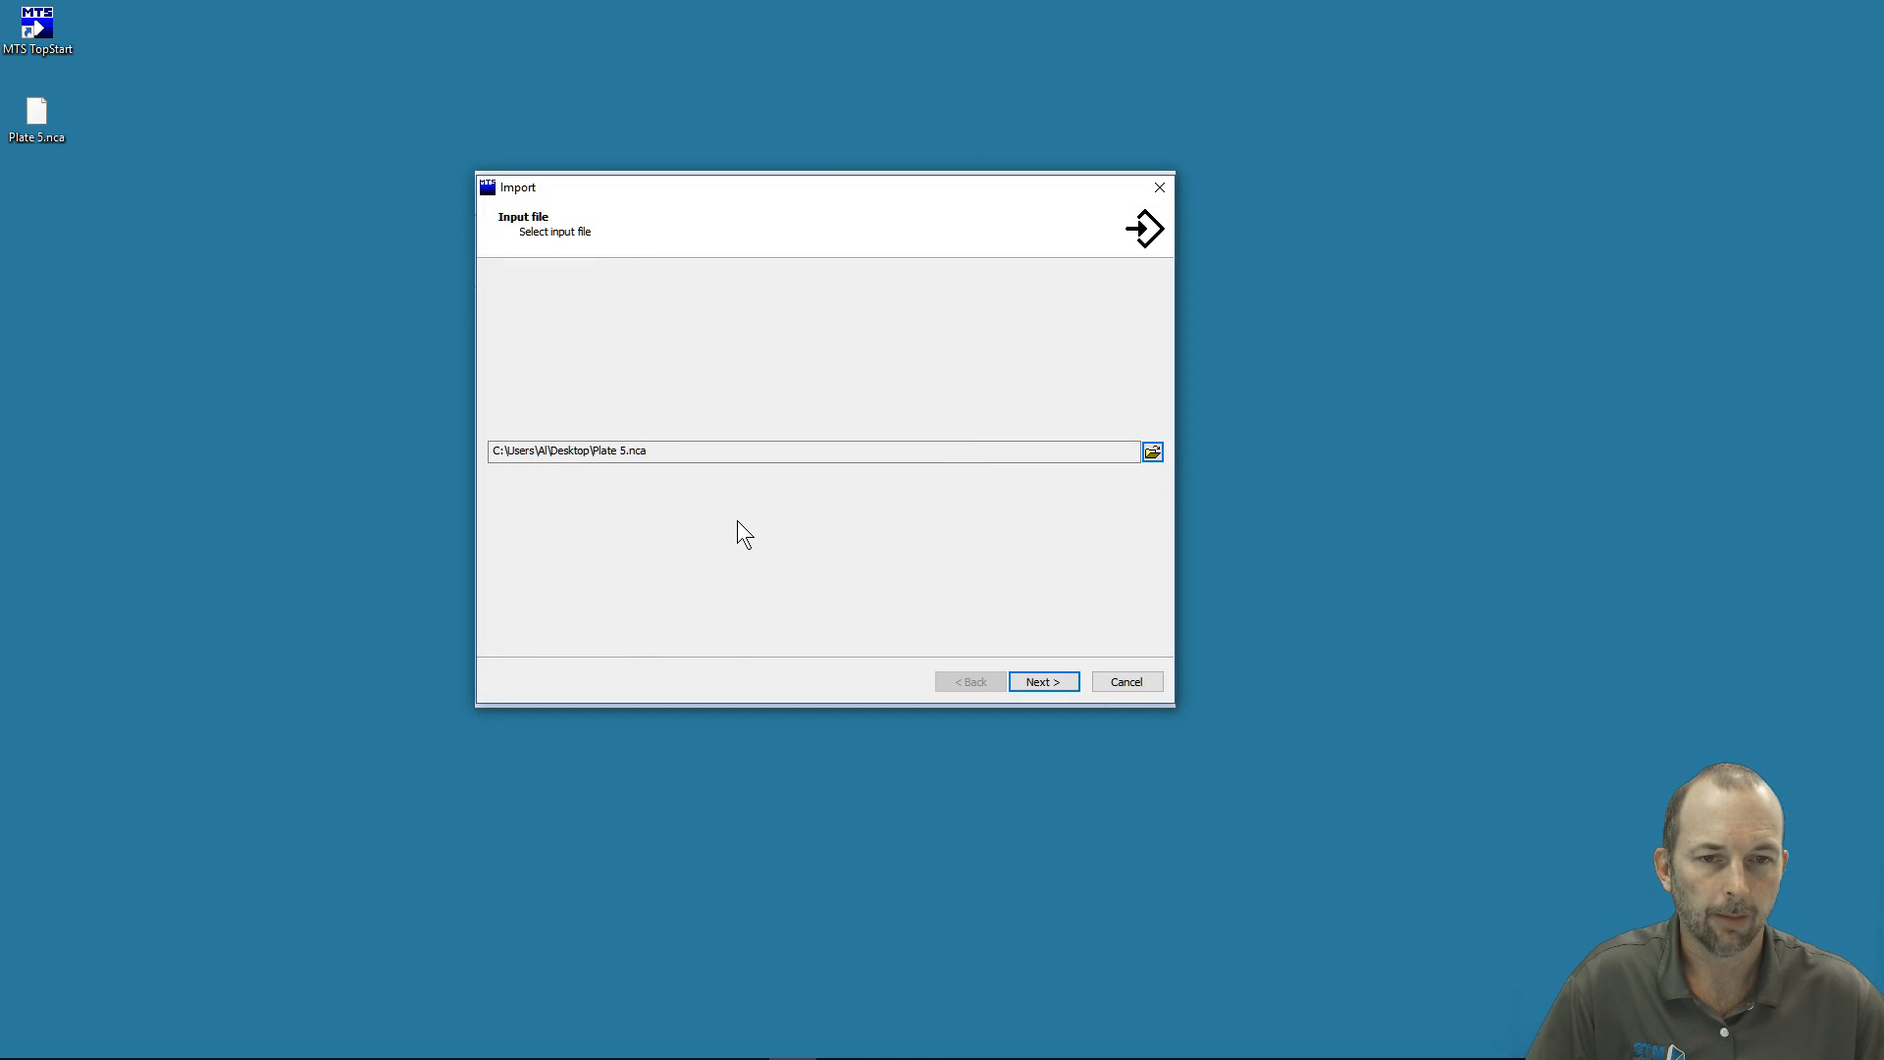
click(506, 453)
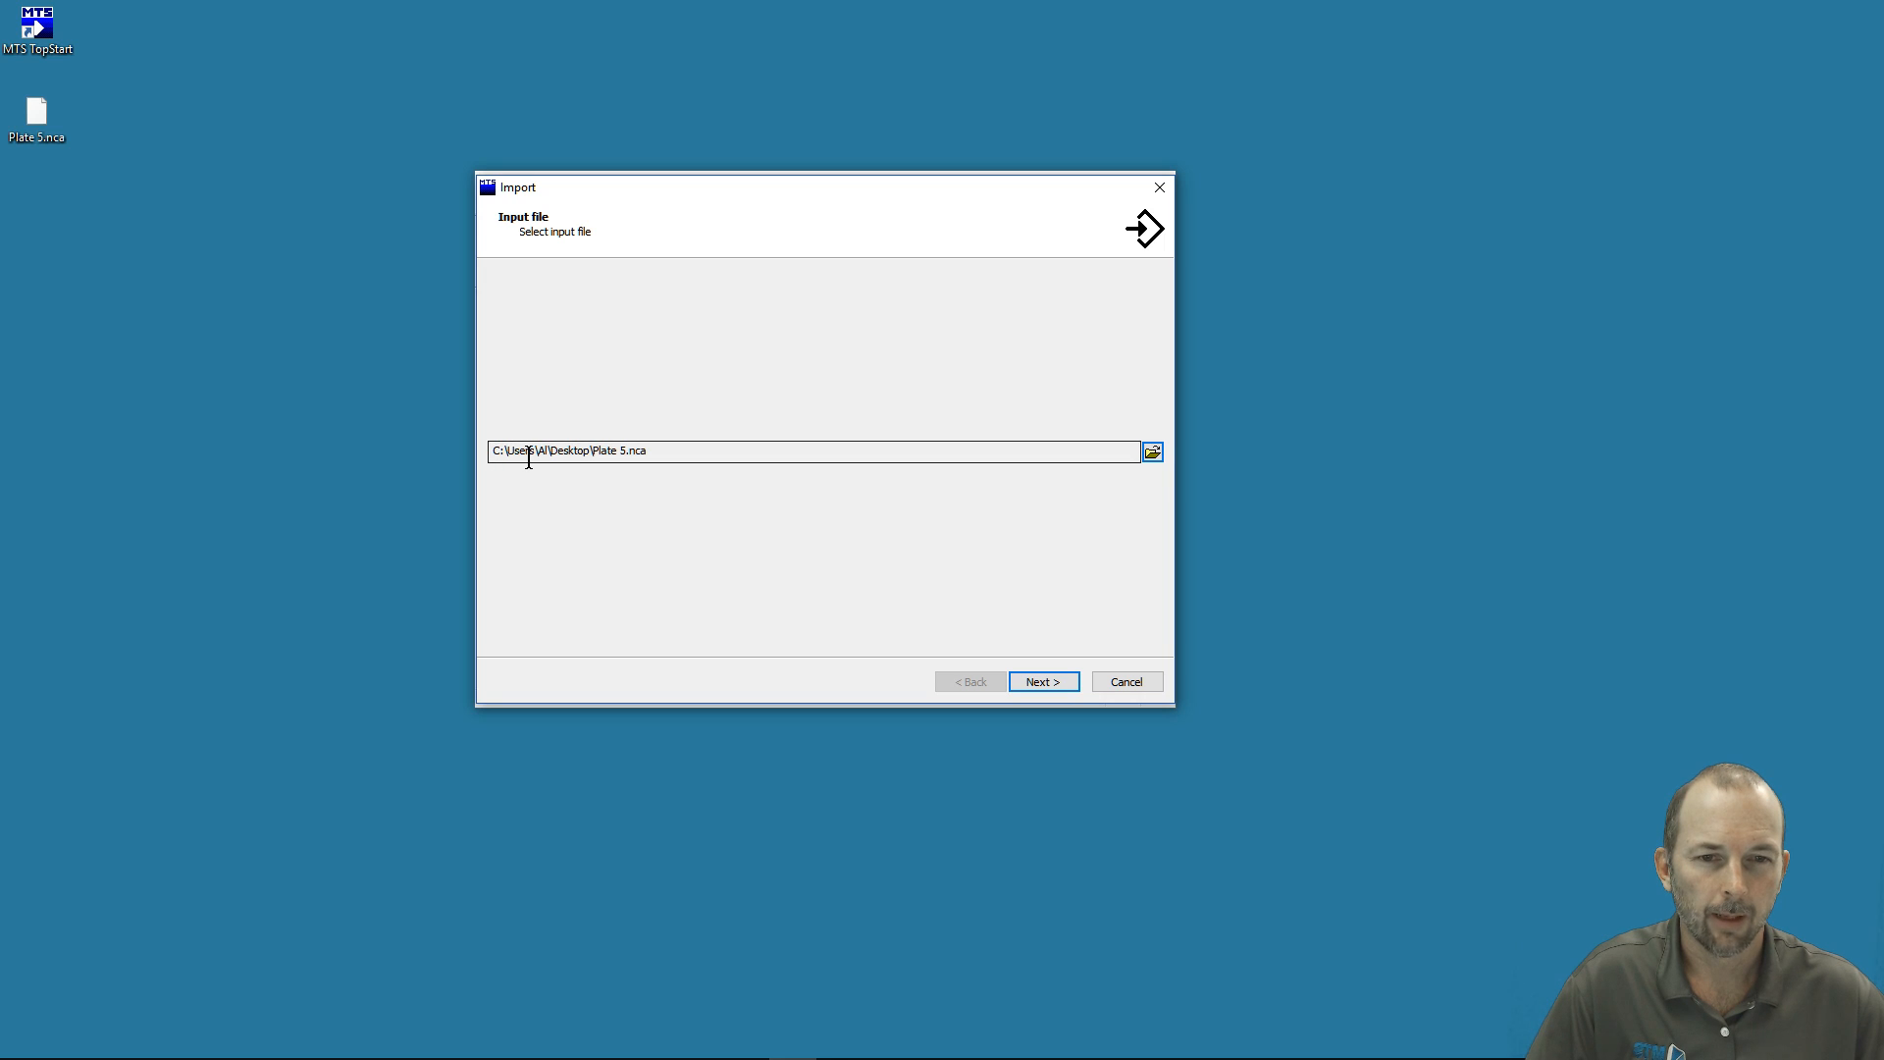
- Import the Plate 5 program with all its linked documents and the flat end mill, and finish the import
click(1037, 679)
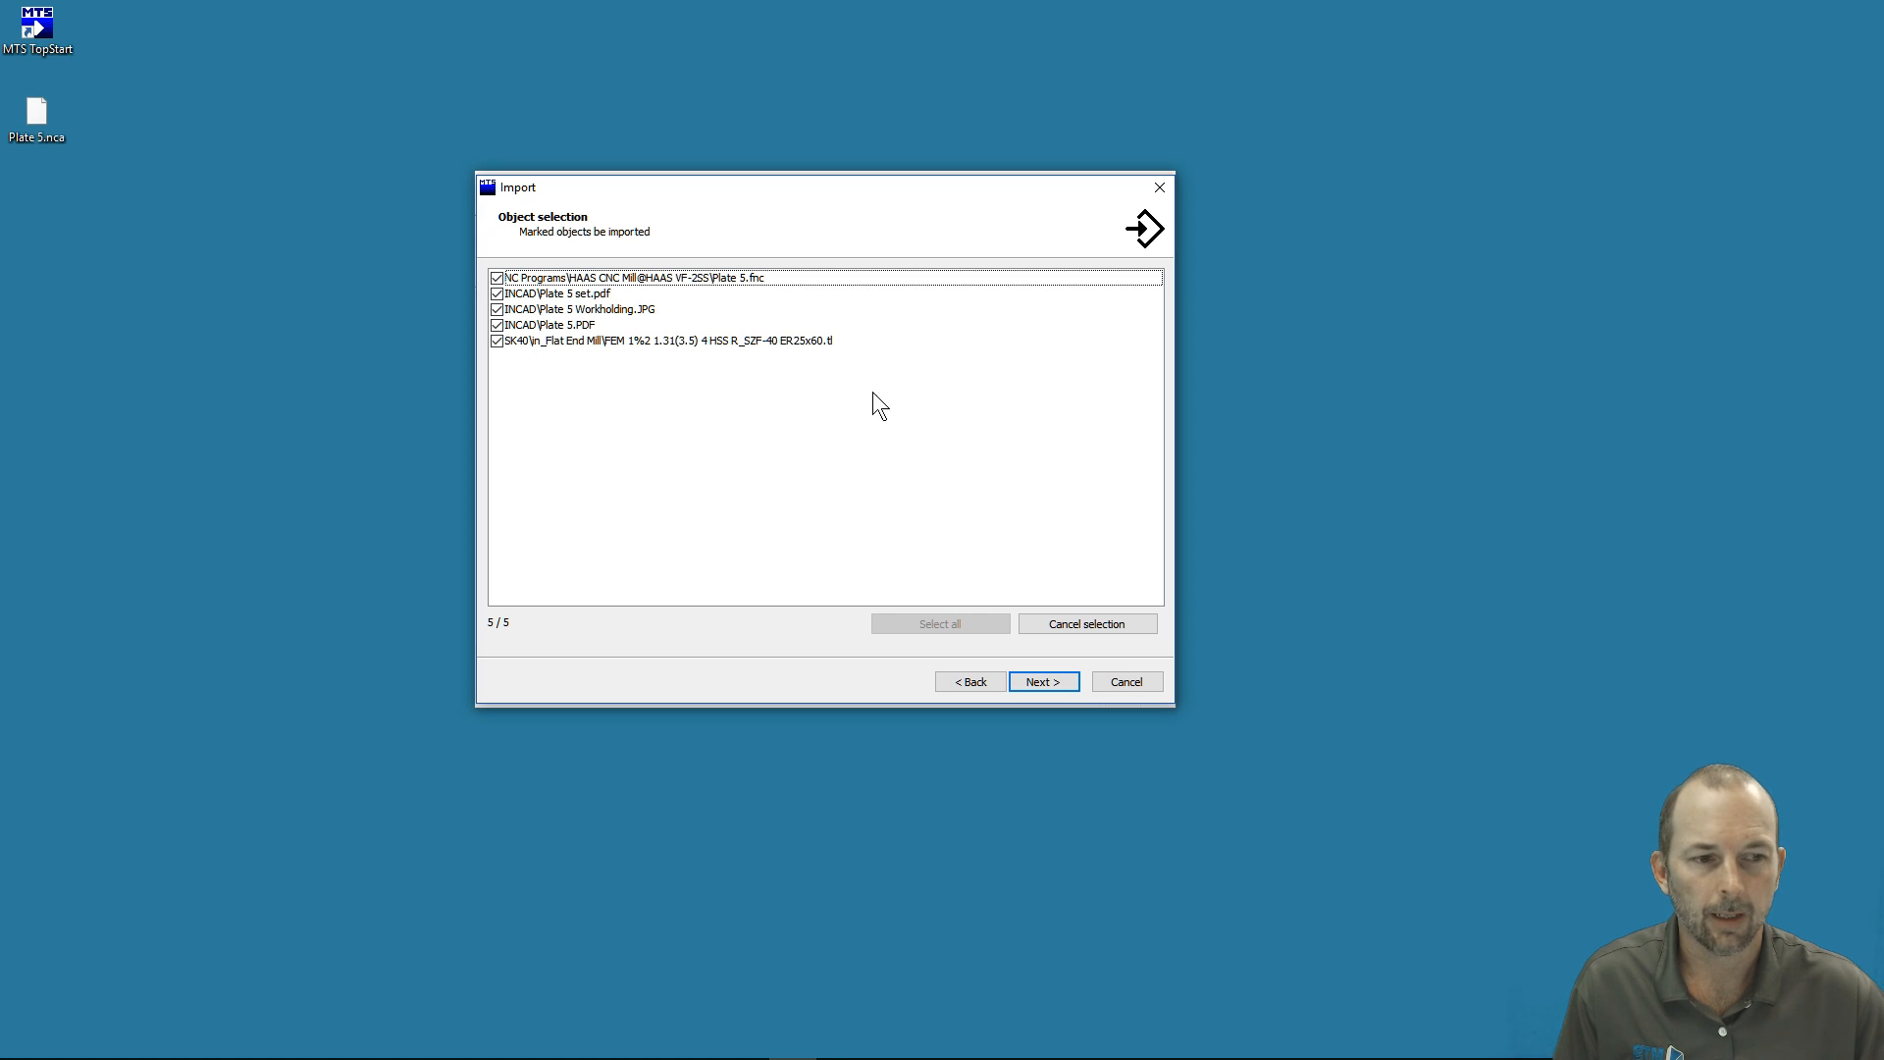
click(1039, 677)
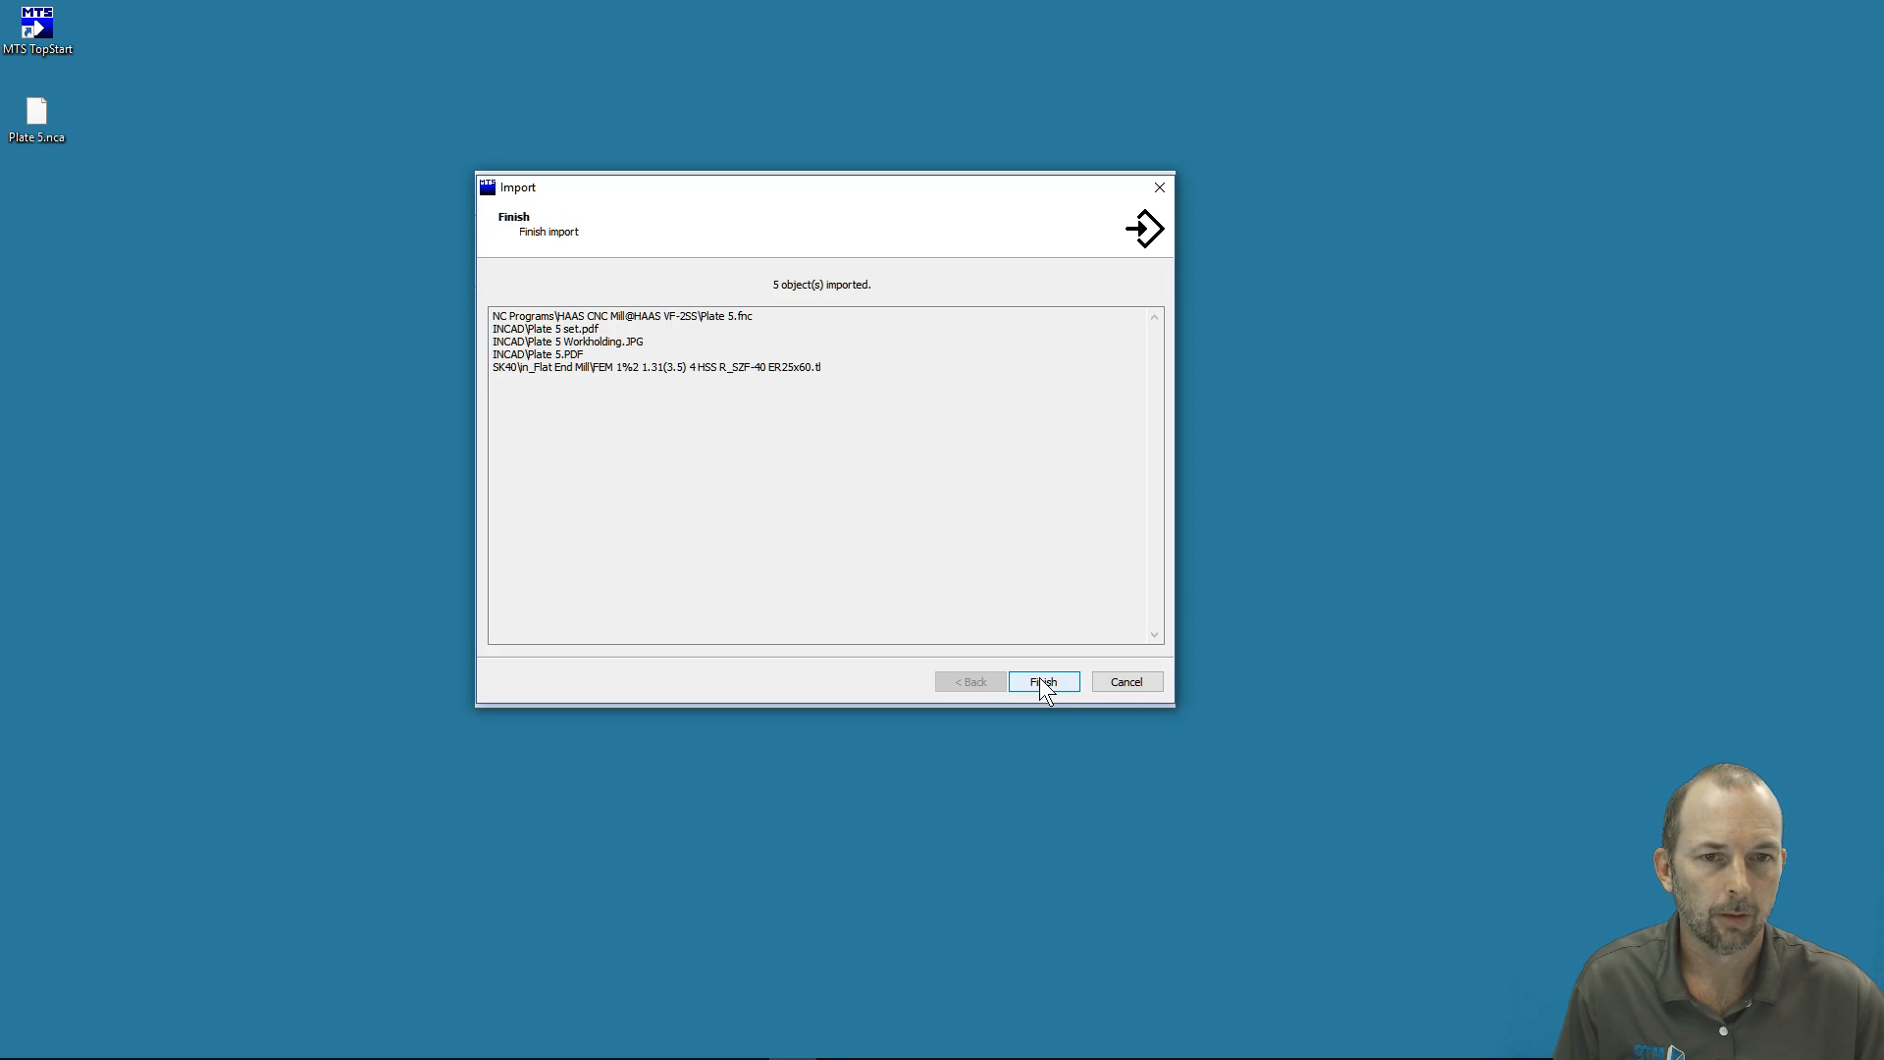
click(1042, 681)
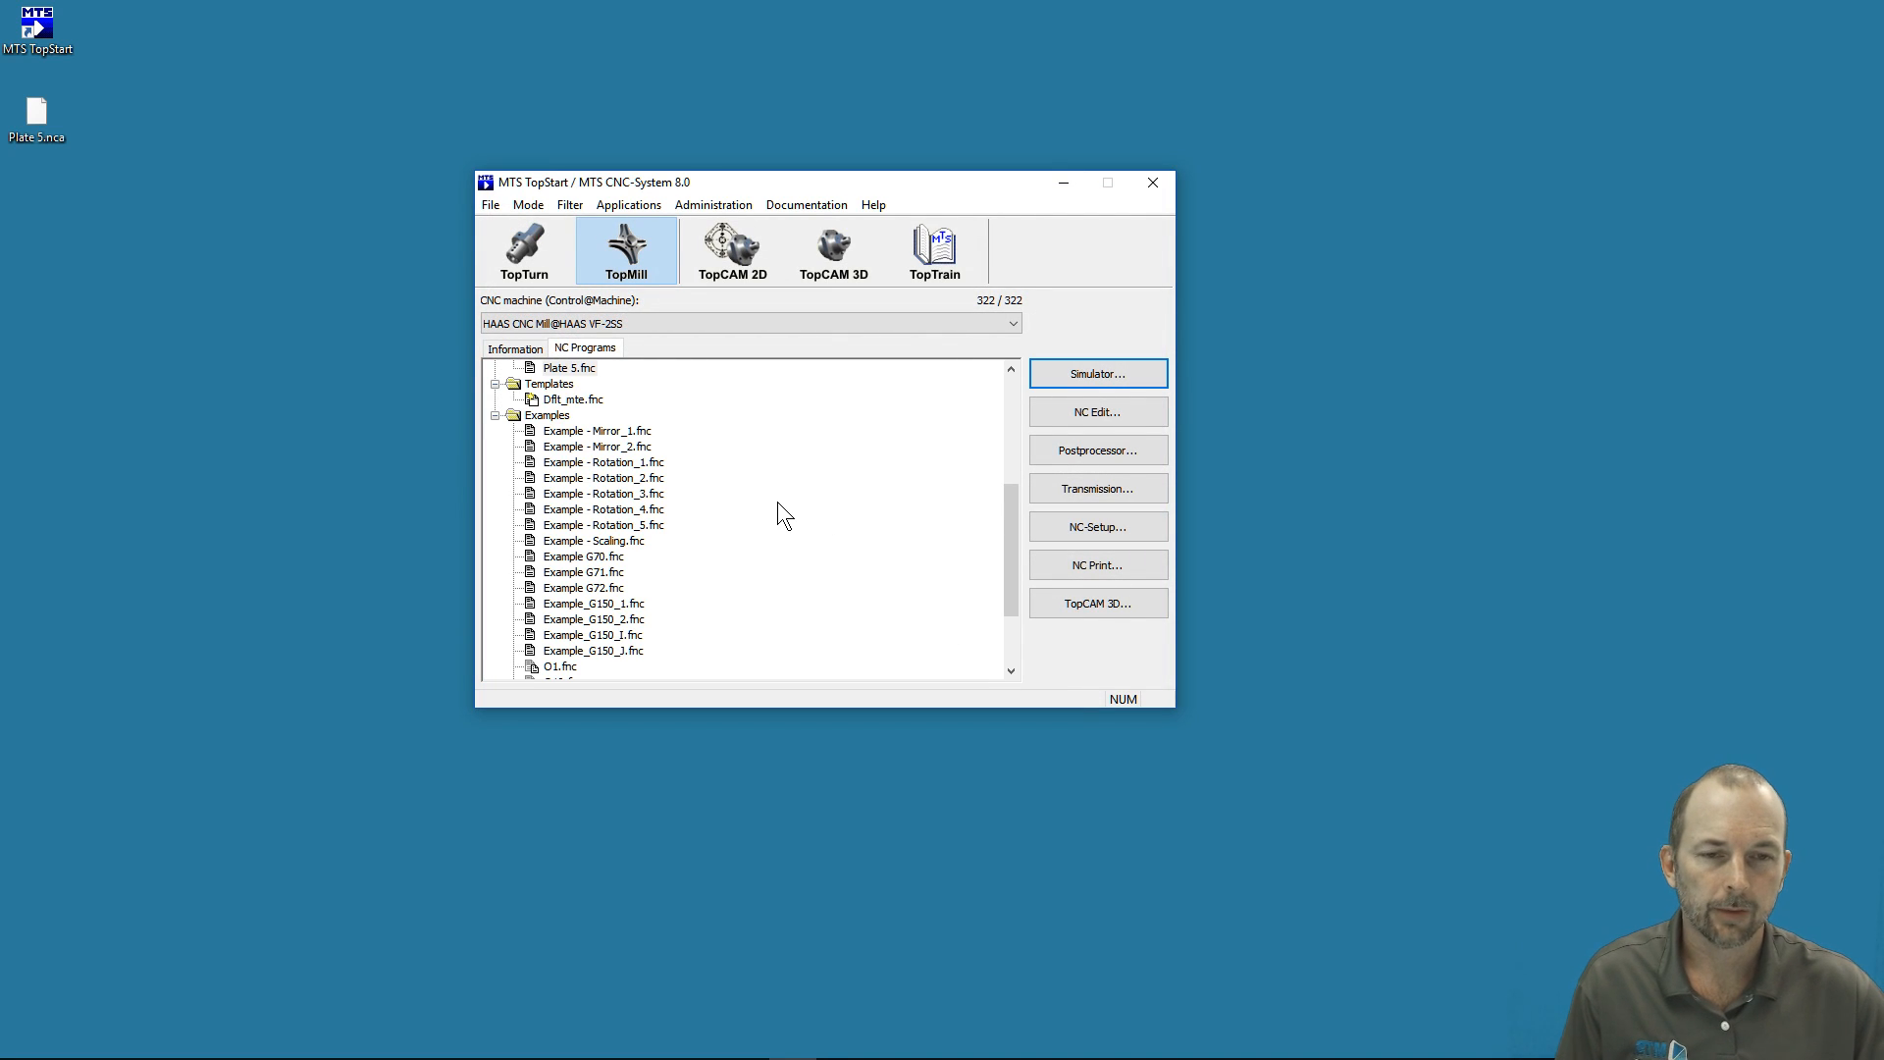
- Find the imported Plate 5.fnc among the HAAS VF-2SS programs and open it in the simulator
scroll(777, 502, down, 2)
scroll(706, 580, up, 6)
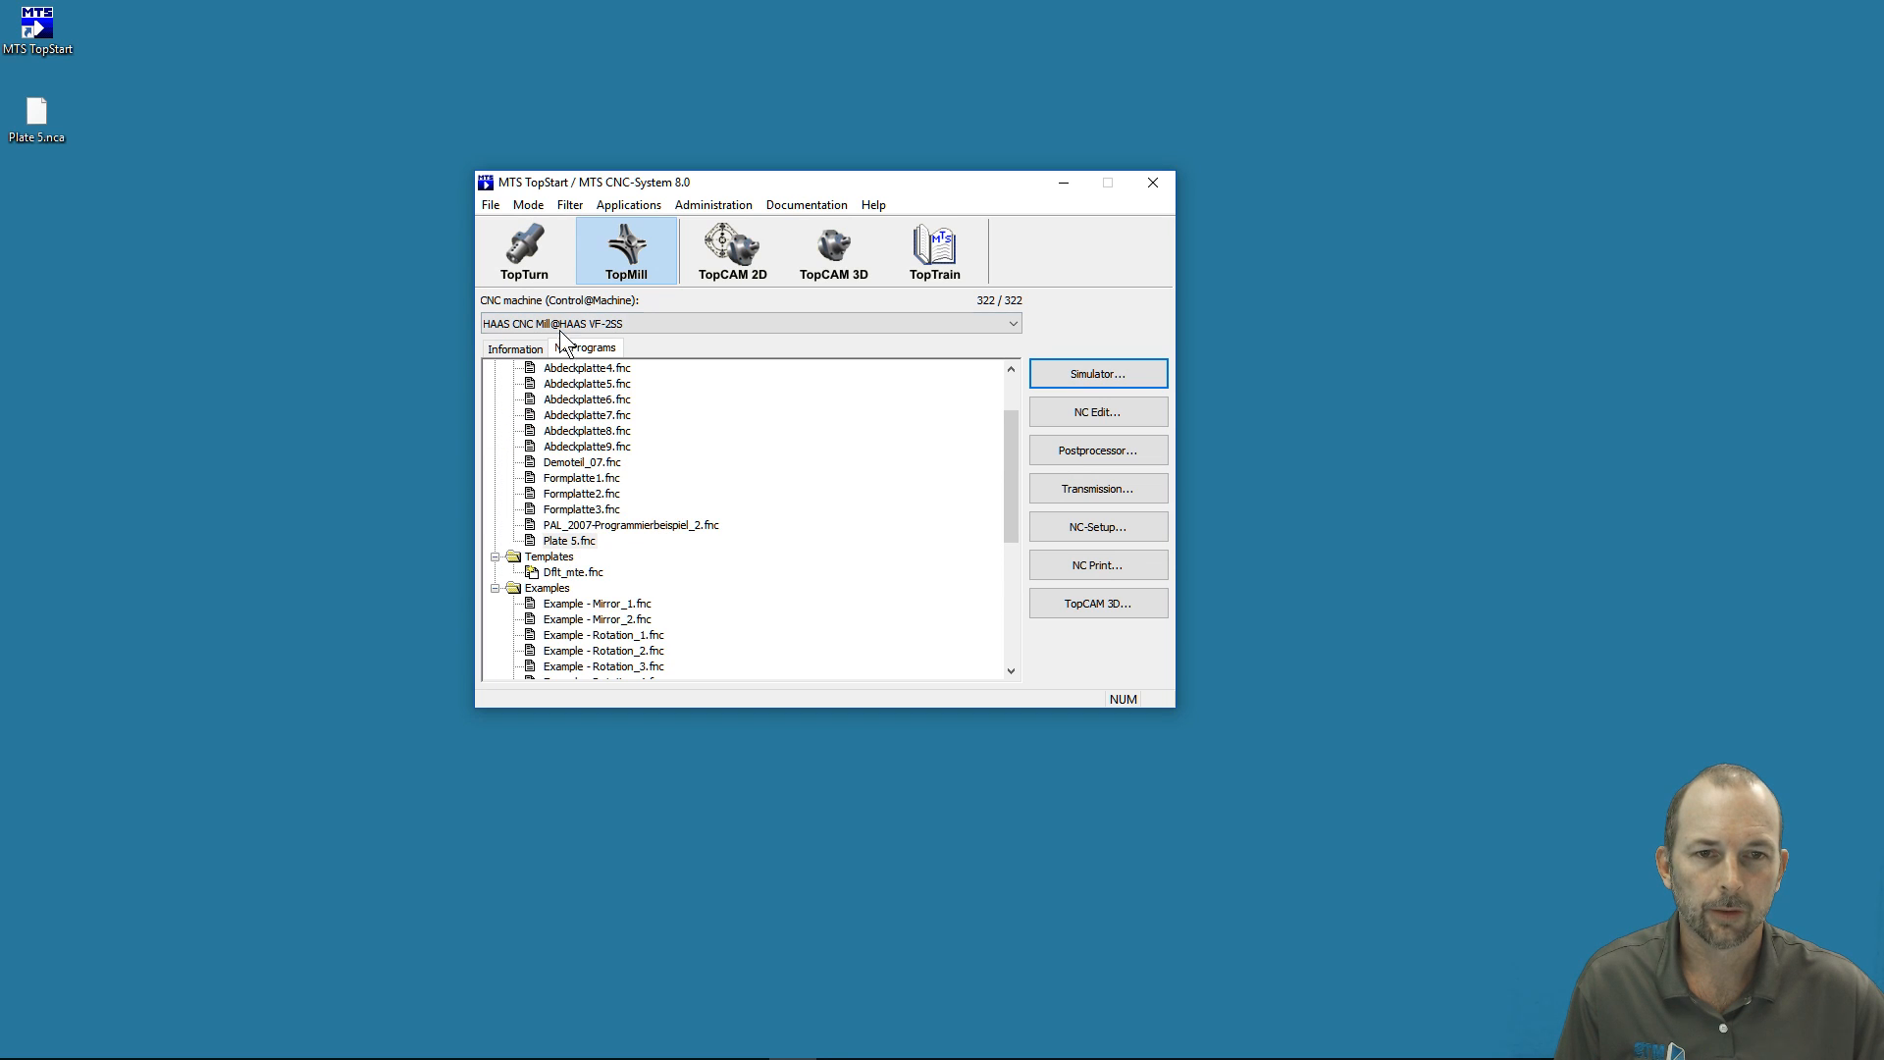
click(579, 541)
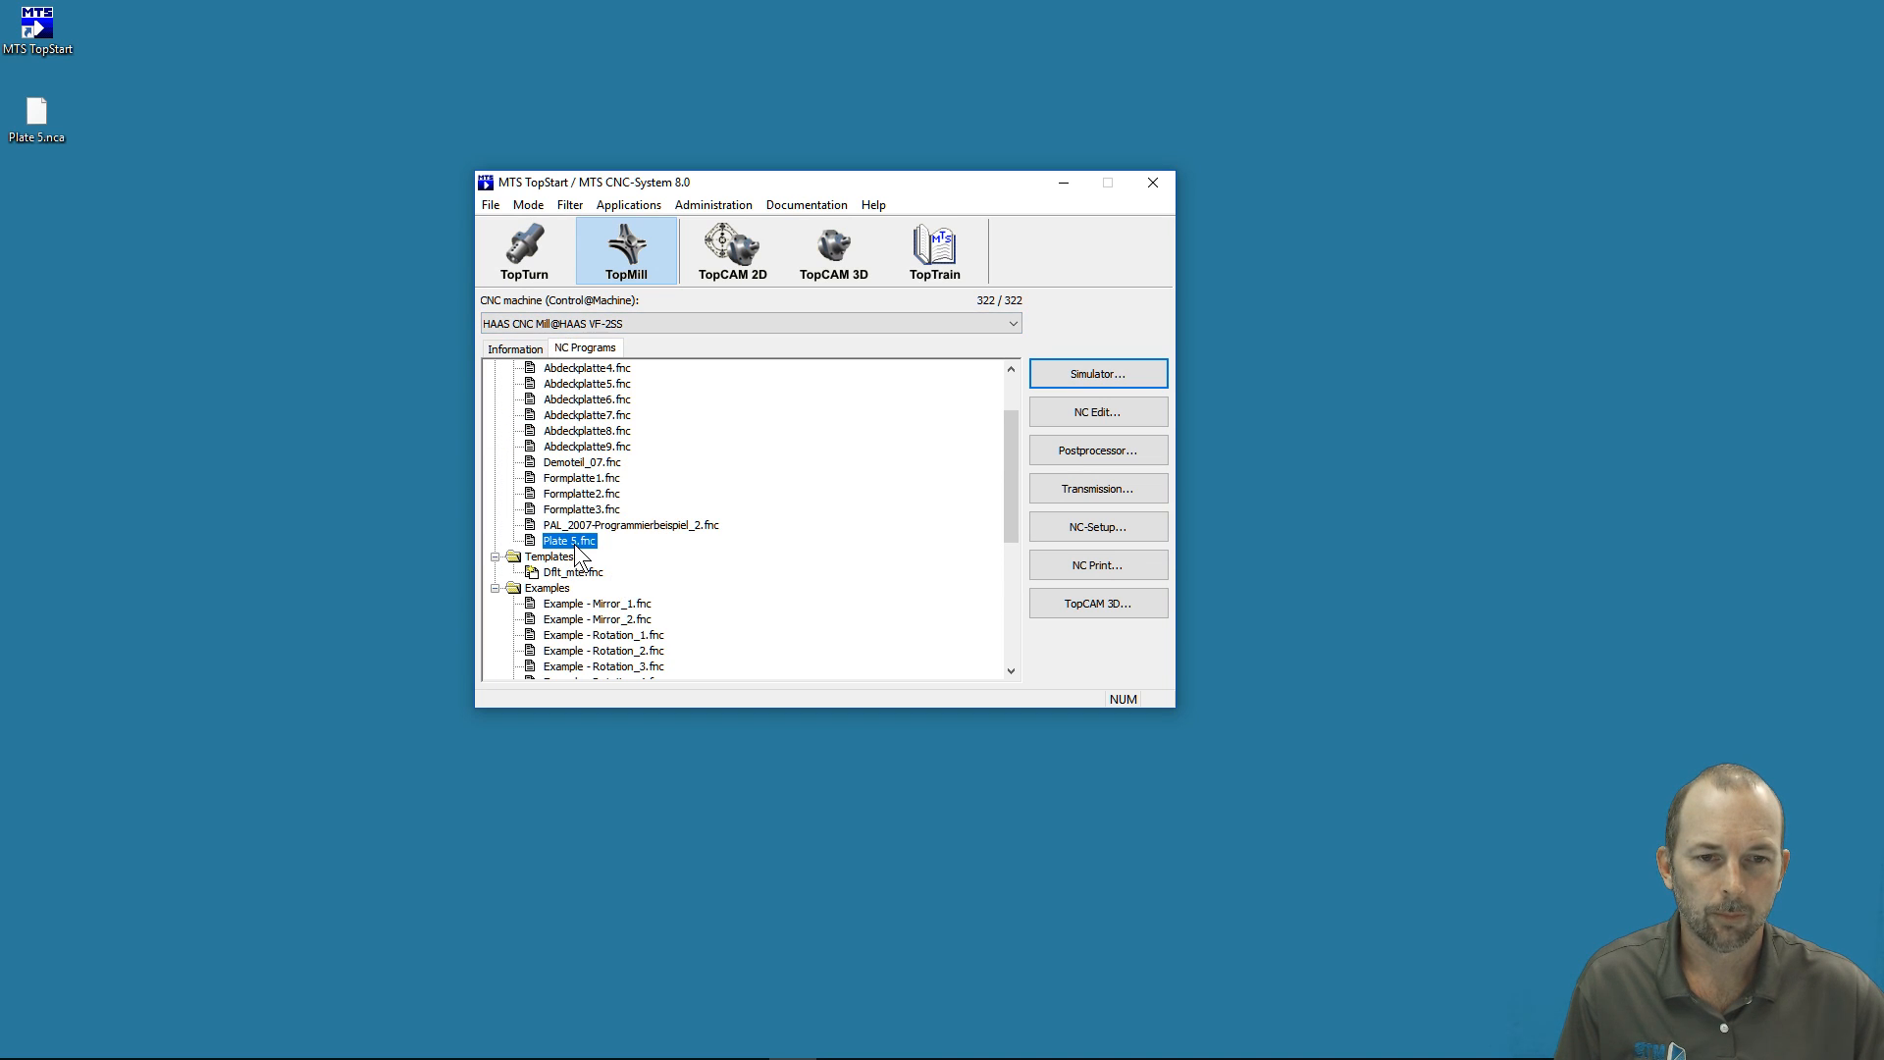
click(1077, 371)
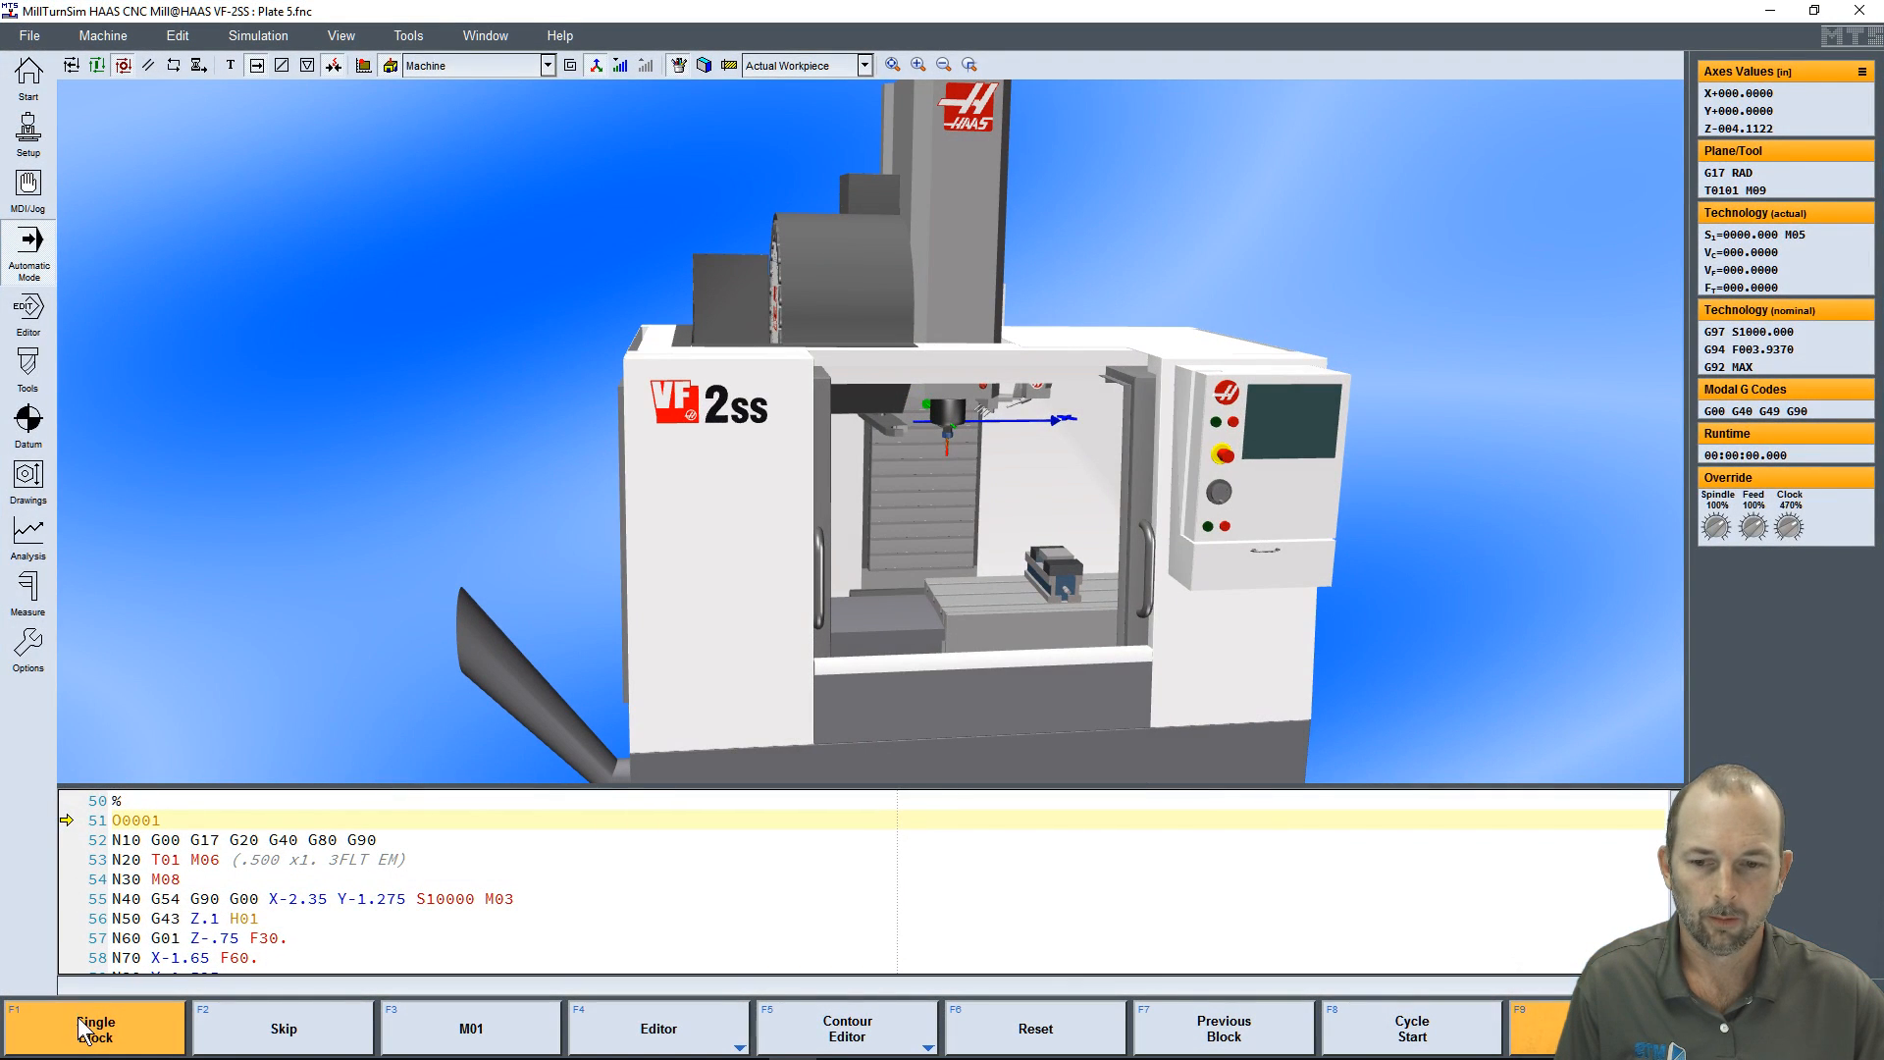
- Turn off single block mode and run the Plate 5 program, watching the machining at the vise up close
key(F1)
key(F8)
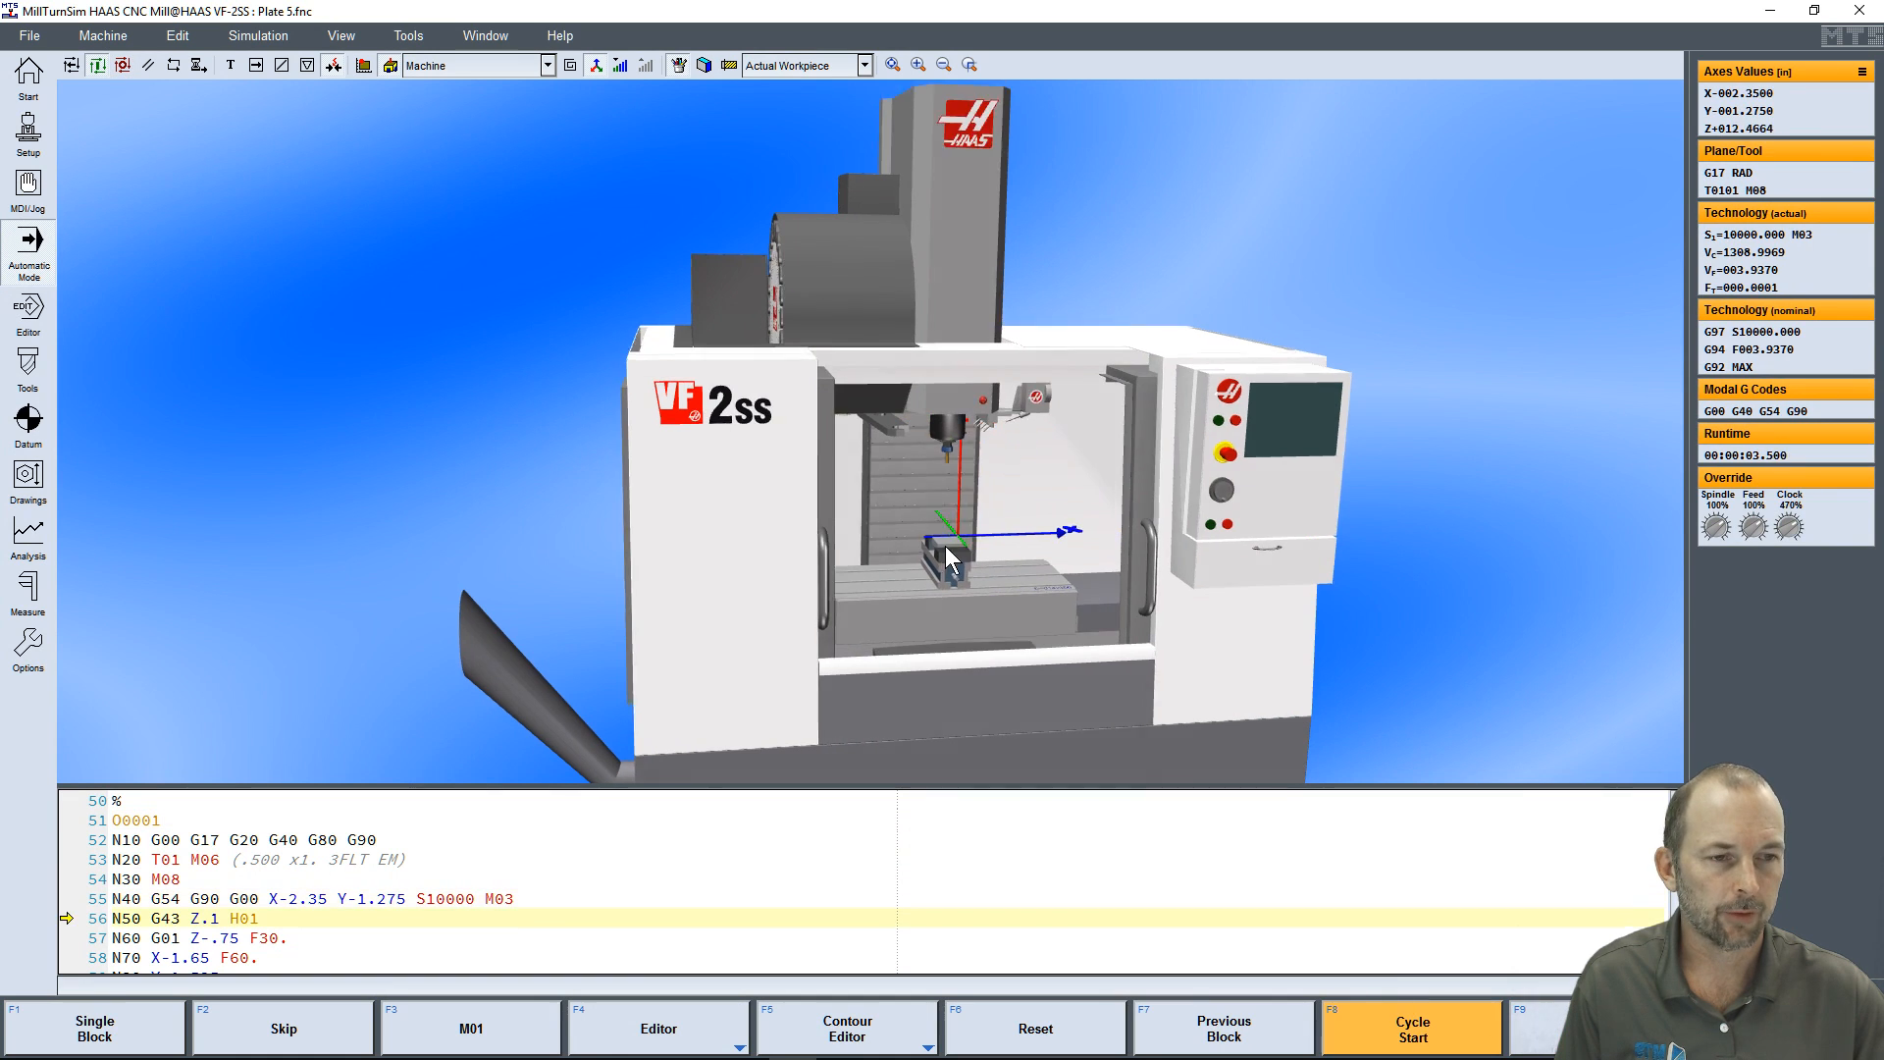
middle_drag(956, 575, 893, 487)
scroll(892, 487, up, 5)
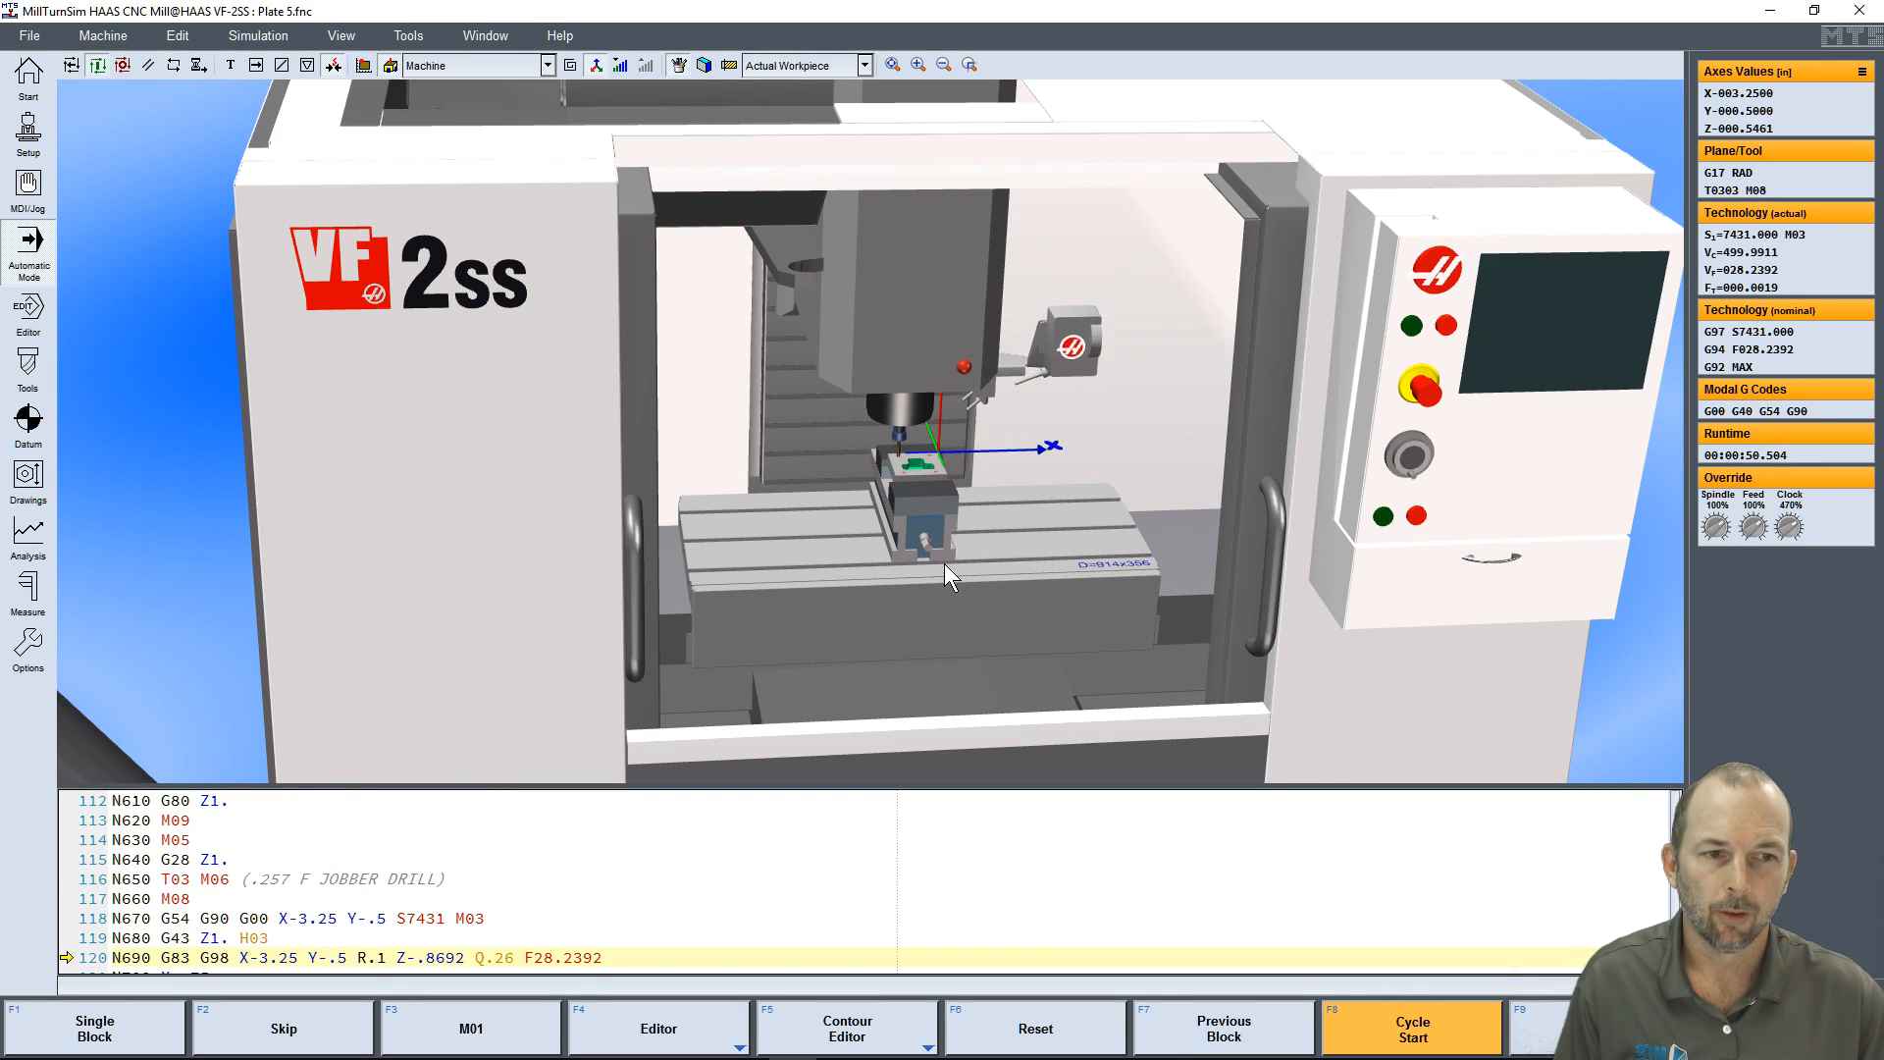
drag(898, 560, 1028, 574)
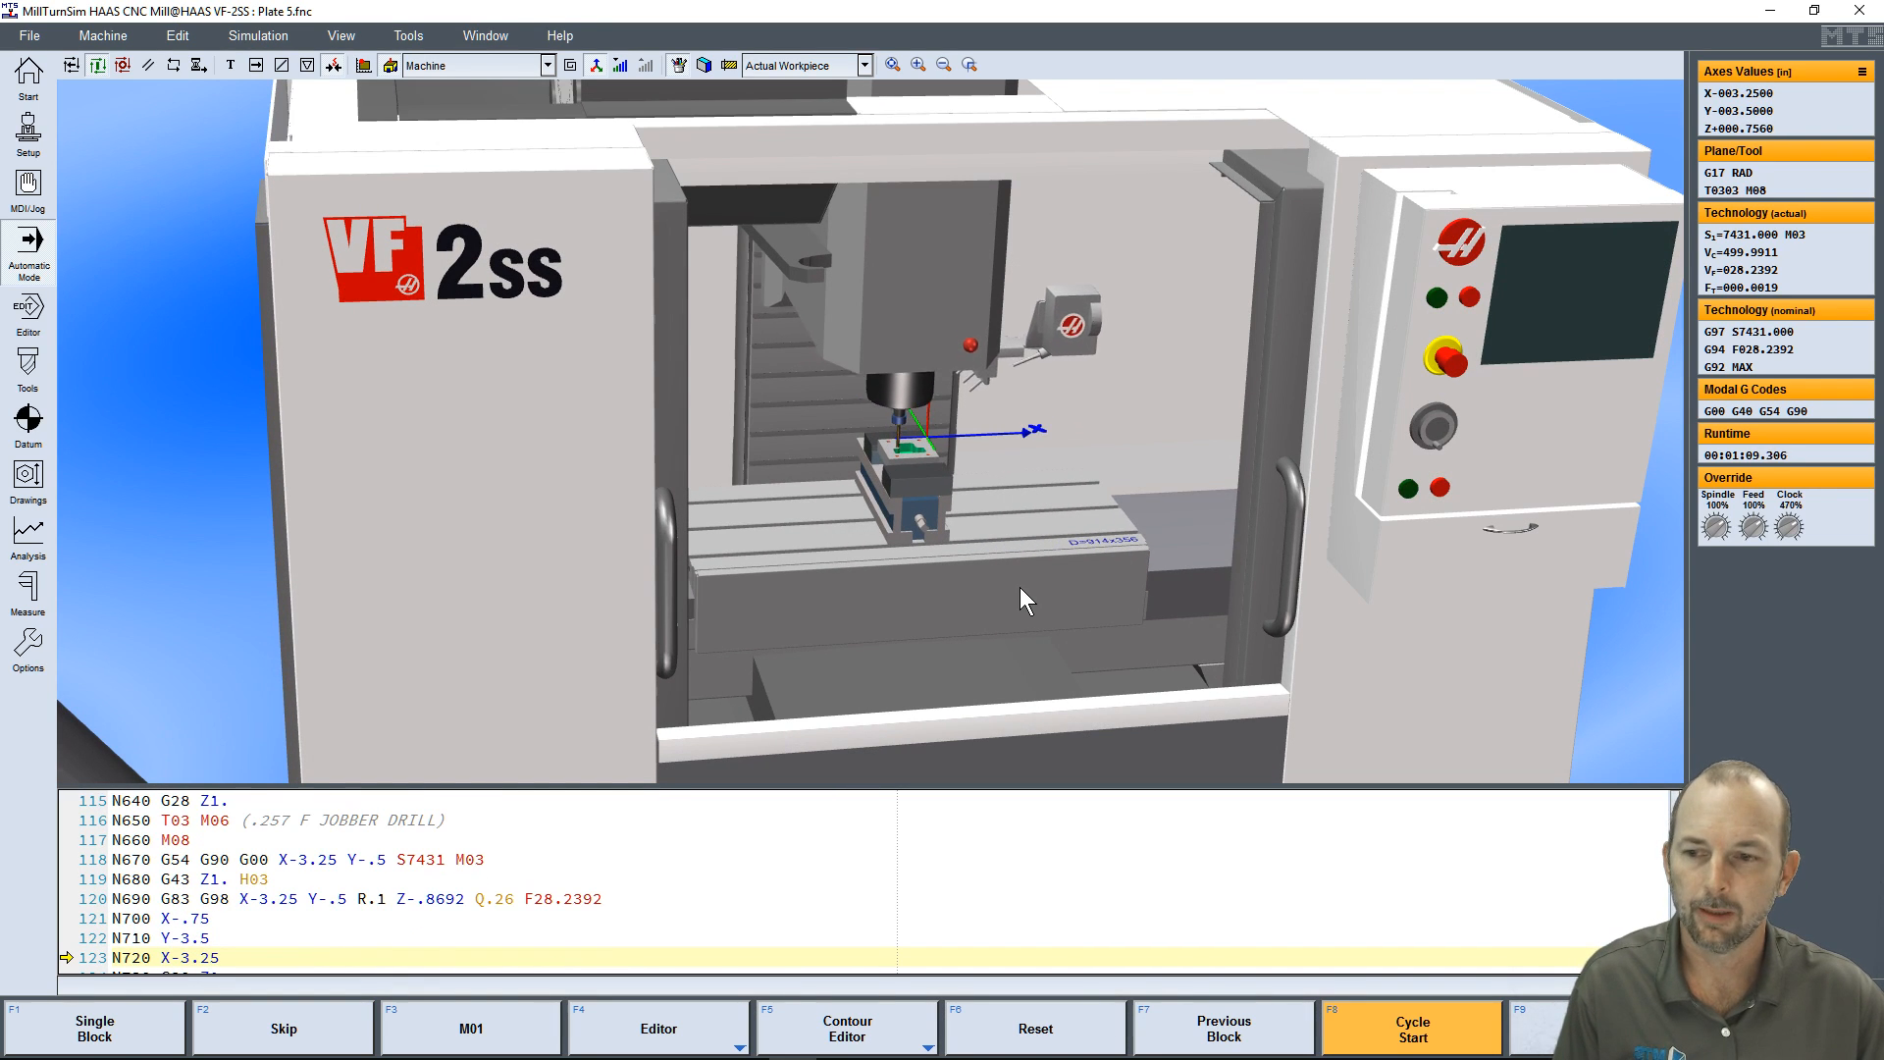